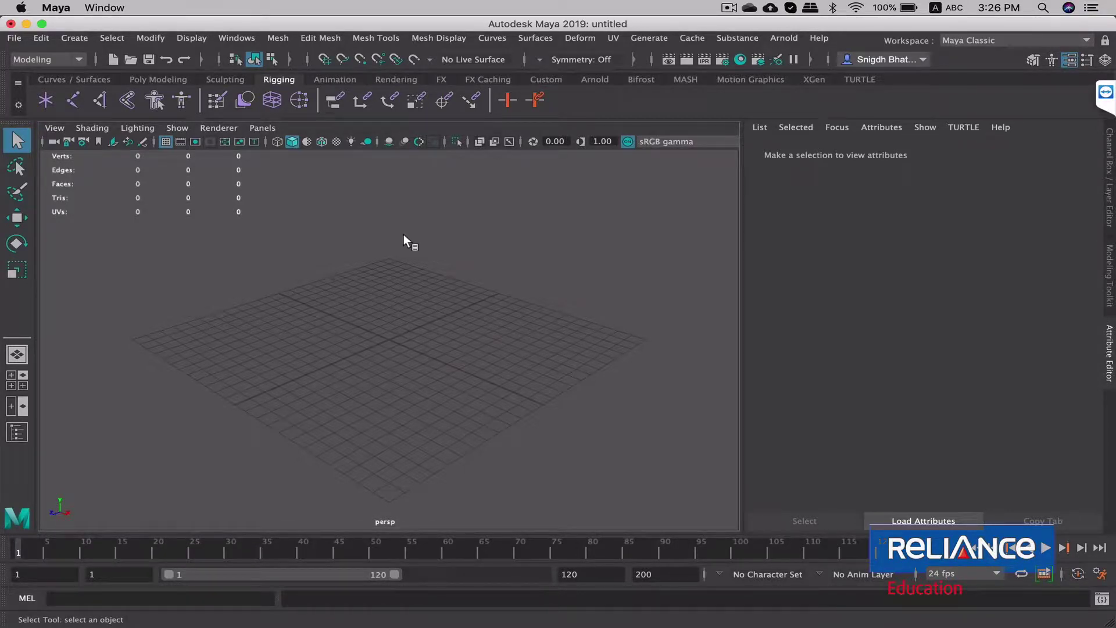
Switch to the Rigging menu set and tear off the Constrain menu.
left_click(55, 59)
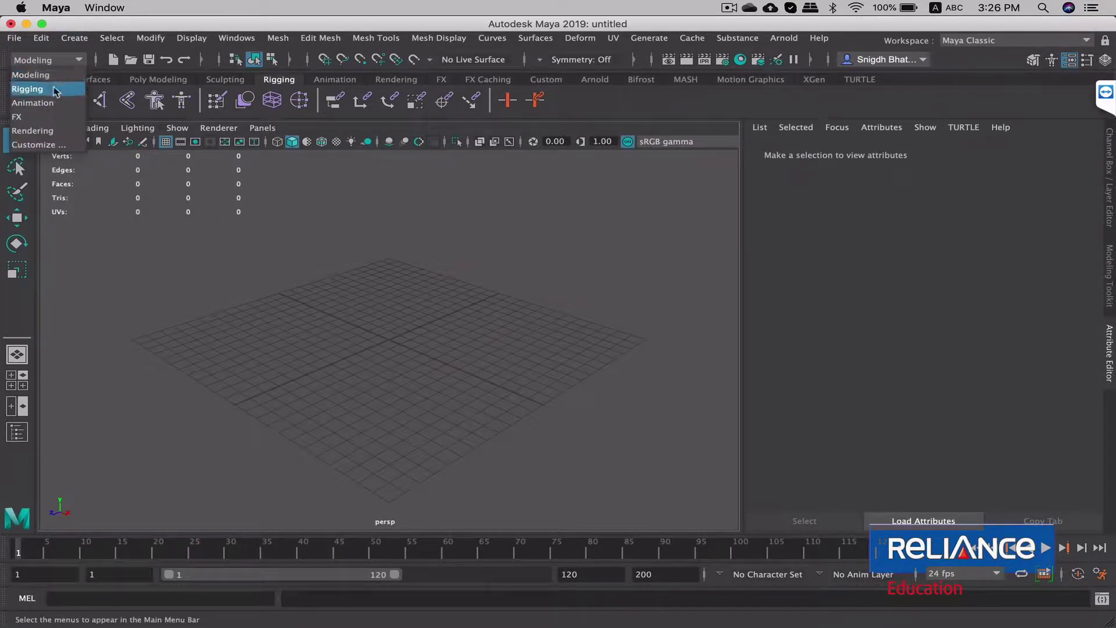
left_click(54, 88)
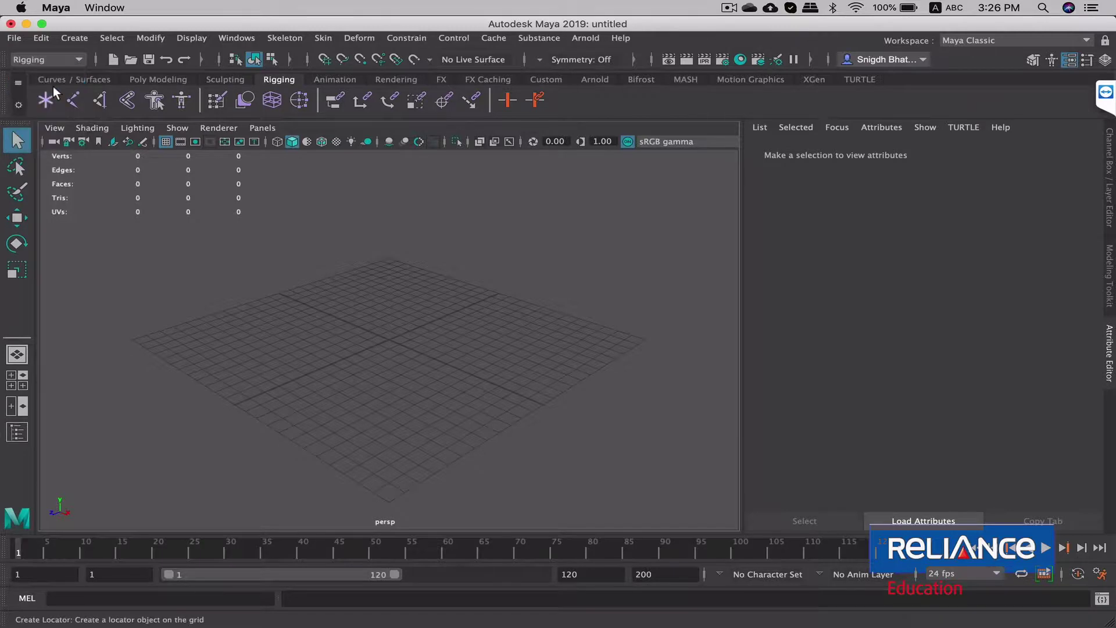
left_click(400, 38)
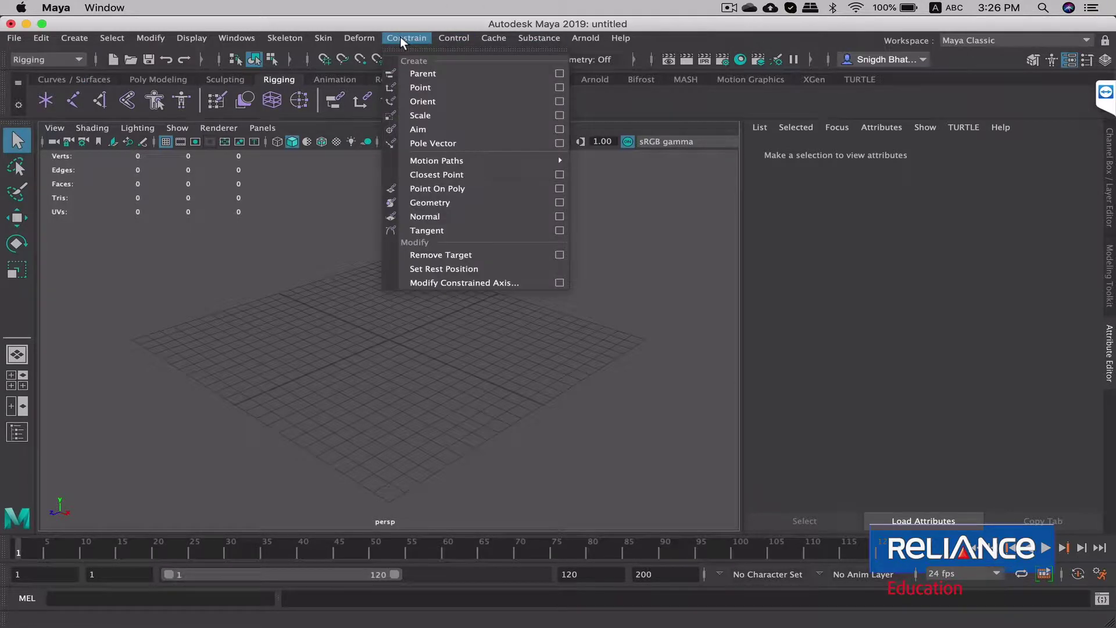
left_click(442, 50)
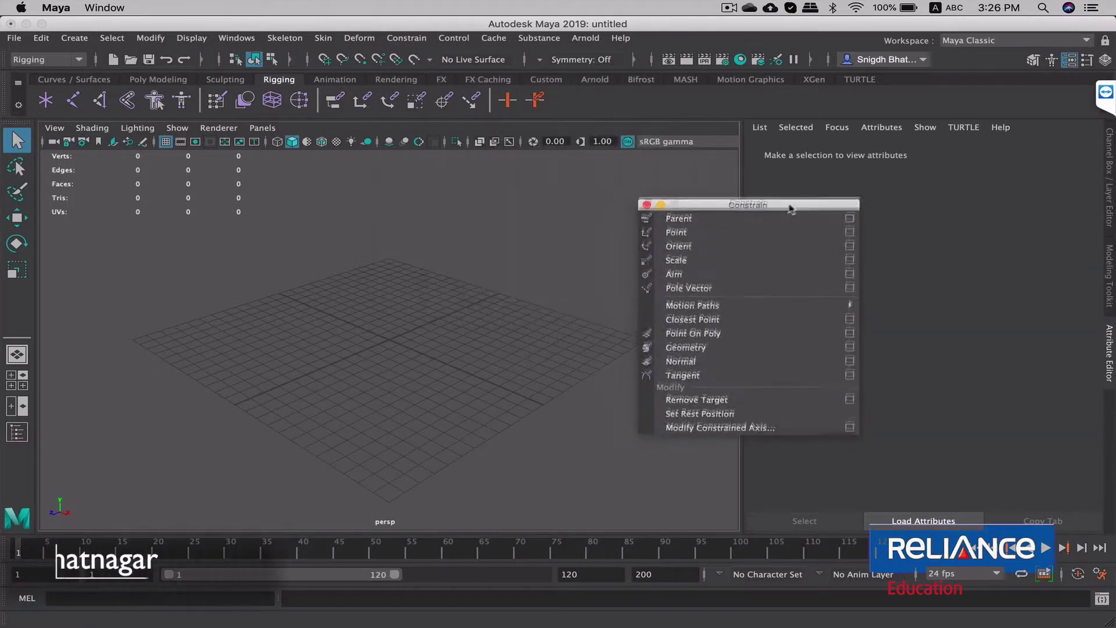
Park the floating Constrain window at the viewport's right side, hiding the attribute panel.
left_click_drag(573, 81, 665, 169)
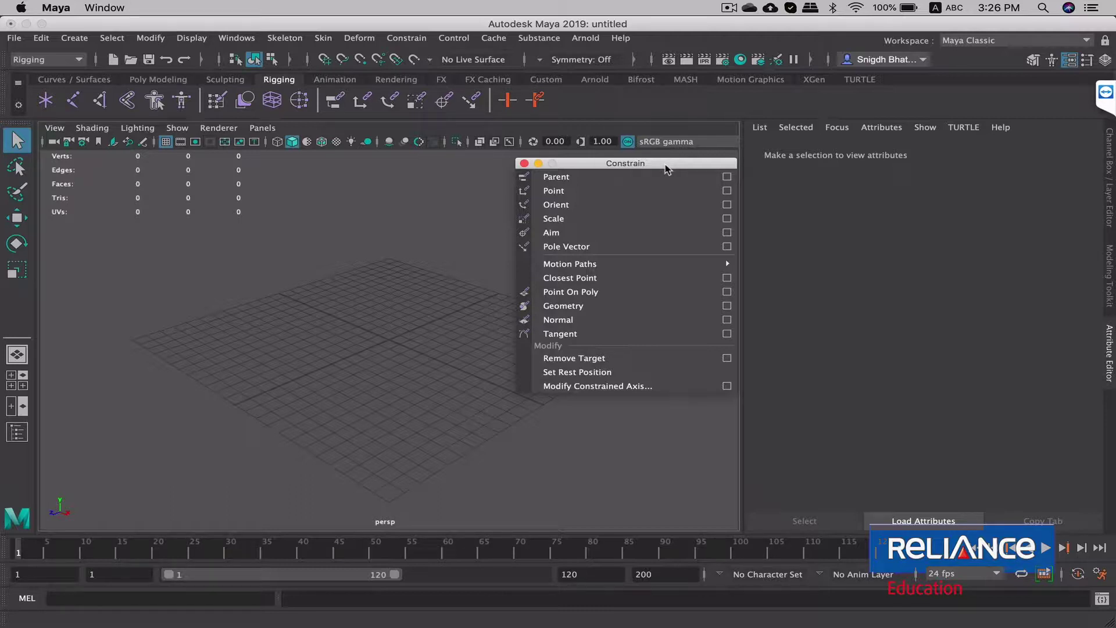
left_click(396, 271)
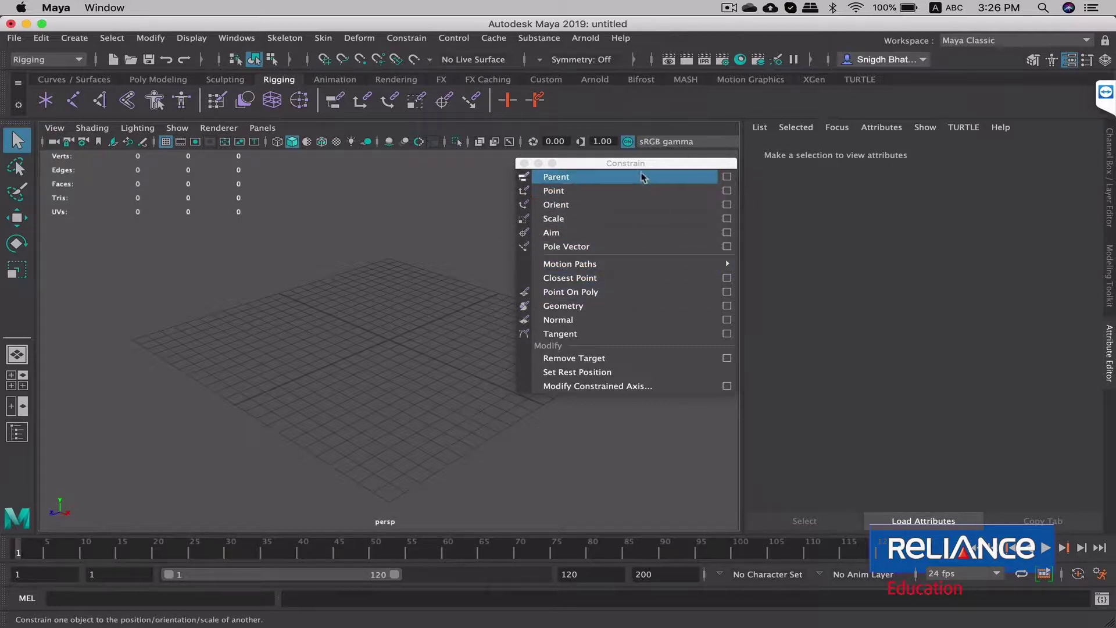
left_click_drag(652, 163, 674, 174)
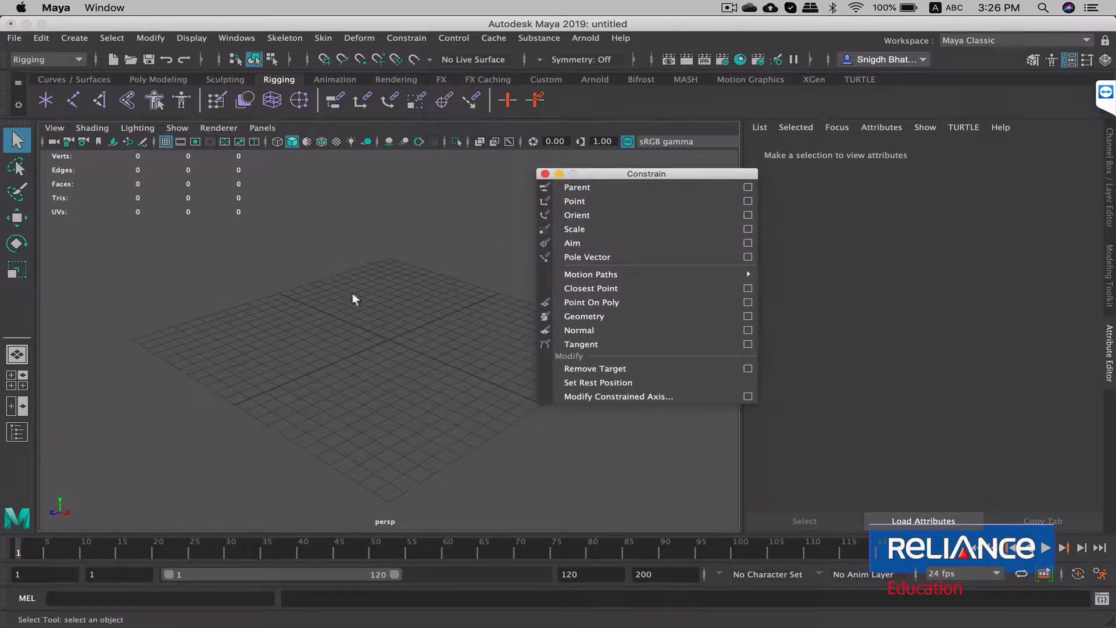
mouse_move(427, 351)
left_mouse_down("alt")
mouse_move(382, 356)
mouse_move(480, 352)
mouse_move(423, 343)
mouse_move(436, 348)
left_mouse_up("alt")
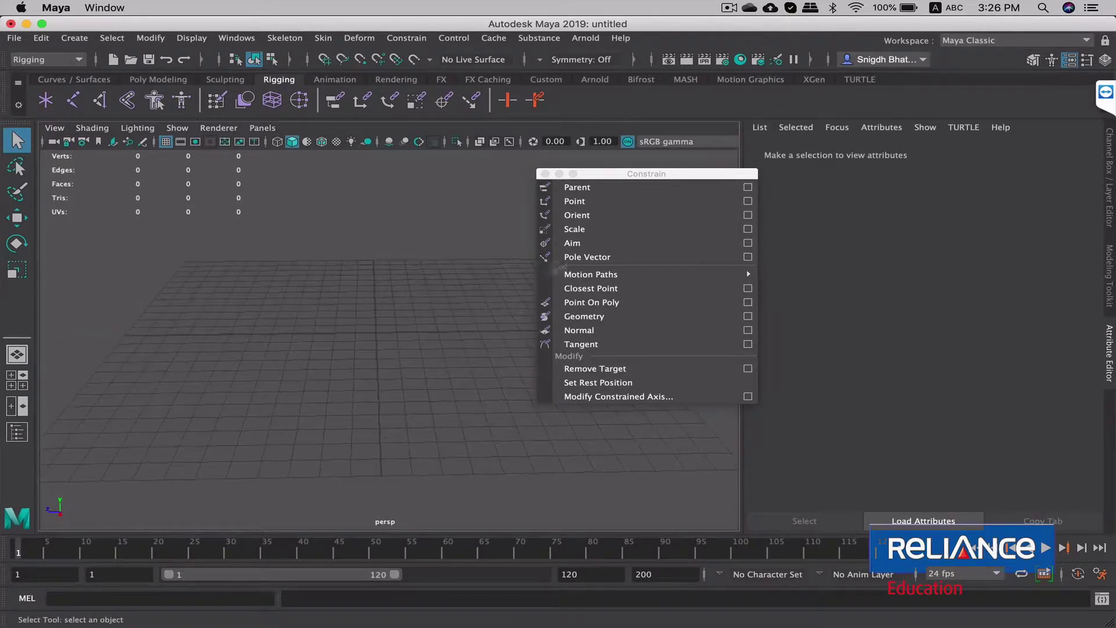
left_click_drag(652, 173, 838, 197)
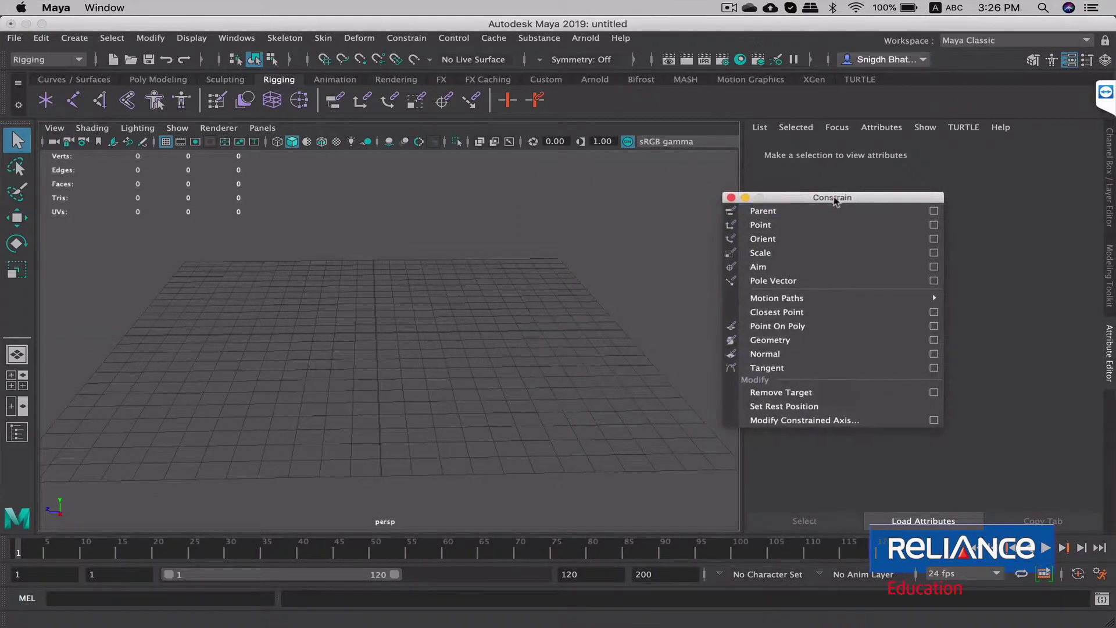
left_click(1110, 348)
mouse_move(568, 294)
left_mouse_down("alt")
mouse_move(487, 293)
mouse_move(476, 311)
mouse_move(494, 339)
mouse_move(543, 326)
left_mouse_up("alt")
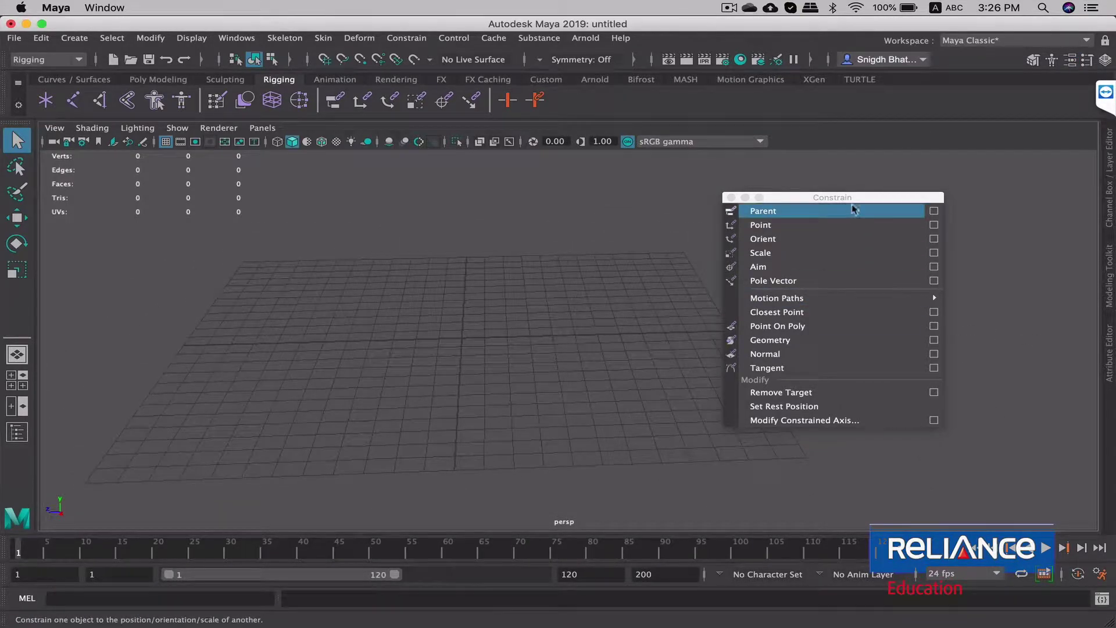
left_click_drag(853, 197, 964, 197)
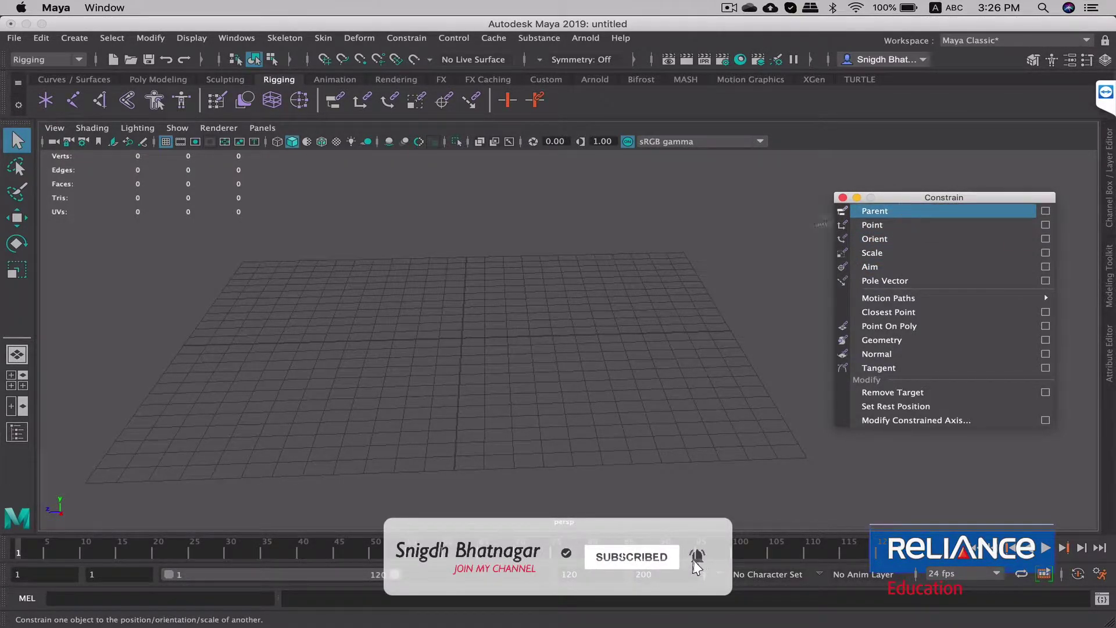
right_click_drag(428, 318, 408, 326, "alt")
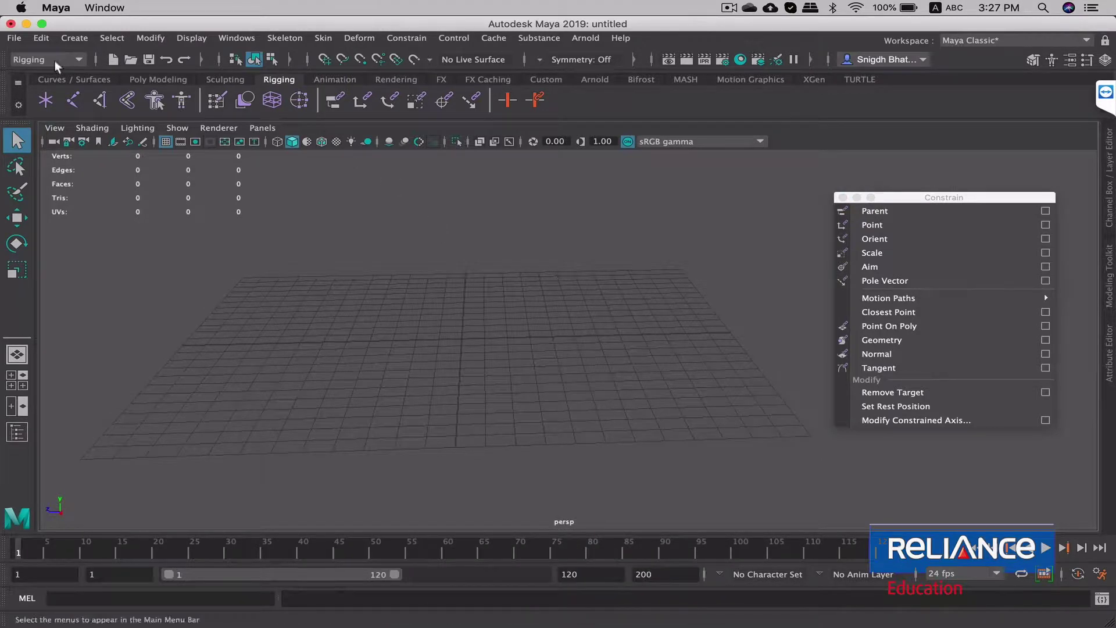
Create a polygon cone from the Poly Modeling shelf and raise it onto the grid.
left_click(53, 80)
left_click(167, 82)
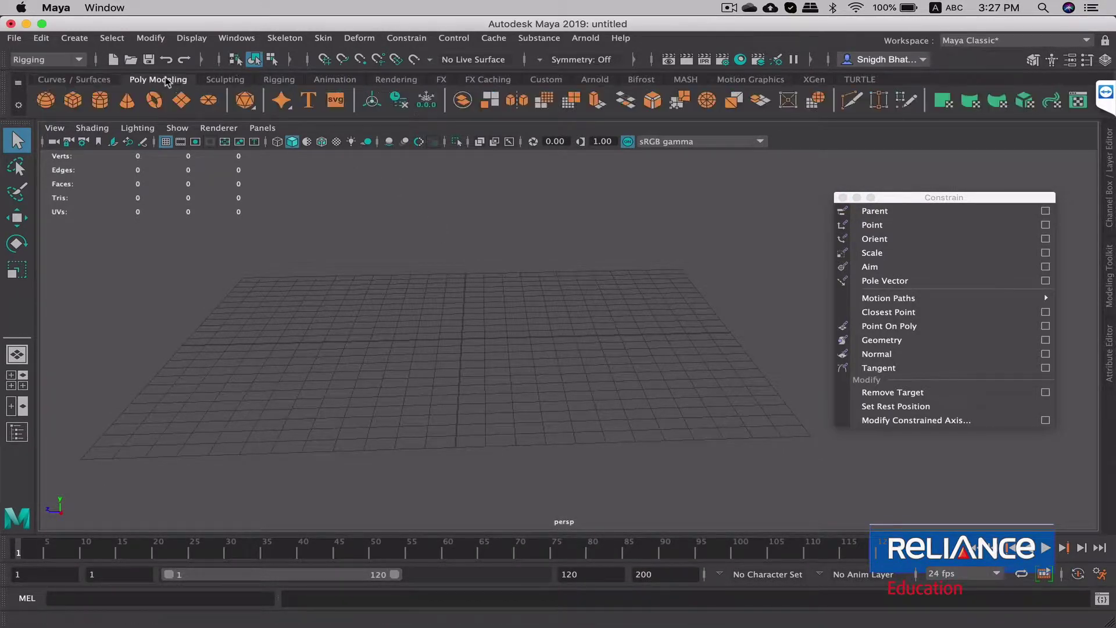
left_click(126, 103)
scroll(478, 322, "up", 3)
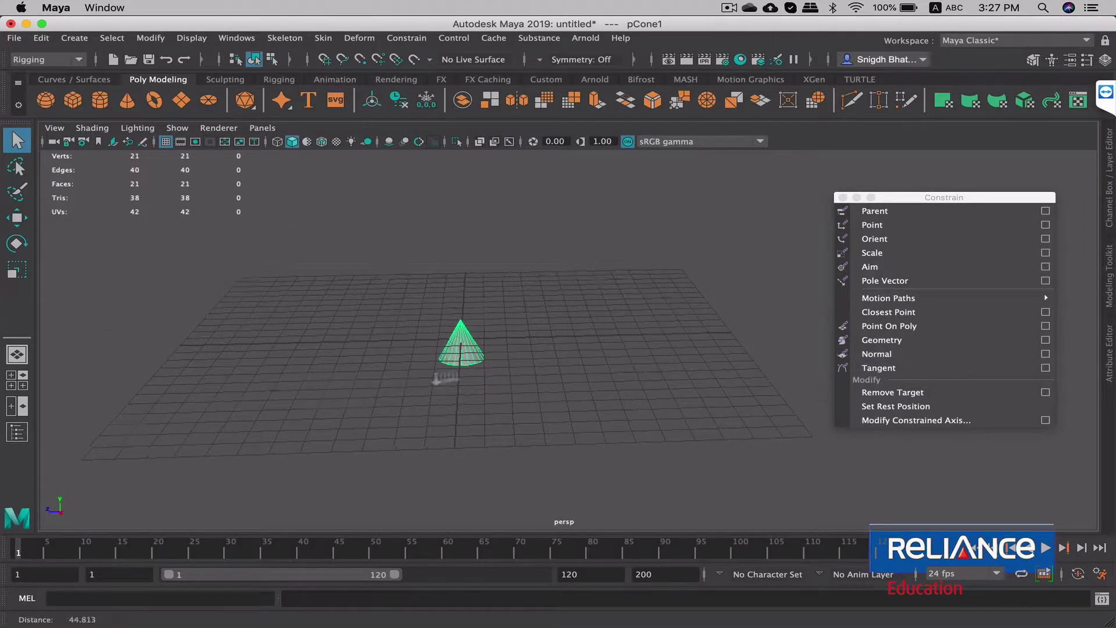
middle_click_drag(632, 360, 632, 378, "alt")
key("w")
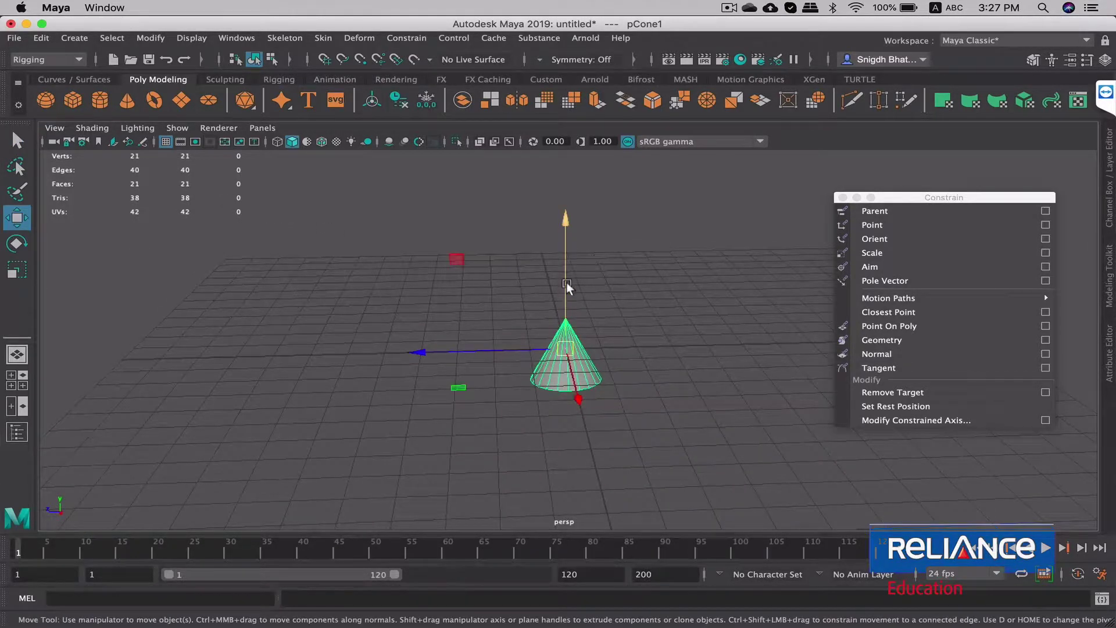
left_click_drag(566, 281, 574, 249)
In a maximised side view, nudge the cone onto the grid line and deselect it.
key("space")
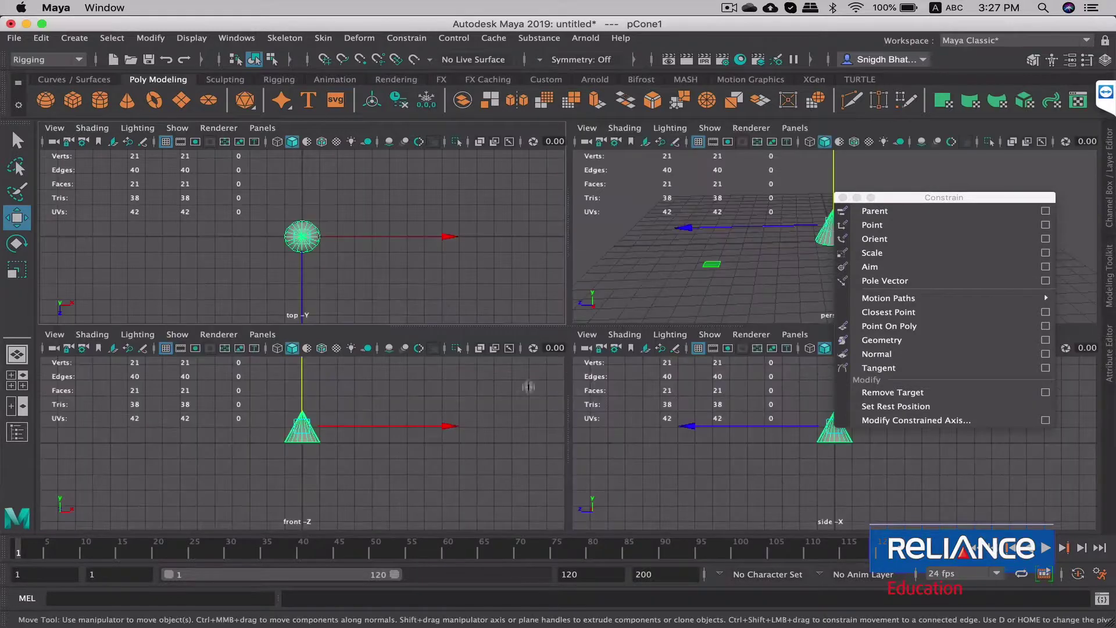
key("space")
scroll(432, 401, "up", 2)
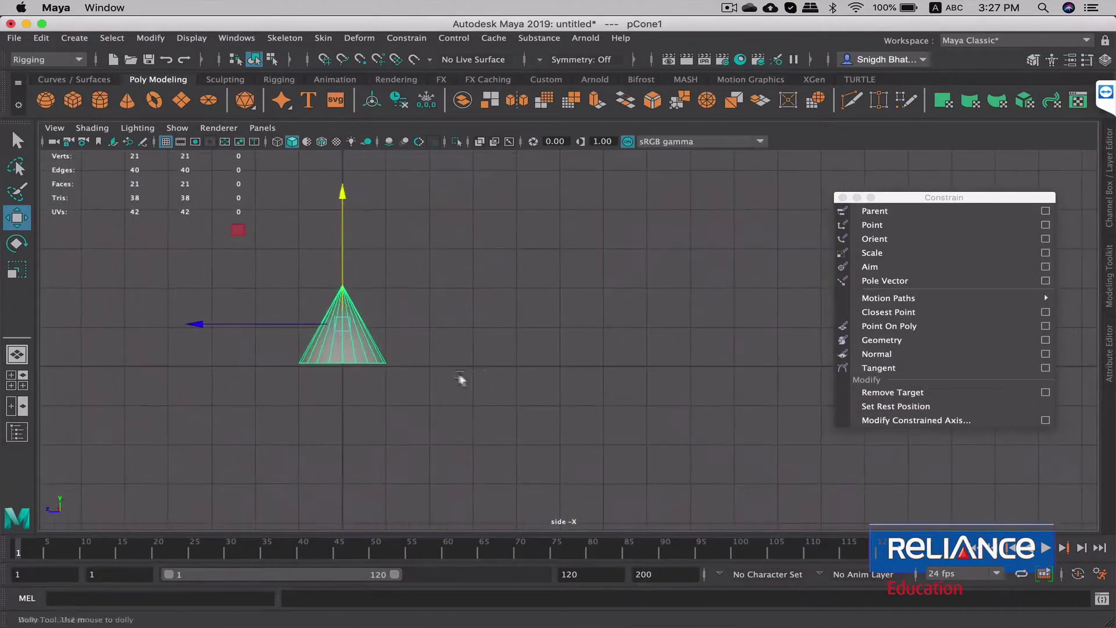
middle_click_drag(494, 384, 418, 323, "alt")
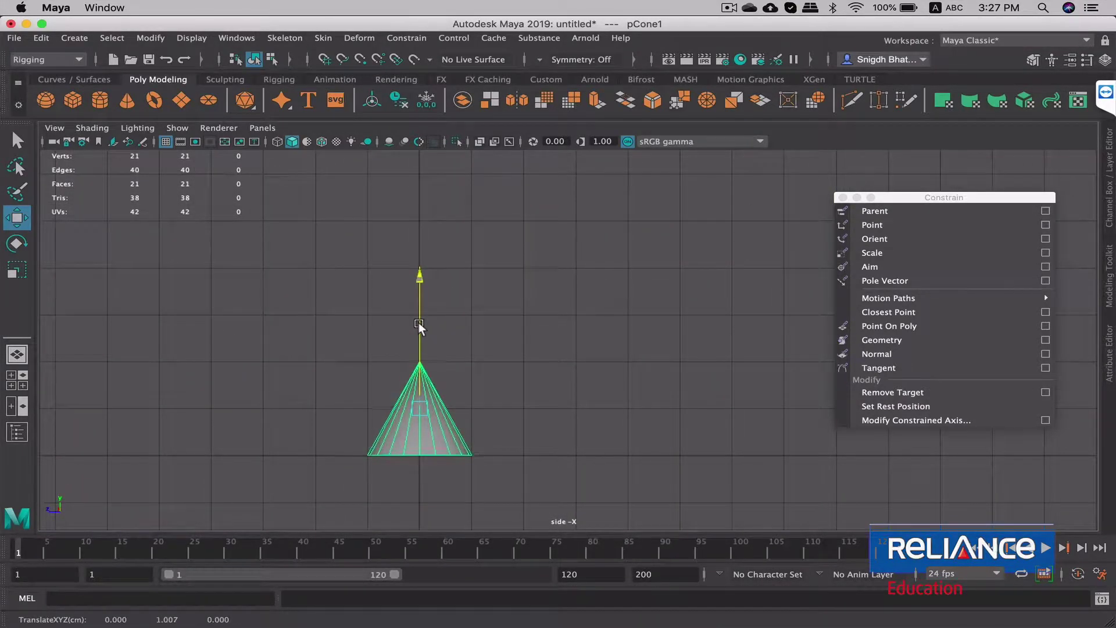
left_click_drag(419, 322, 419, 325)
left_click(515, 350)
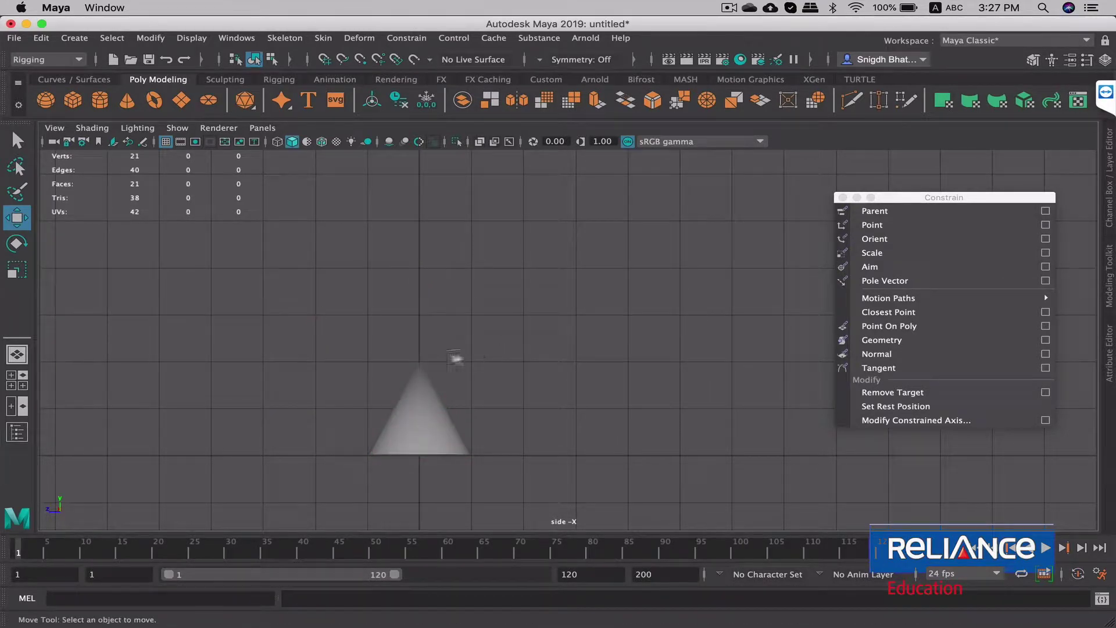
left_click(403, 358)
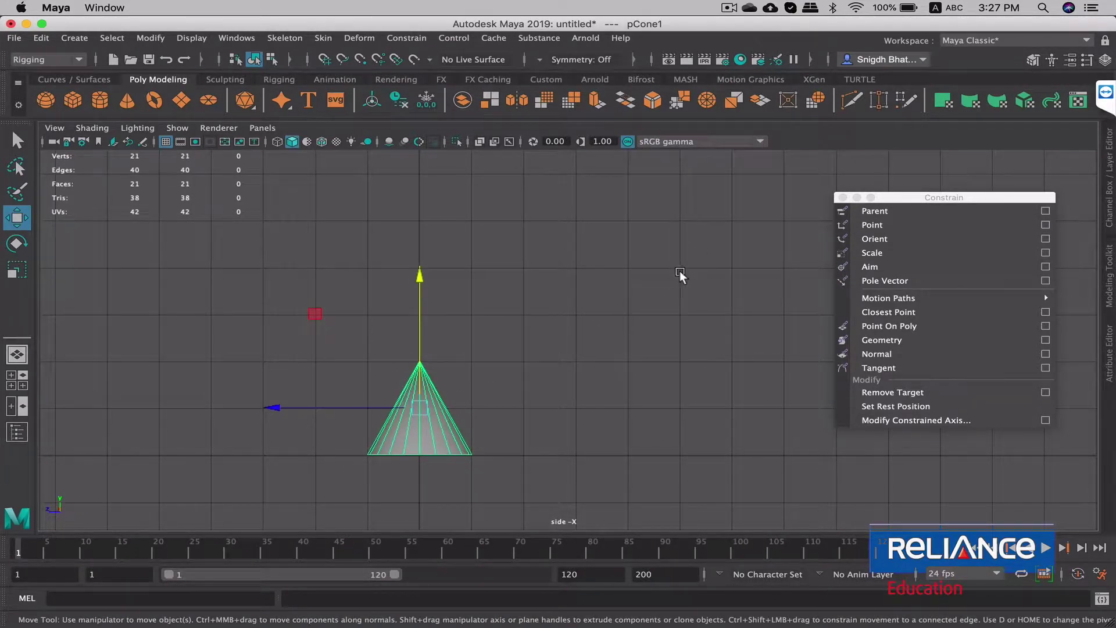
left_click(185, 217)
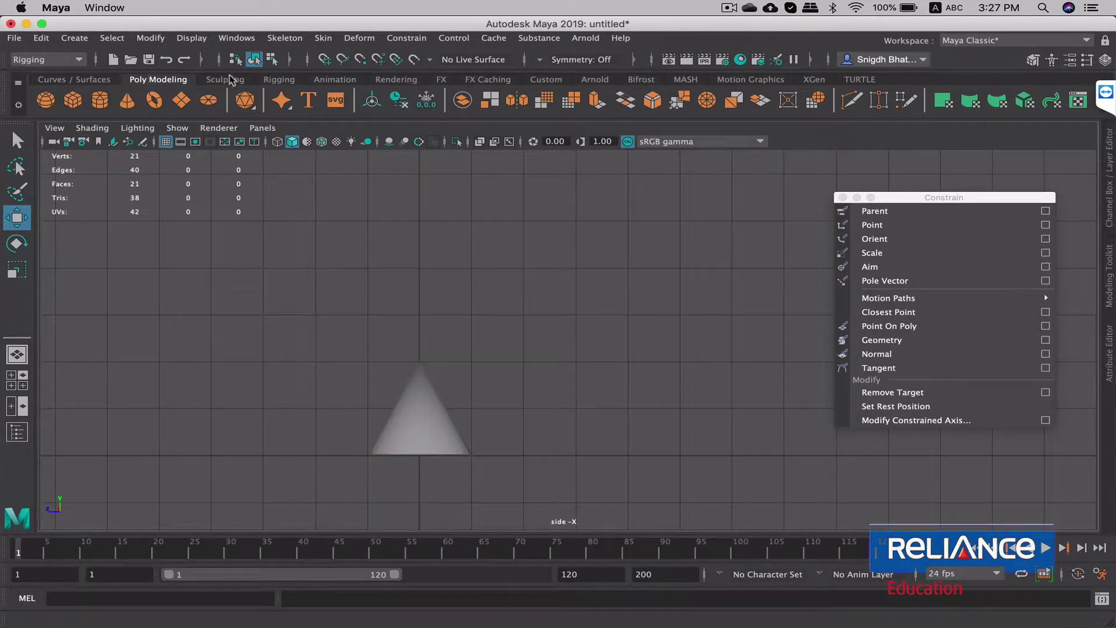
left_click(231, 79)
left_click(279, 79)
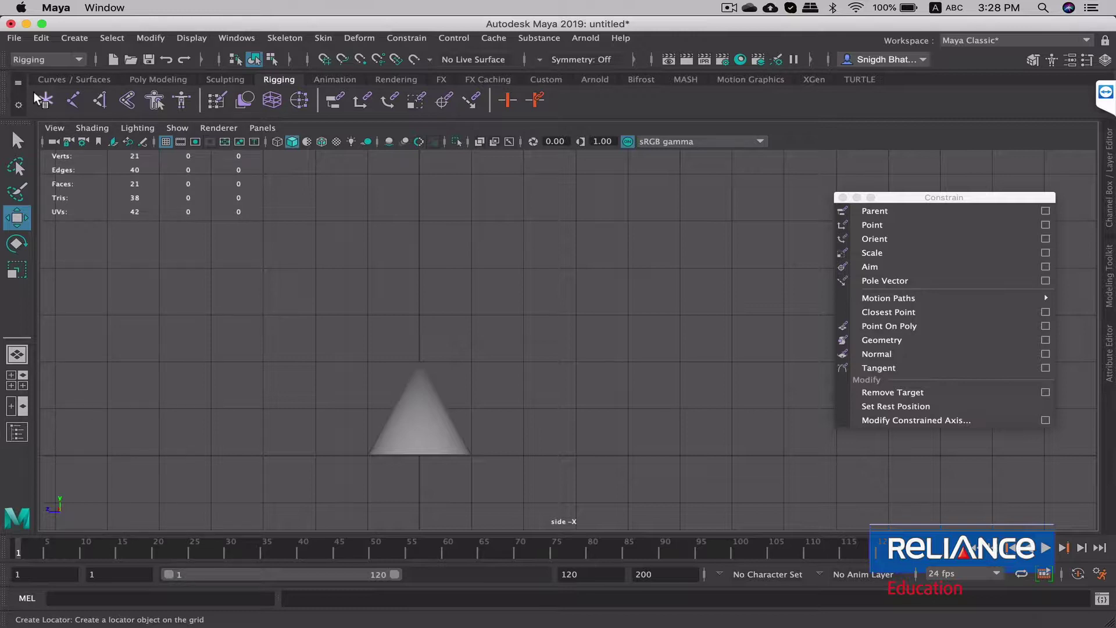
Create a locator, raise it above the cone's tip, and reselect it.
left_click(45, 100)
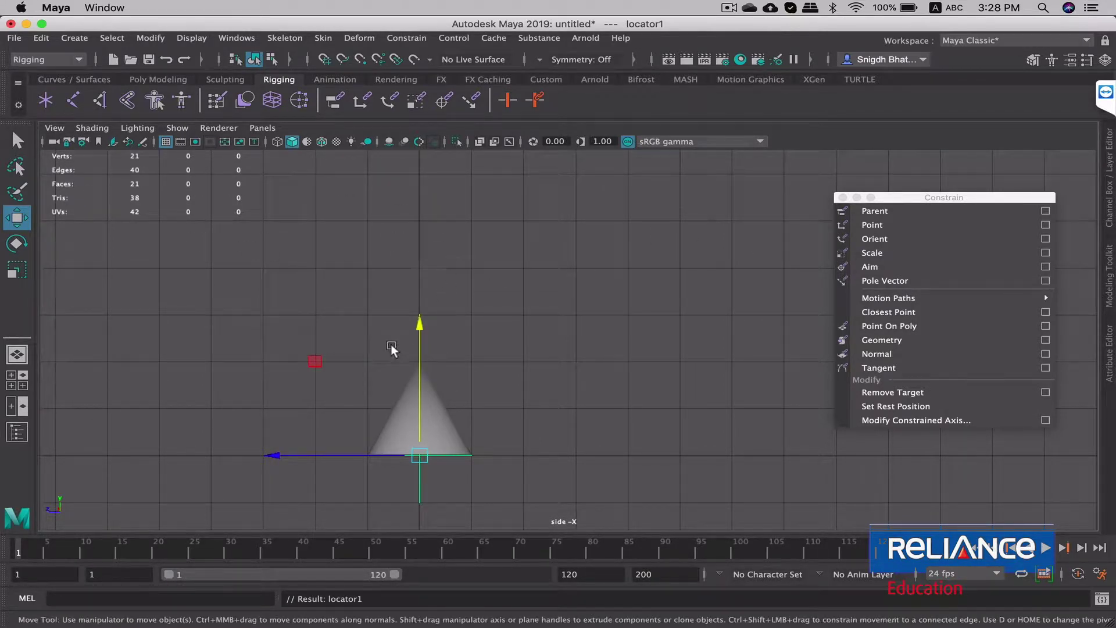
left_click_drag(419, 324, 431, 147)
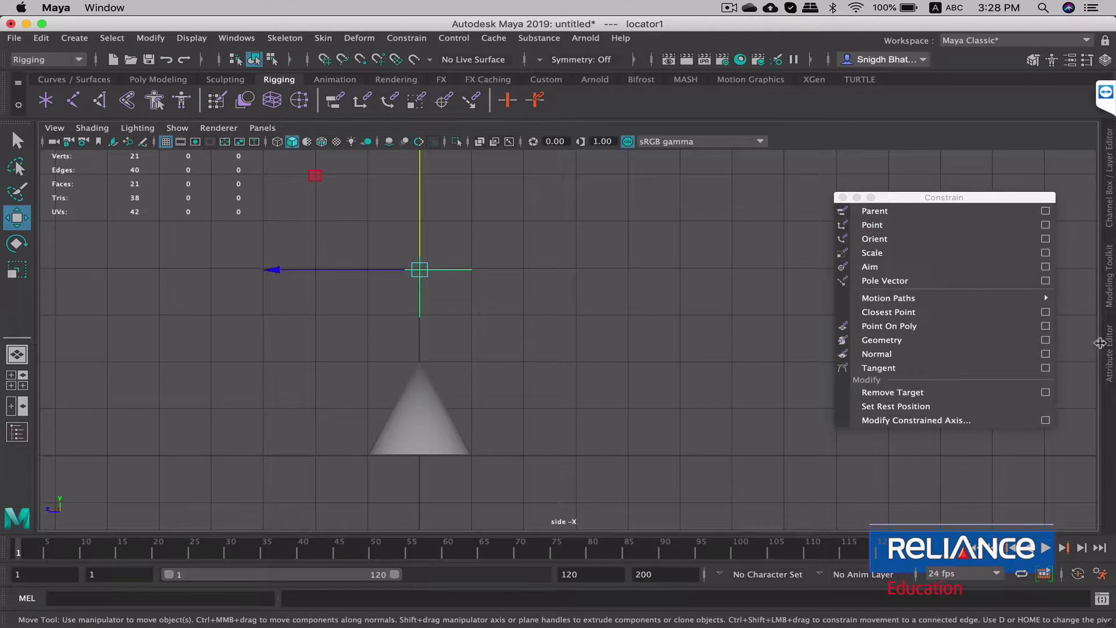
left_click(1110, 354)
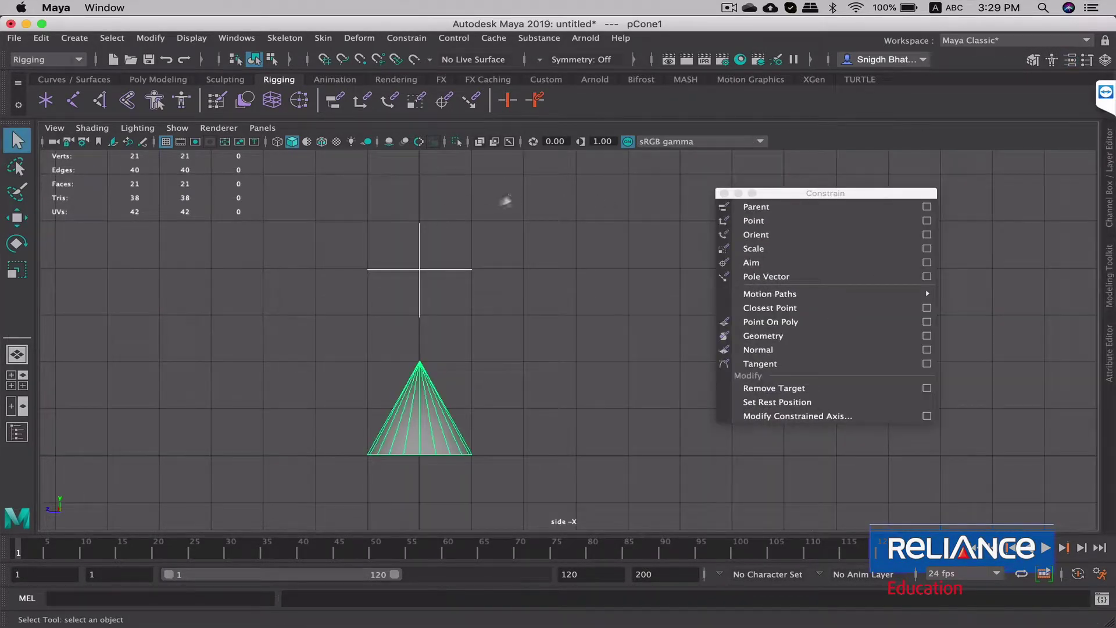
left_click_drag(408, 244, 306, 322)
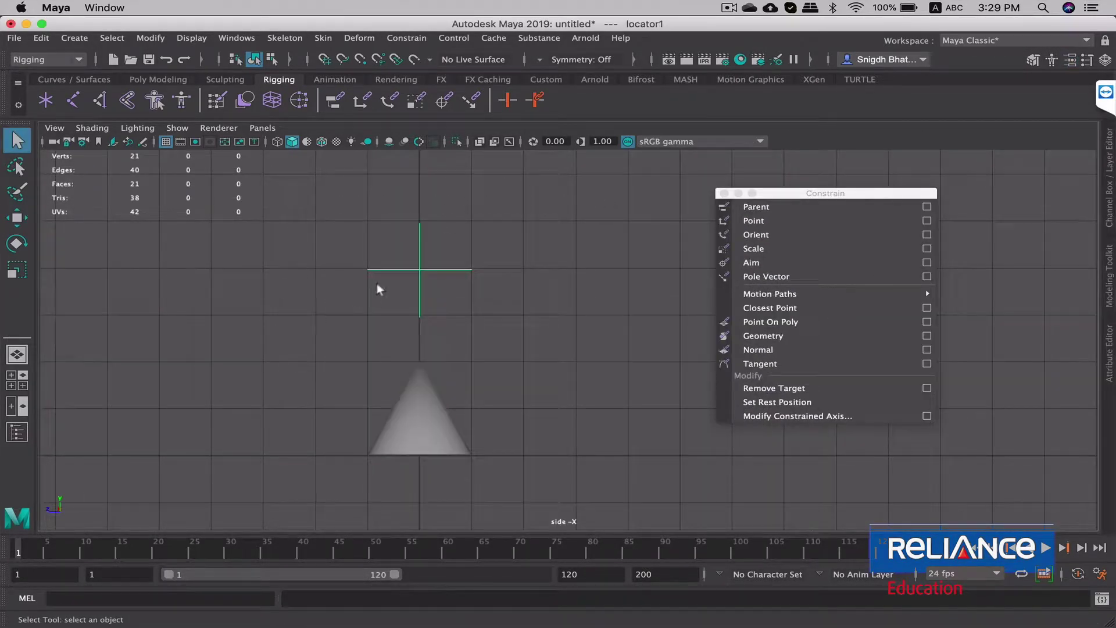
Parent locator1 under pCone1 using the Outliner selection.
left_click(17, 432)
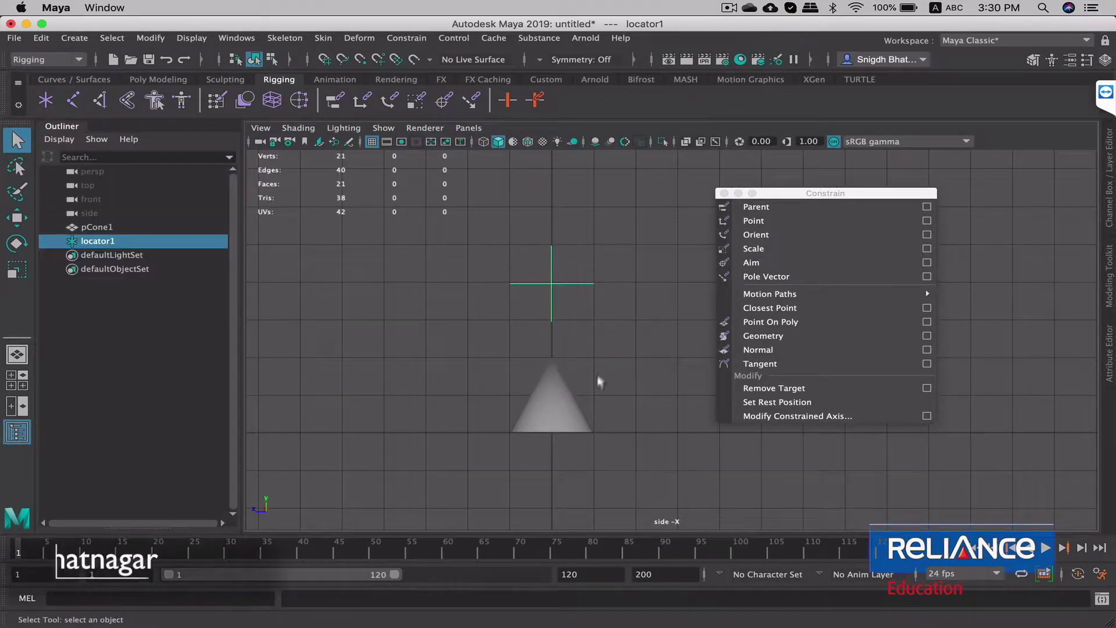
left_click(551, 401, "shift")
key("p")
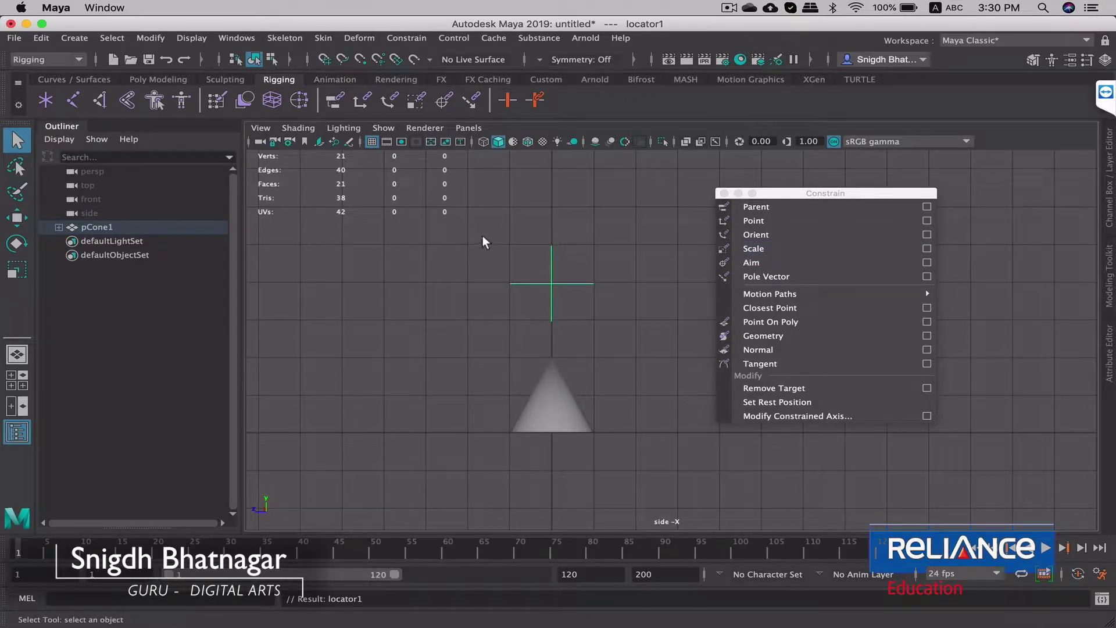
Test moving and scaling the cone, undoing each change.
left_click_drag(492, 372, 633, 442)
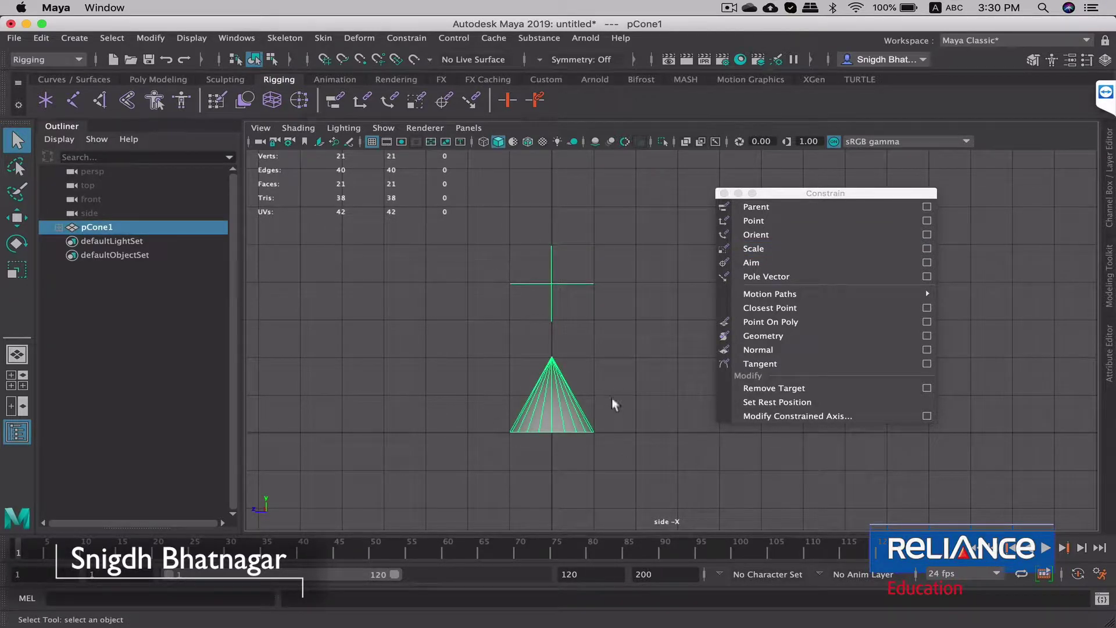
key("w")
key("space")
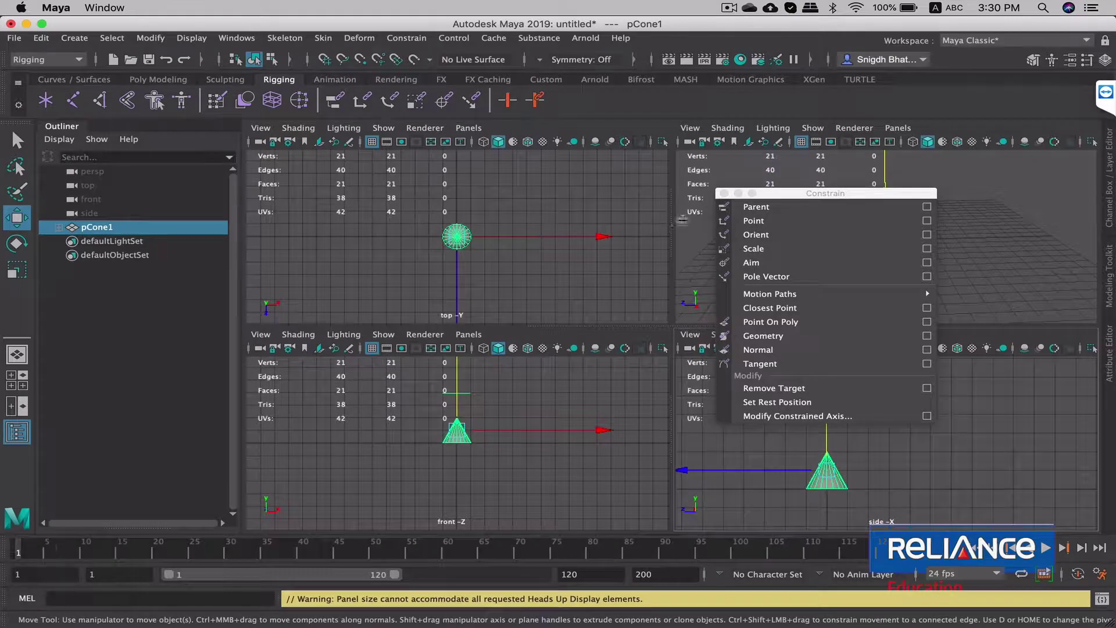
key("space")
left_click_drag(493, 395, 574, 371)
key("ctrl+z")
key("e")
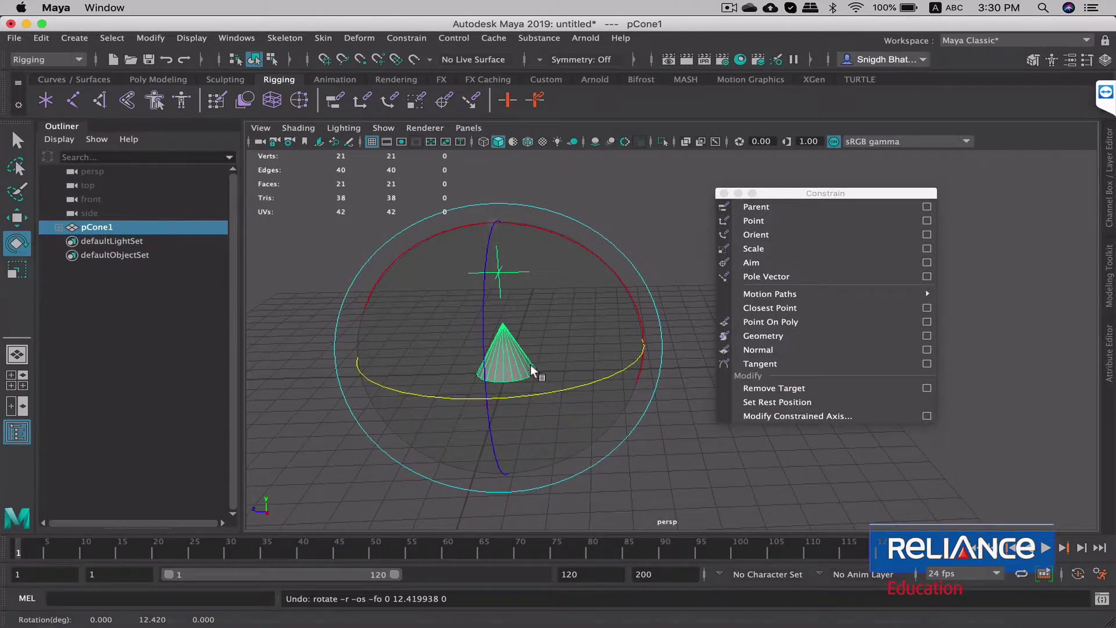
key("r")
left_click_drag(504, 348, 567, 343)
key("ctrl+z")
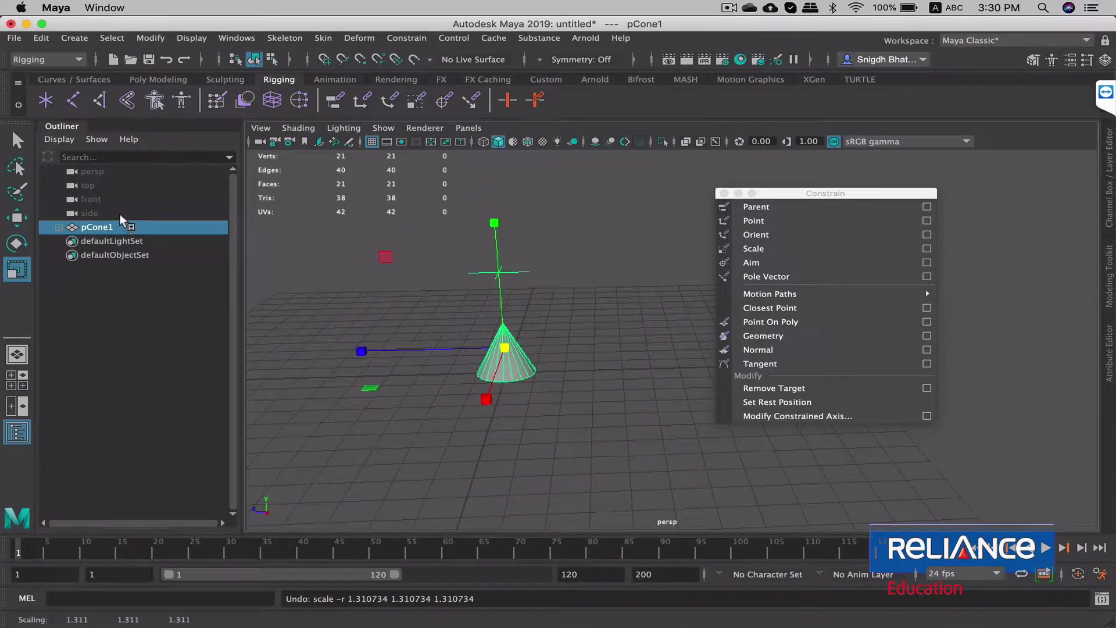
Undo the parenting and select locator1 on its own.
key("ctrl+z")
key("ctrl+z")
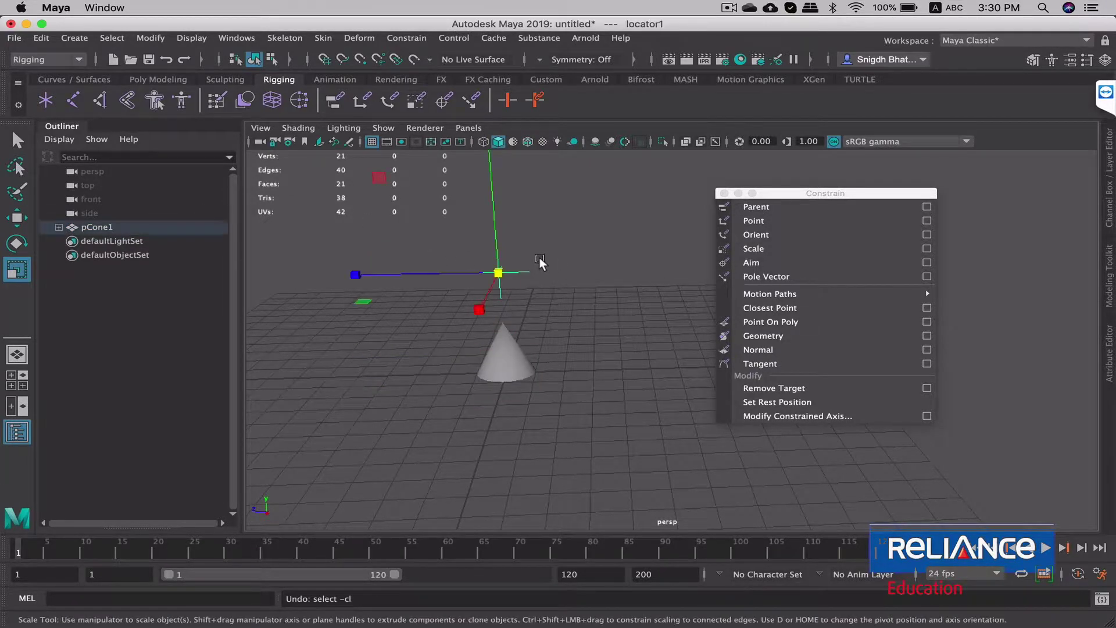
key("ctrl+z")
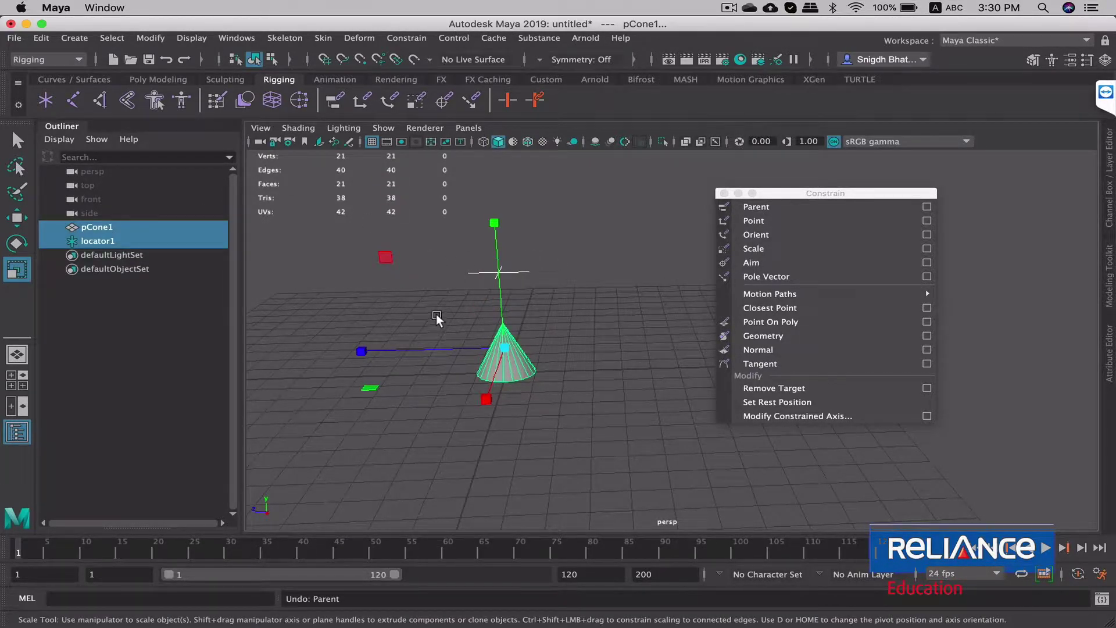
left_click(401, 309)
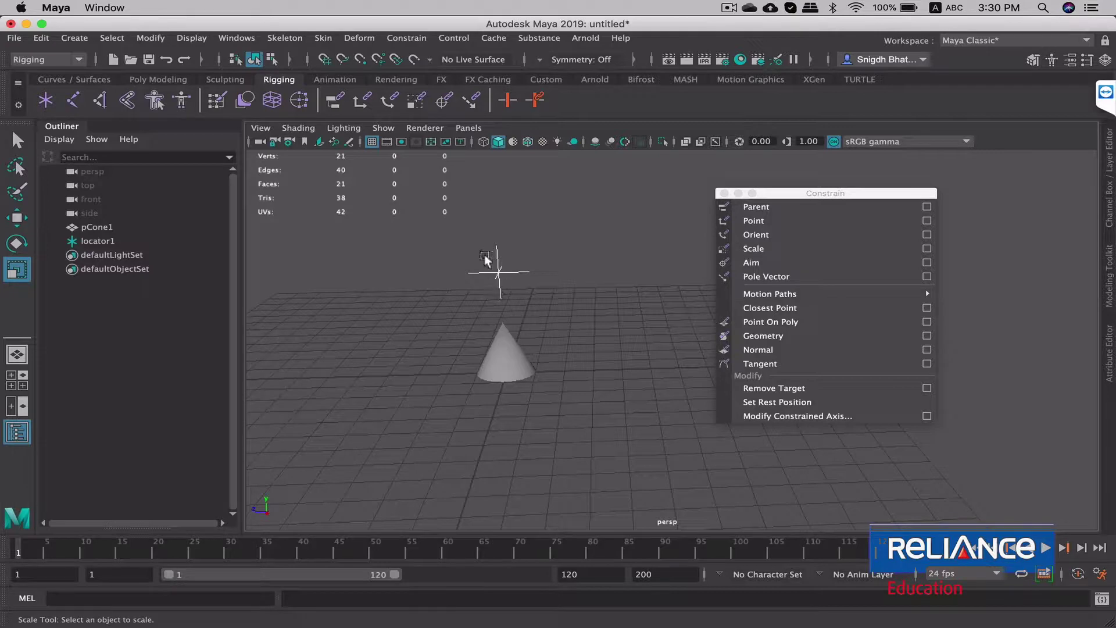
left_click_drag(468, 236, 549, 282)
Parent-constrain pCone1 to locator1 with only Translate Y enabled.
key("q")
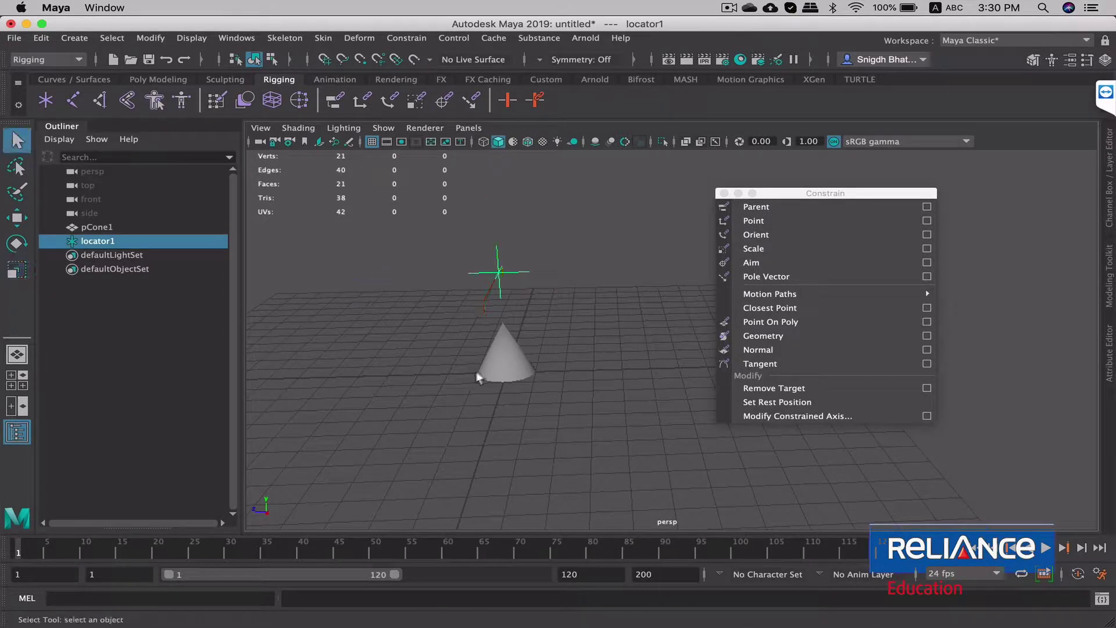
left_click(523, 366, "shift")
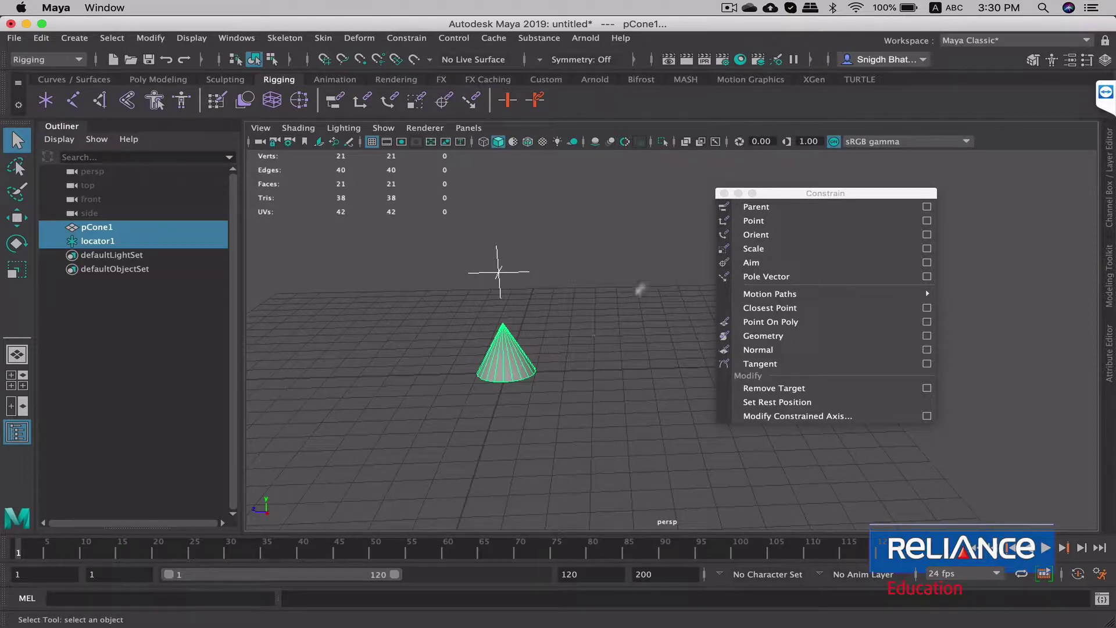
left_click(928, 207)
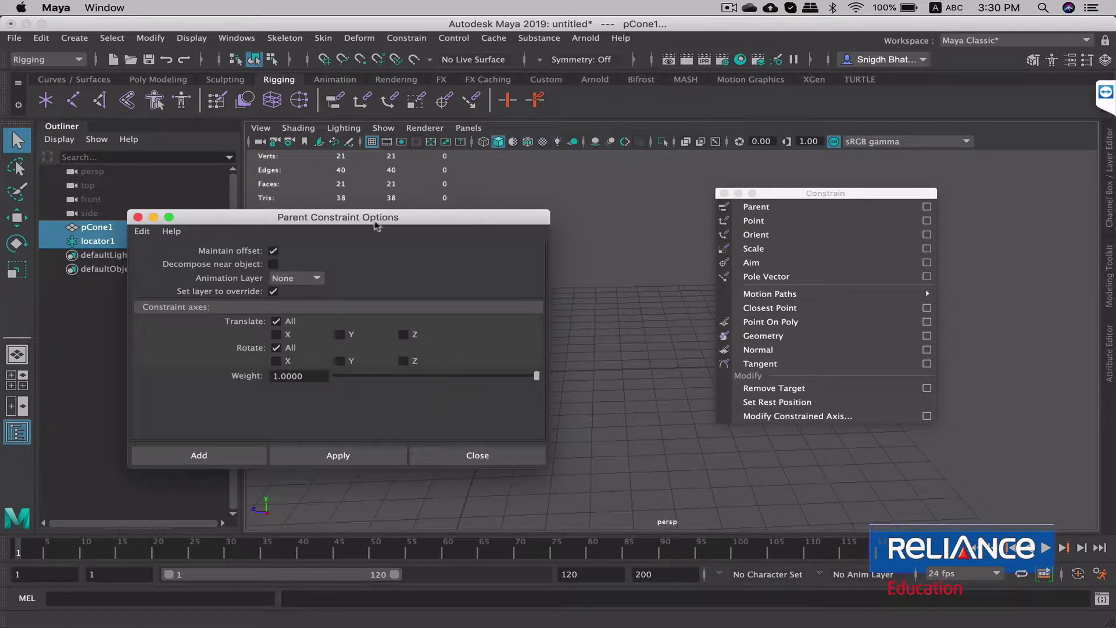
mouse_move(367, 220)
left_mouse_down()
mouse_move(541, 141)
mouse_move(531, 144)
left_mouse_up()
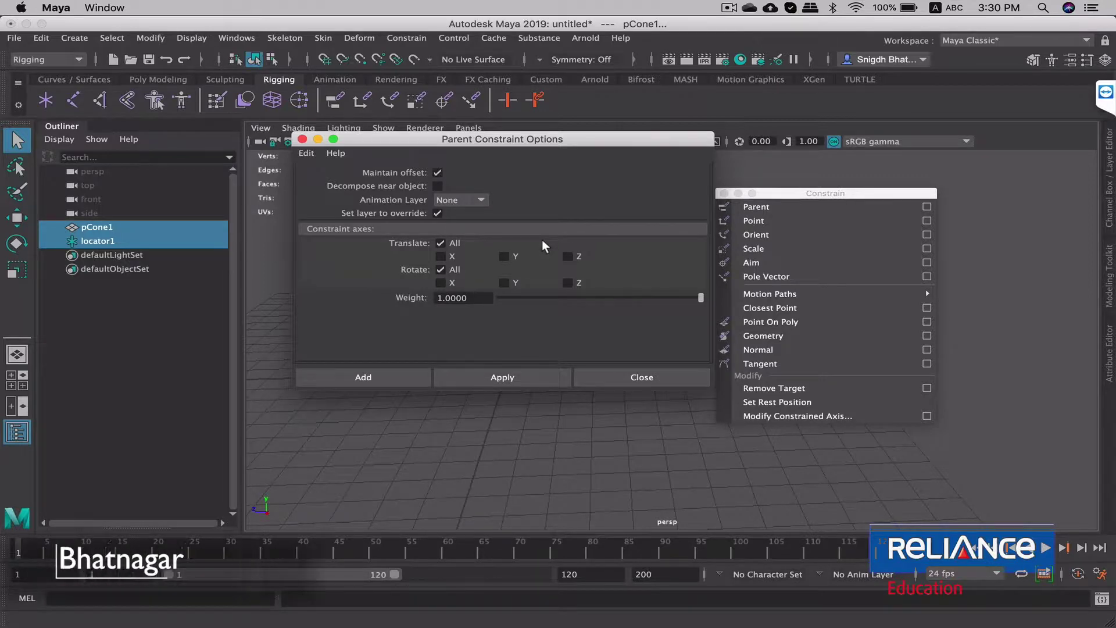
mouse_move(463, 139)
left_mouse_down()
mouse_move(691, 125)
mouse_move(852, 133)
left_mouse_up()
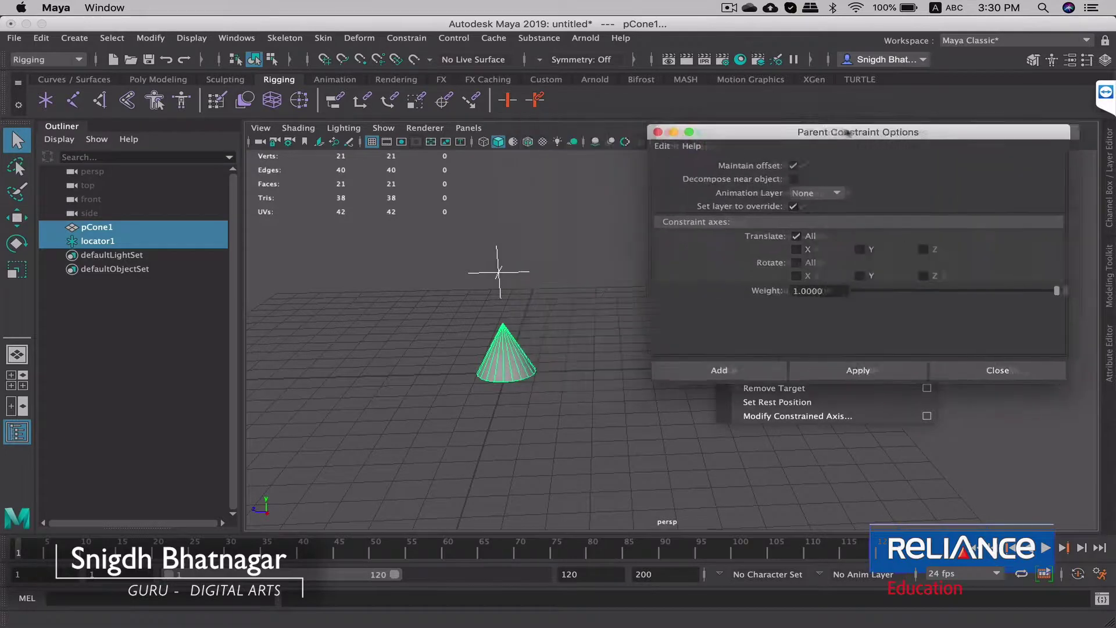
left_click(868, 250)
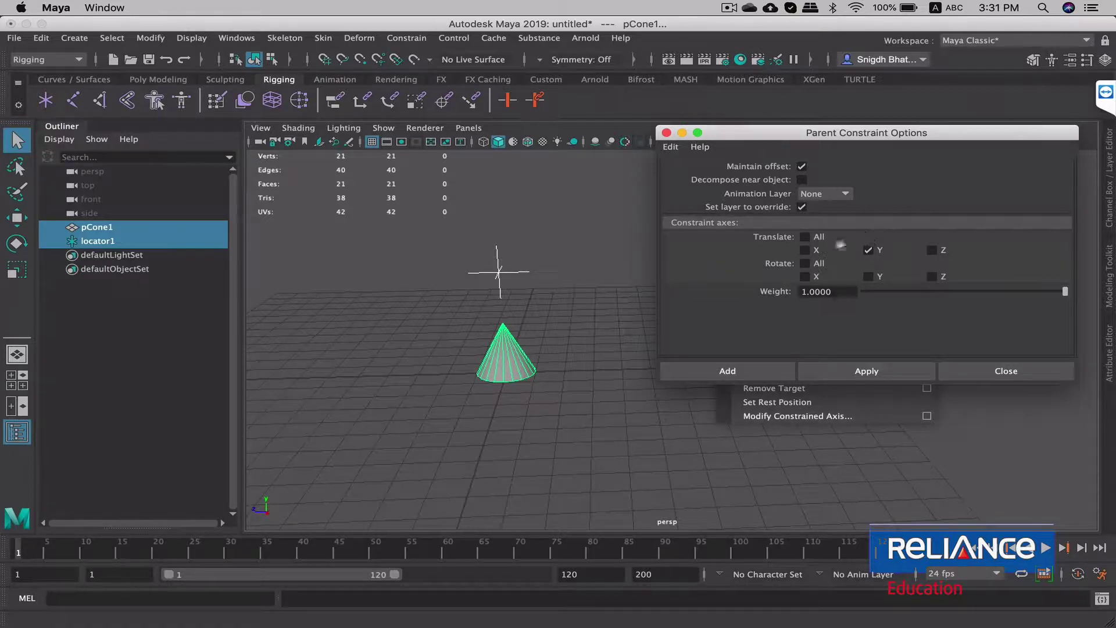
left_click(748, 369)
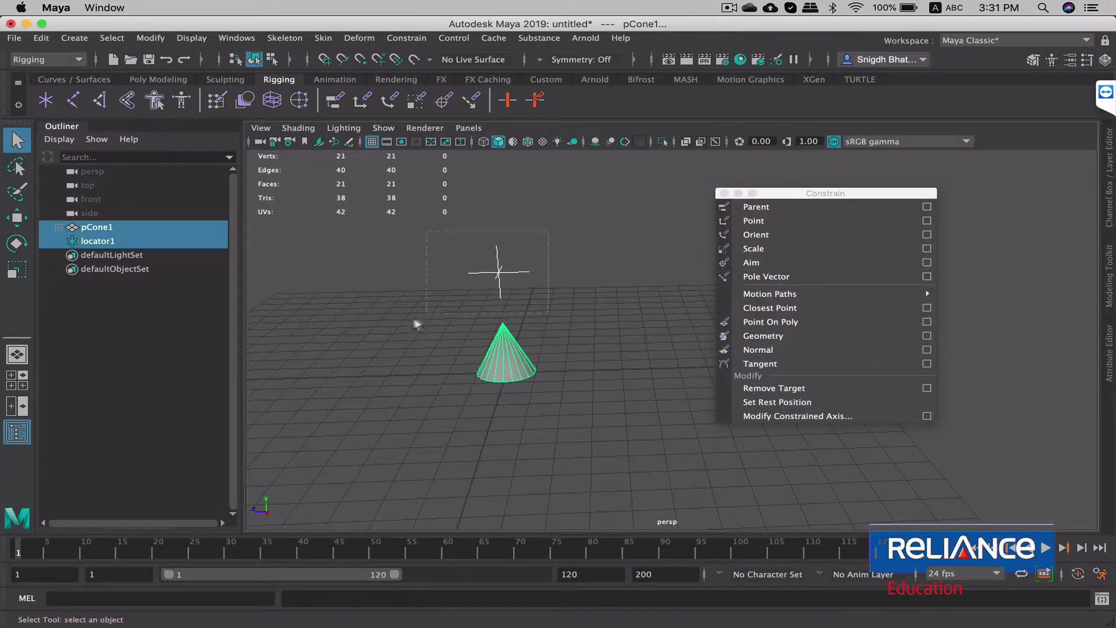
Move locator1 up and along Z to check the cone follows only vertically.
left_click(499, 272)
key("w")
mouse_move(499, 250)
left_mouse_down()
mouse_move(494, 178)
mouse_move(500, 203)
left_mouse_up()
key("z")
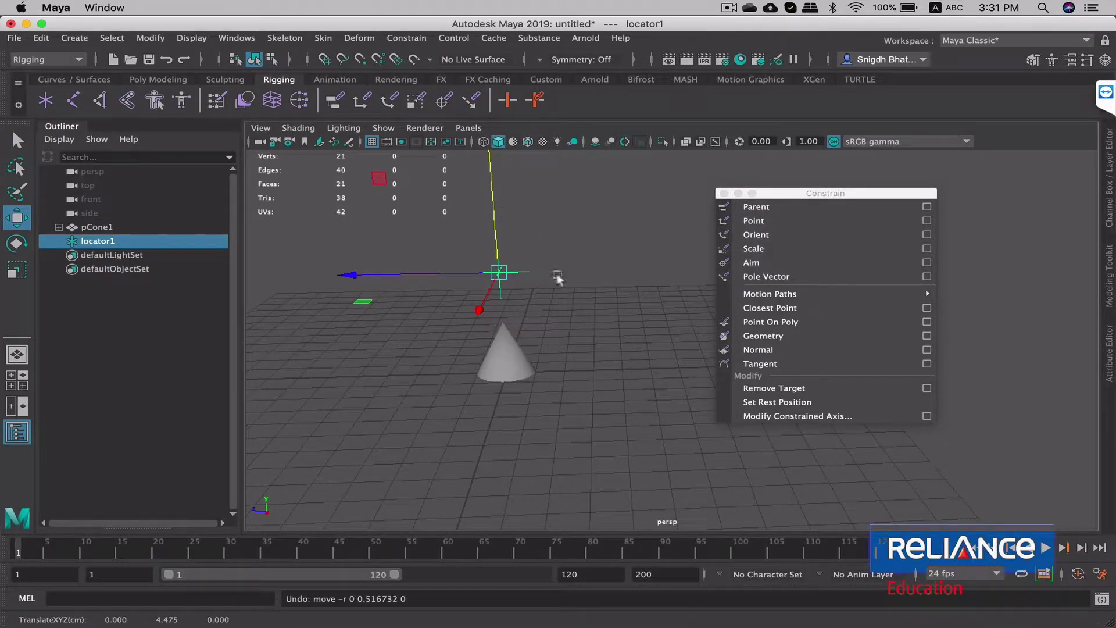
right_click_drag(558, 278, 573, 327, "alt")
middle_click_drag(573, 329, 668, 387, "alt")
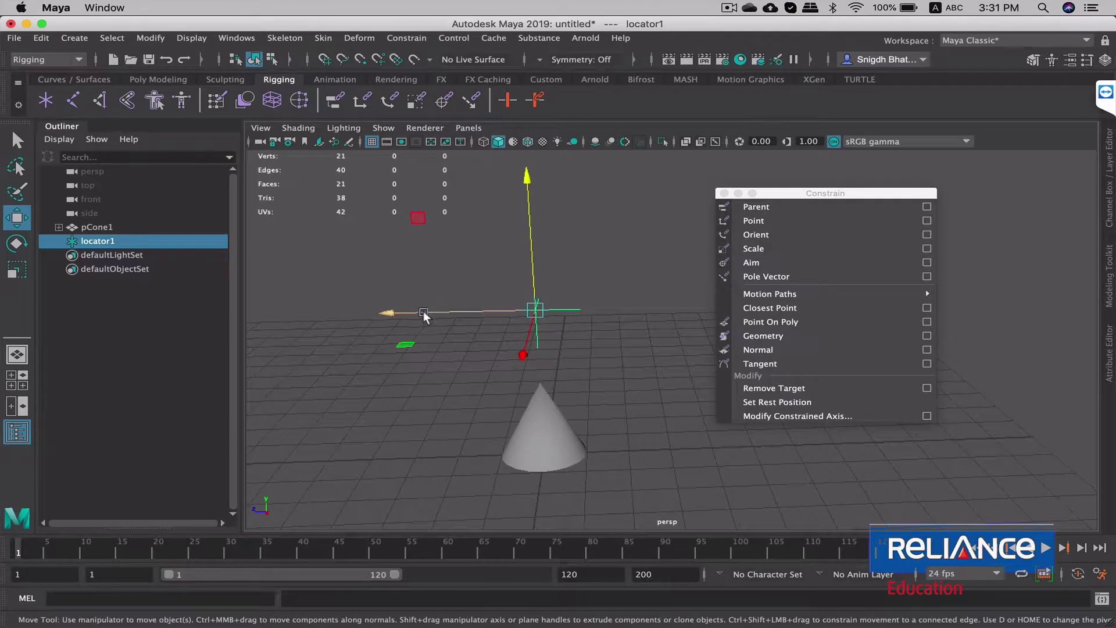
mouse_move(401, 311)
left_mouse_down()
mouse_move(455, 314)
mouse_move(526, 381)
mouse_move(537, 331)
left_mouse_up()
Rotate and raise locator1, undo the last move, and deselect it.
key("e")
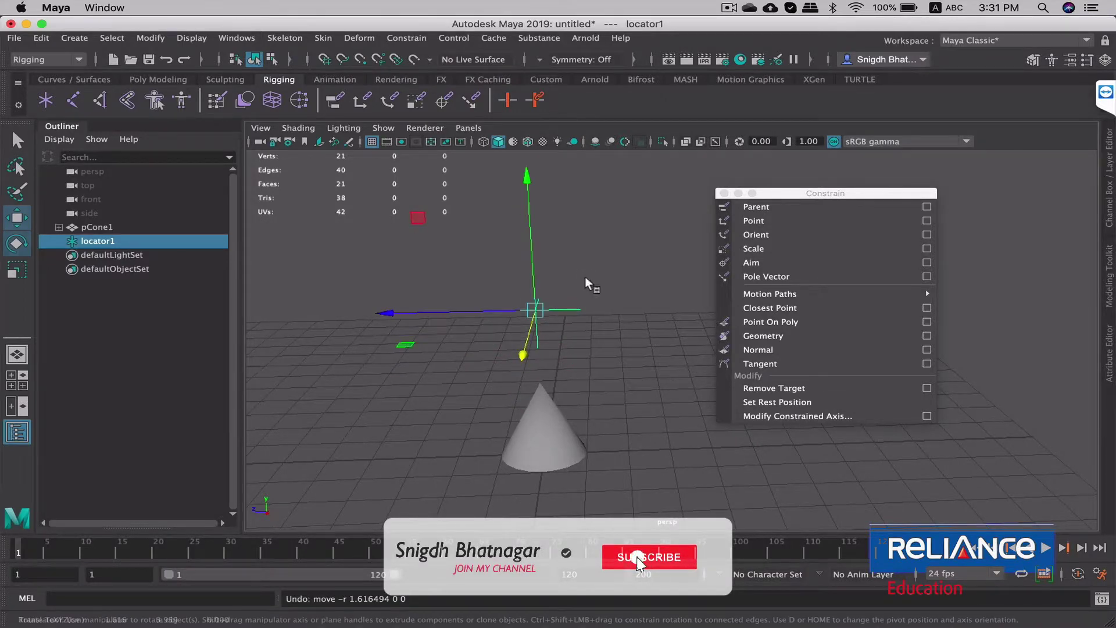
mouse_move(476, 352)
left_mouse_down()
mouse_move(604, 337)
mouse_move(583, 337)
left_mouse_up()
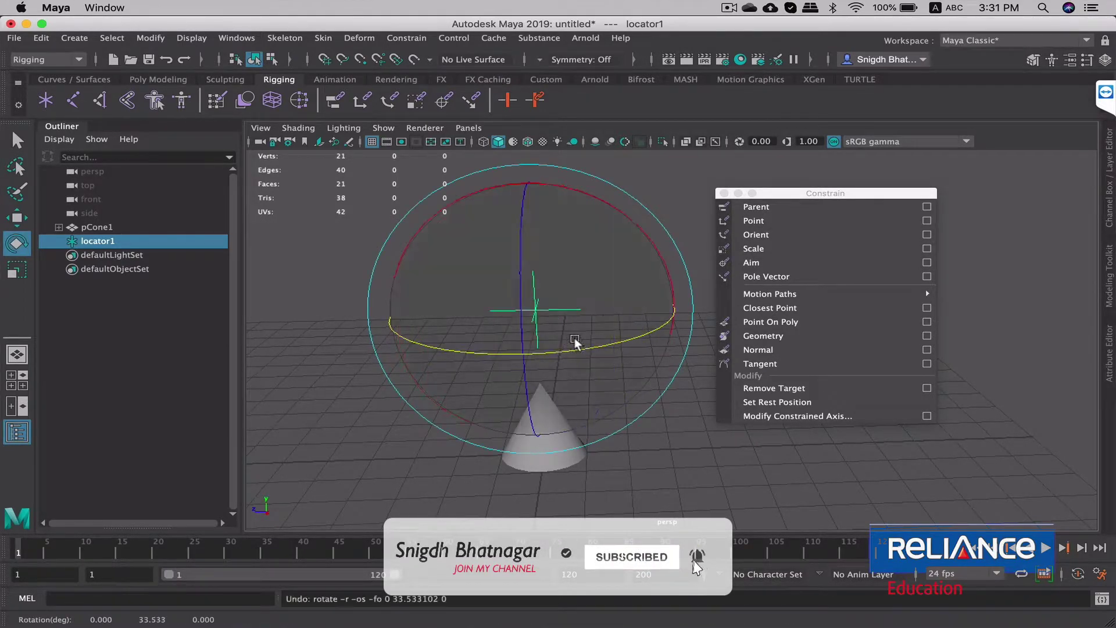
key("w")
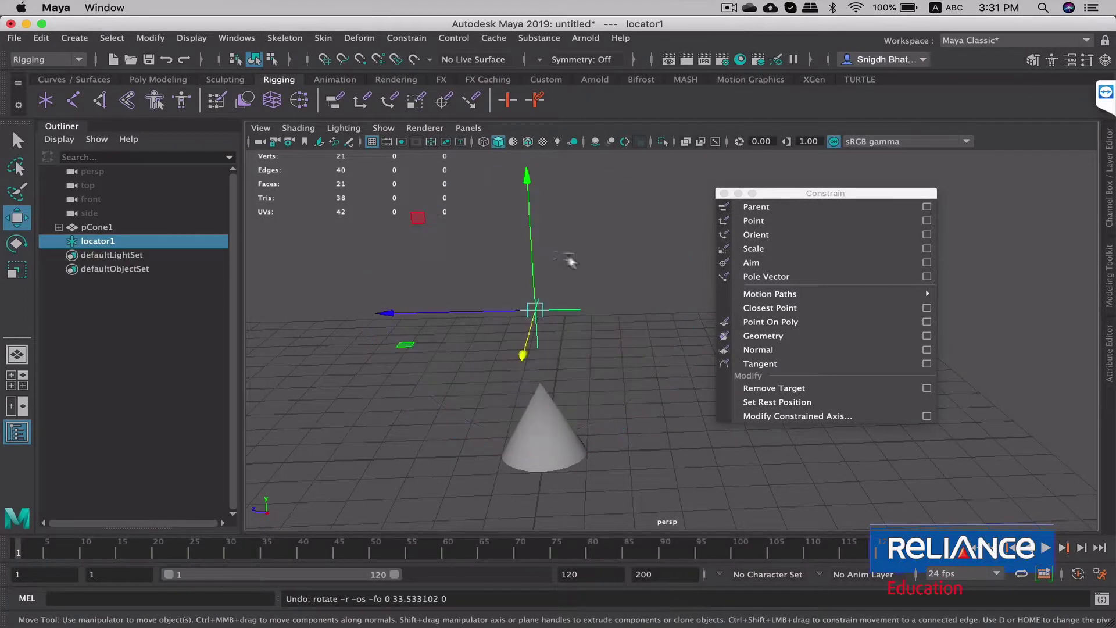
mouse_move(531, 251)
left_mouse_down()
mouse_move(530, 172)
mouse_move(553, 250)
left_mouse_up()
key("ctrl+z")
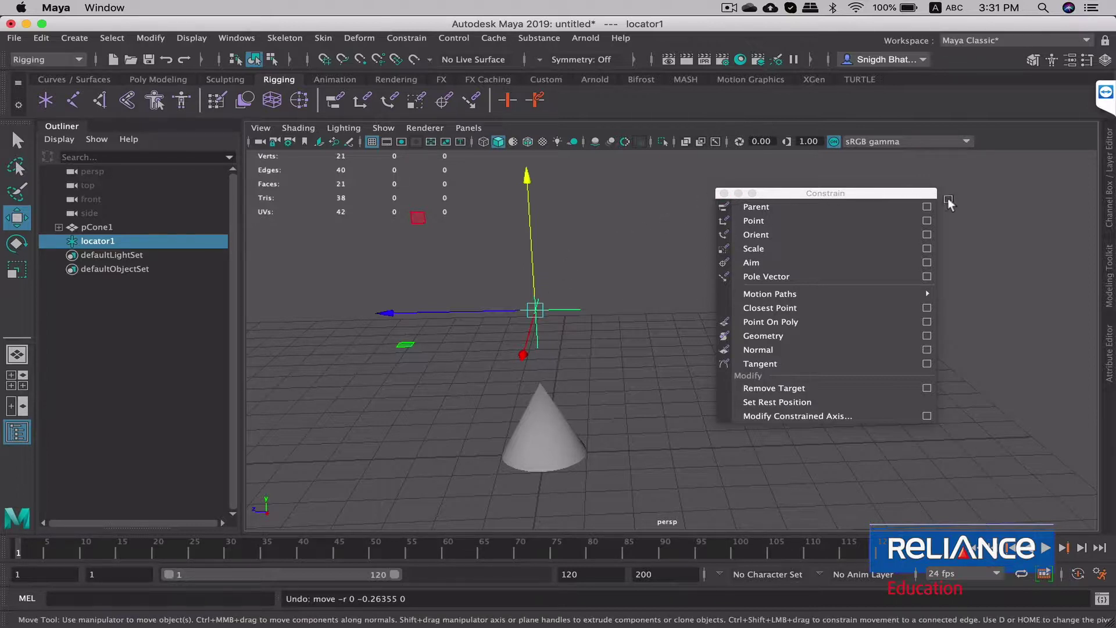
left_click_drag(914, 198, 943, 182)
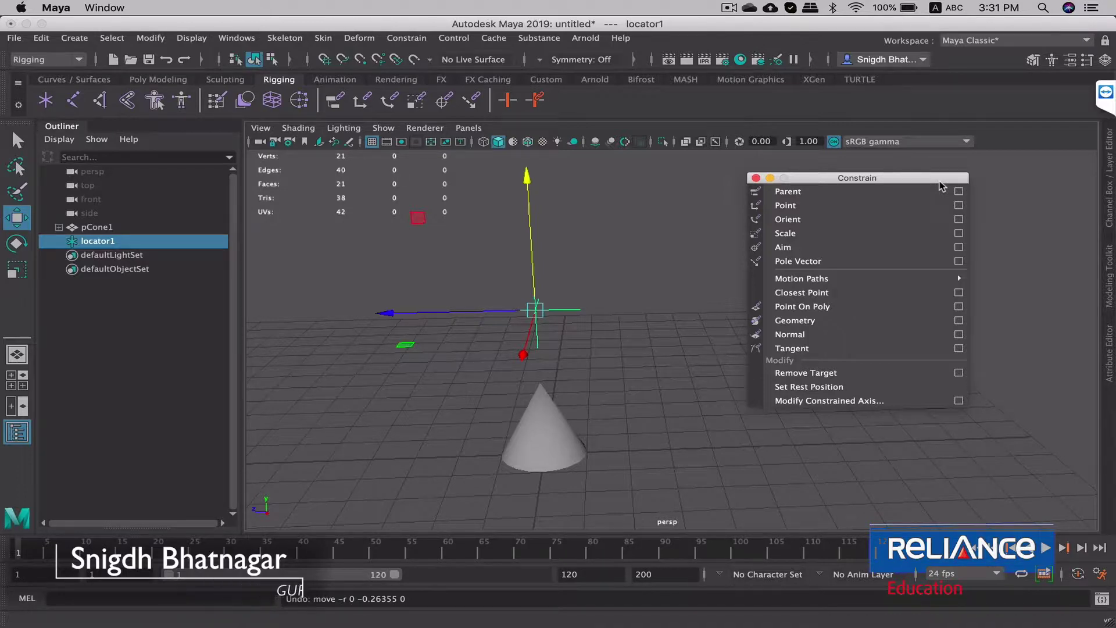
left_click(631, 299)
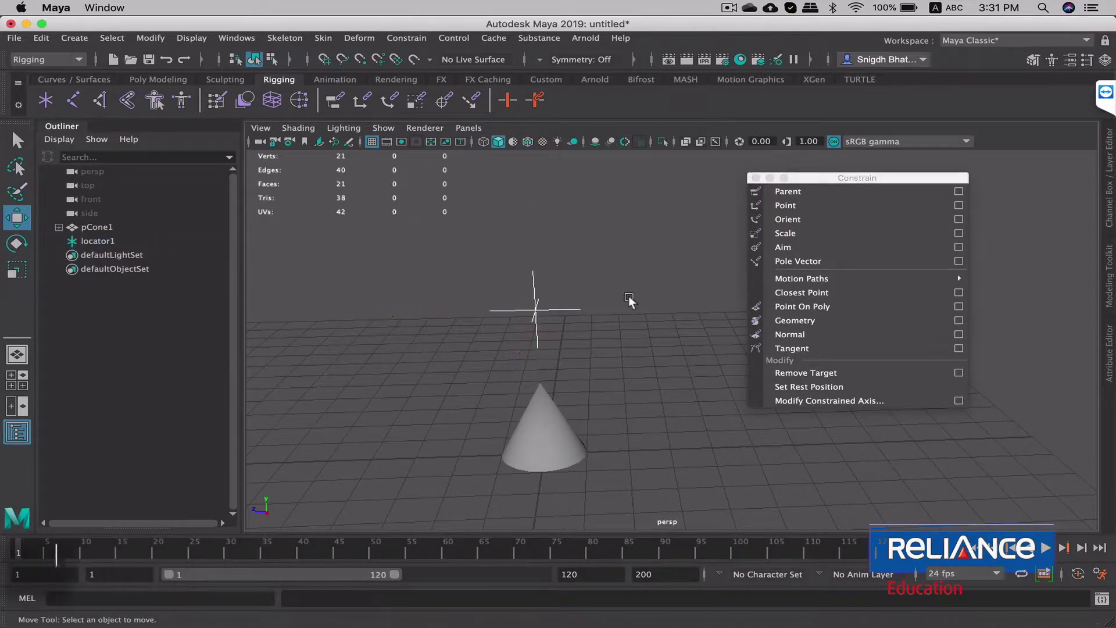
Select pCone1_parentConstraint1 under pCone1 in the Outliner and show it in the Attribute Editor.
left_click(59, 228)
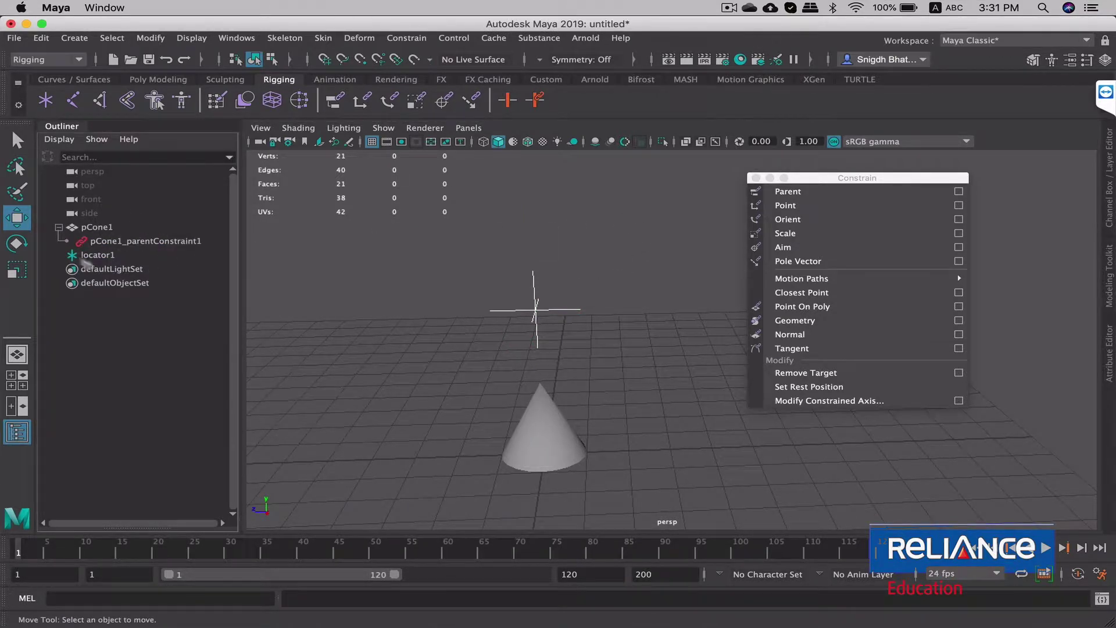
left_click(58, 227)
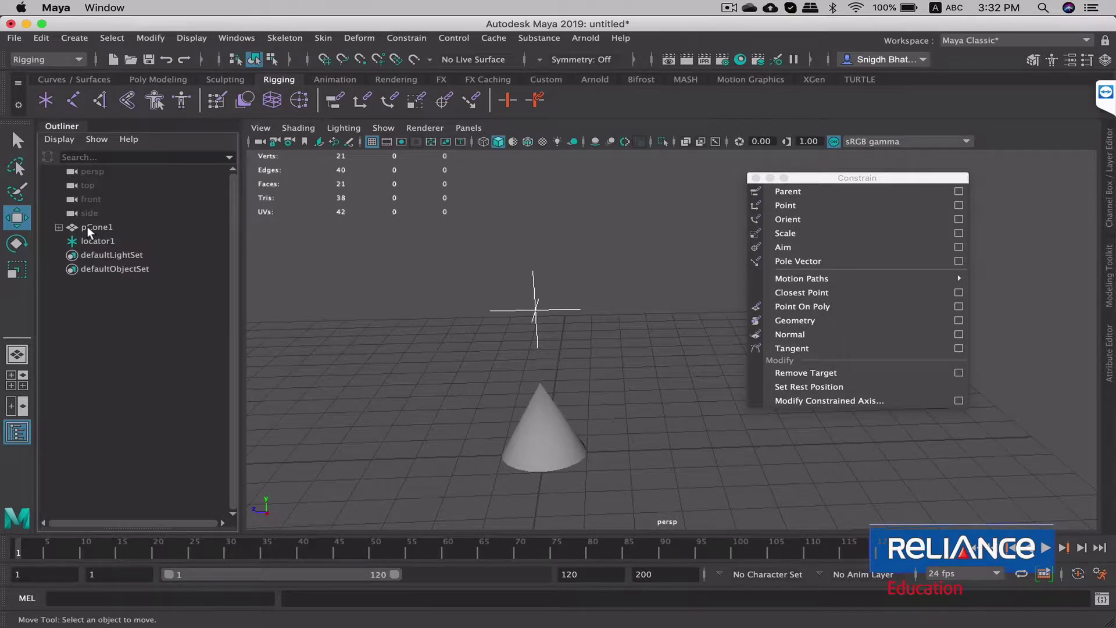
left_click(91, 240)
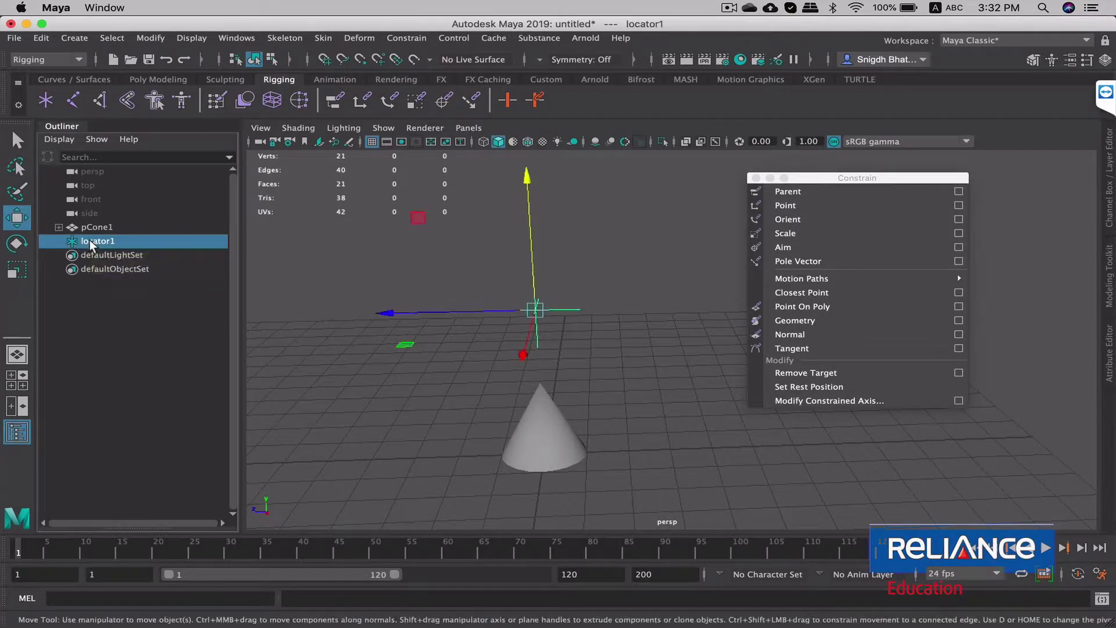
left_click(94, 228)
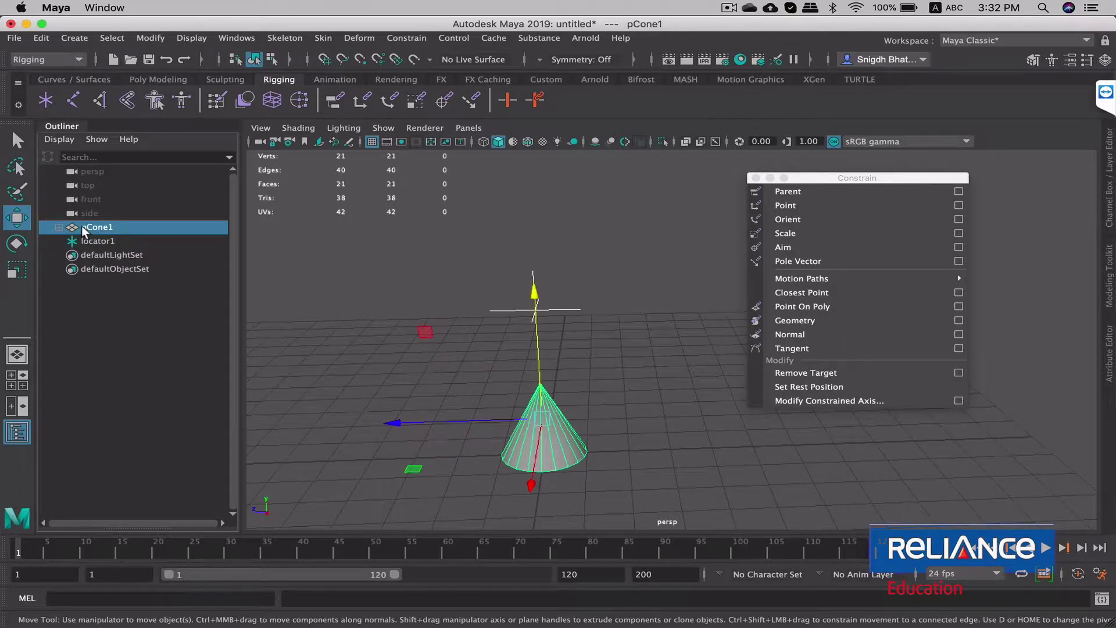
left_click(58, 228)
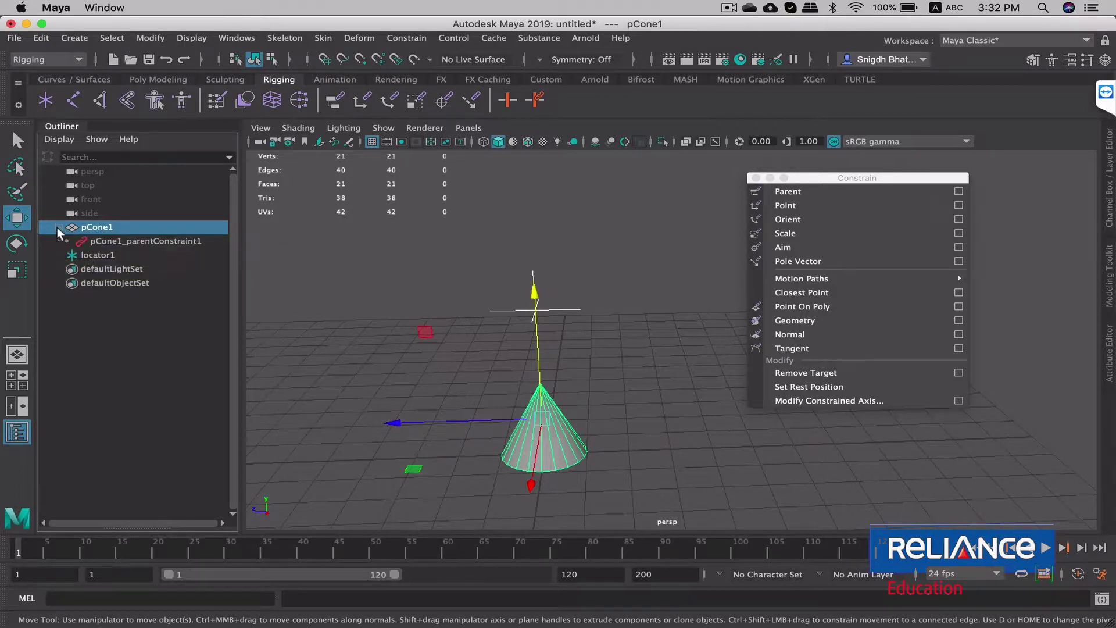
left_click(167, 240)
left_click(166, 240, "ctrl")
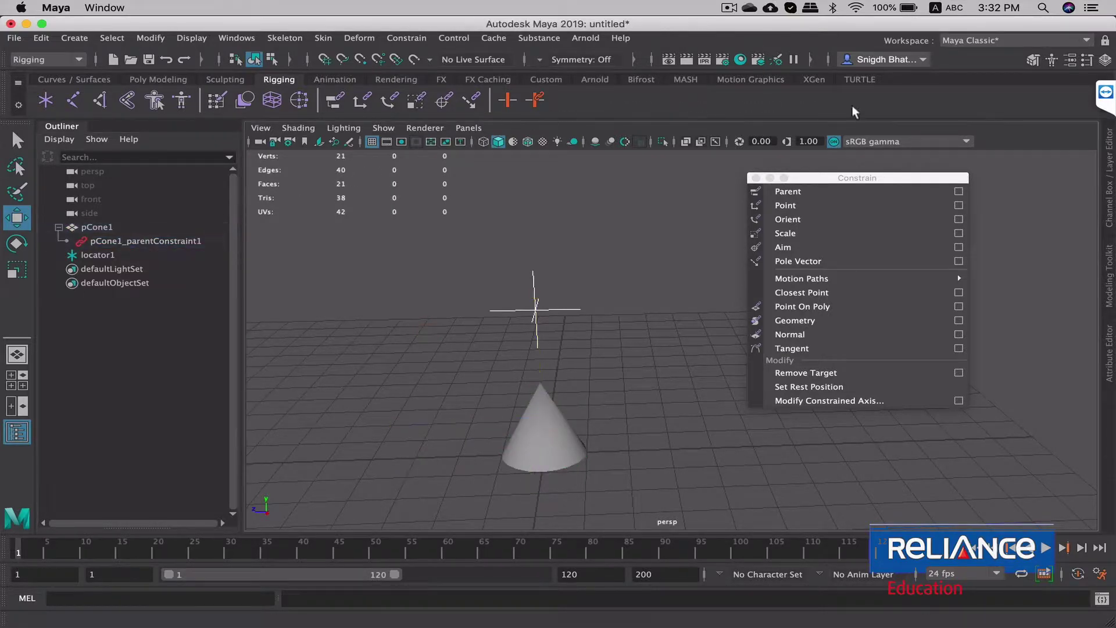
left_click(200, 241)
left_click(170, 241)
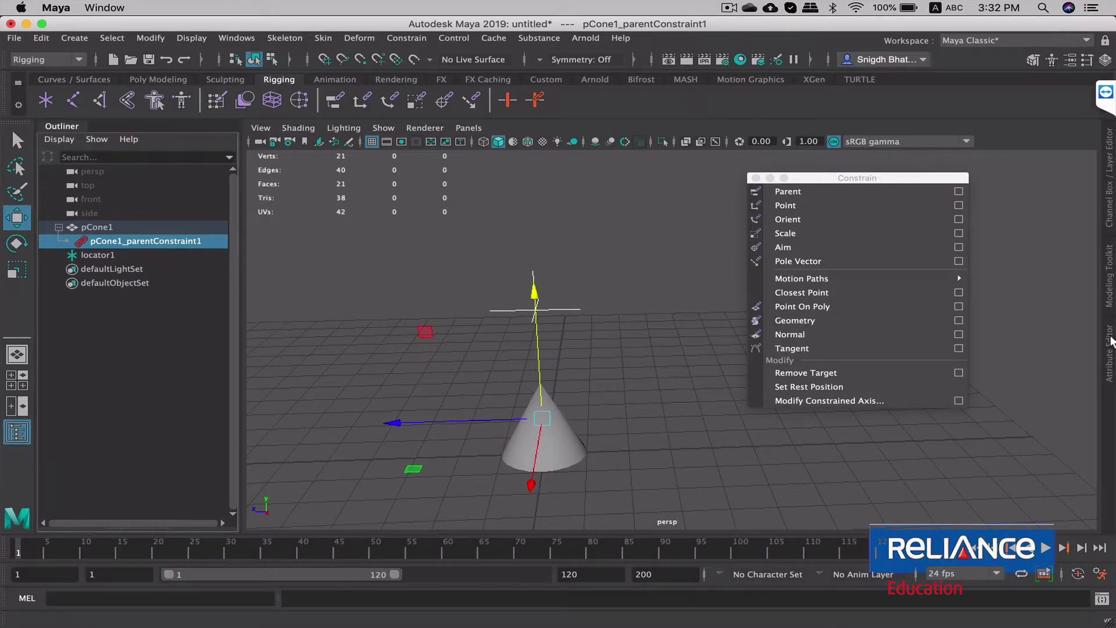
left_click(1110, 343)
left_click_drag(885, 181, 623, 201)
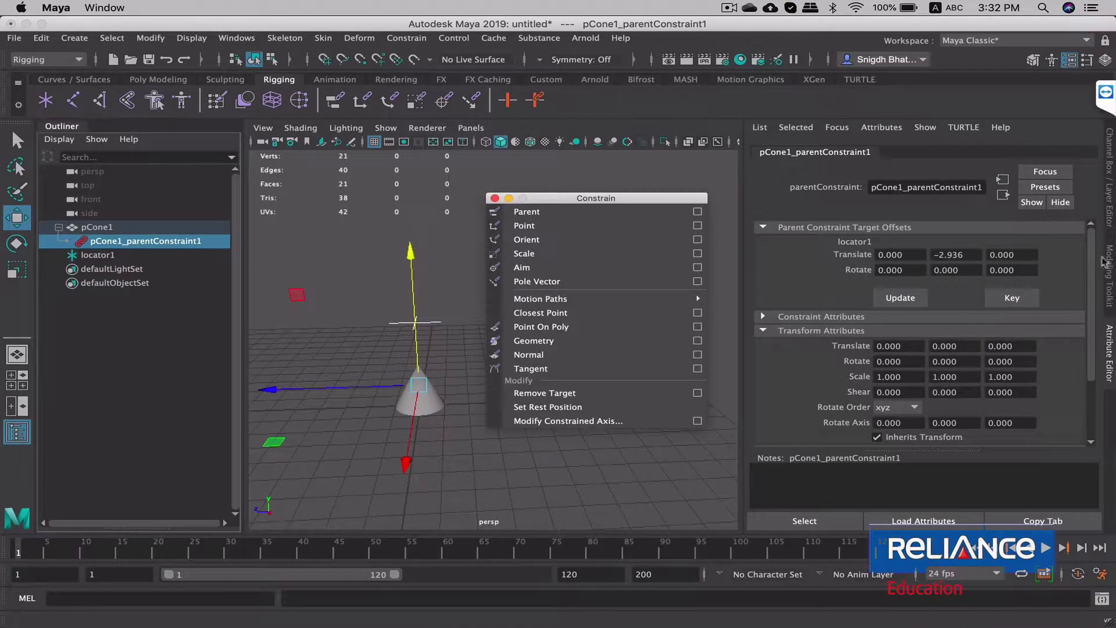
Show the Channel Box instead and move the Constrain tear-off to the right.
left_click(1109, 207)
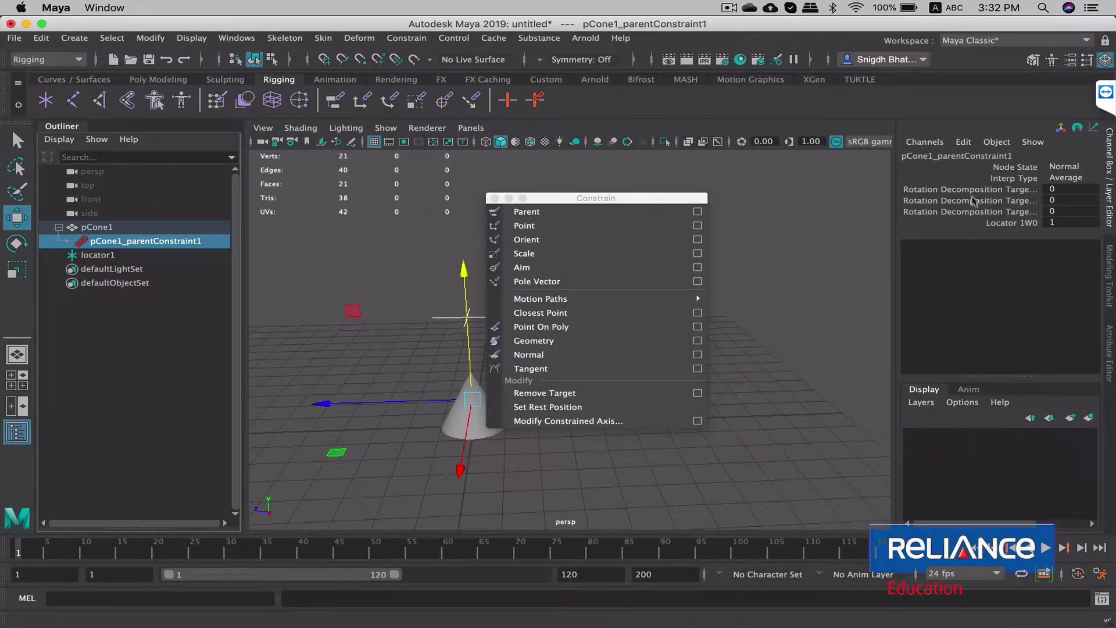
left_click_drag(686, 198, 842, 197)
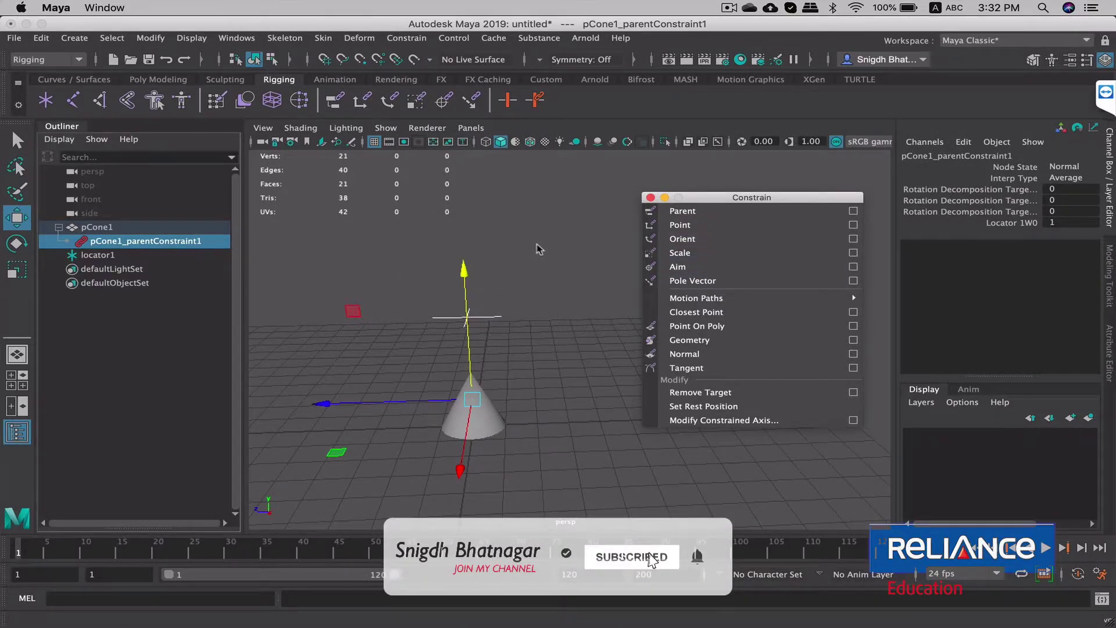
left_click(536, 265)
Undo three times to remove the parent constraint, then clear the selection.
key("ctrl+z")
key("ctrl+z")
key("ctrl+z")
key("ctrl+z")
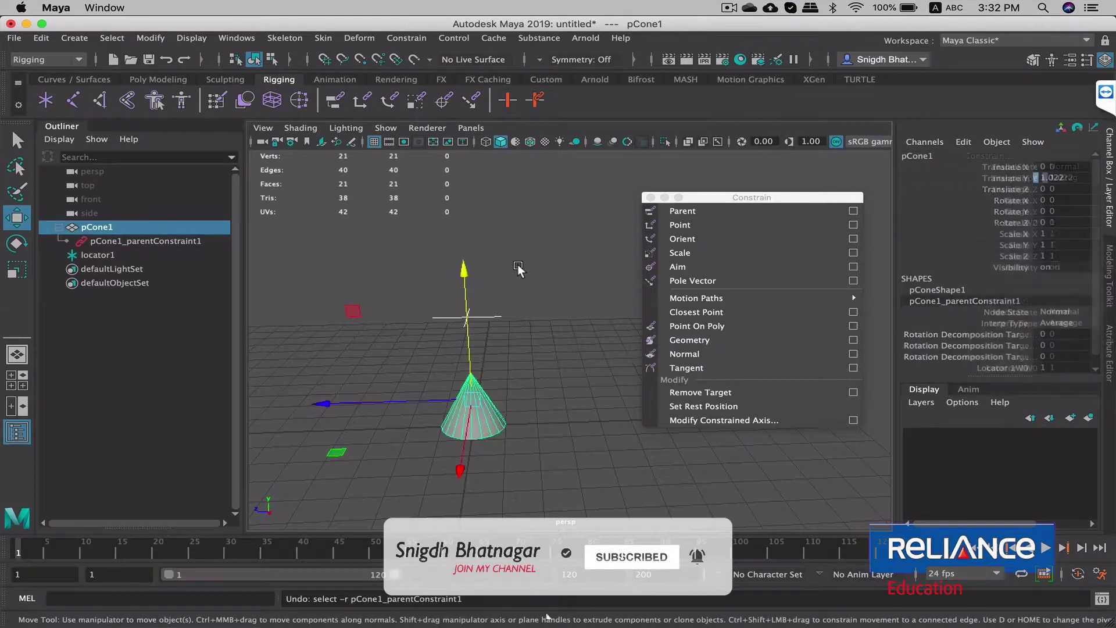
key("ctrl+z")
key("ctrl+z")
key("ctrl+z")
key("ctrl+z")
key("ctrl+z")
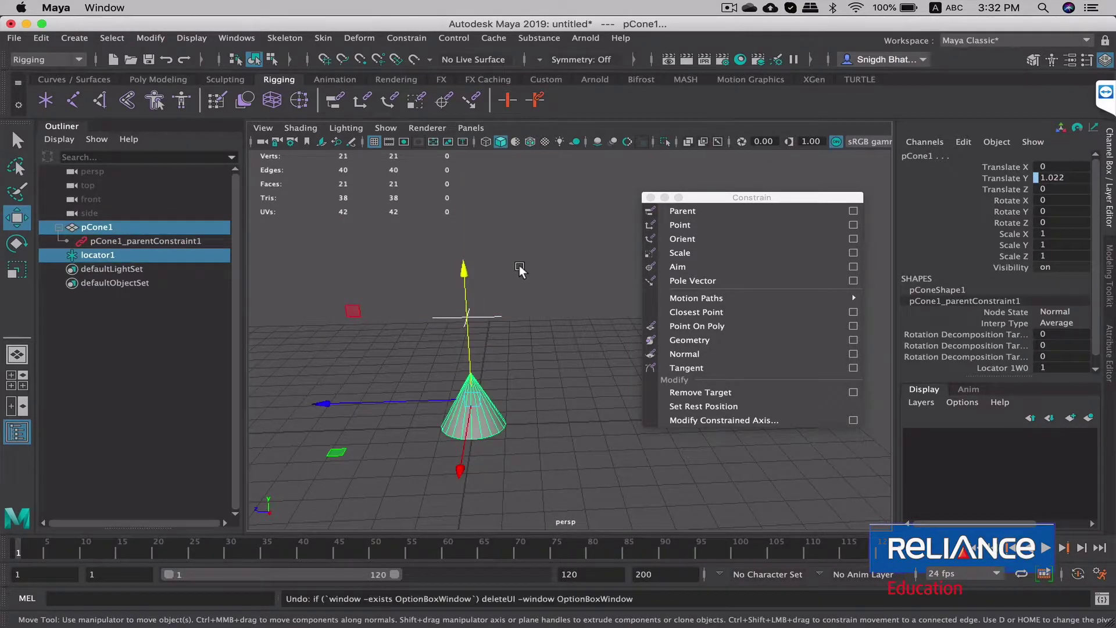
key("ctrl+z")
left_click(531, 291)
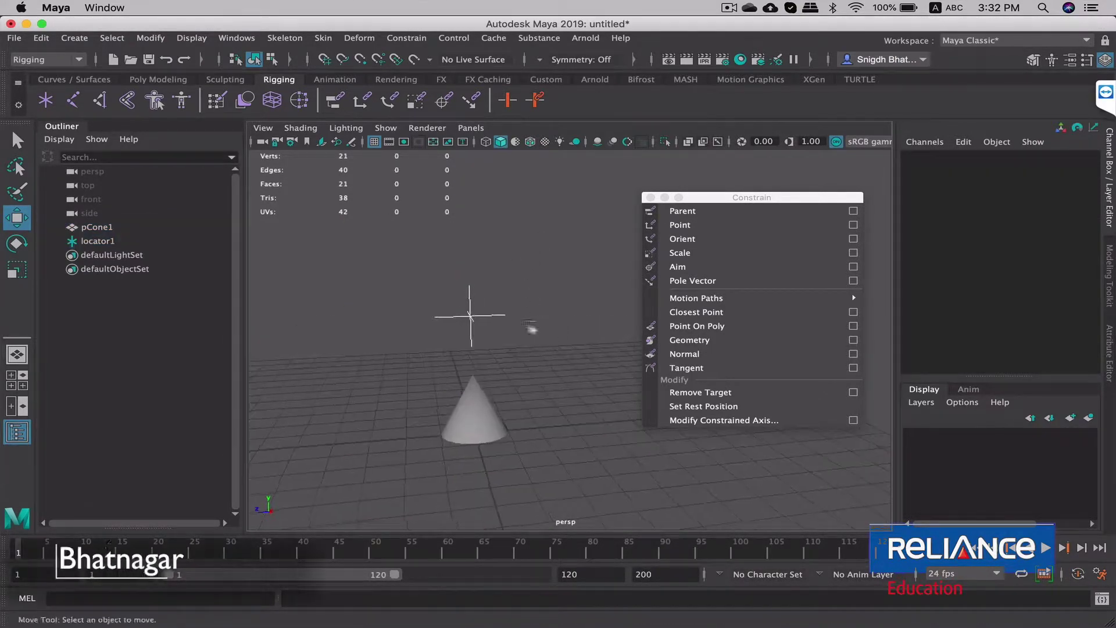
Orbit around the objects, then box-select locator1 and add pCone1 to the selection.
scroll(541, 294, "up", 3)
left_click_drag(581, 276, 556, 322, "alt")
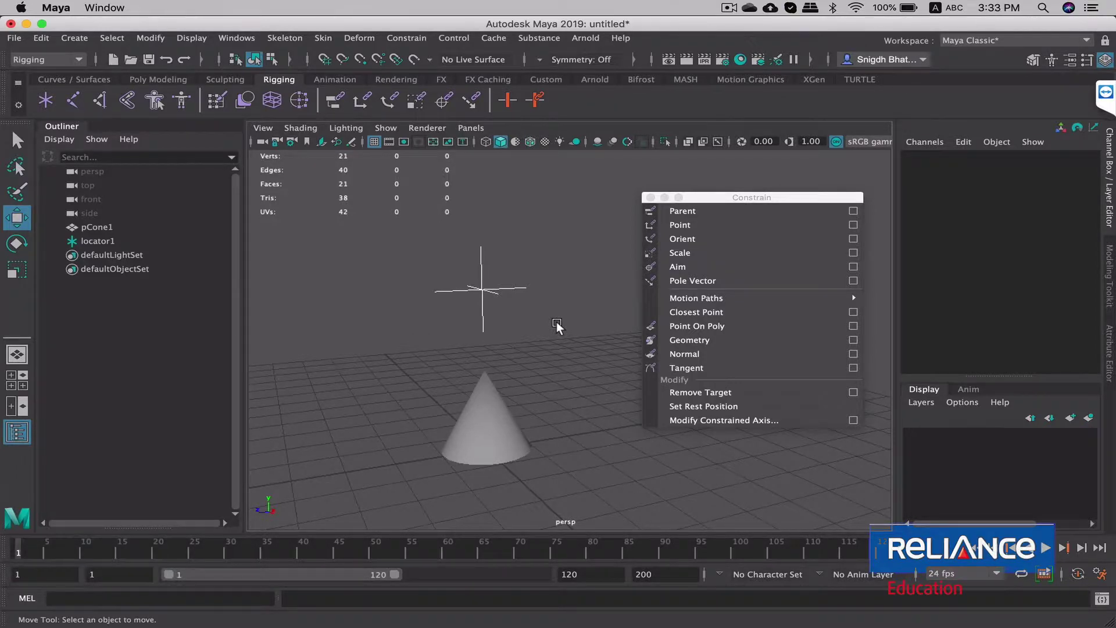
left_click_drag(451, 282, 610, 230, "alt")
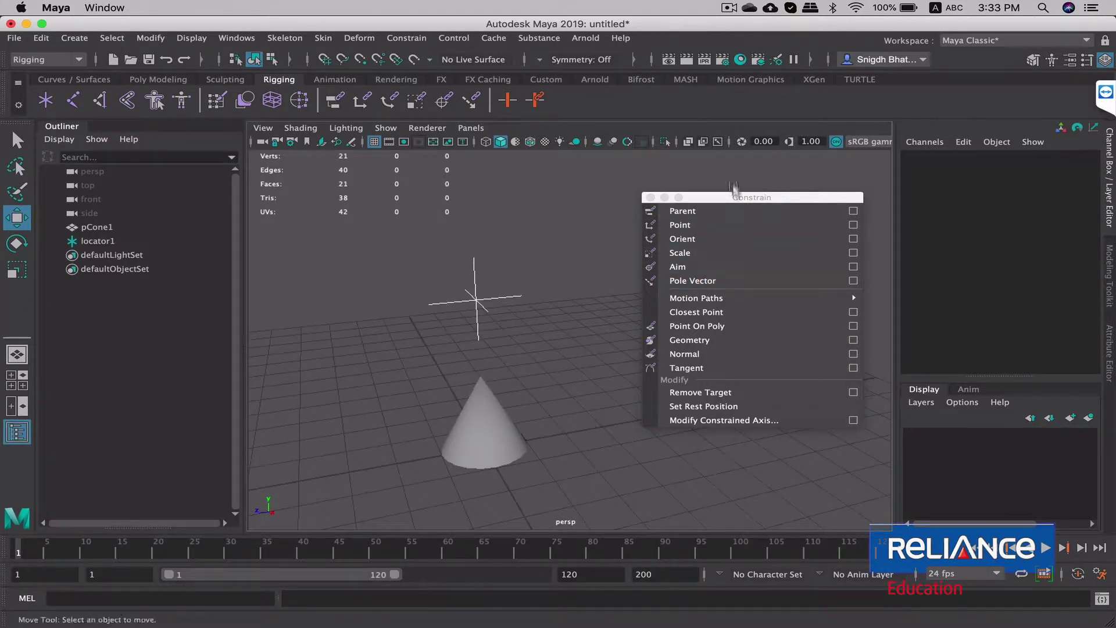
left_click_drag(737, 204, 772, 197)
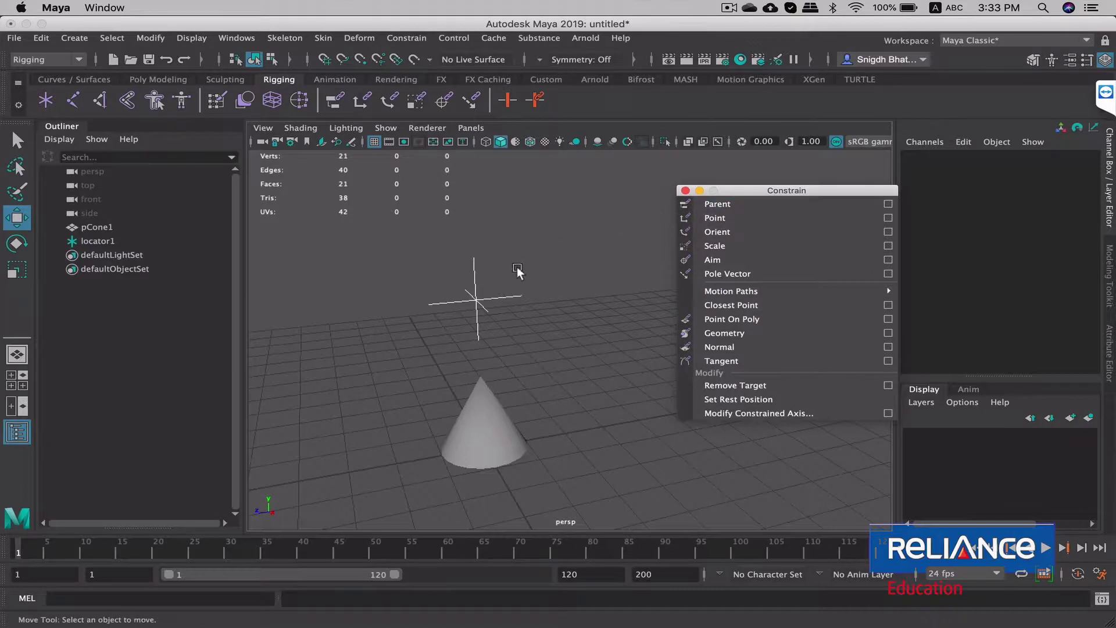
key("q")
left_click_drag(512, 235, 423, 315)
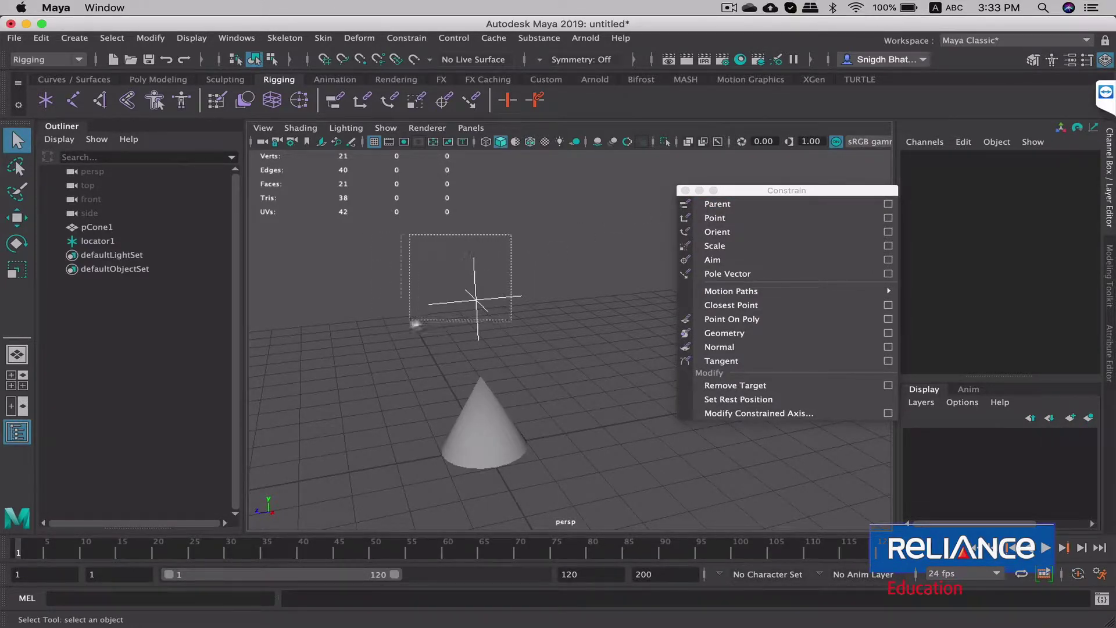
mouse_move(422, 314)
left_mouse_down()
mouse_move(500, 283)
mouse_move(455, 317)
mouse_move(420, 309)
left_mouse_up()
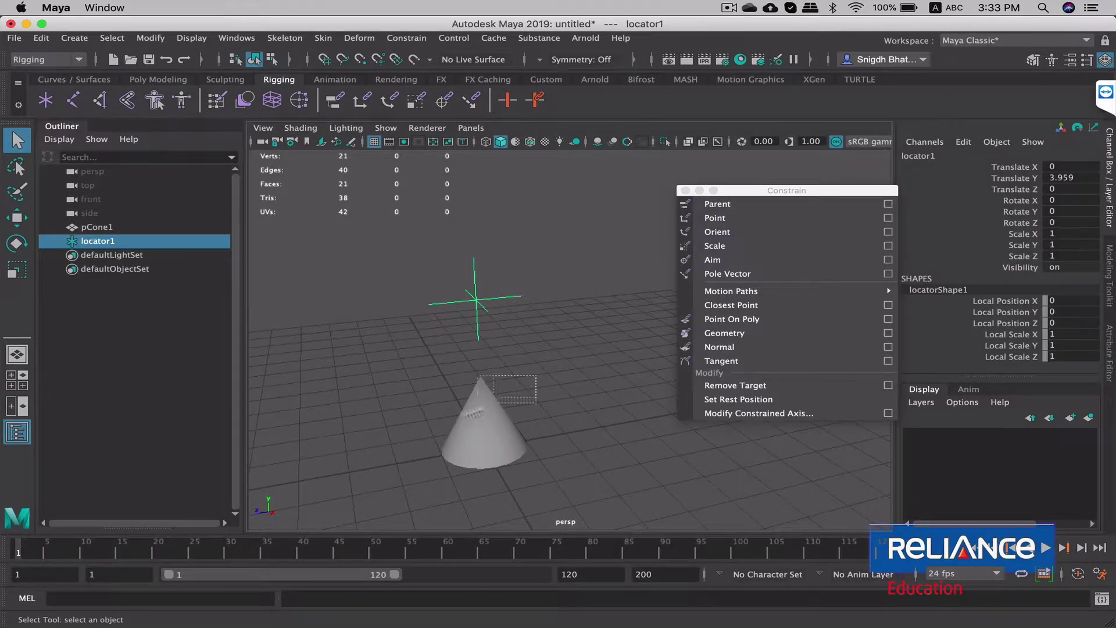
left_click_drag(535, 376, 373, 442)
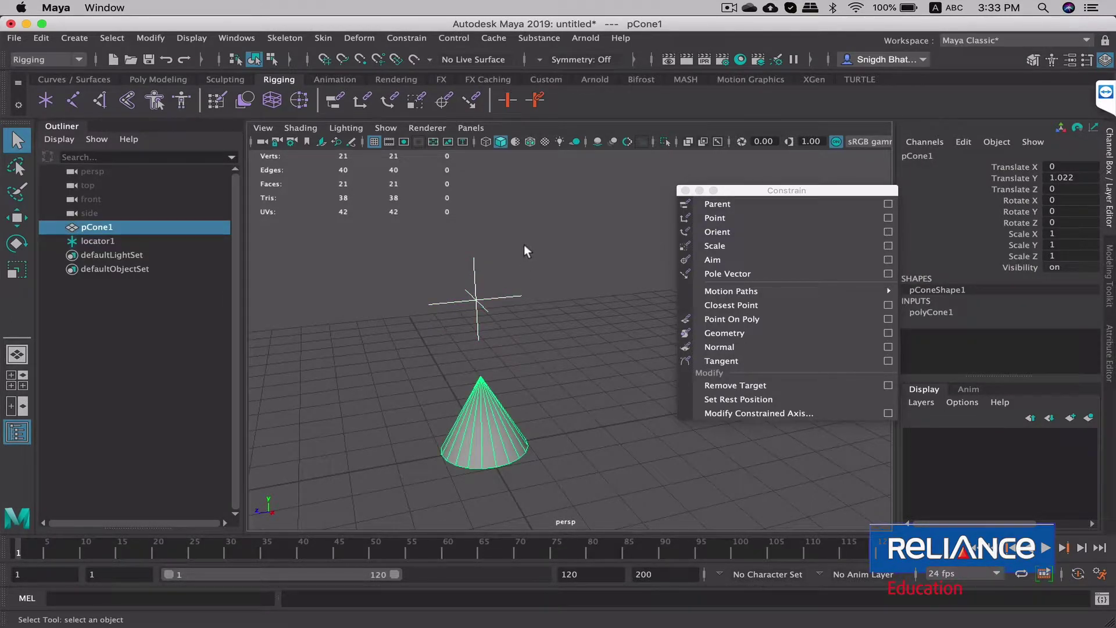
left_click_drag(524, 244, 427, 306)
left_click_drag(541, 380, 404, 438)
left_click_drag(541, 219, 398, 308)
left_click_drag(562, 373, 391, 468, "shift")
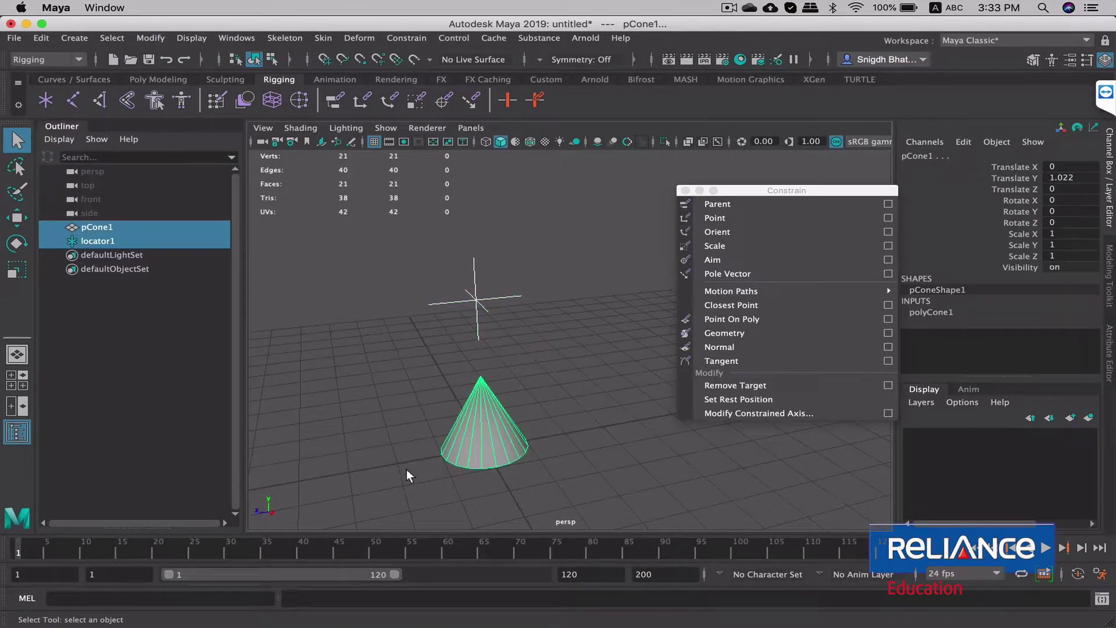
left_click(798, 194)
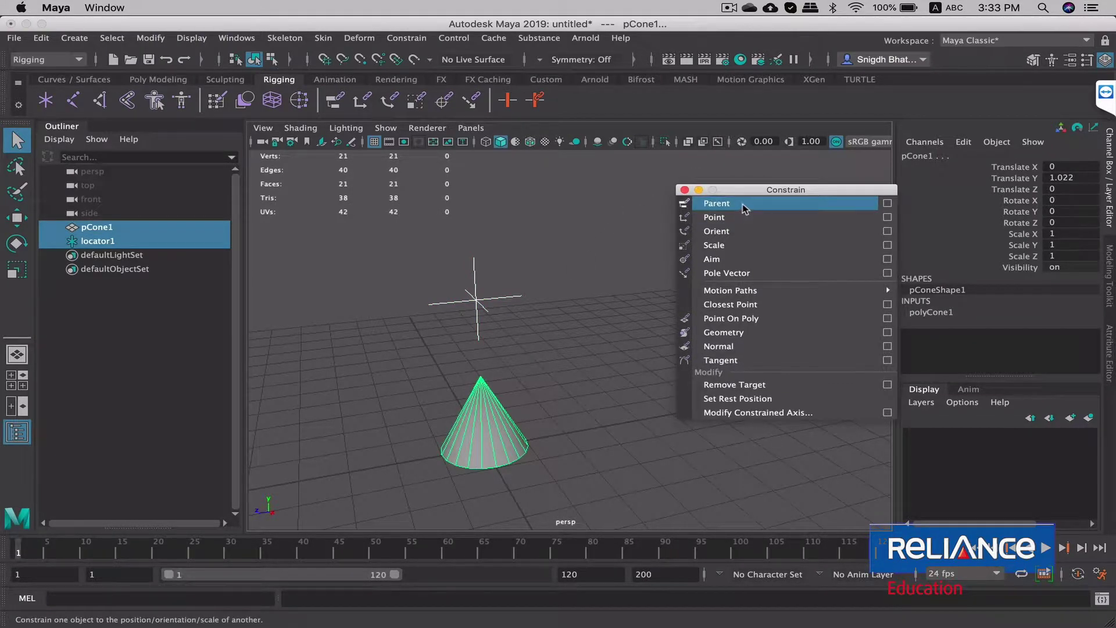
left_click(745, 205)
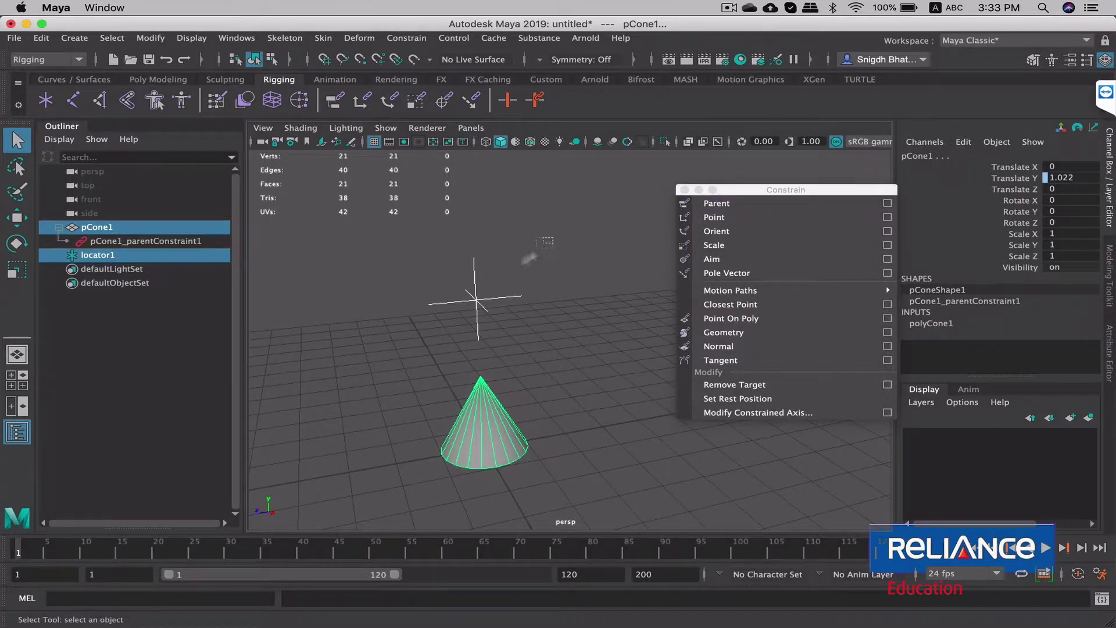
left_click_drag(532, 248, 414, 324)
key("w")
middle_click_drag(493, 285, 499, 229)
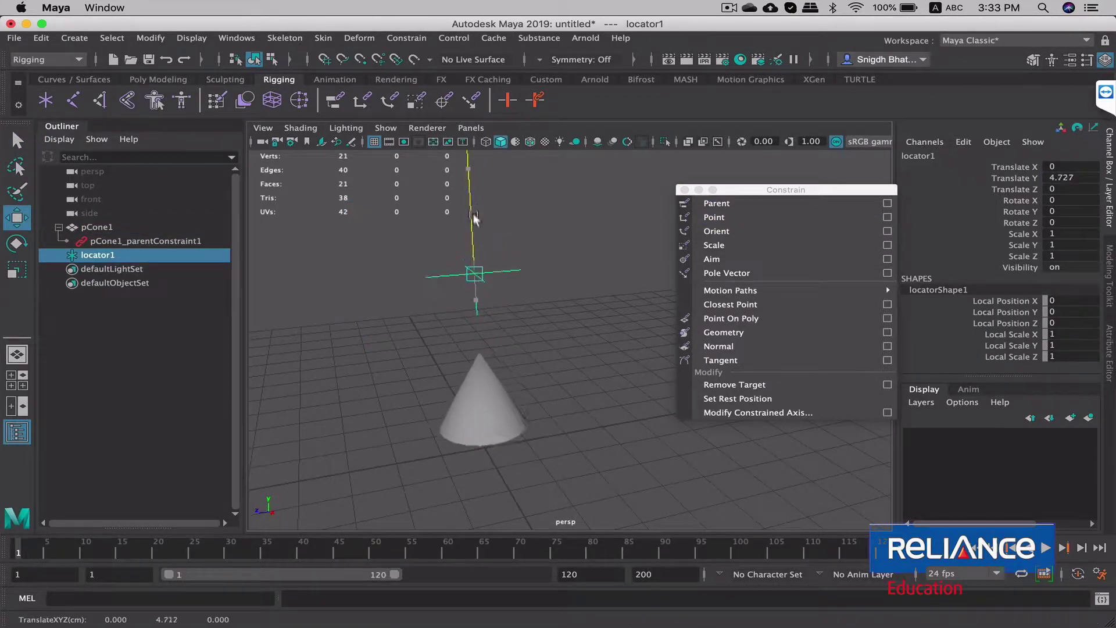
key("ctrl+z")
key("ctrl+z")
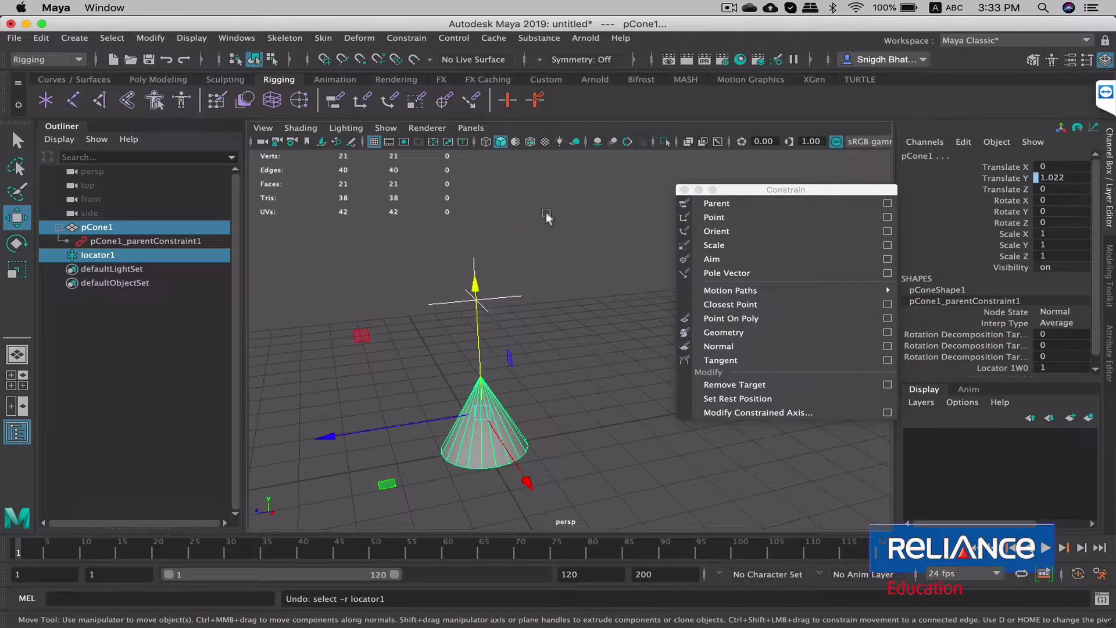
key("q")
left_click(548, 305)
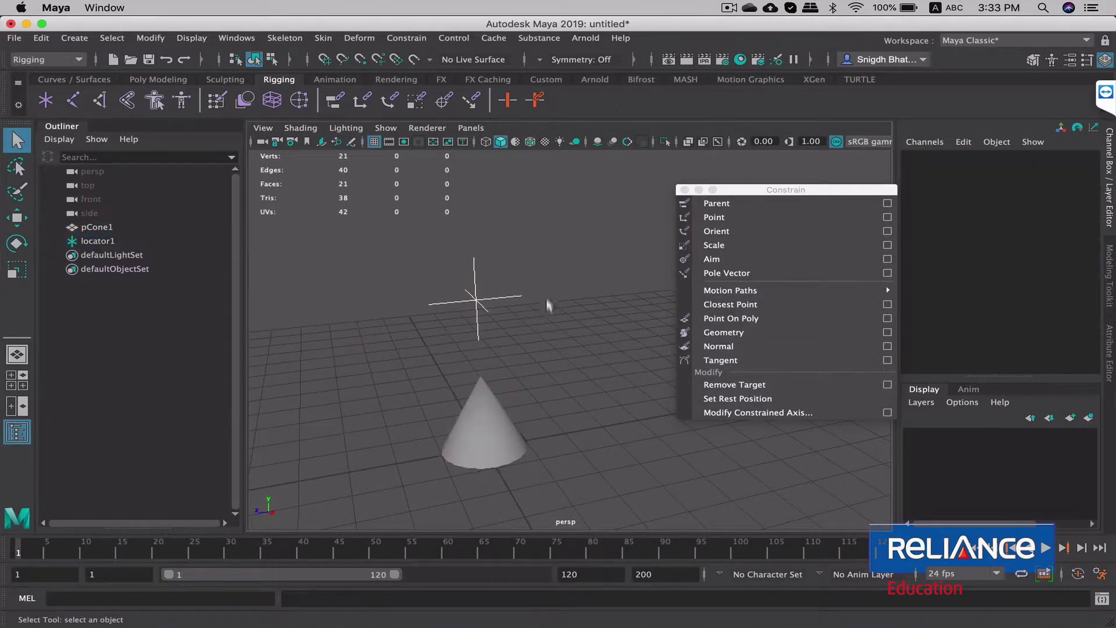
left_click_drag(572, 308, 573, 309, "alt")
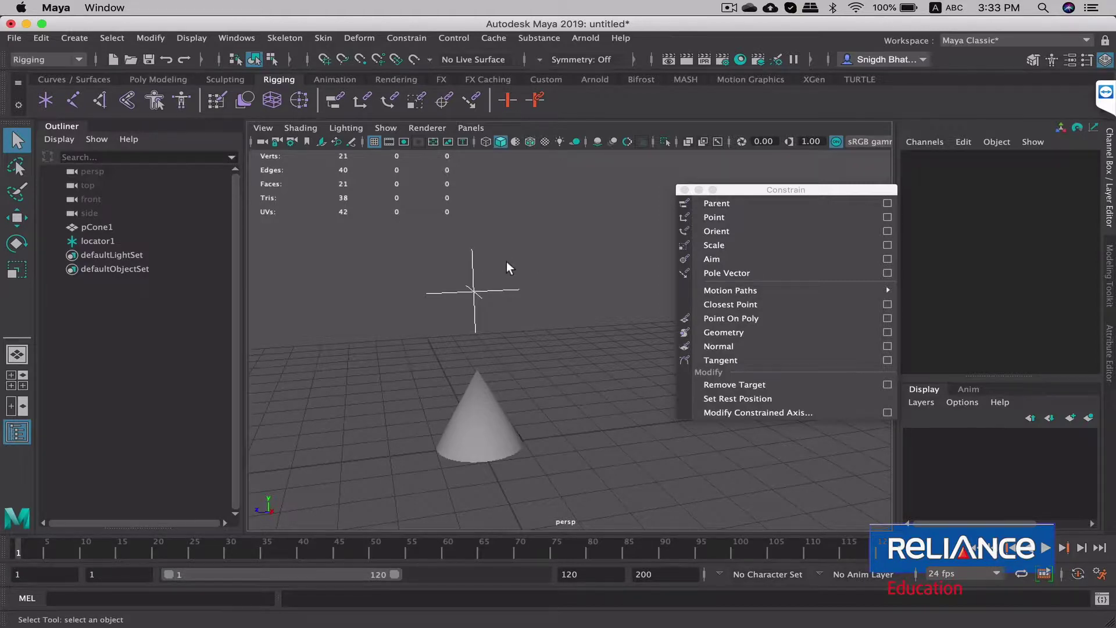
mouse_move(514, 256)
left_mouse_down("alt")
mouse_move(560, 260)
mouse_move(505, 250)
left_mouse_up("alt")
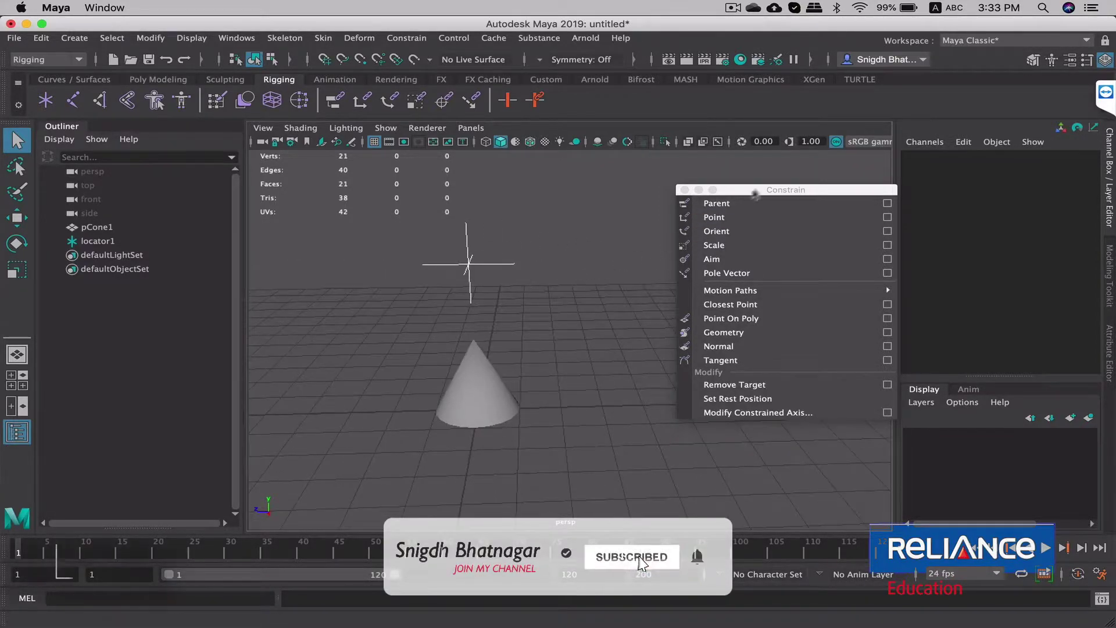
left_click_drag(756, 191, 774, 186)
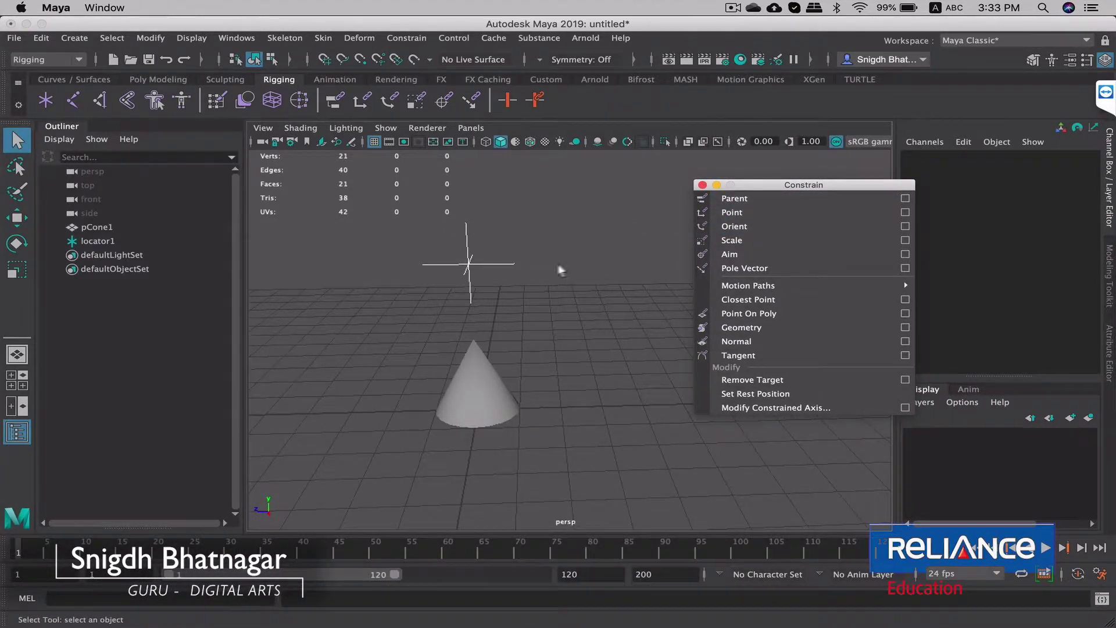
Open the Point Constraint options and select locator1 followed by pCone1.
left_click_drag(560, 269, 551, 305, "alt")
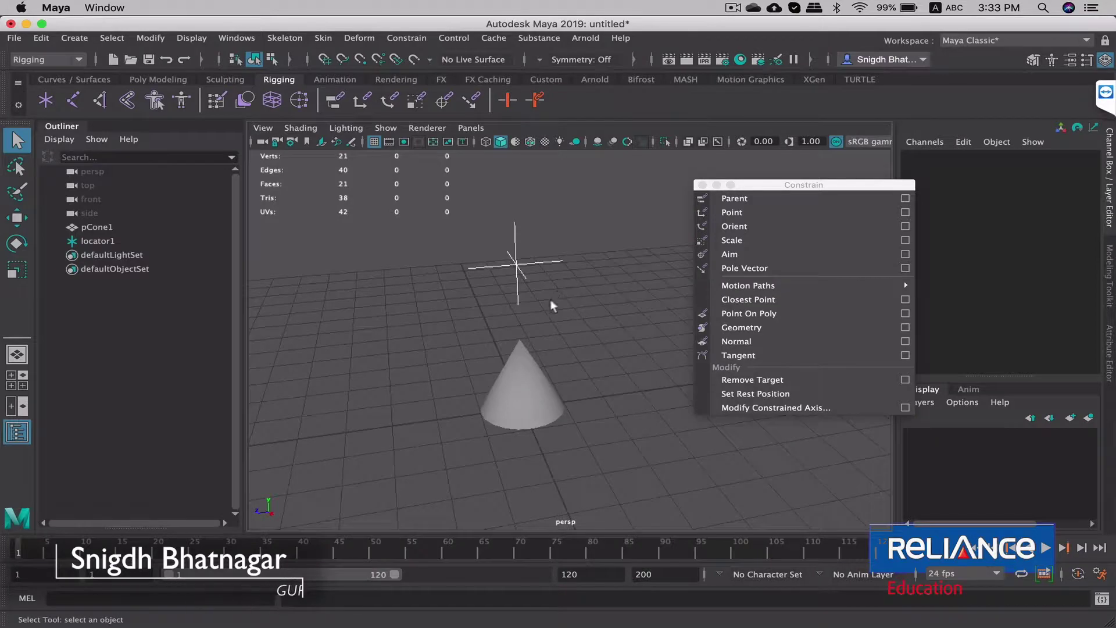
left_click(905, 212)
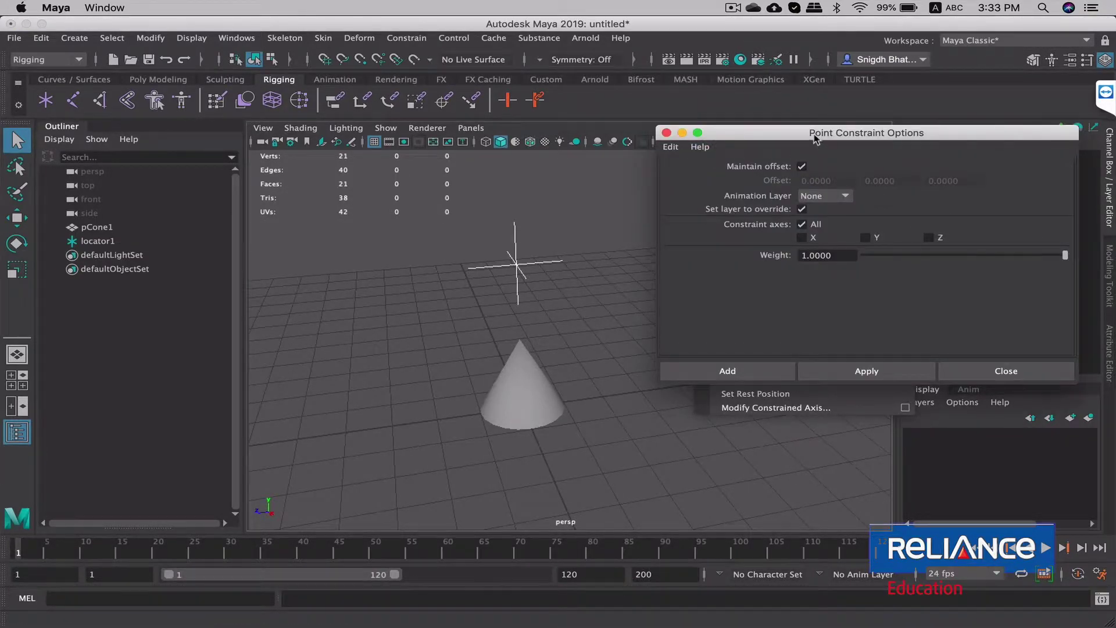
left_click_drag(814, 136, 822, 161)
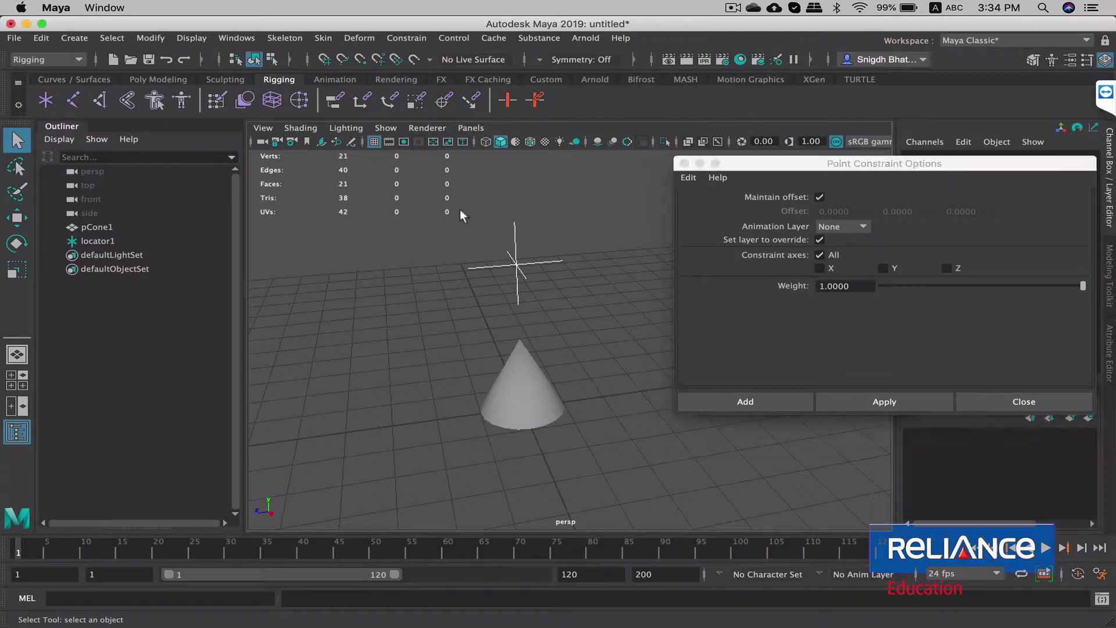
left_click_drag(460, 210, 553, 326)
left_click(485, 414, "shift")
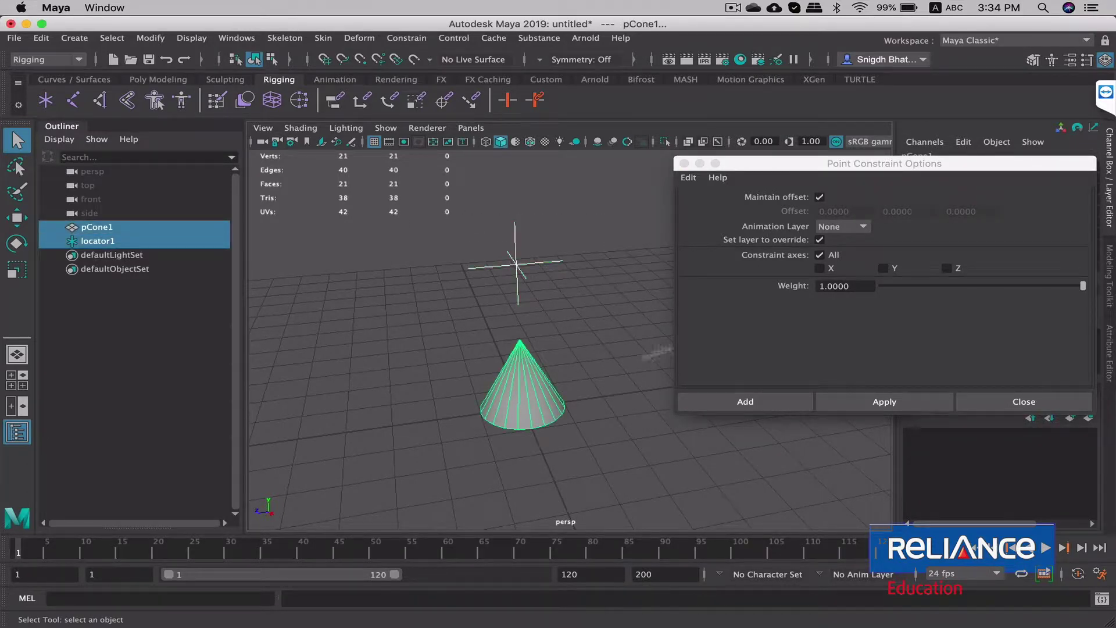
Reset the settings, enable Maintain offset with X axis only, and add the constraint.
left_click_drag(843, 164, 801, 172)
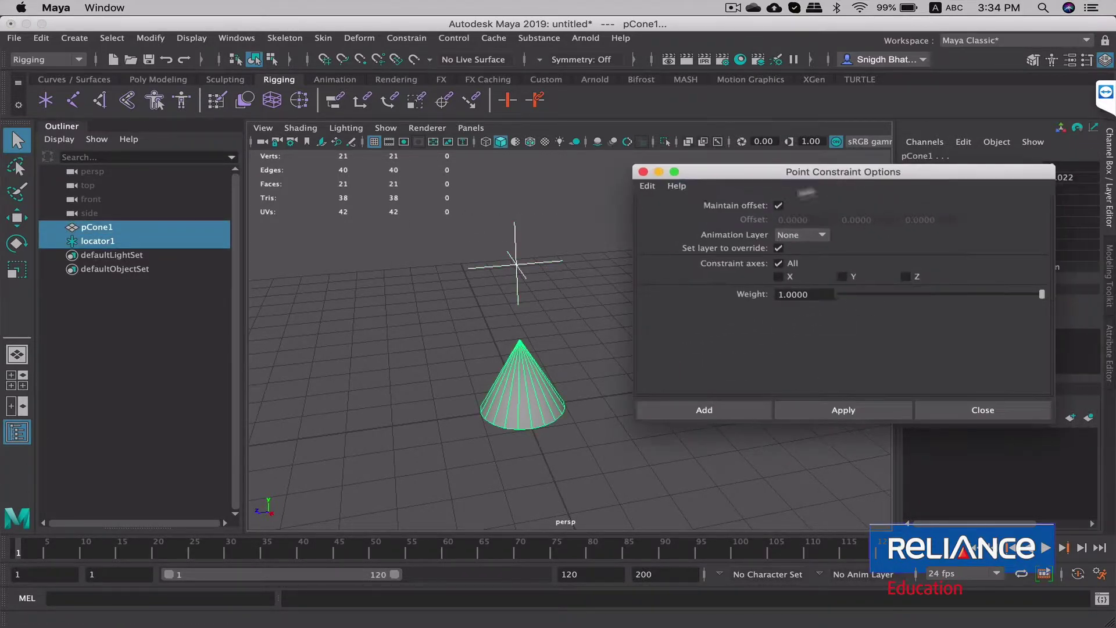
left_click(647, 185)
left_click(669, 215)
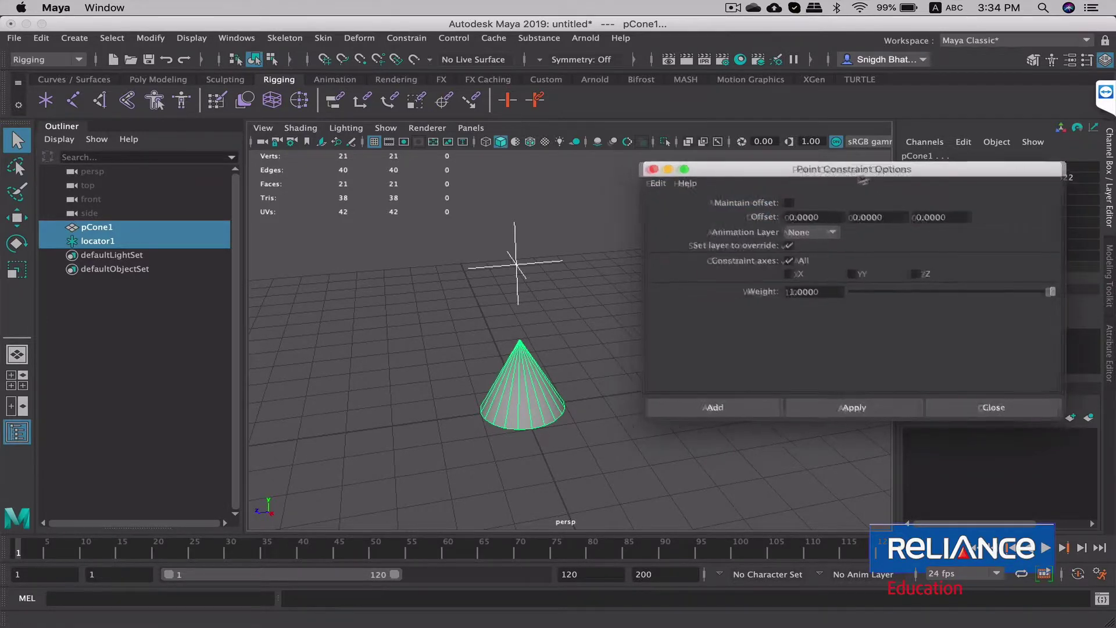
left_click(800, 201)
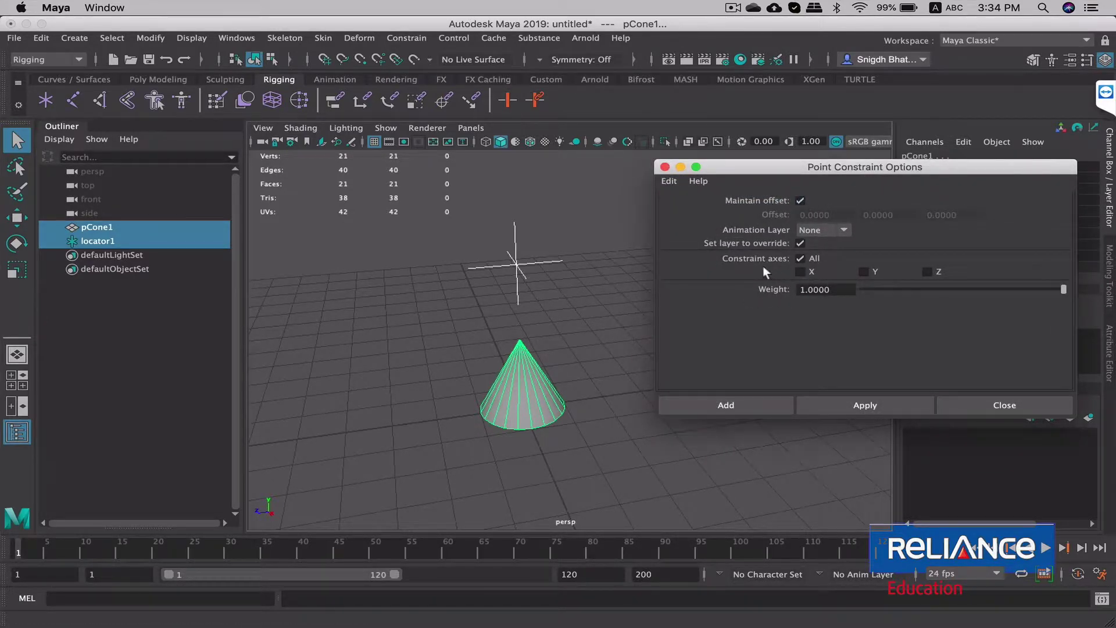
left_click(800, 272)
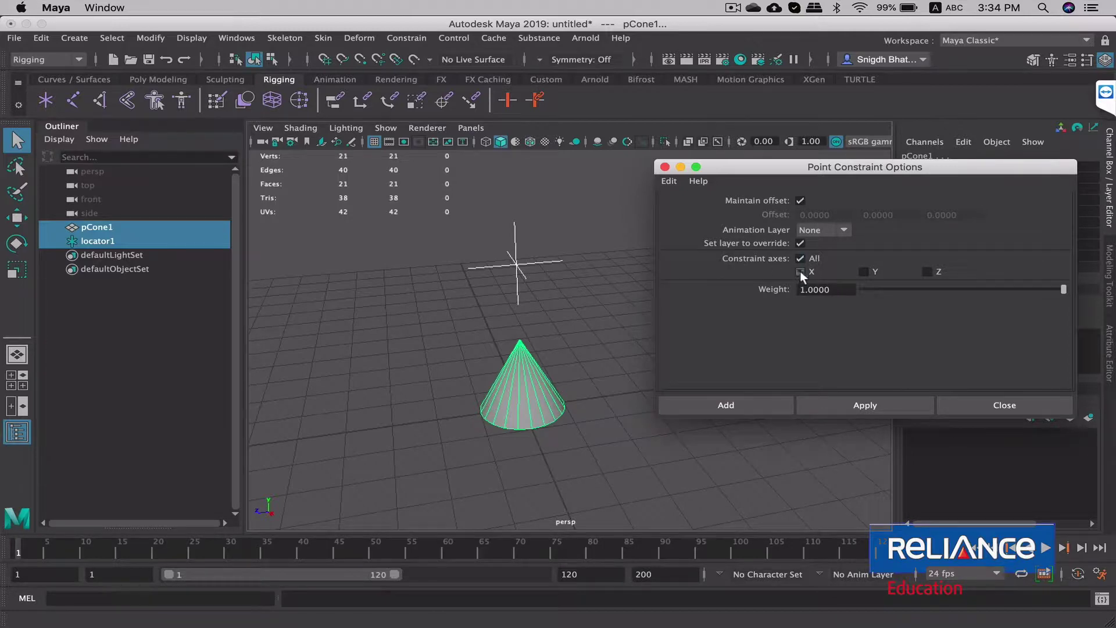
left_click(702, 404)
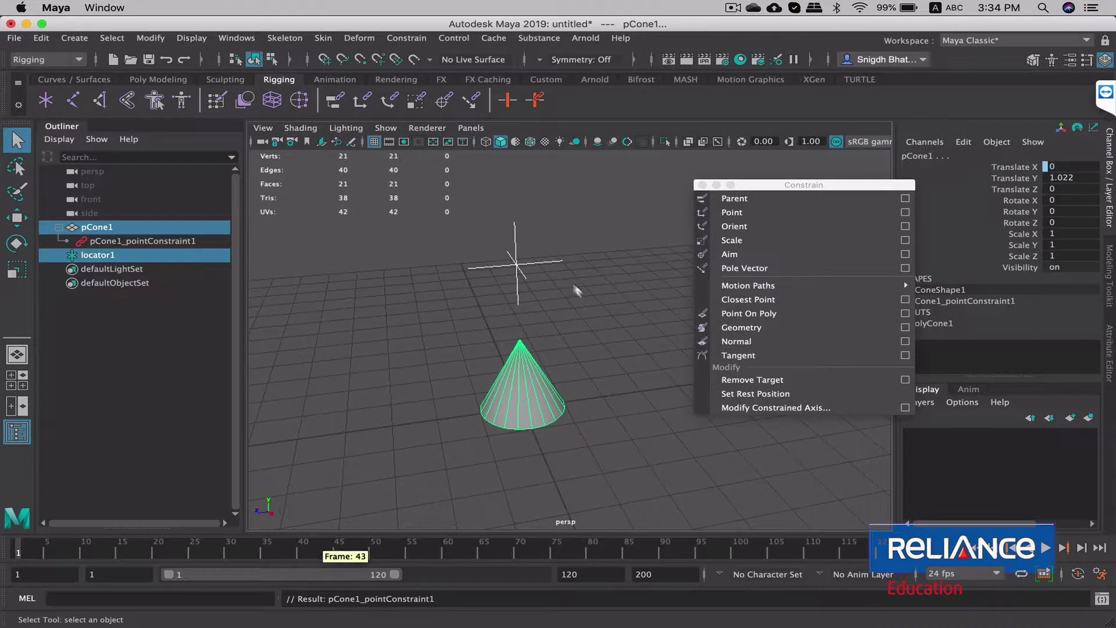
left_click(512, 281)
key("w")
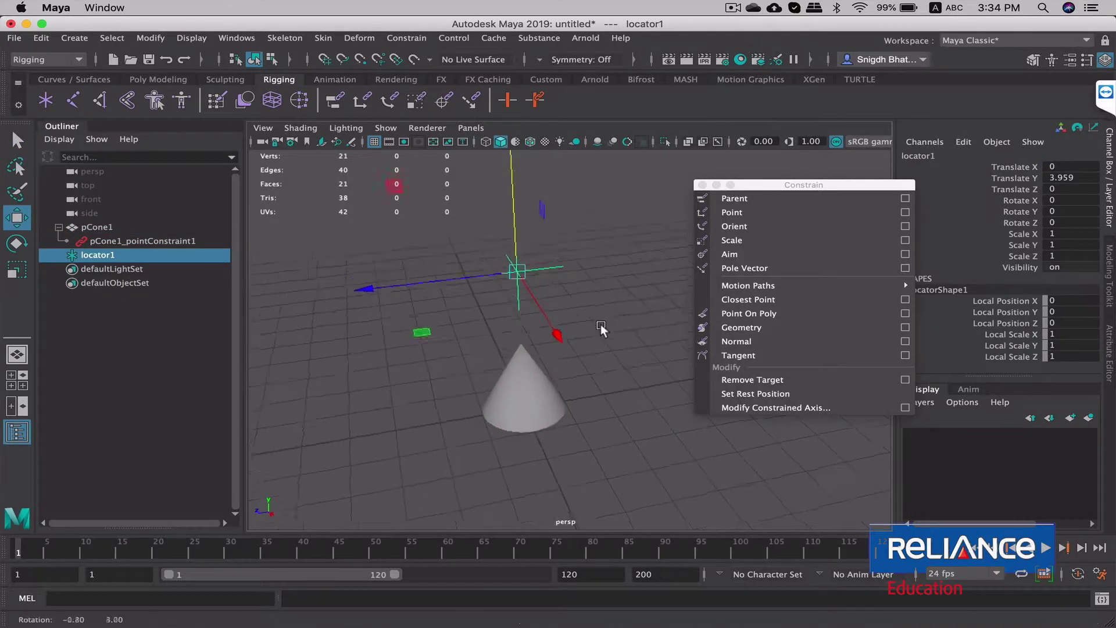
left_click_drag(373, 297, 447, 287)
key("ctrl+z")
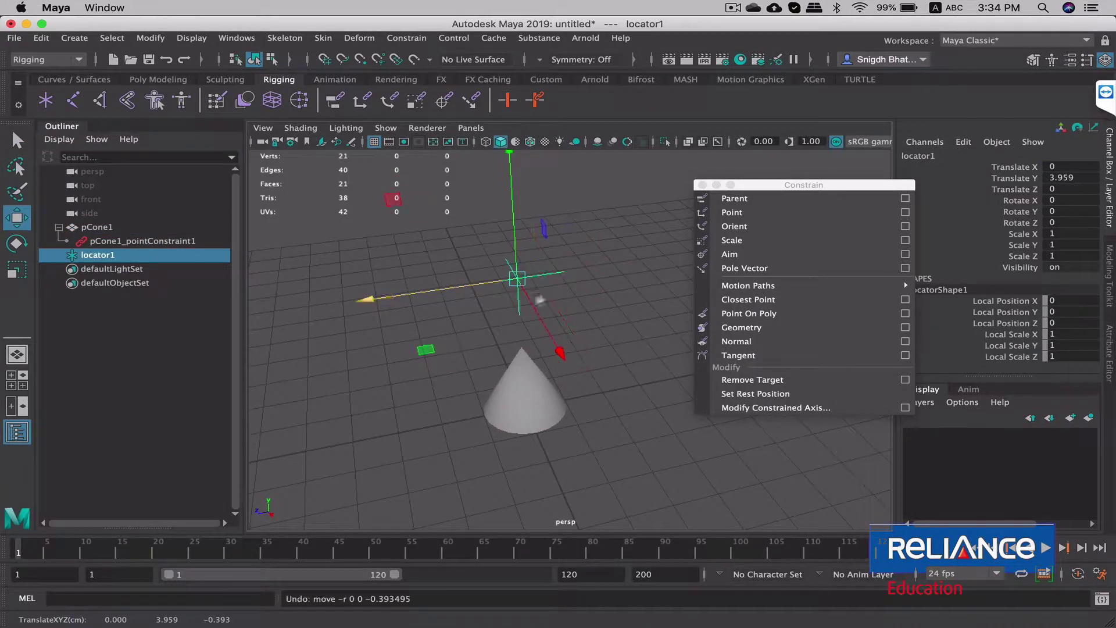
left_click_drag(557, 344, 594, 387)
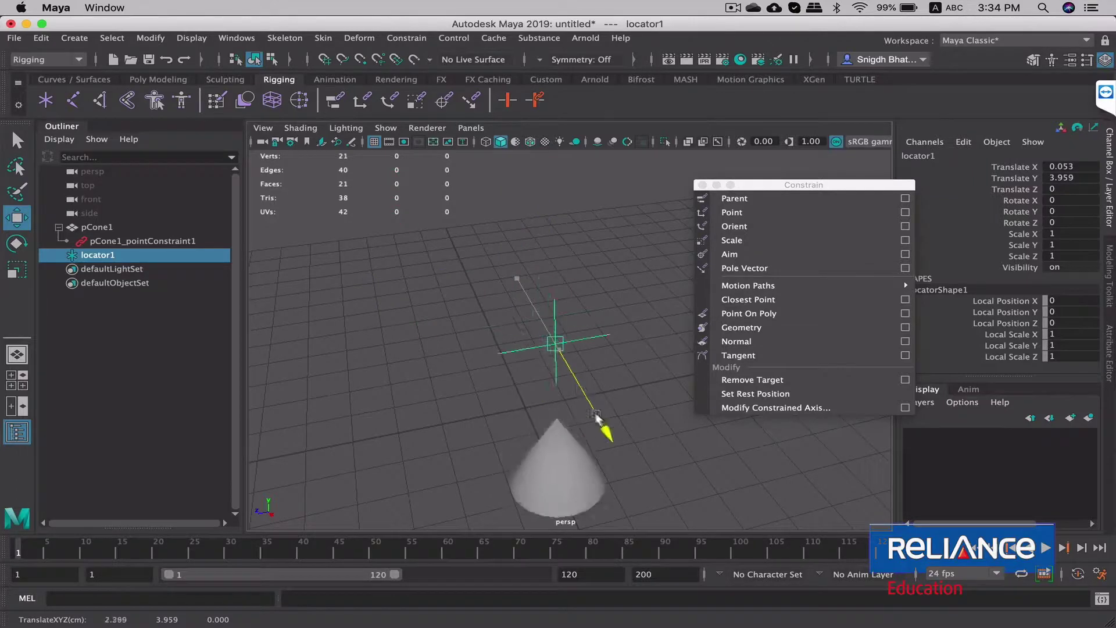
key("ctrl+z")
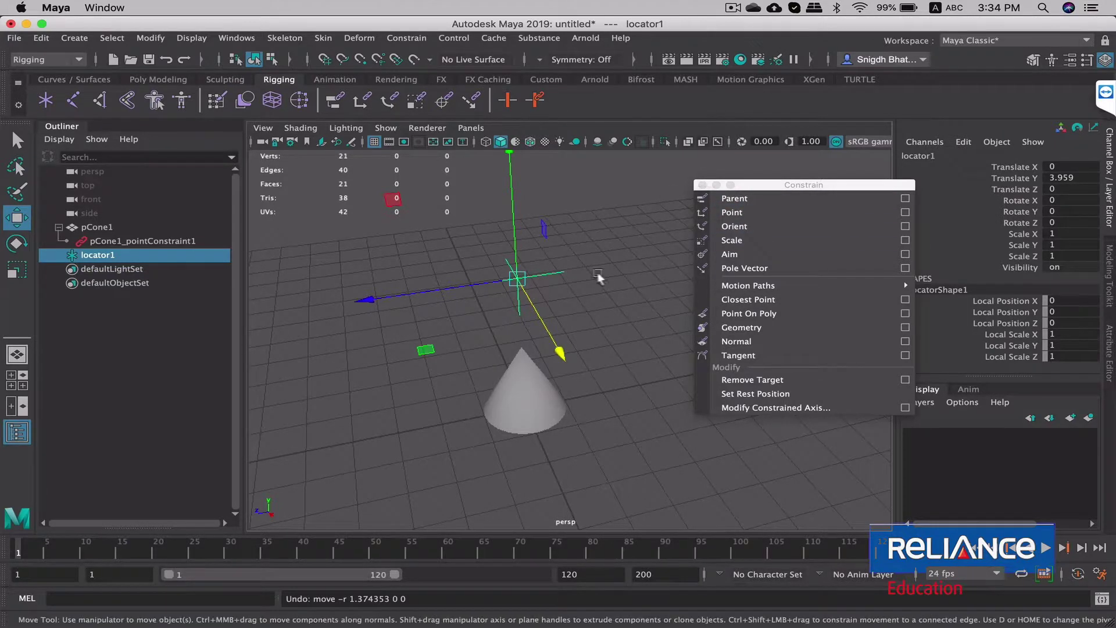
mouse_move(607, 324)
left_mouse_down("alt")
mouse_move(614, 281)
mouse_move(599, 312)
left_mouse_up("alt")
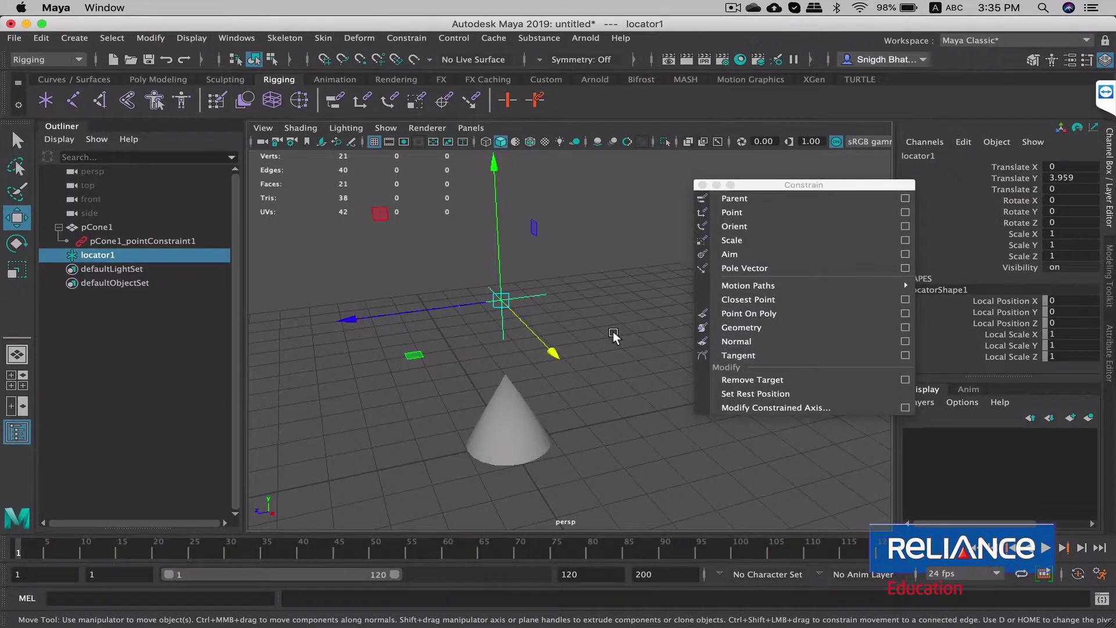
Create a polygon cube and stretch its width to about 4.8 units.
left_click(576, 262)
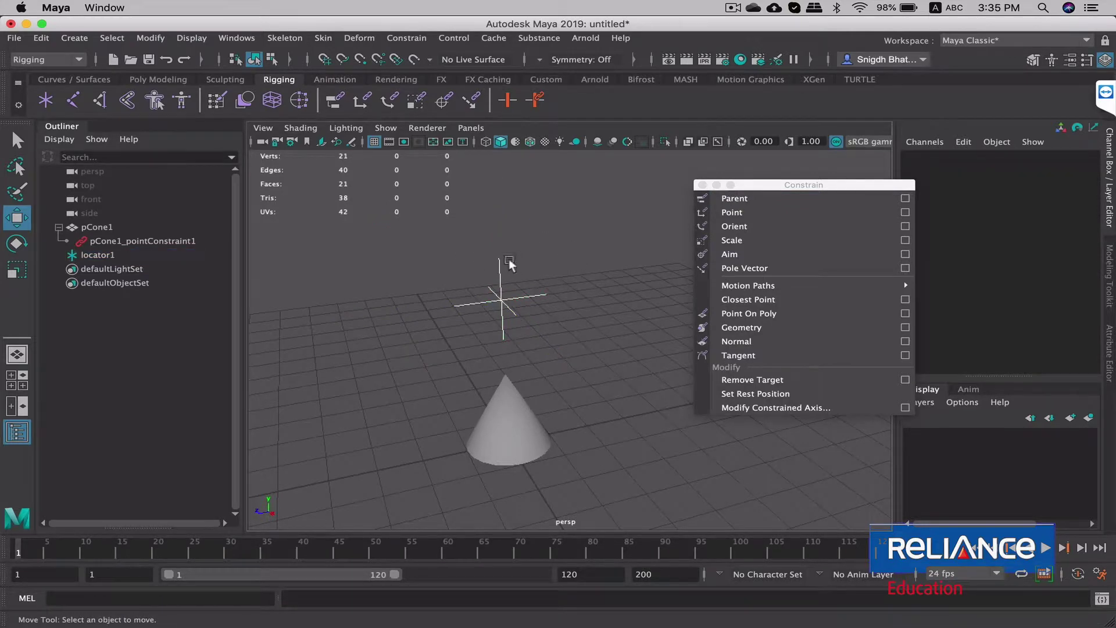
mouse_move(572, 263)
left_mouse_down("alt")
mouse_move(557, 312)
mouse_move(569, 323)
left_mouse_up("alt")
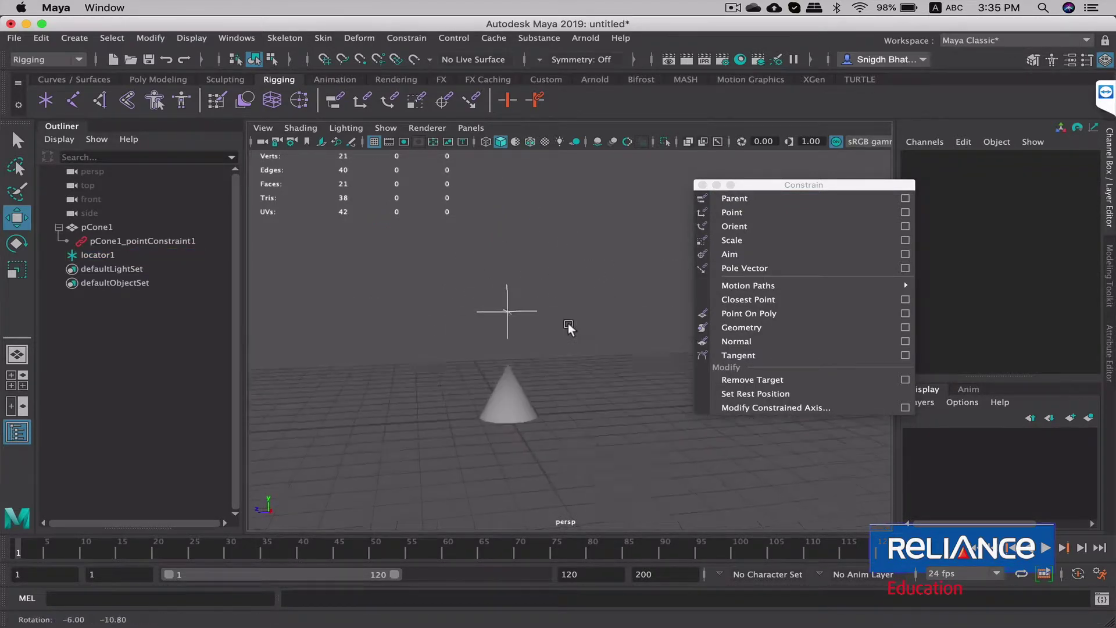
left_click_drag(440, 331, 476, 355, "alt")
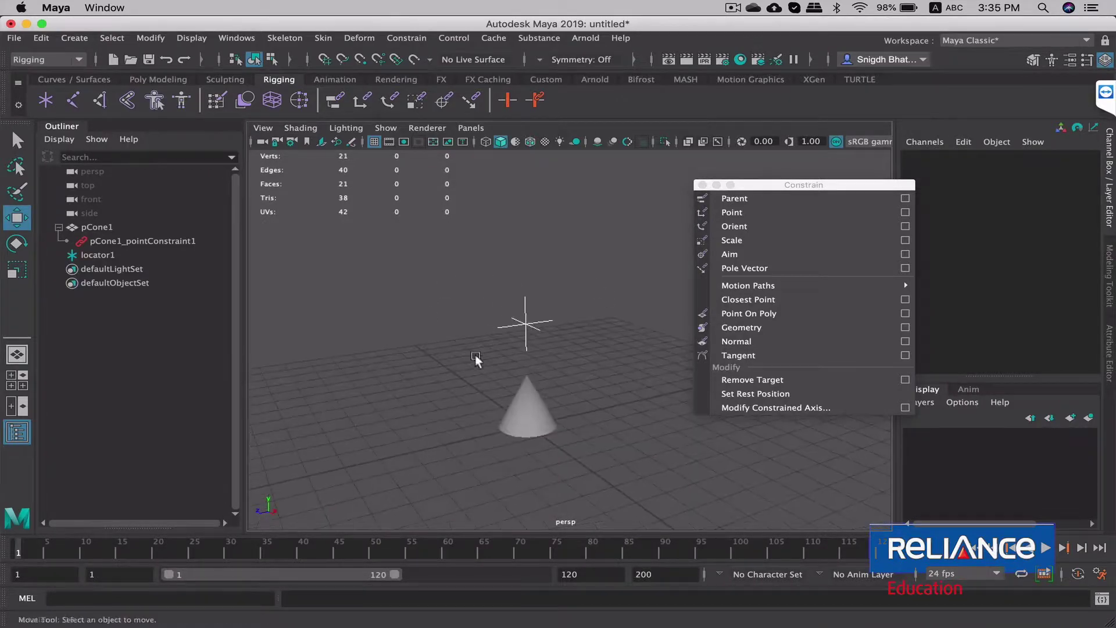
left_click(156, 81)
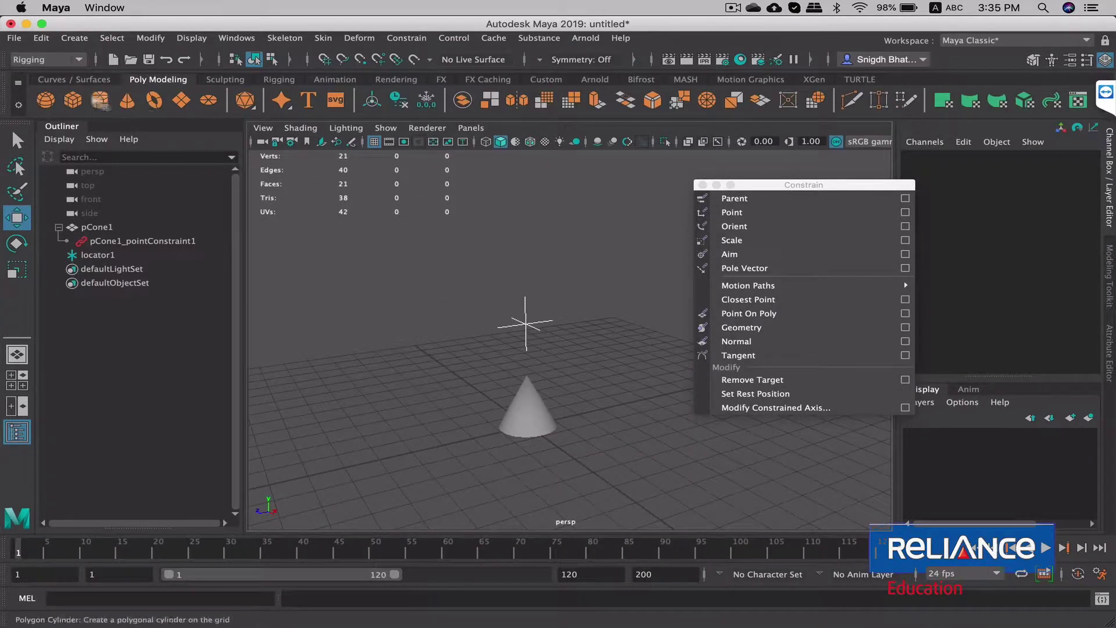
left_click(72, 100)
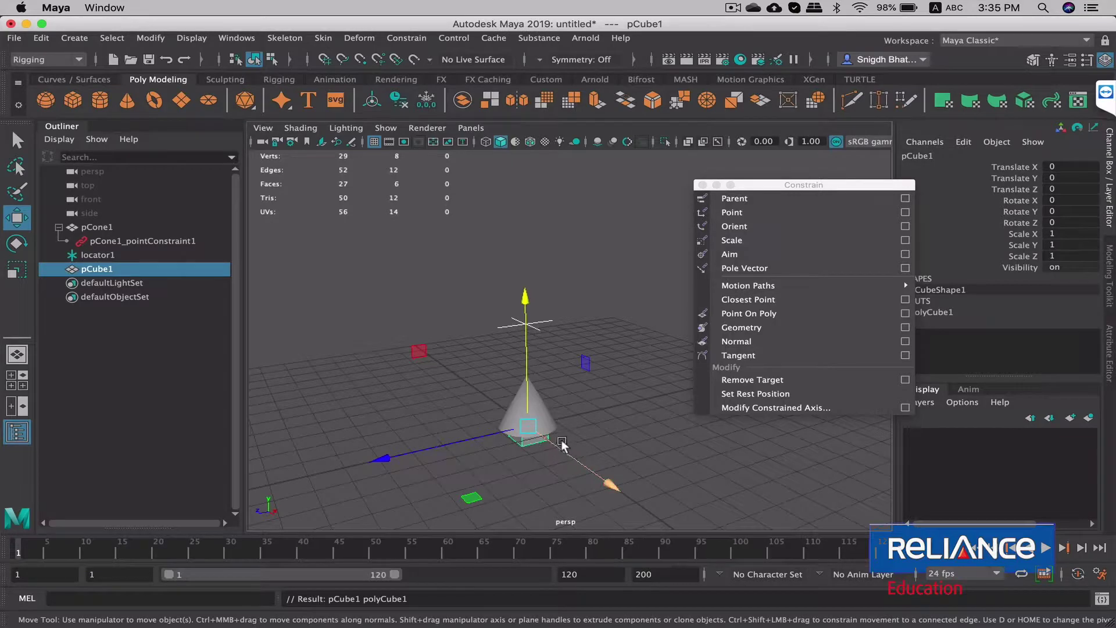
key("t")
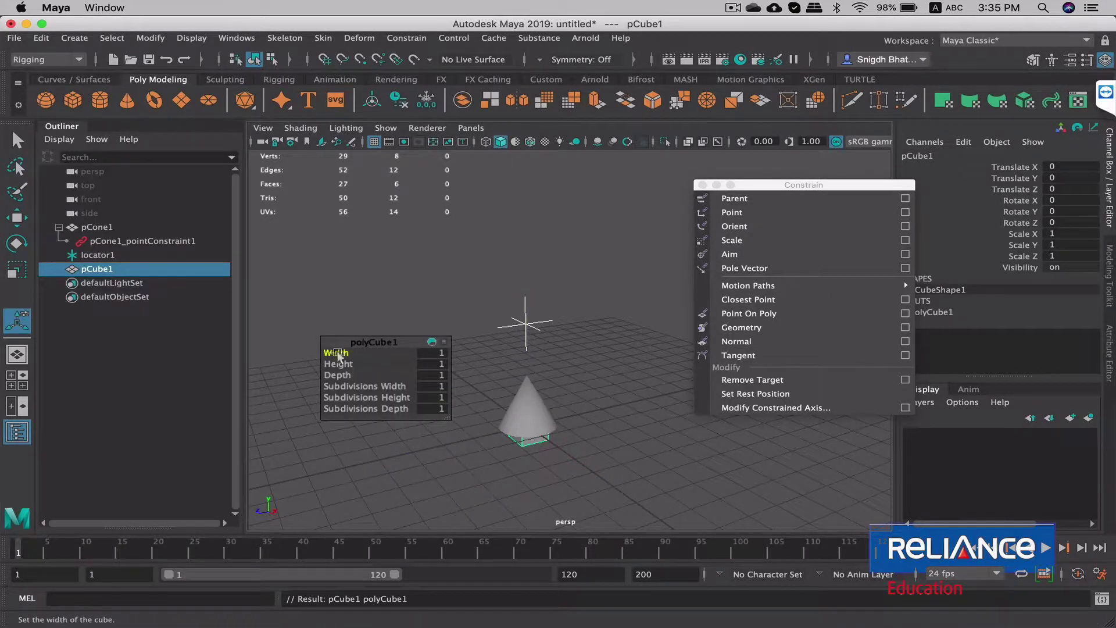
left_click_drag(348, 353, 366, 357)
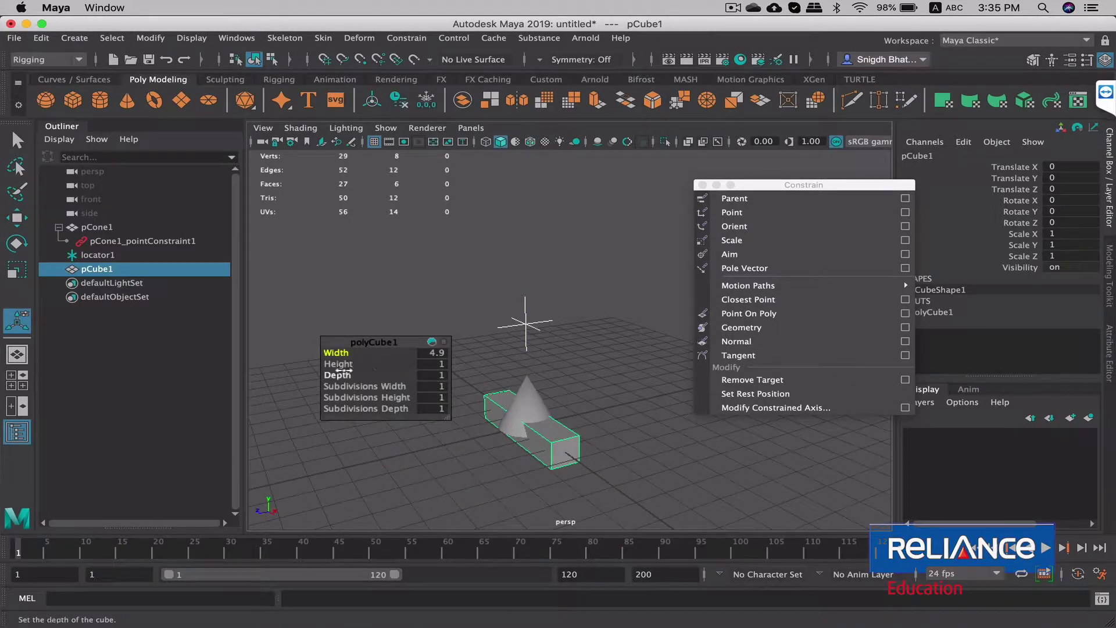
Raise the cube in Y to about 4.737, well above the cone, then deselect it.
key("w")
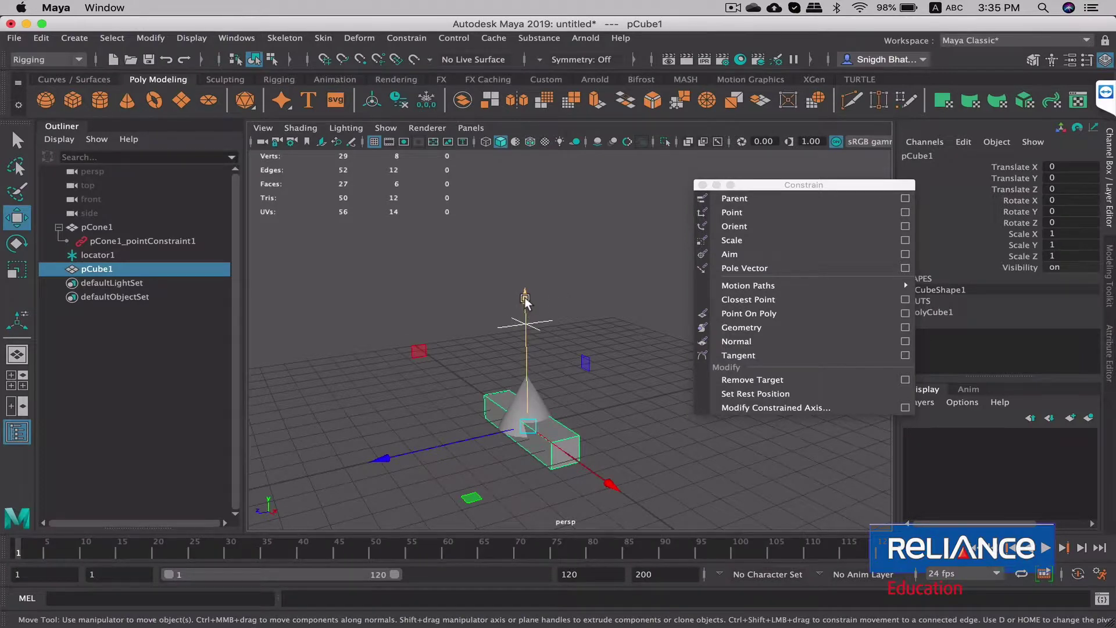
left_click(525, 298)
mouse_move(473, 370)
left_mouse_down("alt")
mouse_move(537, 363)
mouse_move(488, 362)
left_mouse_up("alt")
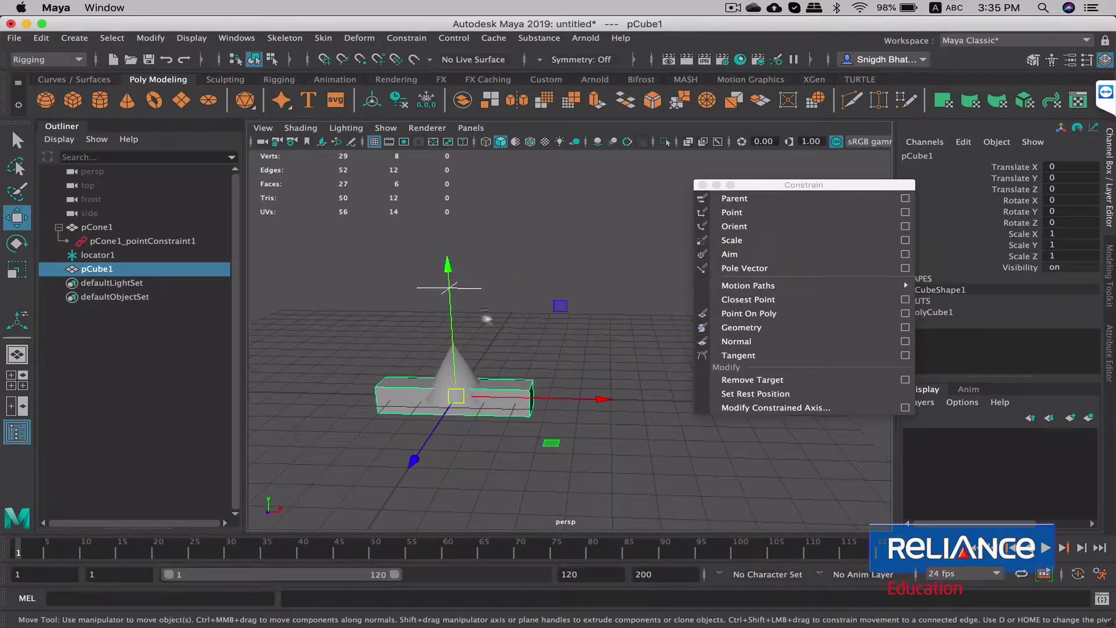
left_click_drag(445, 256, 453, 118)
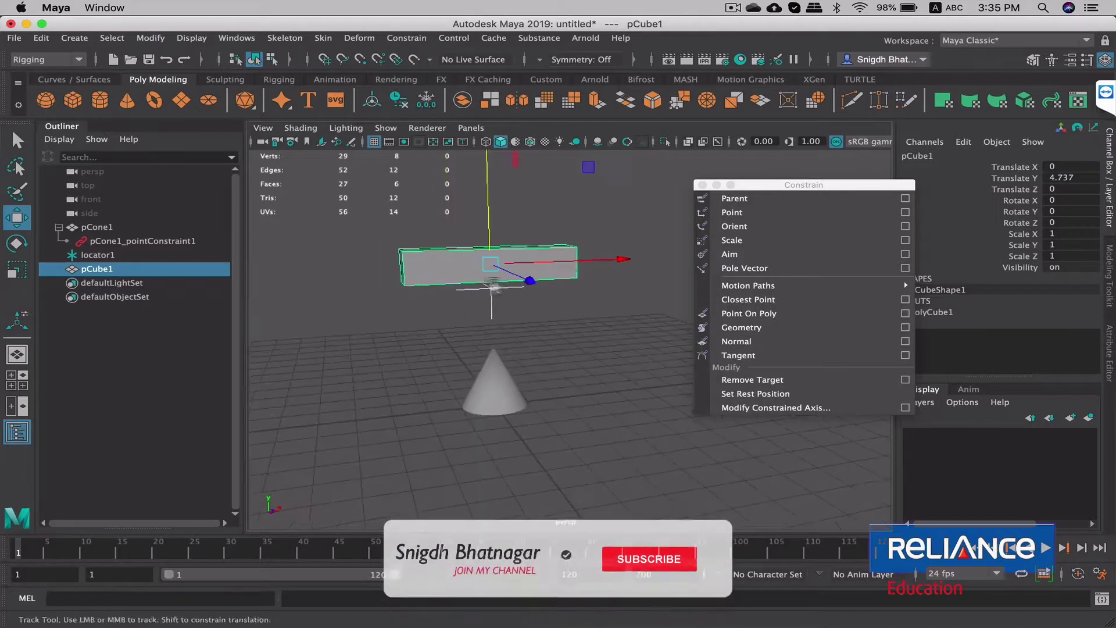
left_click_drag(611, 442, 672, 587, "alt")
left_click_drag(455, 309, 571, 330, "alt")
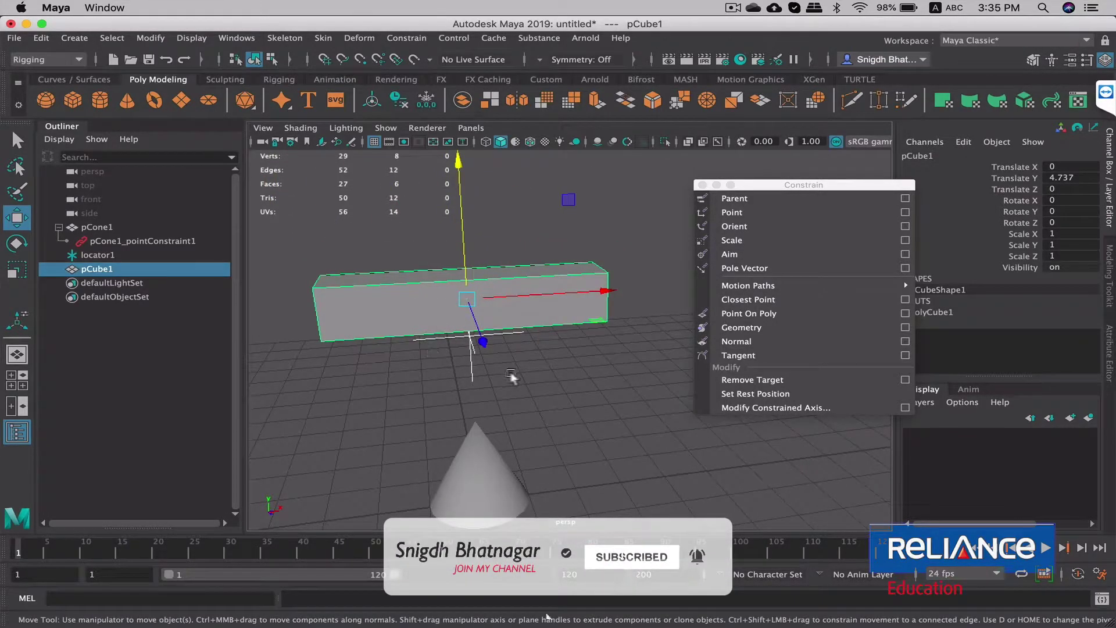
left_click_drag(512, 379, 512, 363, "alt")
left_click(513, 345)
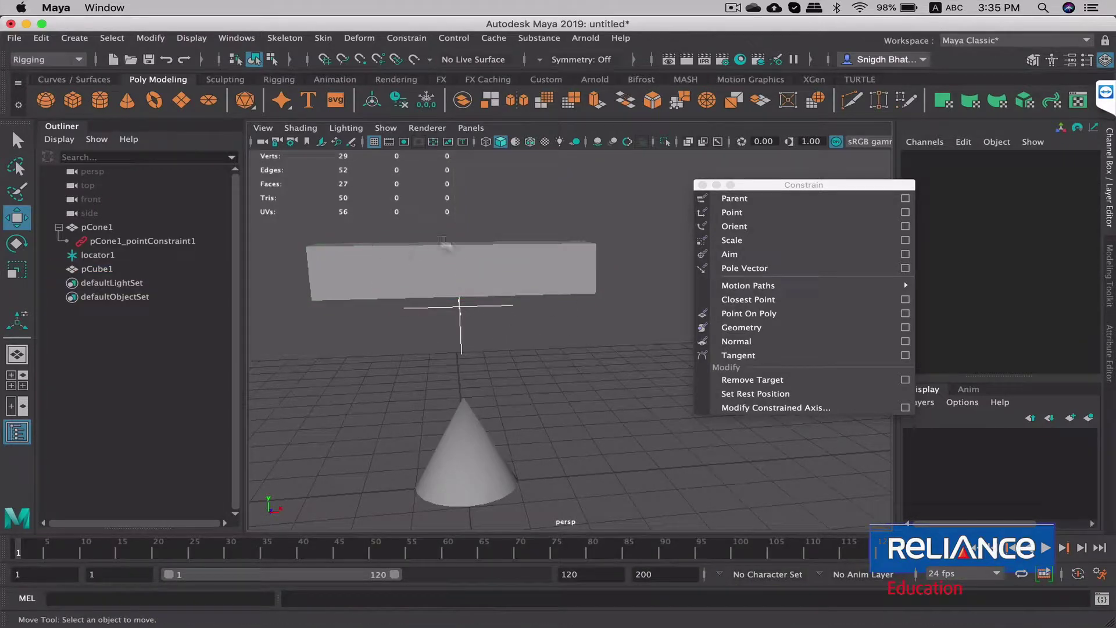
left_click(379, 258)
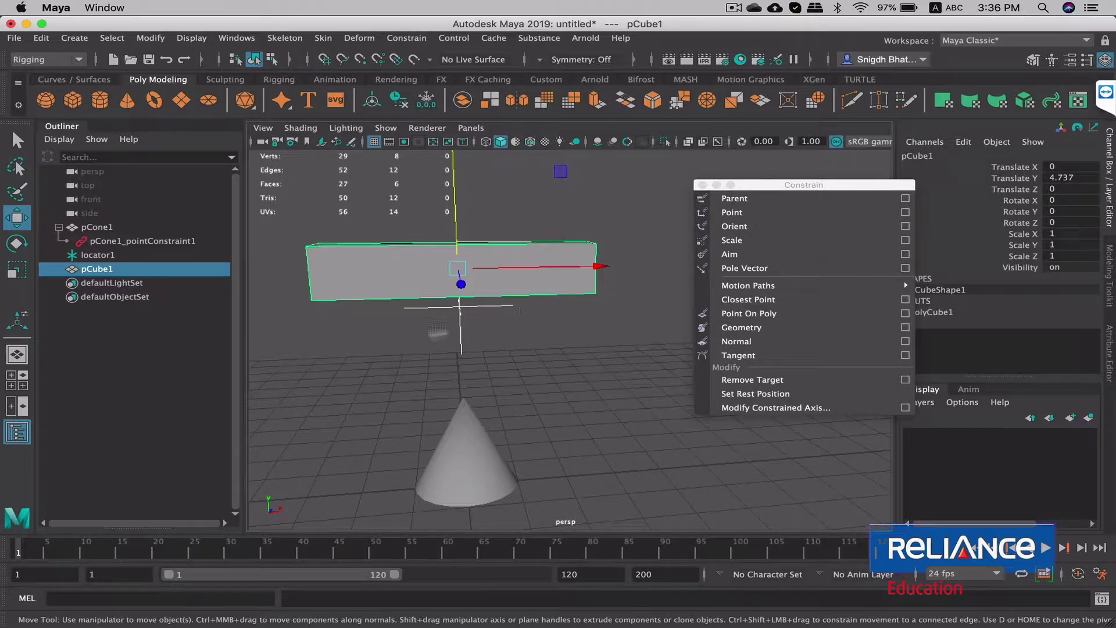
Move locator1 along X out to the right of the bar.
mouse_move(555, 349)
left_mouse_down("alt")
mouse_move(569, 360)
mouse_move(560, 309)
left_mouse_up("alt")
key("q")
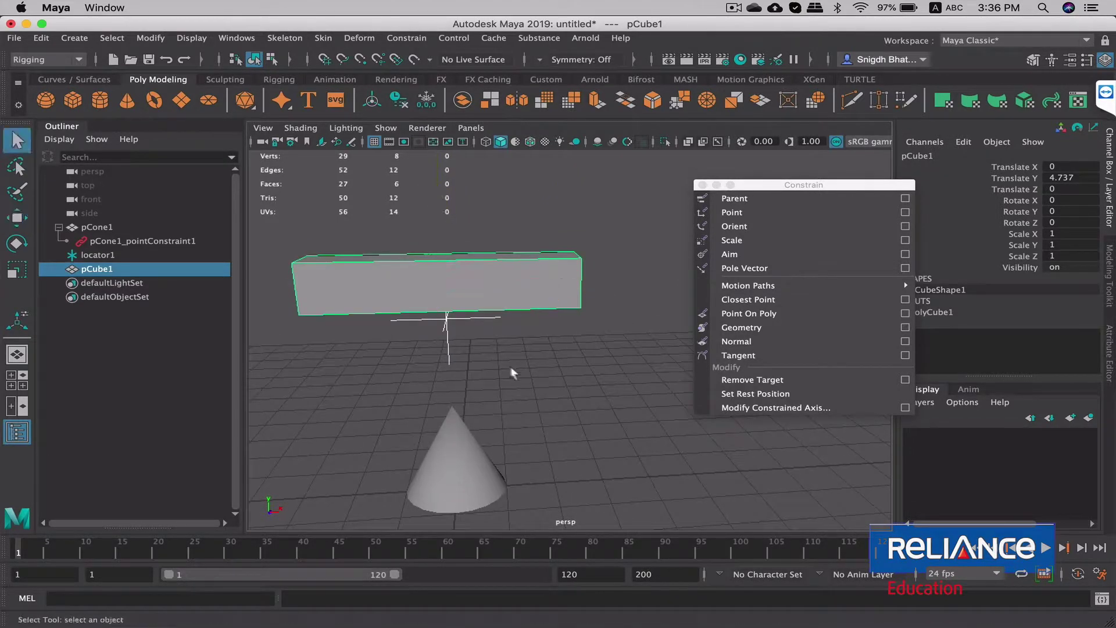
left_click_drag(515, 374, 533, 321, "alt")
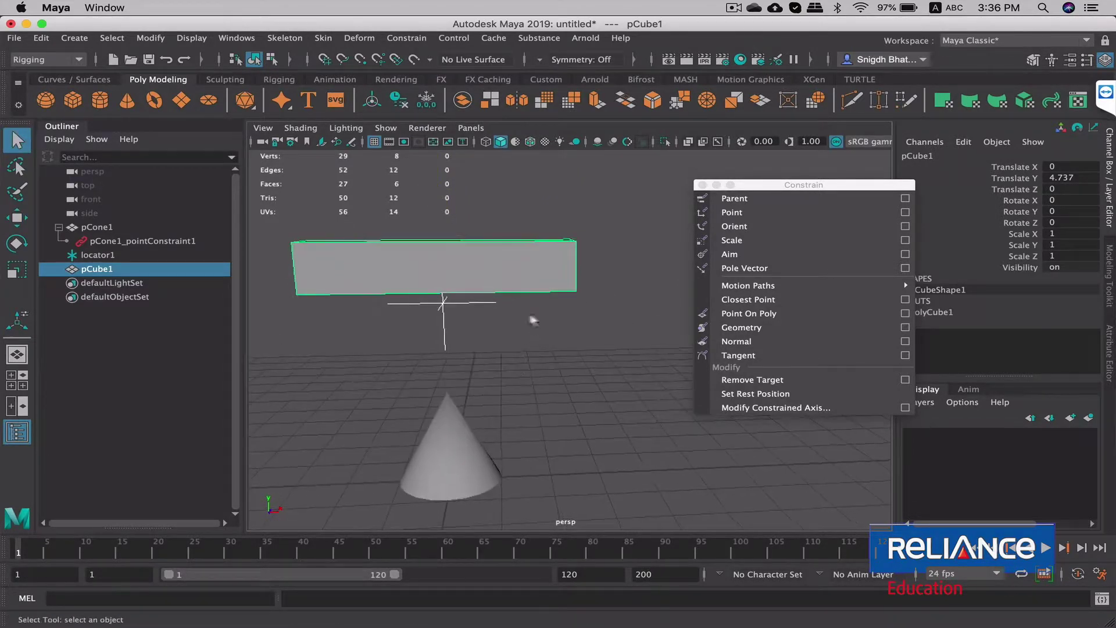
left_click(443, 305)
key("w")
left_click_drag(484, 302, 669, 305)
key("f")
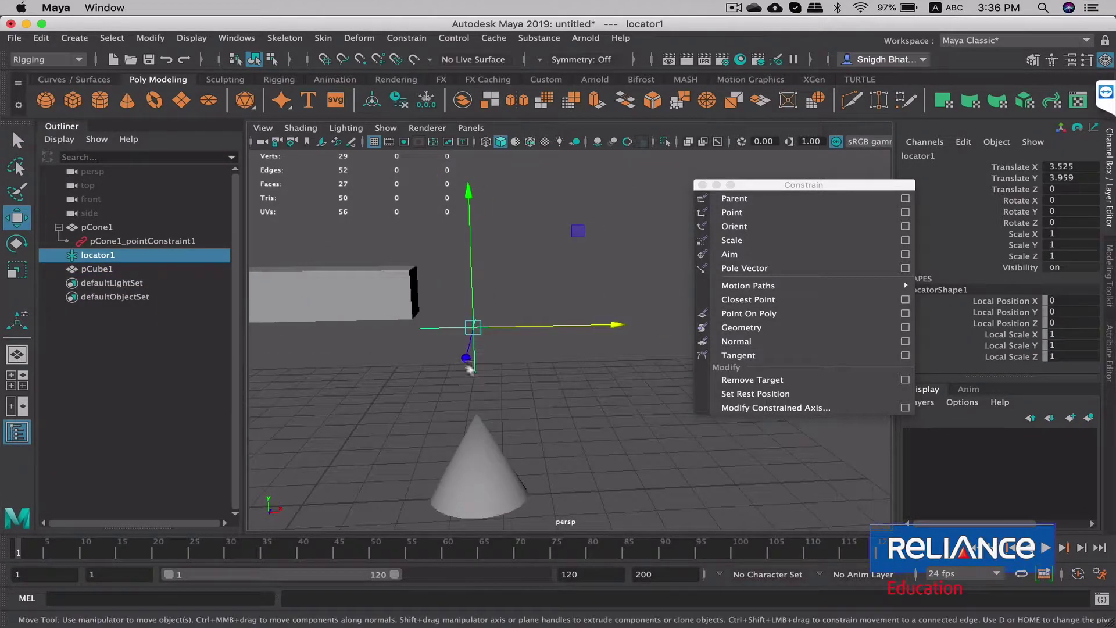
left_click(548, 375)
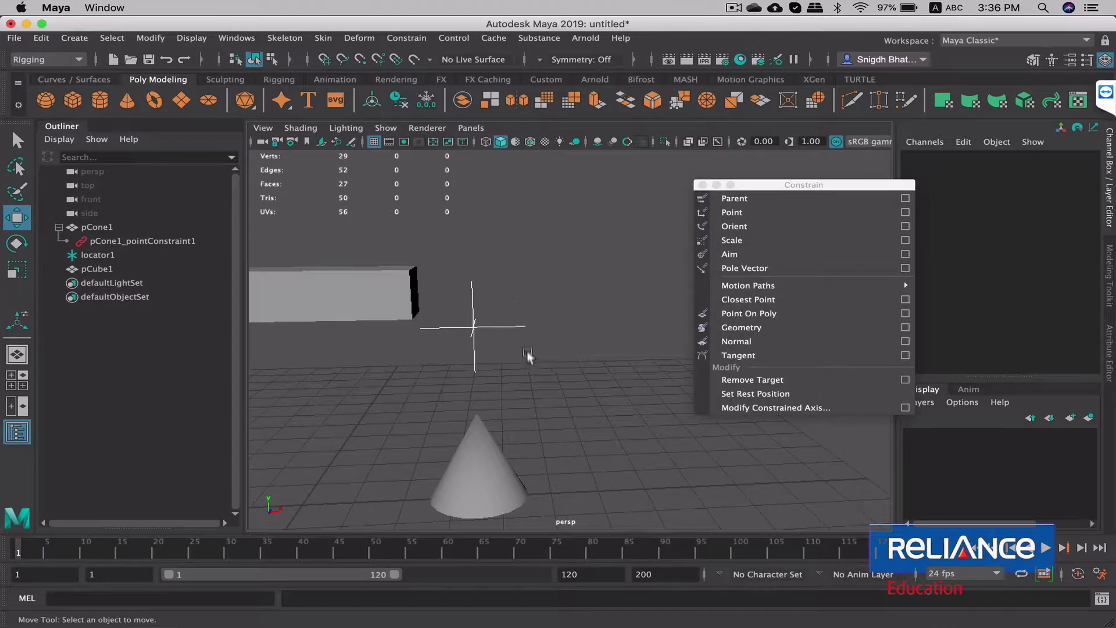
key("a")
Lower pCube1 to Y 4.026 and shift it to X -0.818, then select locator1 and pCube1.
left_click(491, 261)
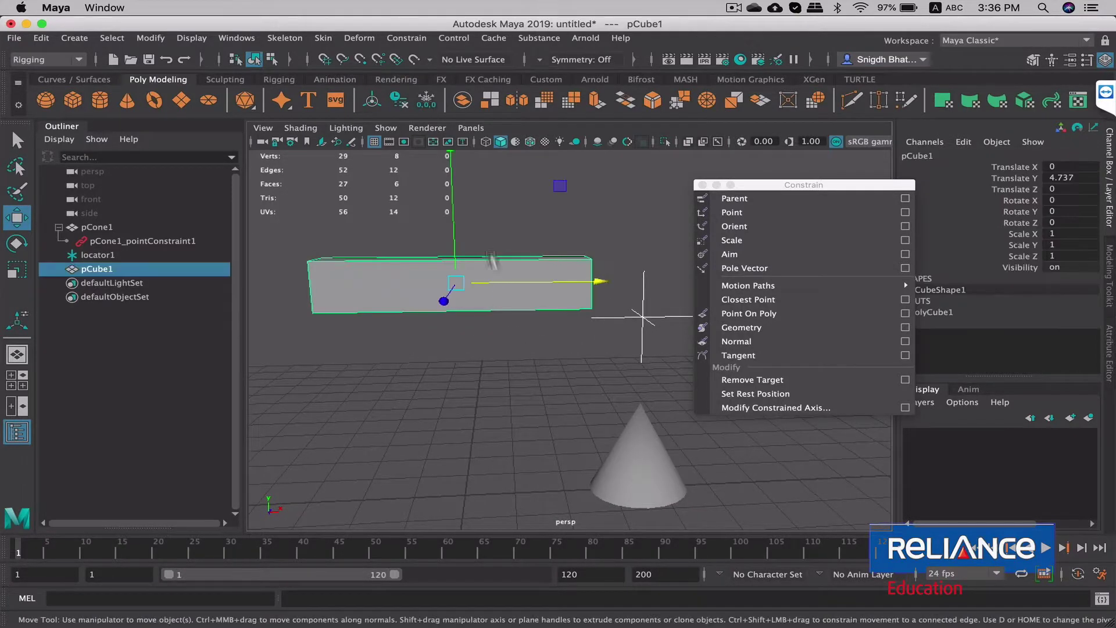
left_click_drag(452, 204, 451, 239)
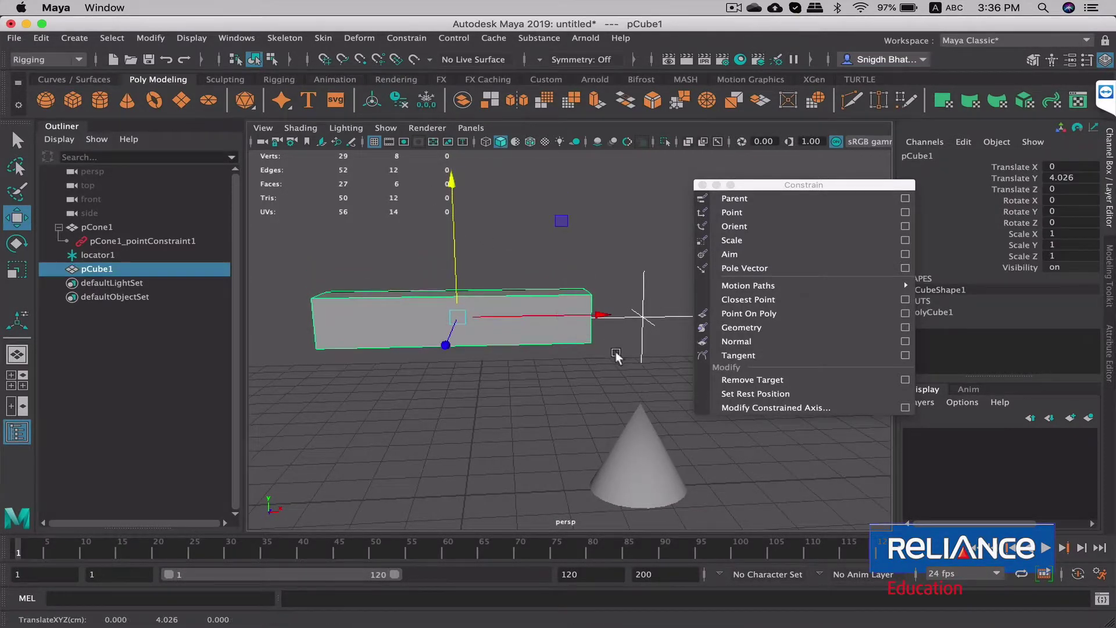
left_click_drag(616, 353, 554, 351, "alt")
left_click_drag(448, 311, 422, 308)
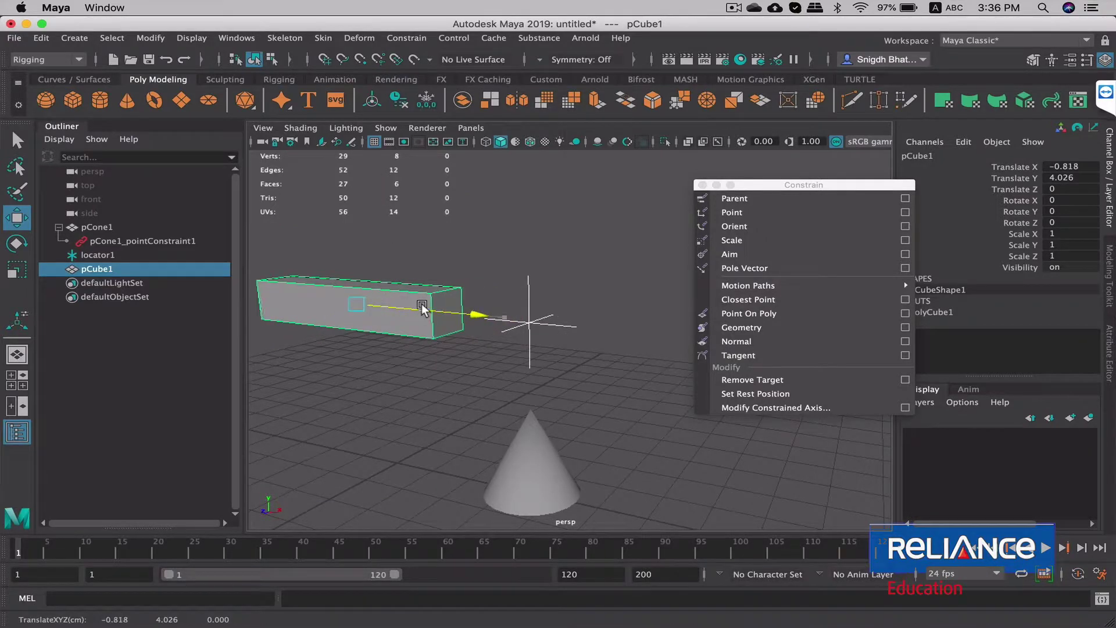
left_click(558, 349)
left_click_drag(572, 308, 568, 296, "alt")
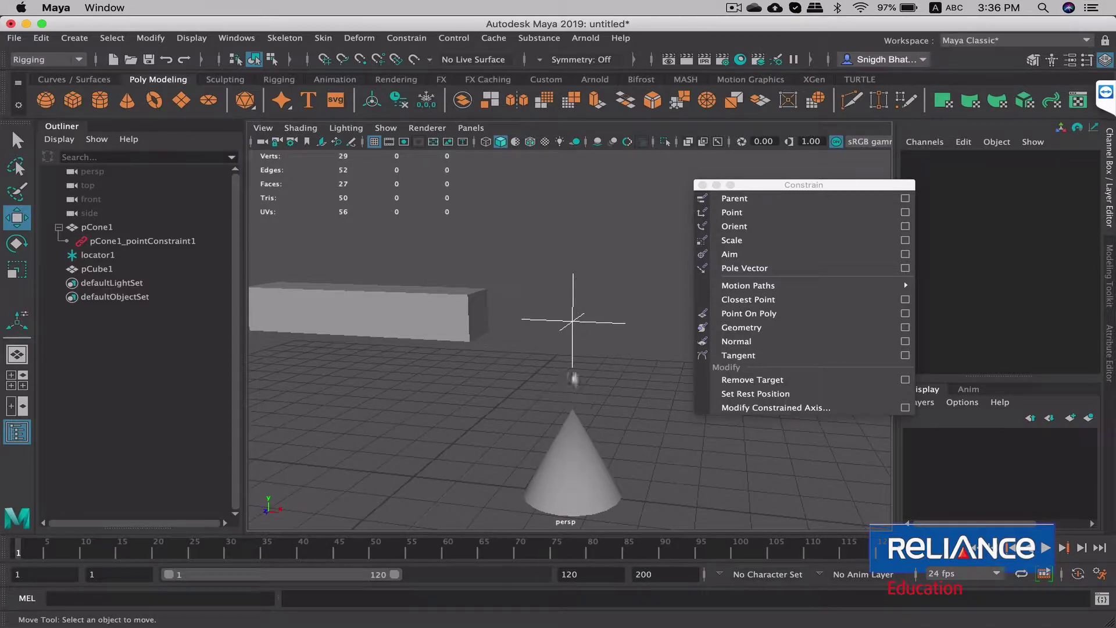
left_click_drag(497, 281, 552, 293, "alt")
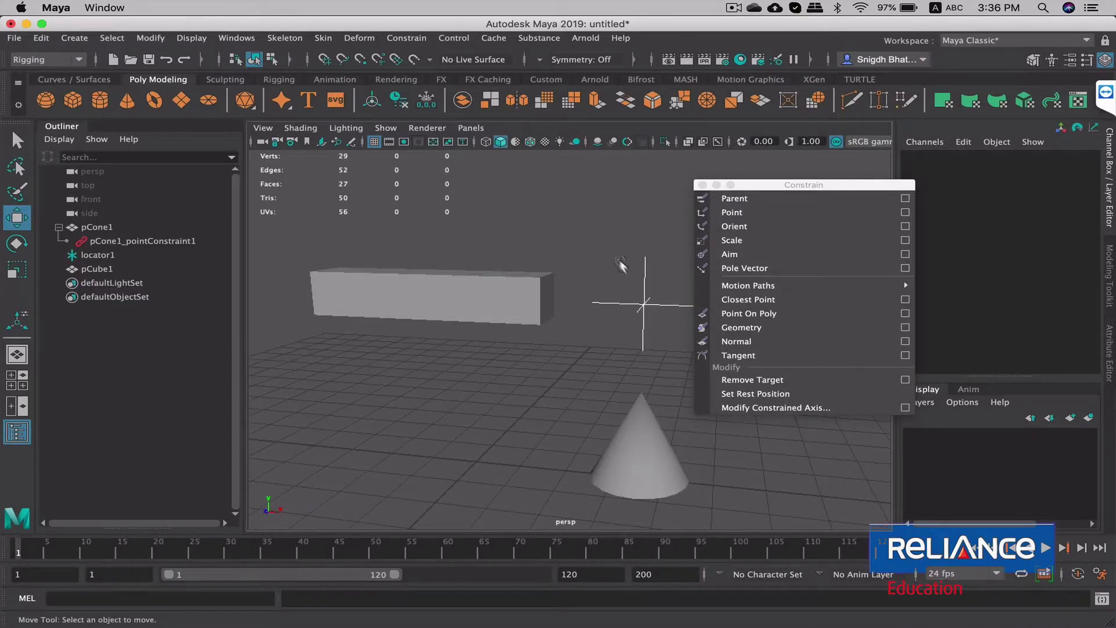
left_click(644, 279)
left_click(430, 302, "shift")
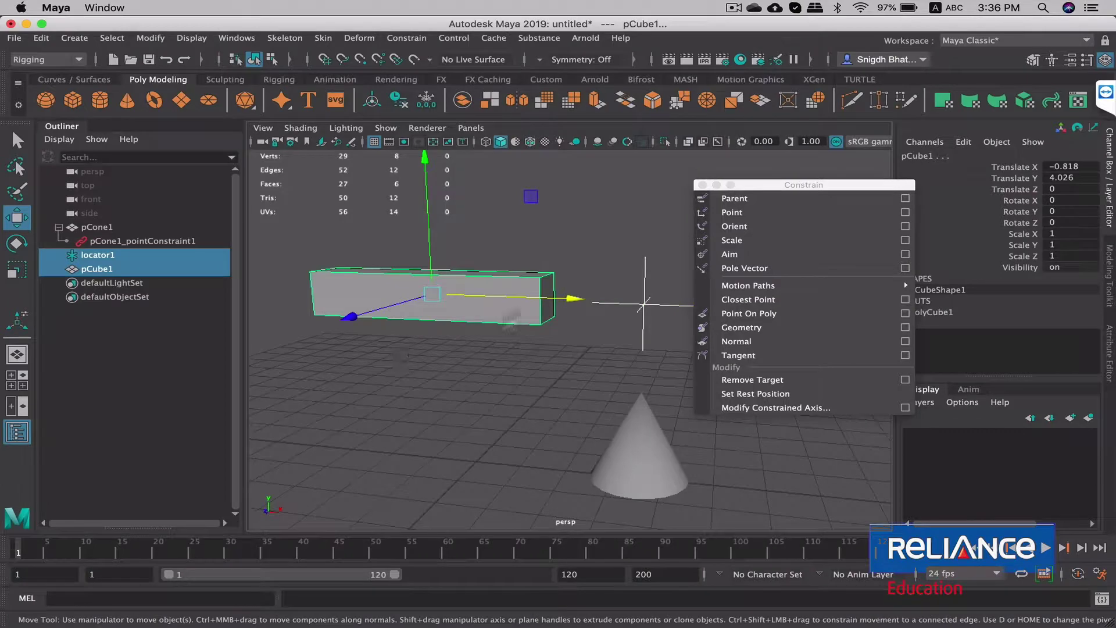
Add an aim constraint from locator1 to pCube1 with reset settings and Maintain offset on.
left_click(602, 303)
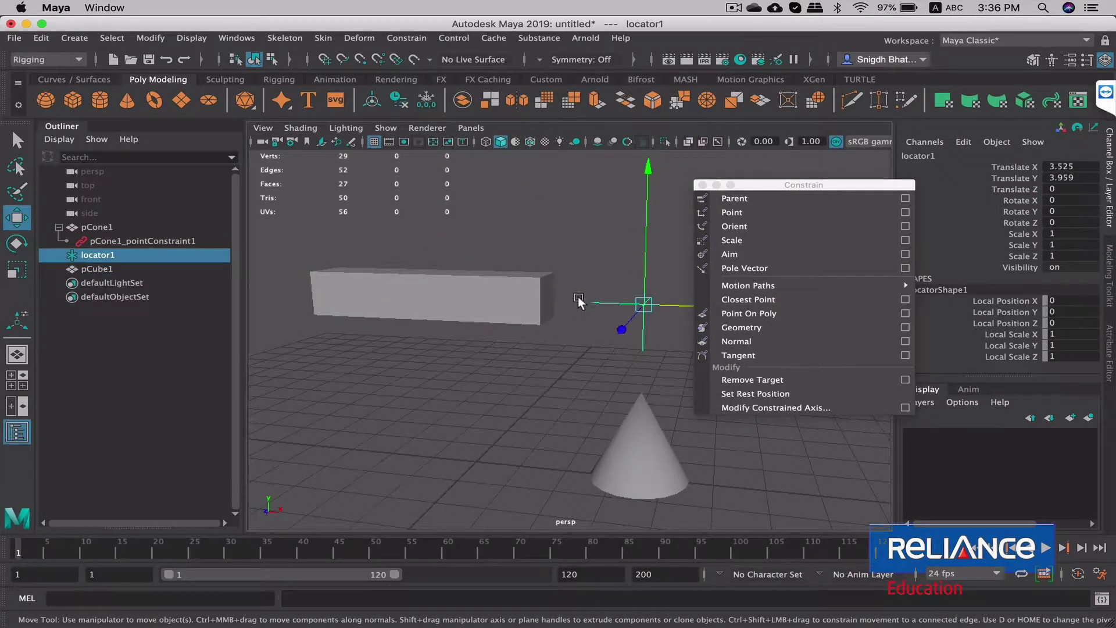
left_click(536, 268, "shift")
left_click_drag(577, 250, 552, 265, "alt")
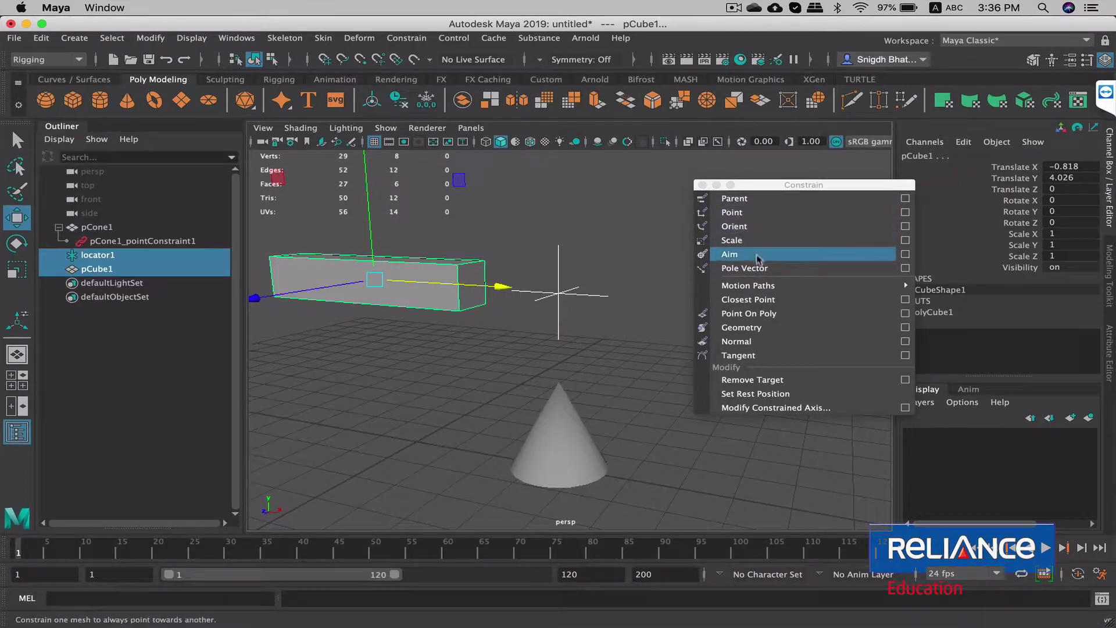
left_click(905, 254)
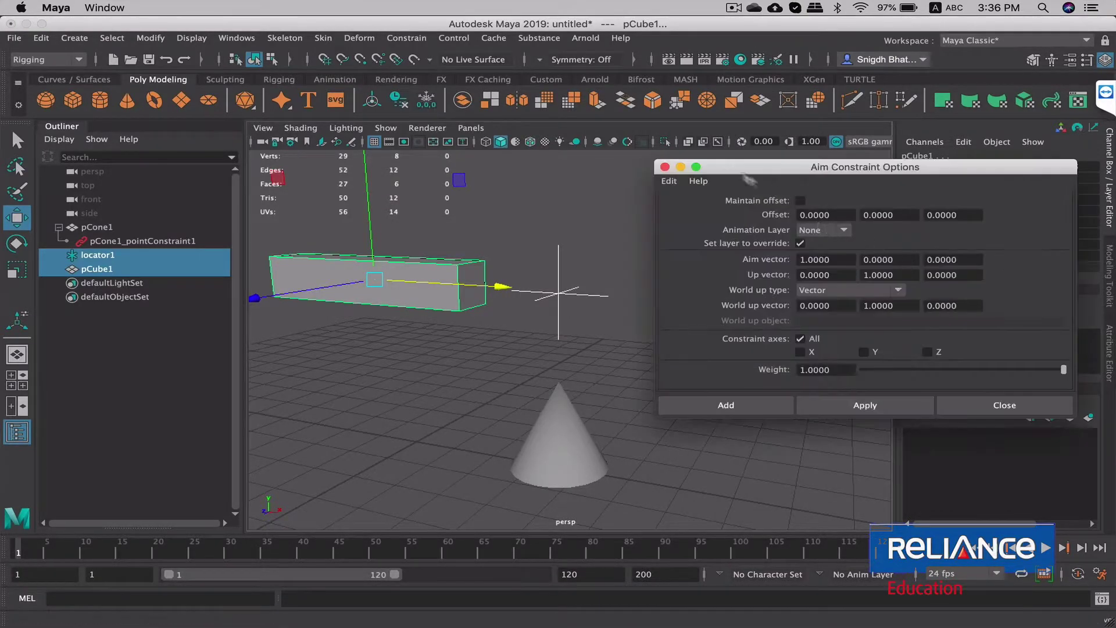
left_click_drag(796, 173, 789, 122)
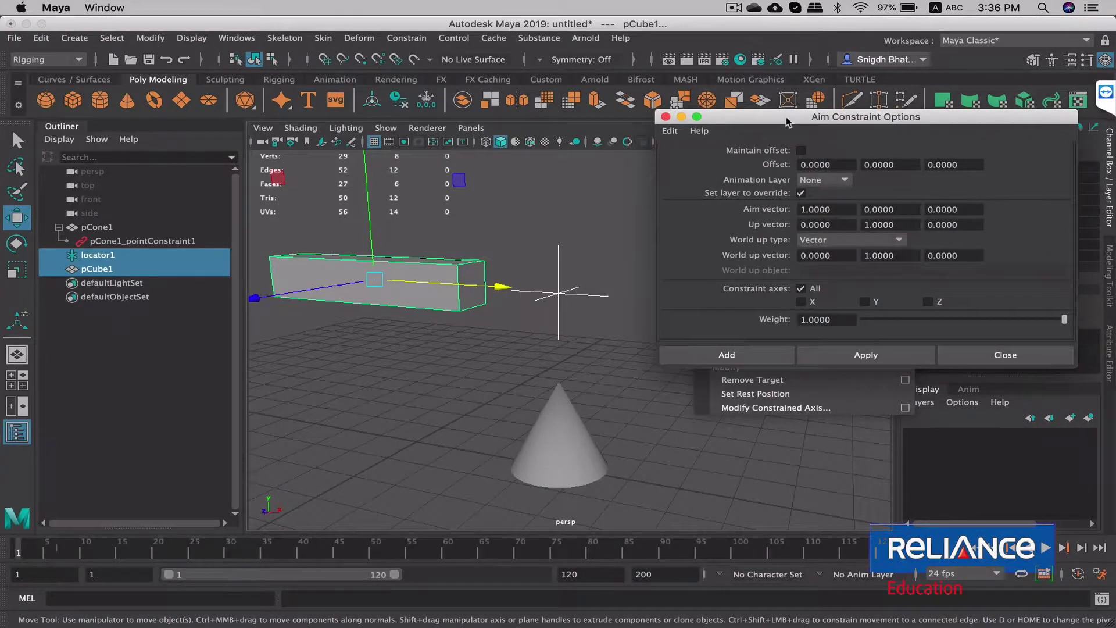
left_click_drag(788, 119, 767, 116)
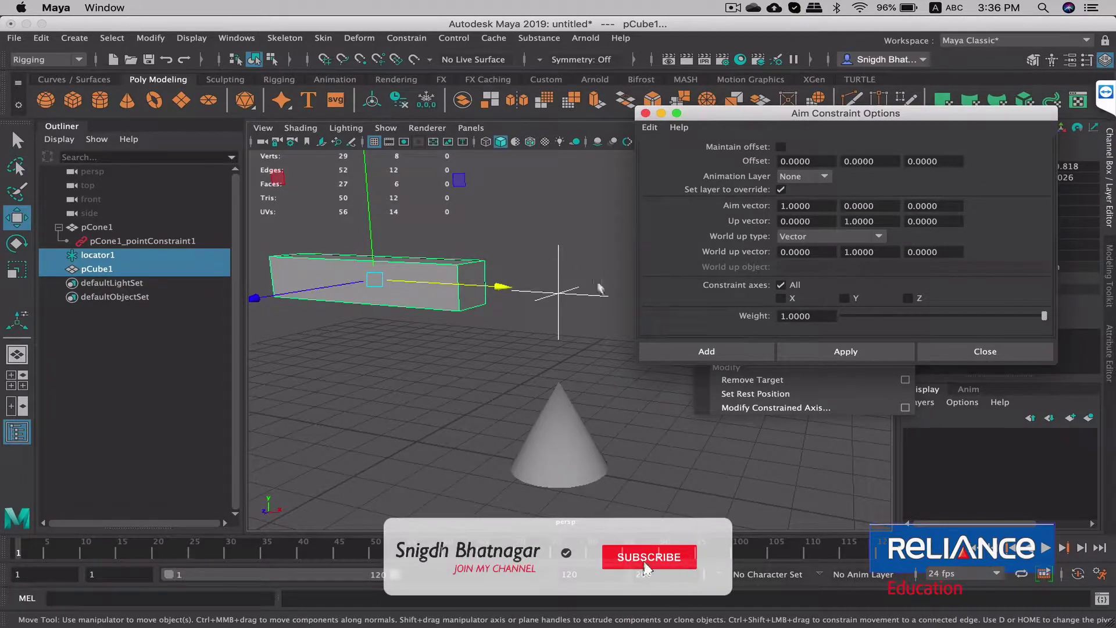
left_click(649, 127)
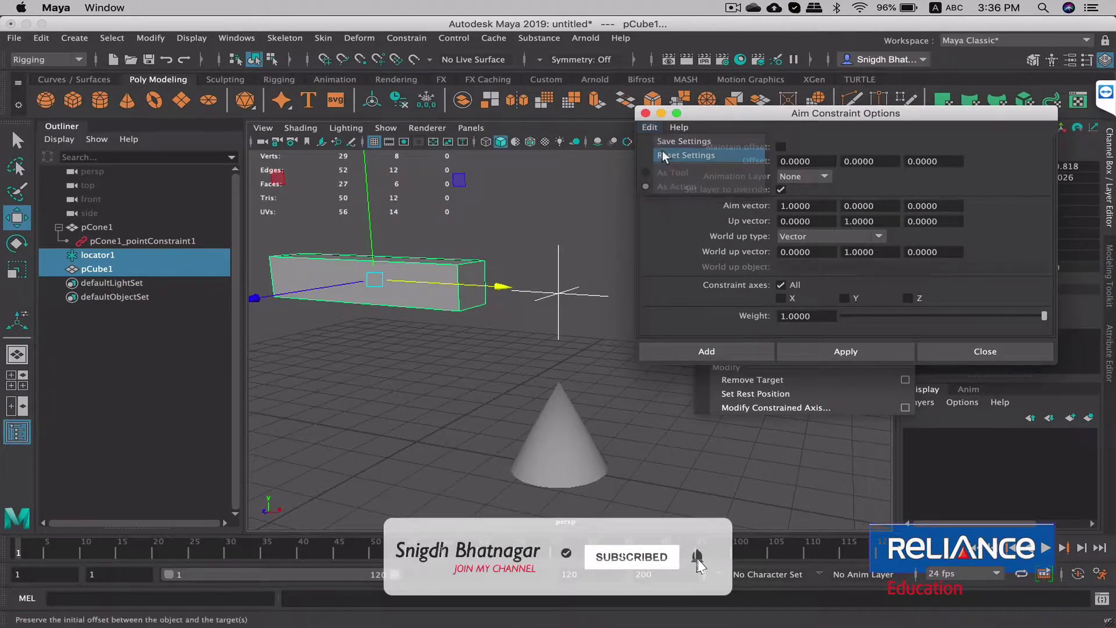
left_click(675, 152)
left_click_drag(790, 114, 810, 109)
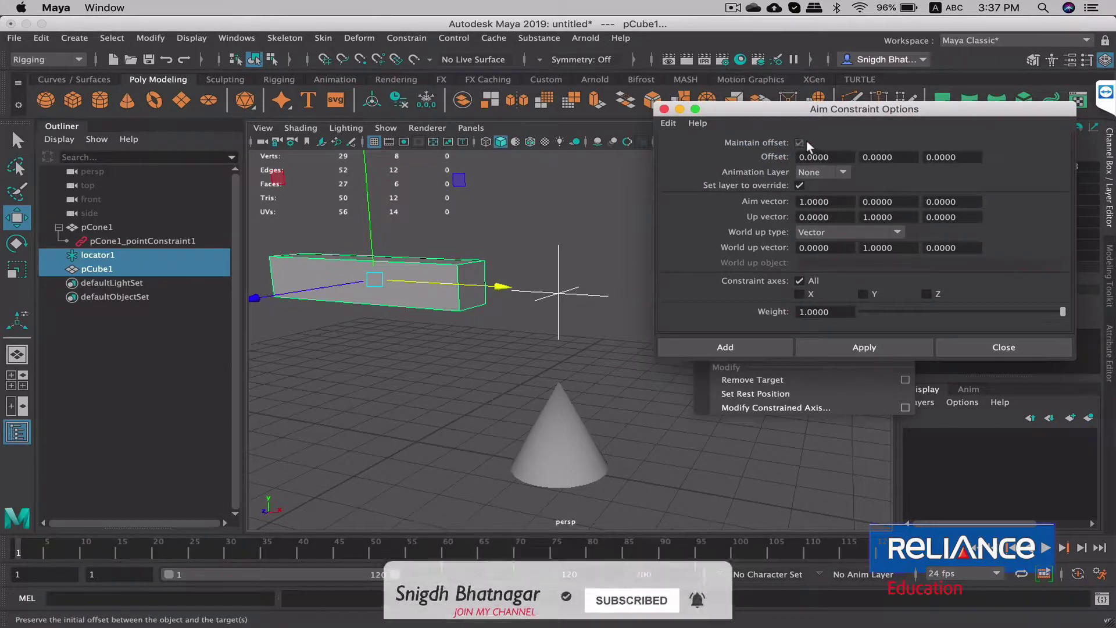
left_click(800, 142)
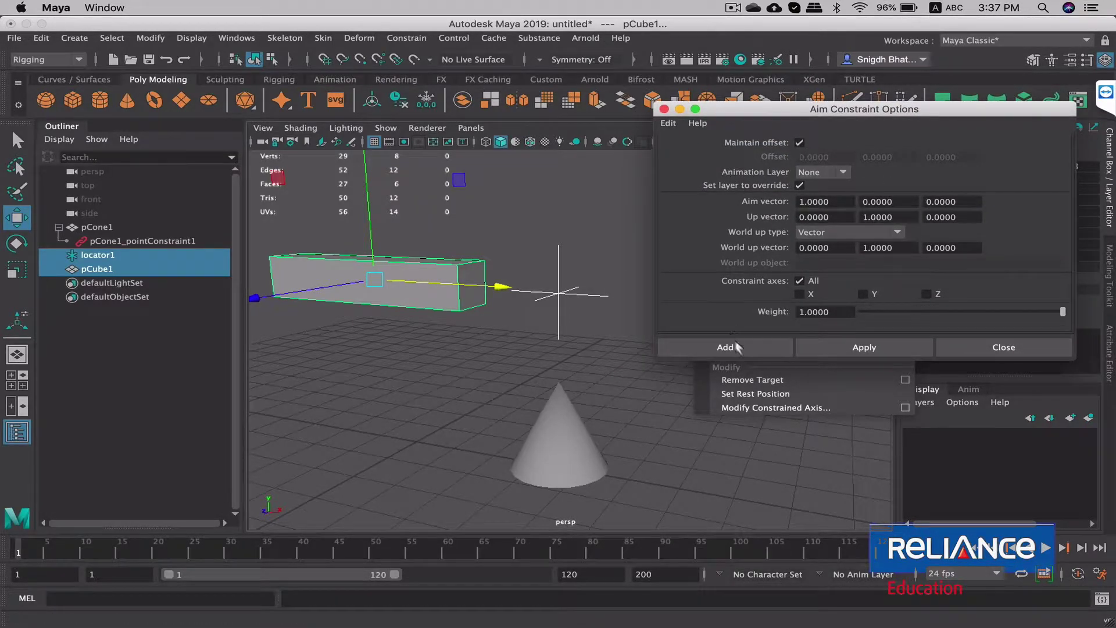
left_click(755, 347)
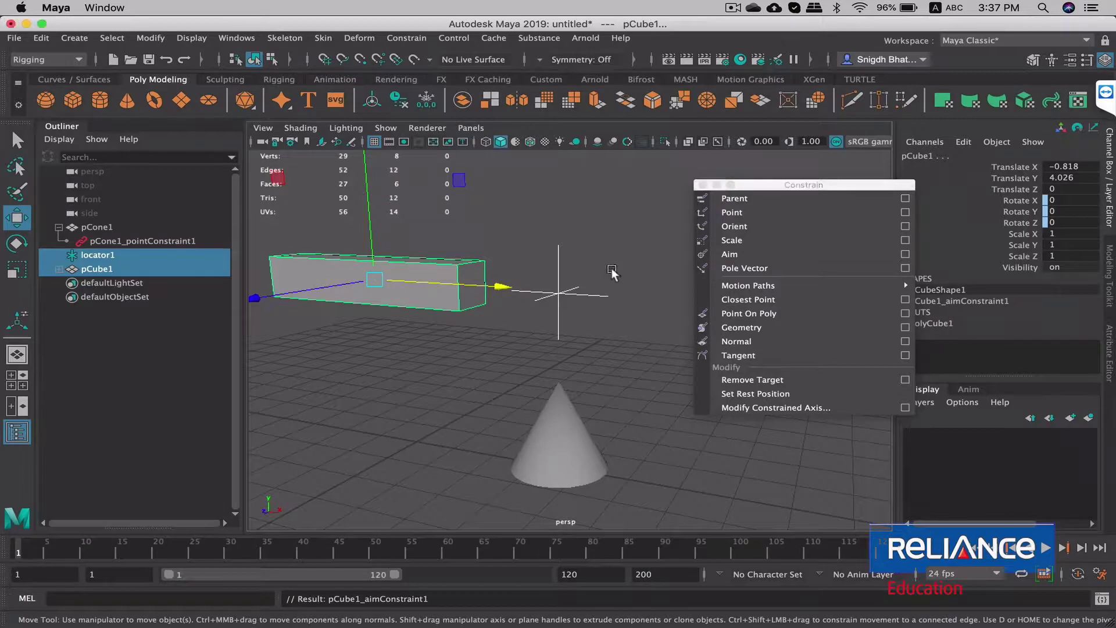
left_click(611, 270)
Move locator1 to test the bar's aiming, then undo the move.
left_click_drag(619, 323, 536, 286, "alt")
left_click(536, 286)
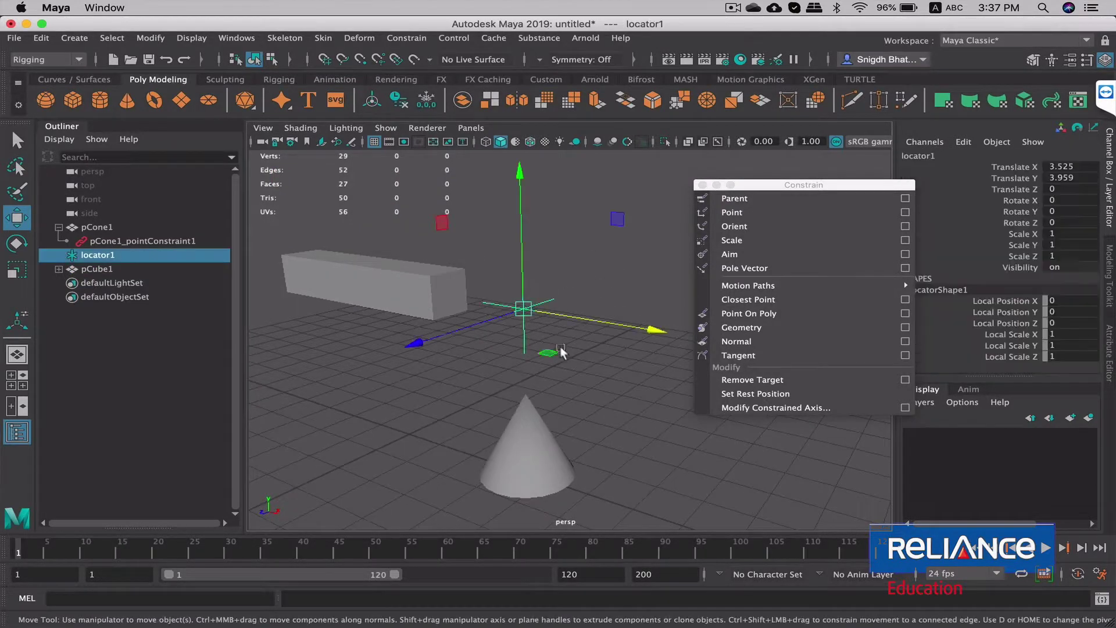
mouse_move(558, 360)
left_mouse_down("alt")
mouse_move(591, 374)
mouse_move(607, 366)
left_mouse_up("alt")
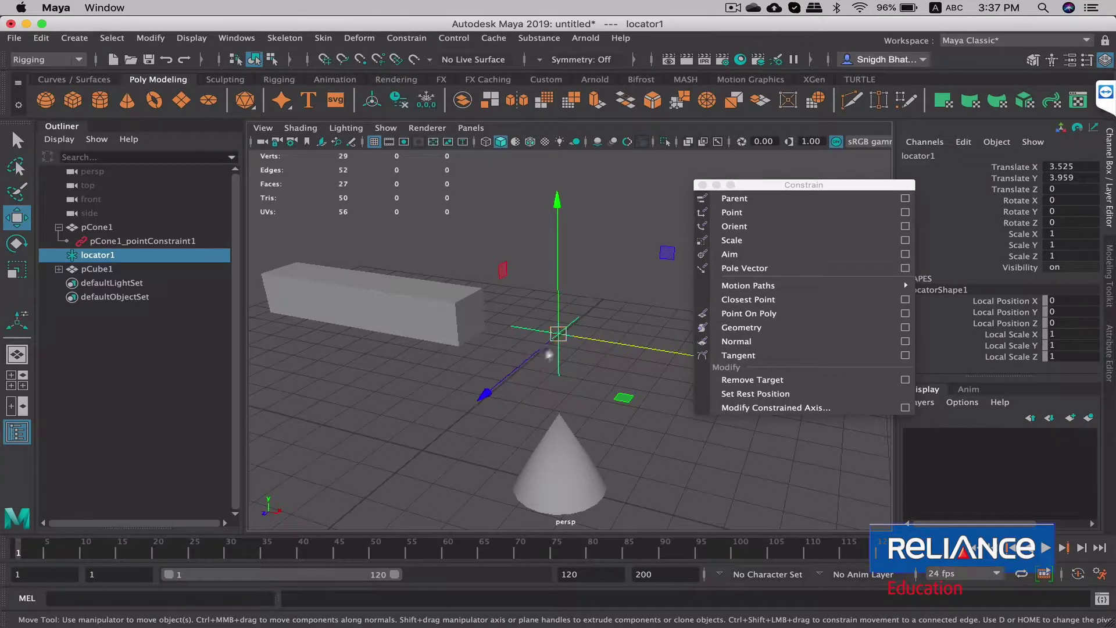
mouse_move(494, 384)
left_mouse_down()
mouse_move(472, 390)
mouse_move(497, 333)
mouse_move(641, 286)
mouse_move(596, 237)
mouse_move(449, 289)
left_mouse_up()
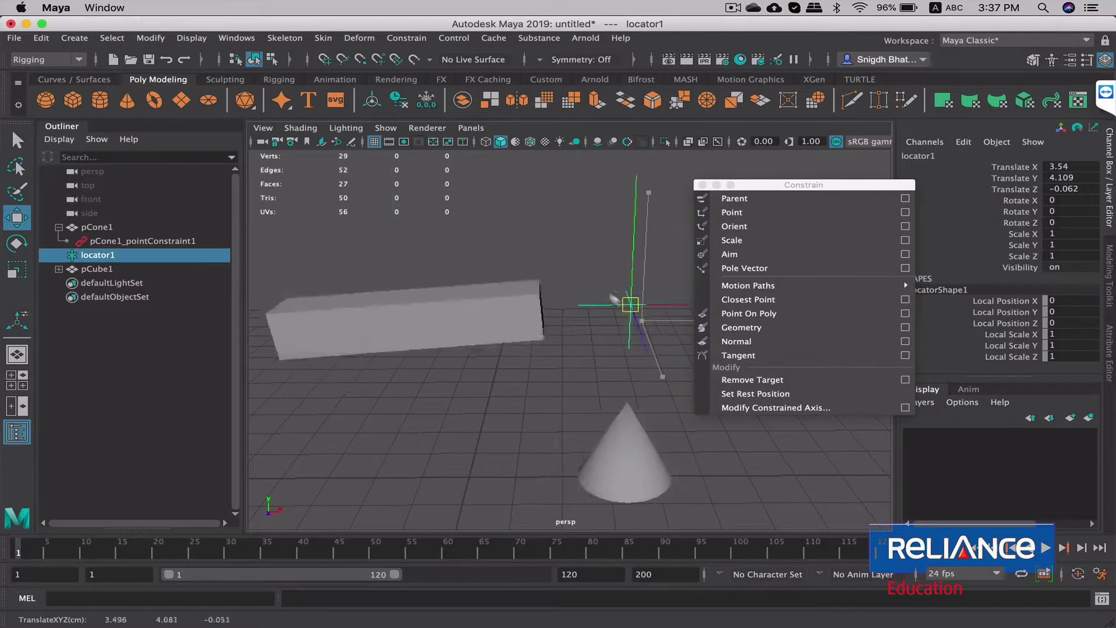
key("ctrl+z")
key("ctrl+z")
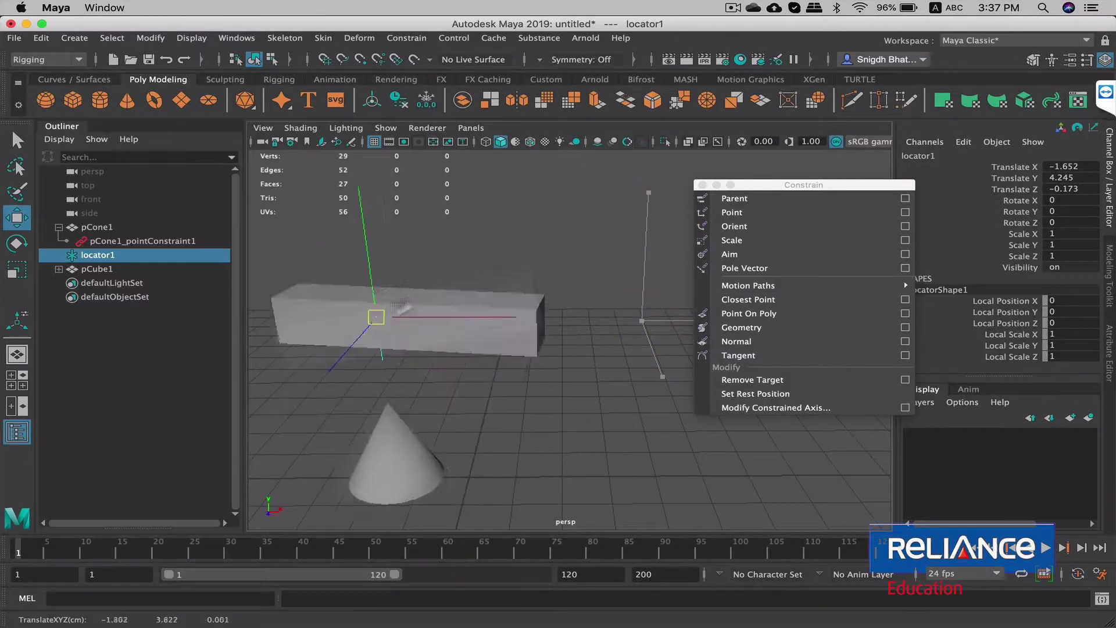
mouse_move(518, 389)
left_mouse_down("alt")
mouse_move(581, 327)
mouse_move(525, 278)
left_mouse_up("alt")
Hide pCone1 with Ctrl+H and reselect locator1.
left_click(103, 227)
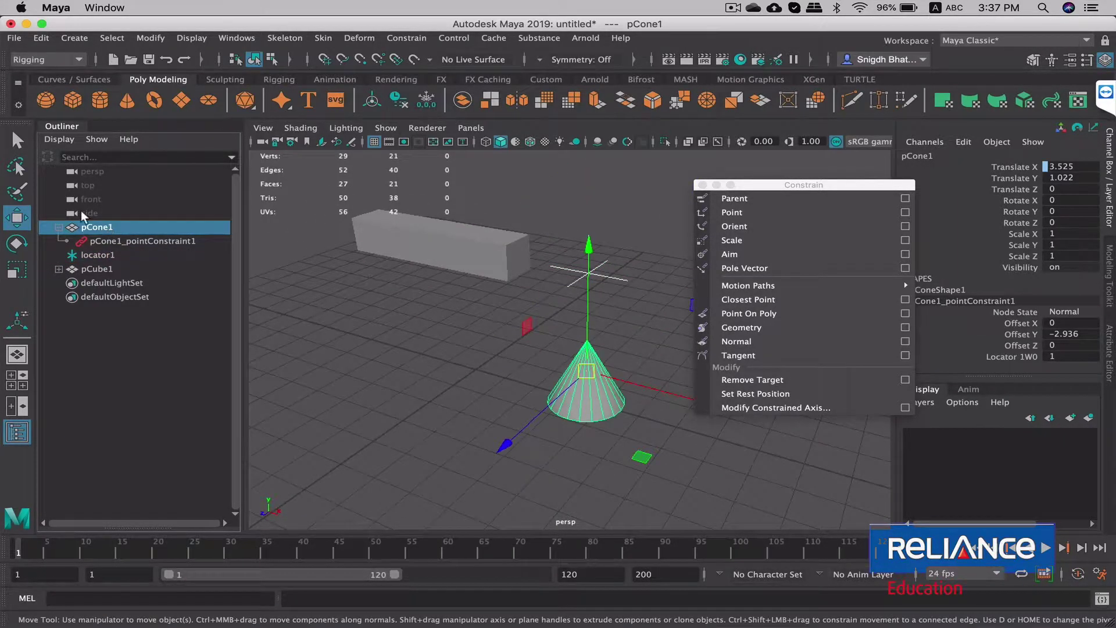
key("ctrl+h")
mouse_move(588, 227)
left_mouse_down("alt")
mouse_move(547, 330)
mouse_move(591, 402)
left_mouse_up("alt")
left_click(547, 330)
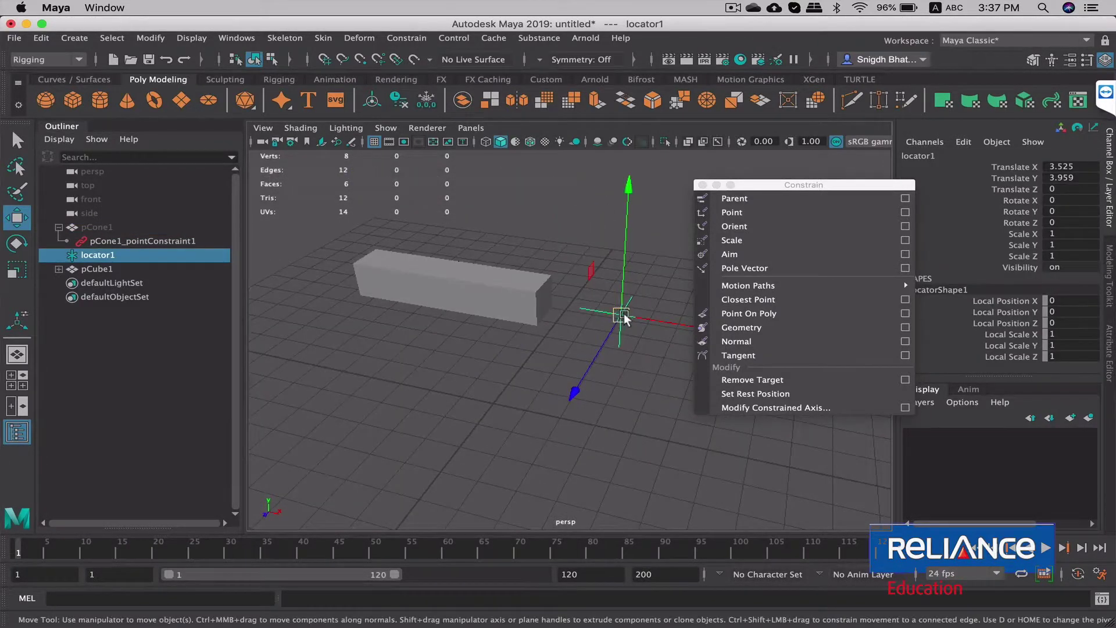
mouse_move(621, 315)
left_mouse_down()
mouse_move(376, 397)
mouse_move(580, 349)
mouse_move(374, 287)
mouse_move(535, 372)
mouse_move(466, 212)
mouse_move(466, 394)
left_mouse_up()
key("ctrl+z")
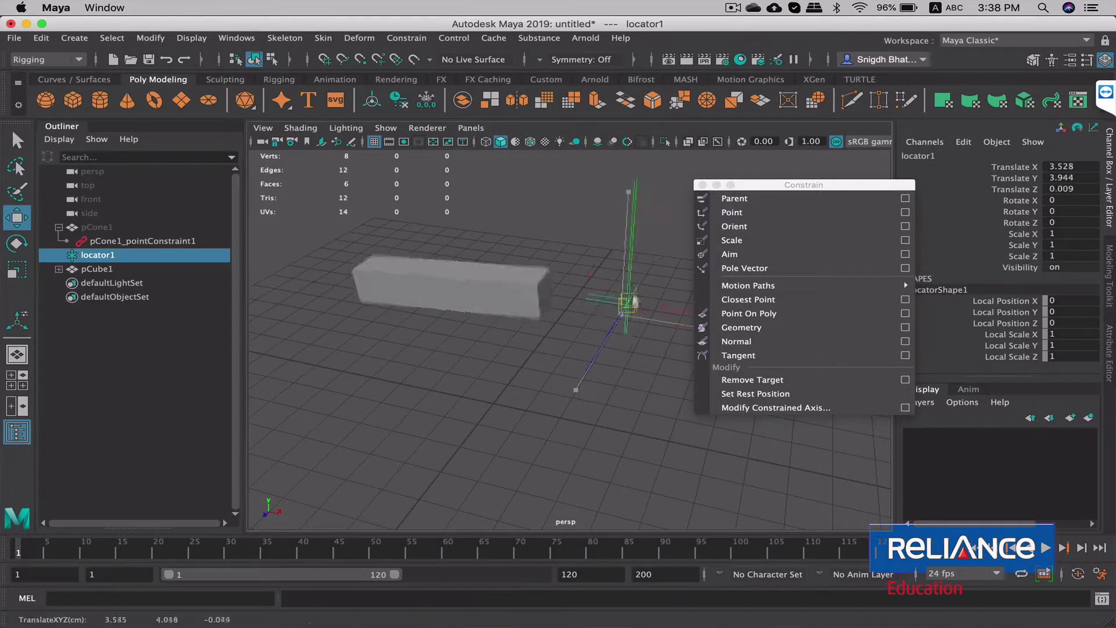
mouse_move(620, 314)
left_mouse_down()
mouse_move(448, 337)
mouse_move(462, 295)
left_mouse_up()
key("ctrl+z")
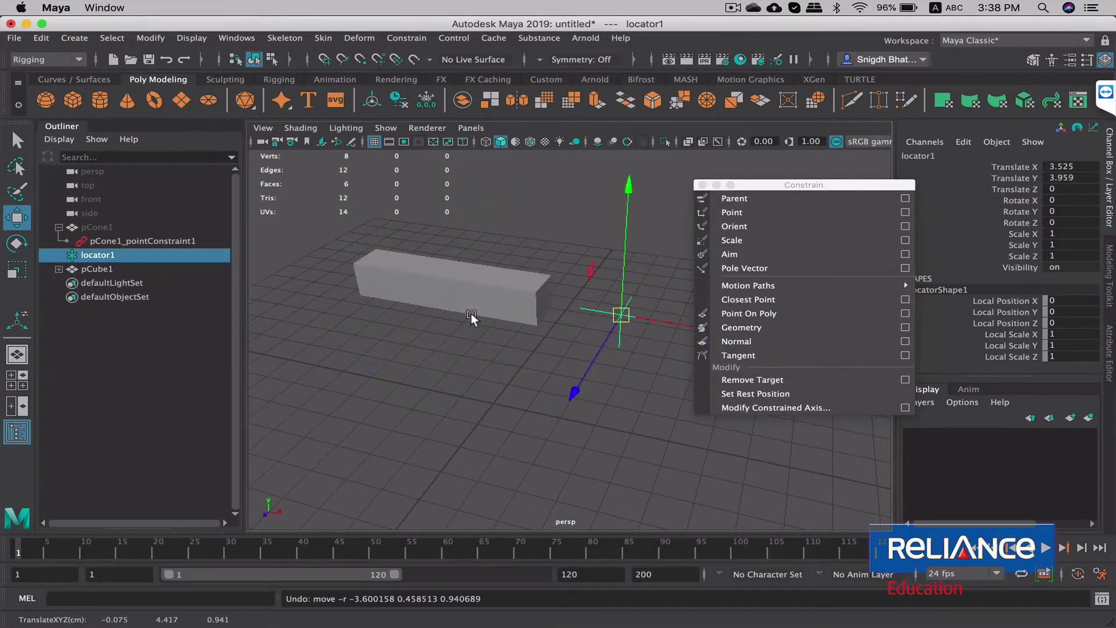
left_click(905, 254)
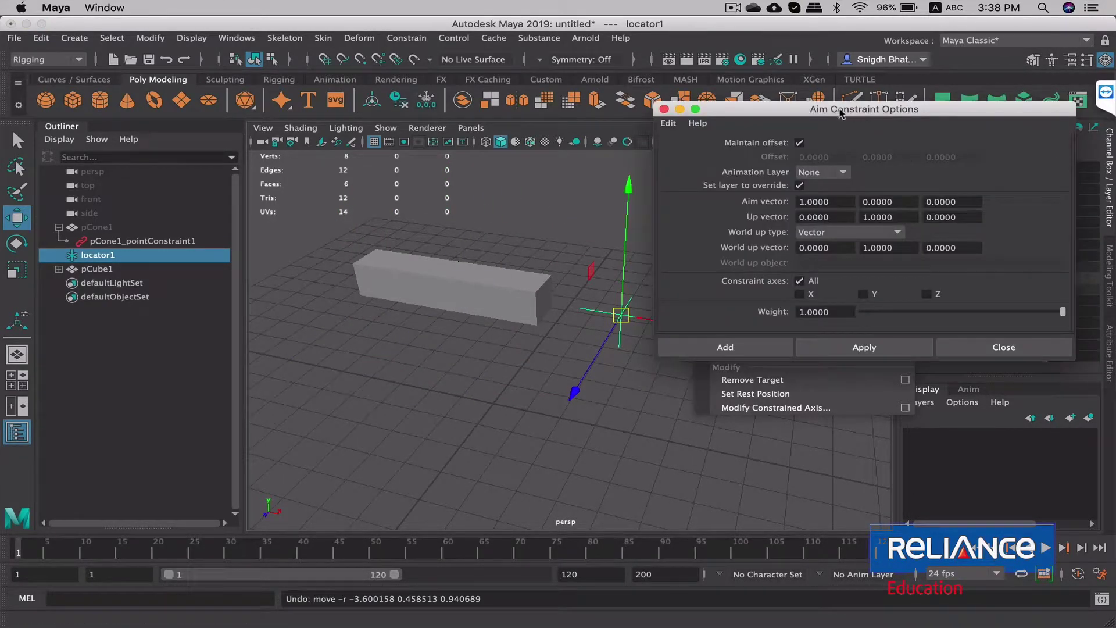
left_click_drag(847, 111, 851, 74)
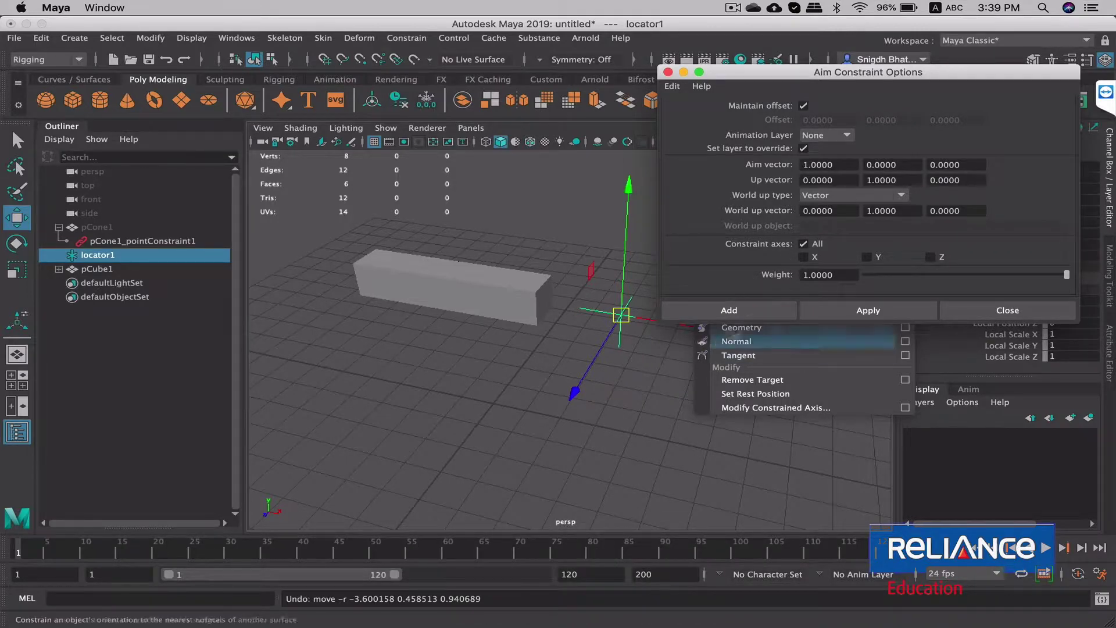
left_click(995, 311)
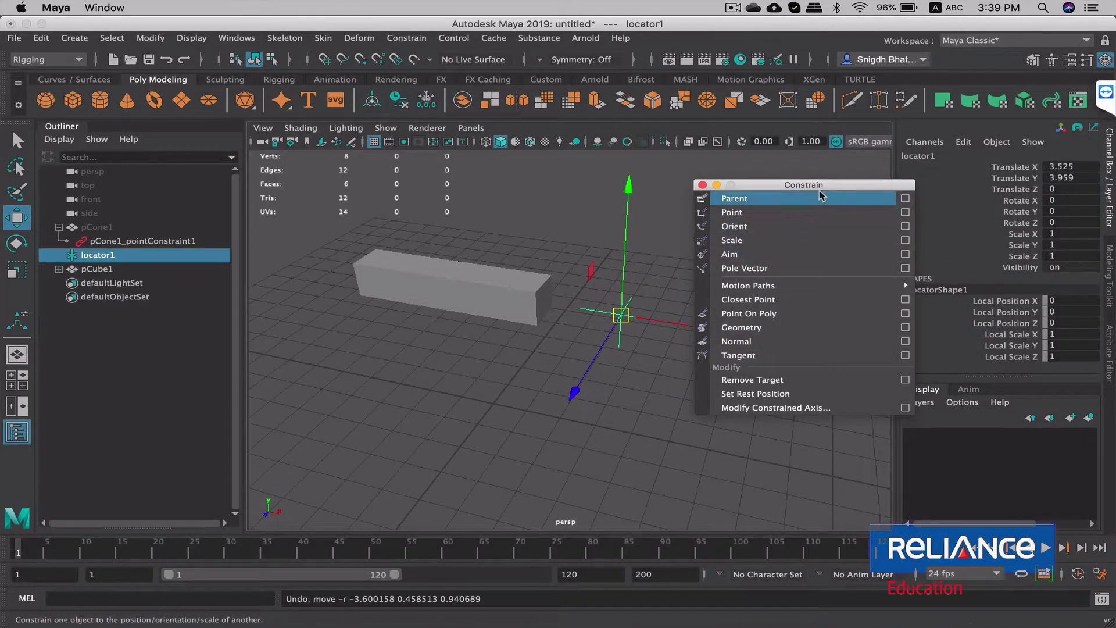
mouse_move(823, 186)
left_mouse_down()
mouse_move(803, 163)
mouse_move(811, 143)
left_mouse_up()
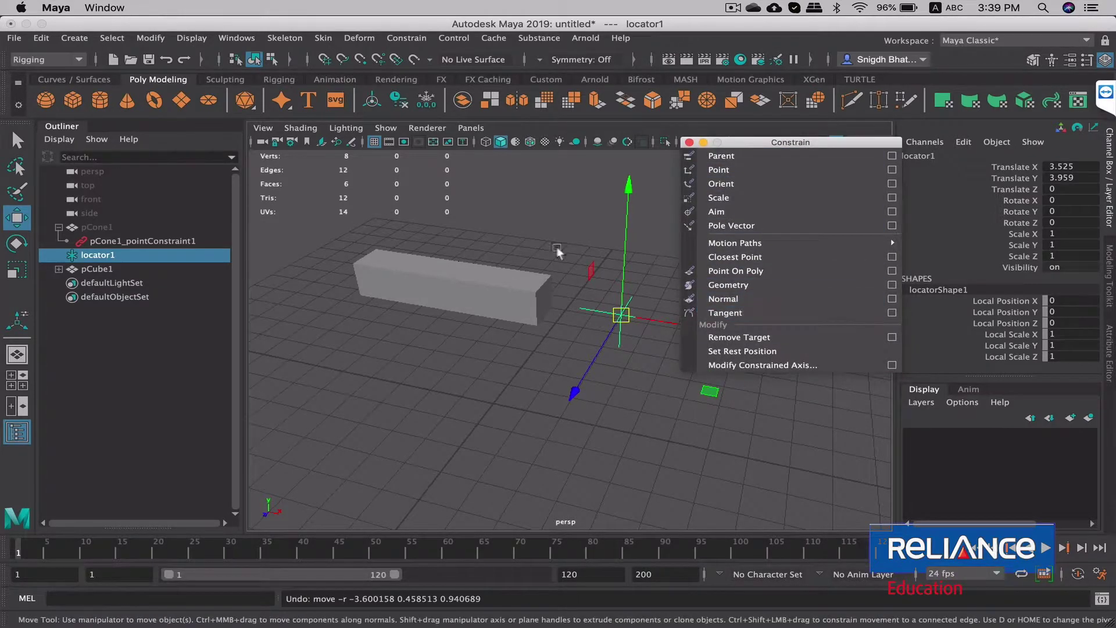
left_click_drag(608, 273, 640, 309, "alt")
key("q")
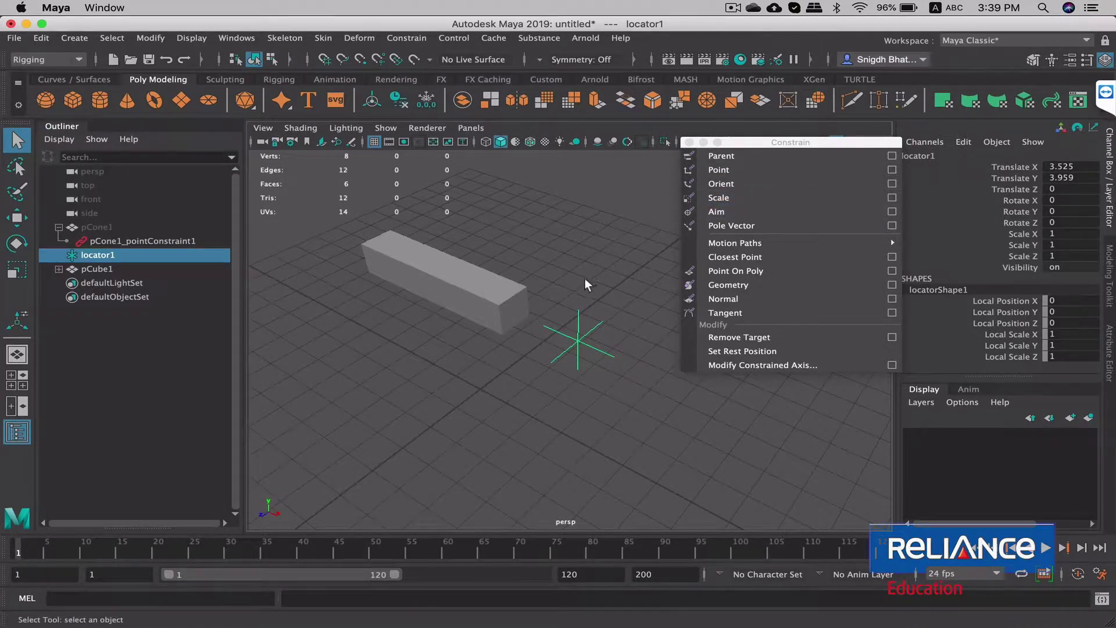
Create a polygon cylinder and move its pivot down to its base.
left_click_drag(540, 365, 541, 397, "alt")
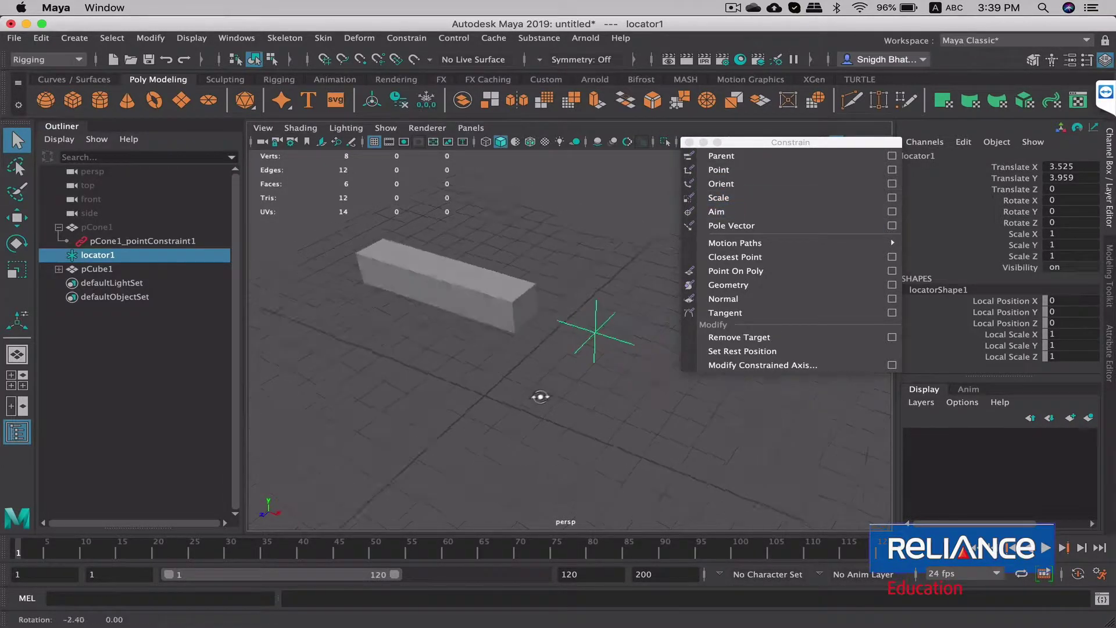
left_click(100, 100)
left_click_drag(364, 305, 487, 384, "alt")
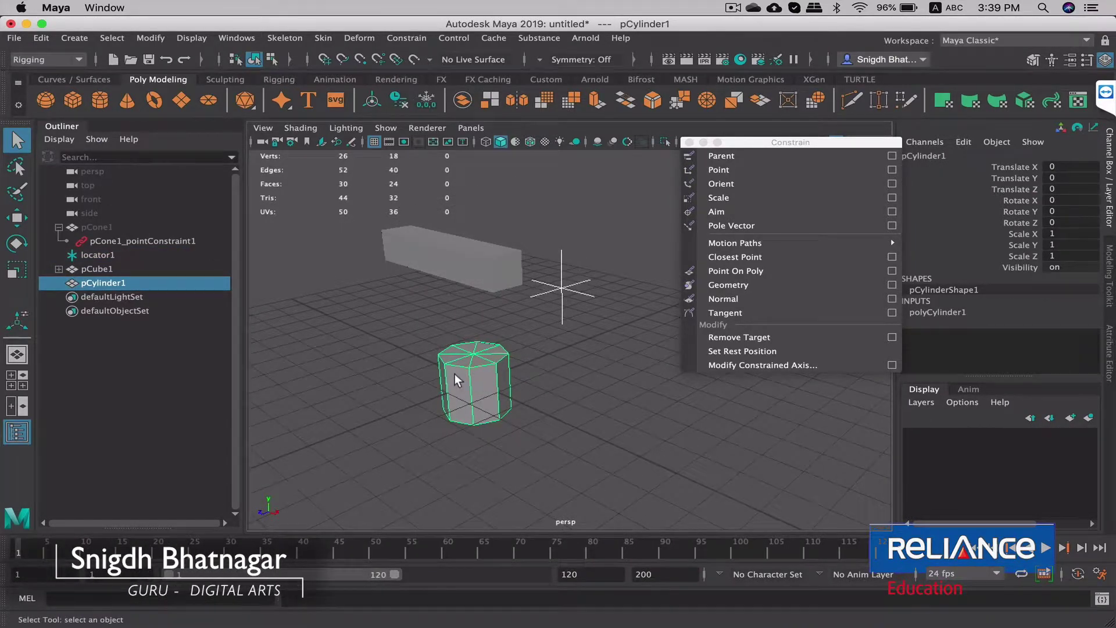
key("w")
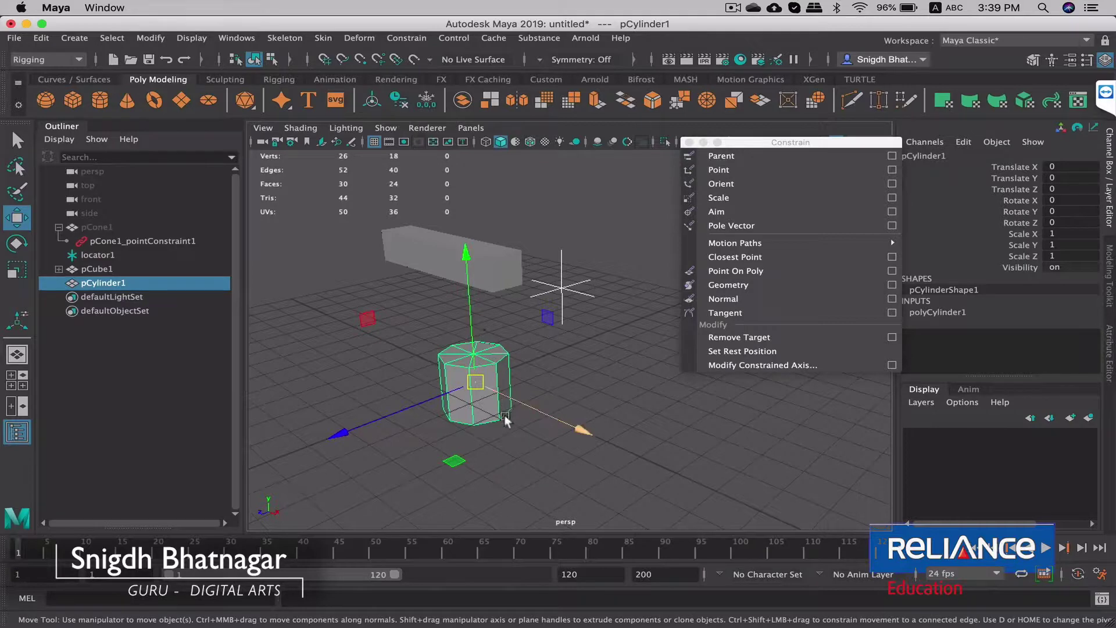
left_click_drag(471, 329, 505, 364, "alt")
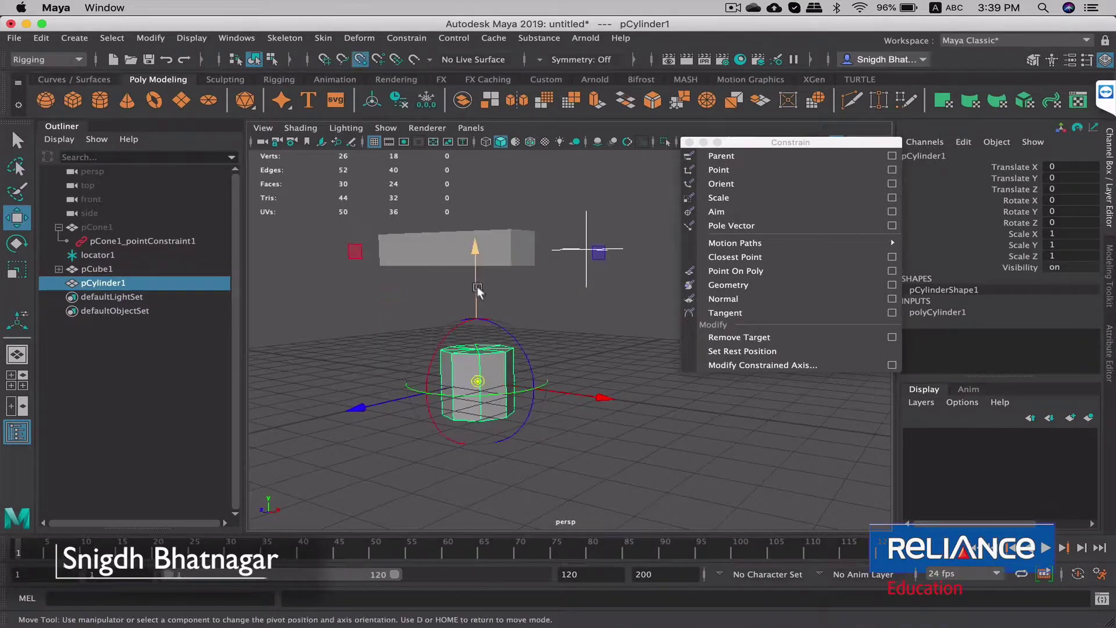
key("d")
left_click_drag(475, 284, 485, 407)
key("d")
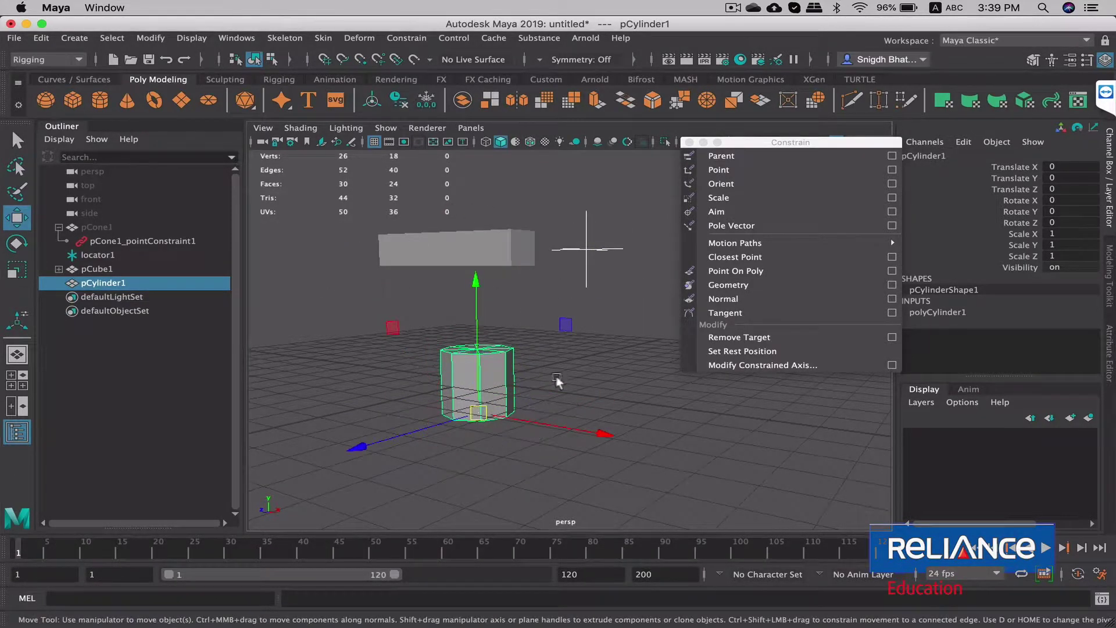
mouse_move(556, 376)
left_mouse_down("alt")
mouse_move(553, 403)
mouse_move(567, 290)
left_mouse_up("alt")
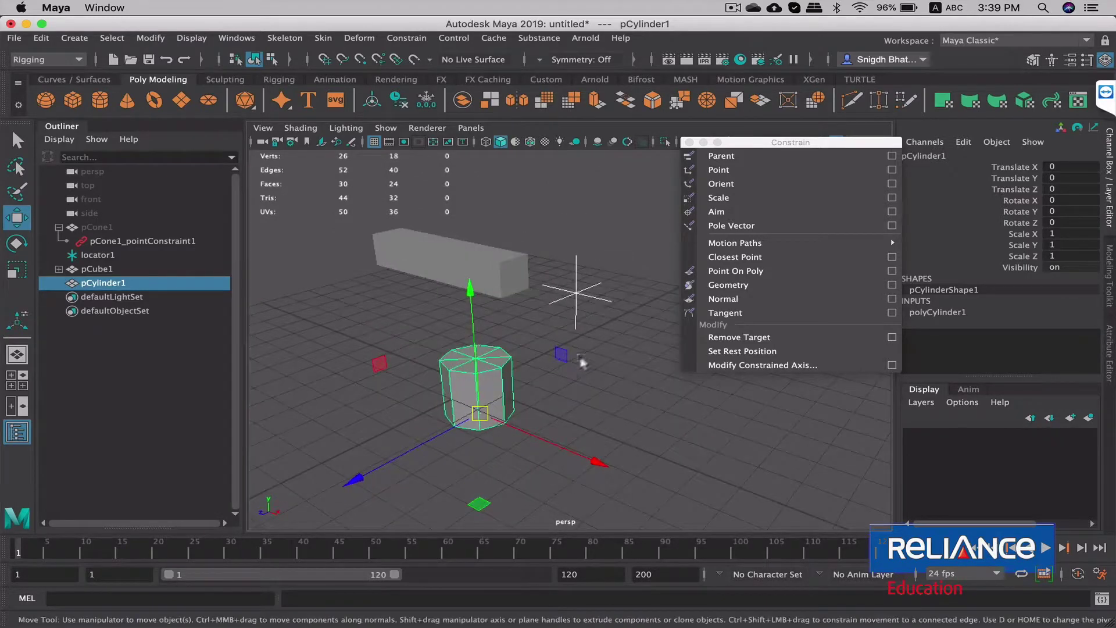
key("q")
Scale-constrain the cylinder to locator1 with reset settings and Maintain offset on.
left_click(574, 273)
left_click(494, 343, "shift")
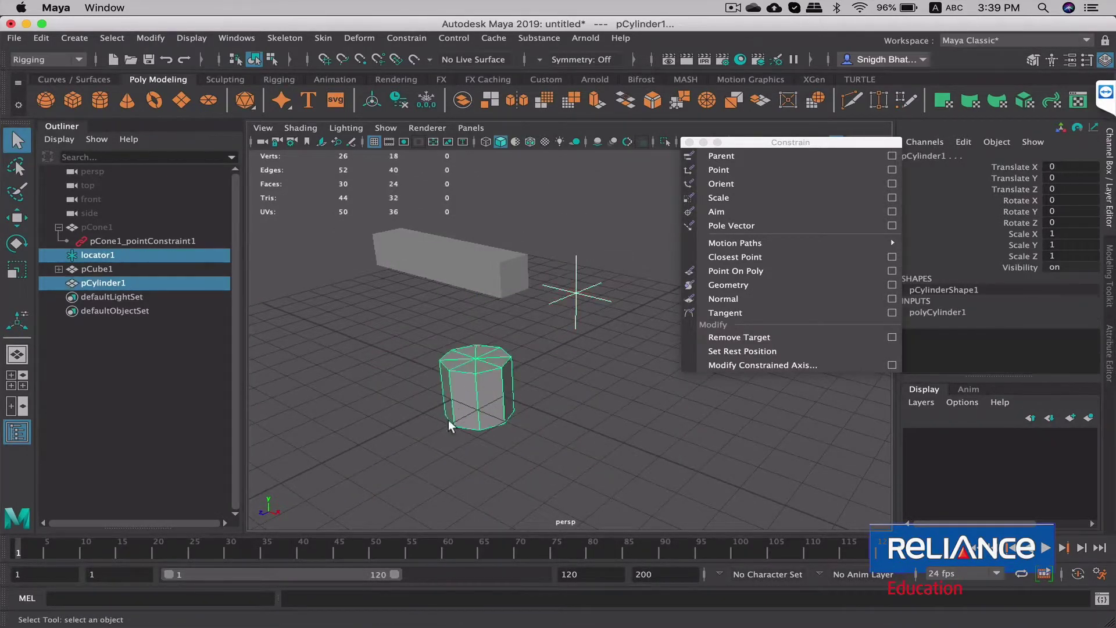
left_click(892, 197)
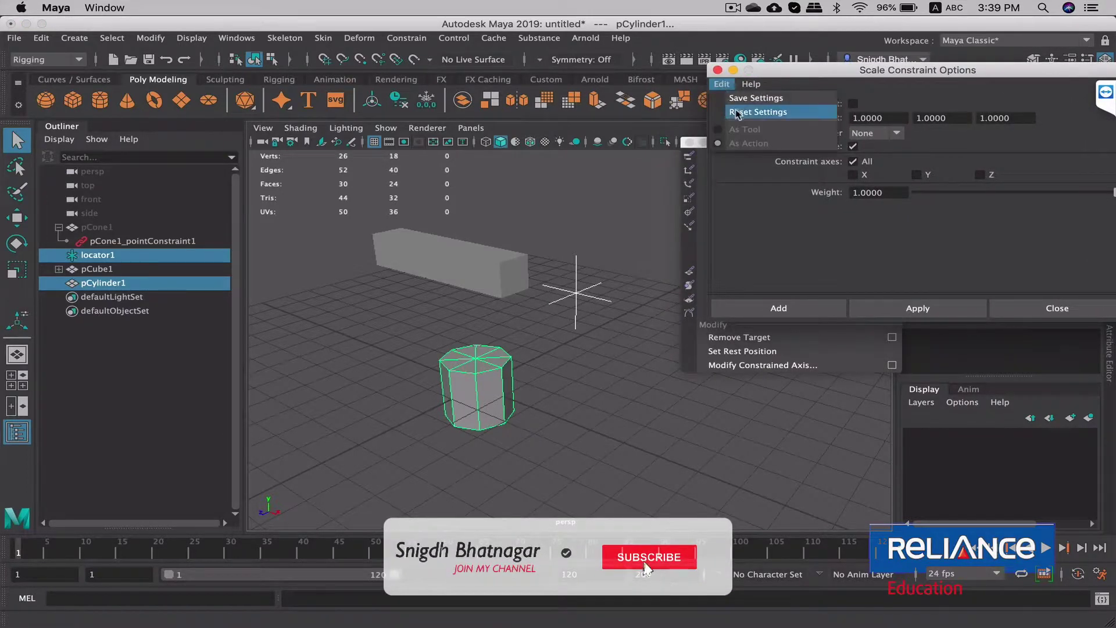
left_click(739, 110)
left_click(852, 103)
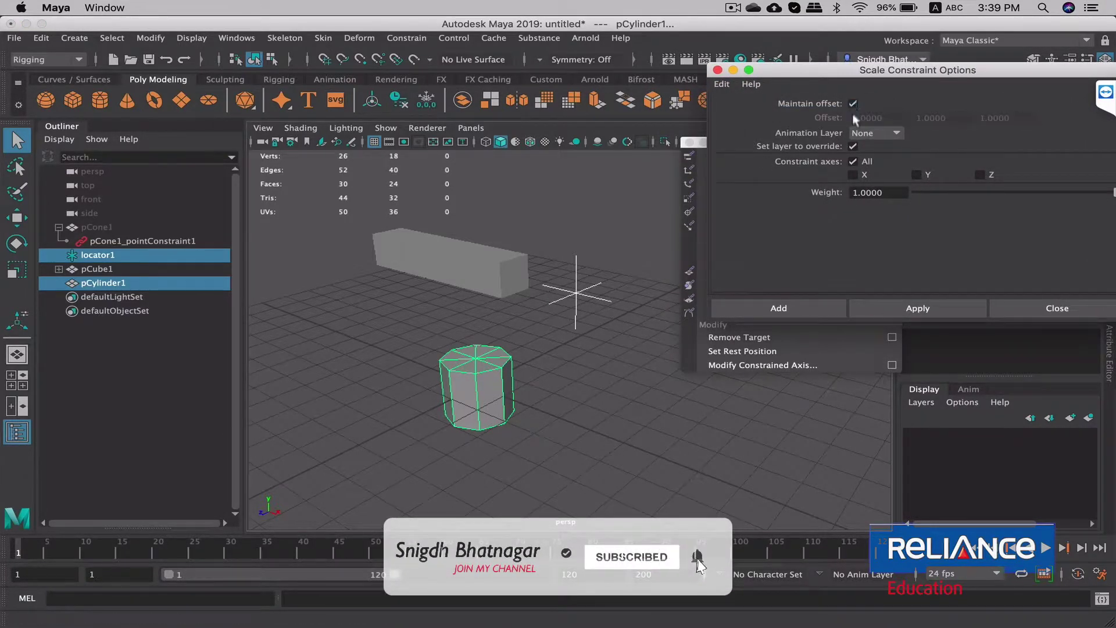
left_click_drag(901, 70, 845, 74)
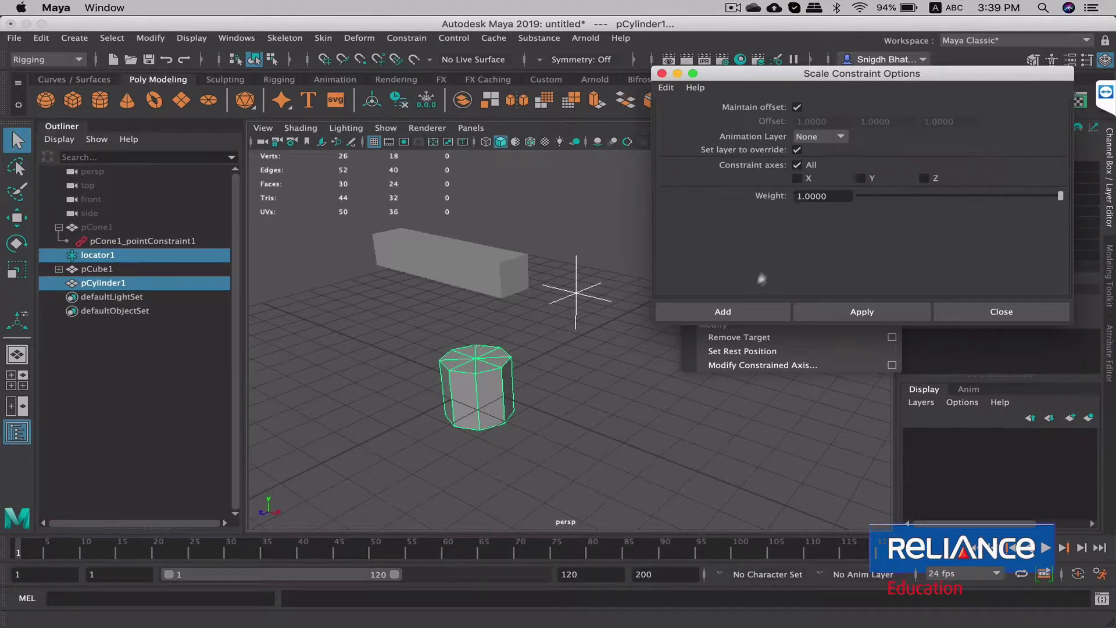
left_click(734, 309)
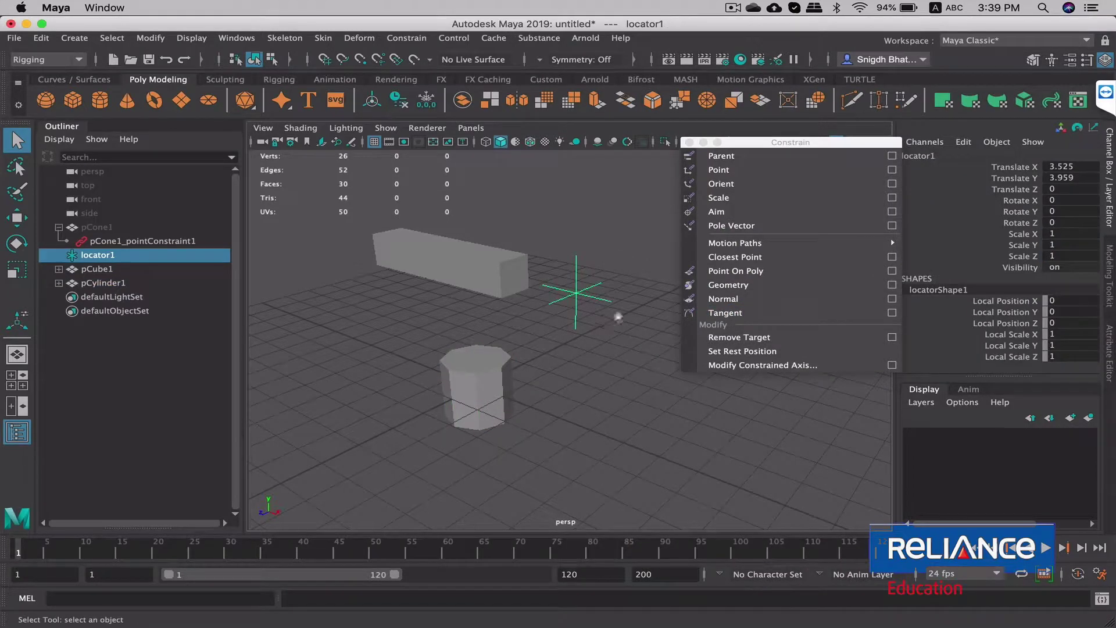
Scale locator1 to confirm the cylinder follows, then undo the scaling.
key("e")
key("r")
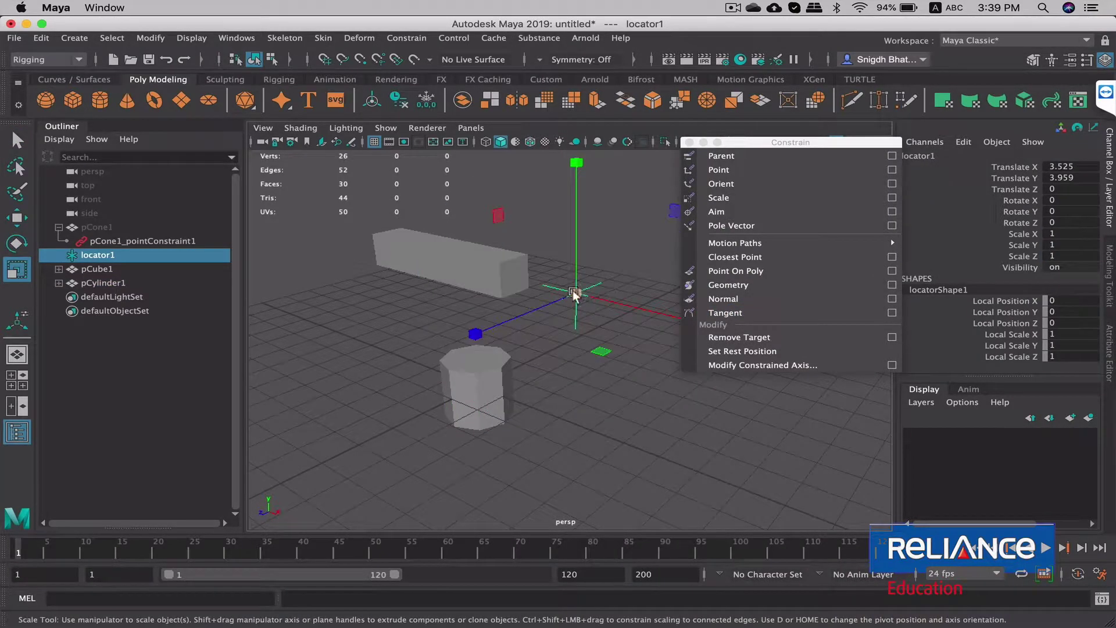
left_click_drag(573, 293, 620, 277)
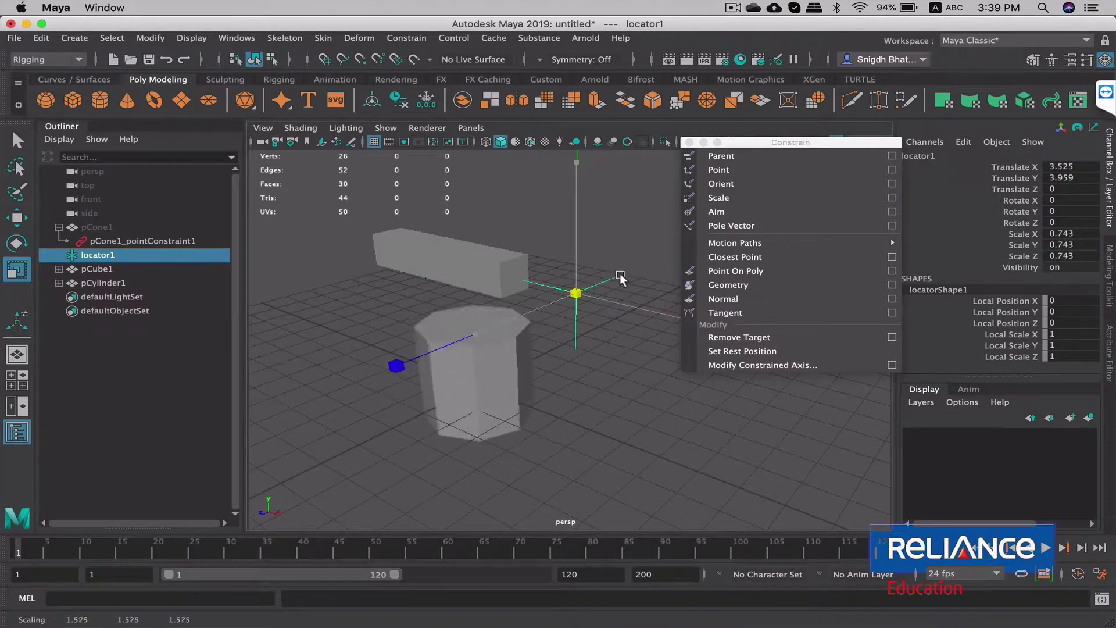
left_click_drag(621, 278, 610, 340)
key("ctrl+z")
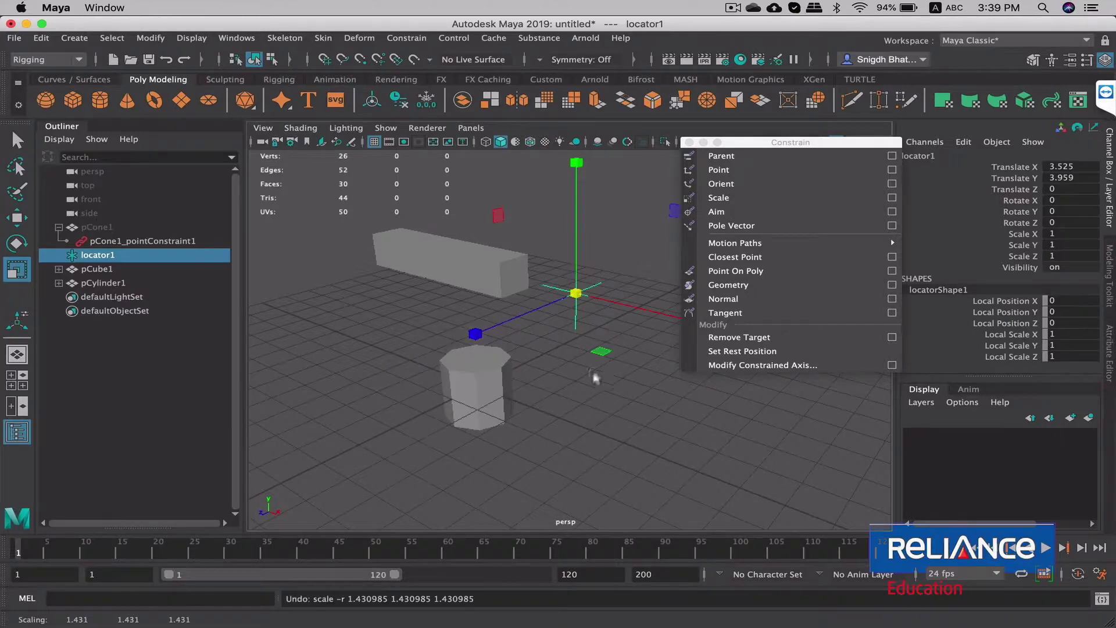
left_click_drag(595, 378, 611, 384, "alt")
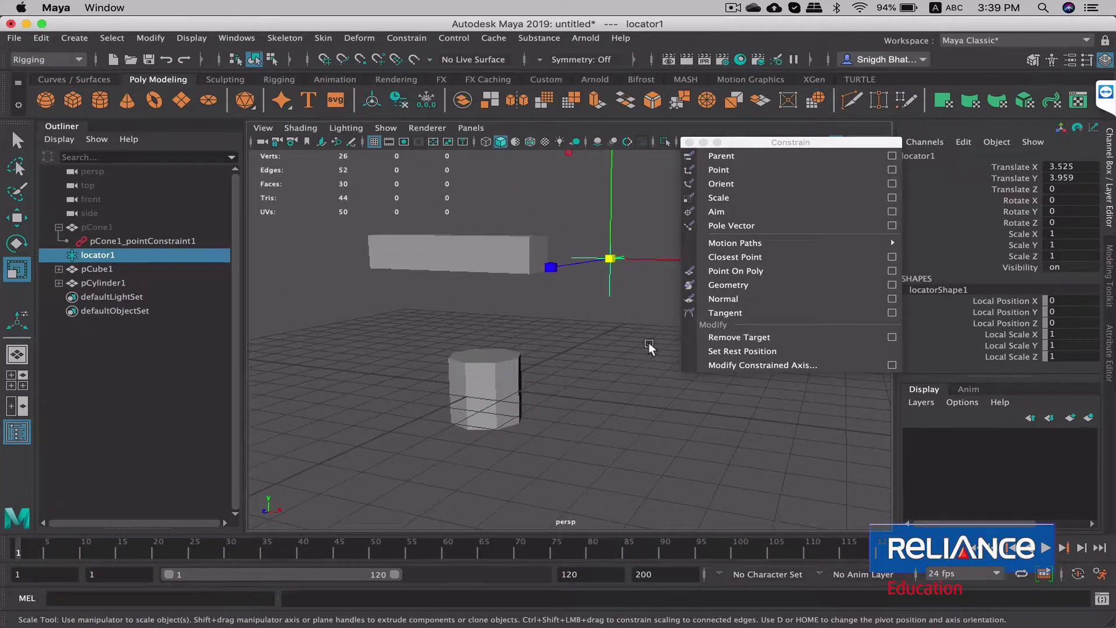
left_click_drag(625, 265, 574, 326, "alt")
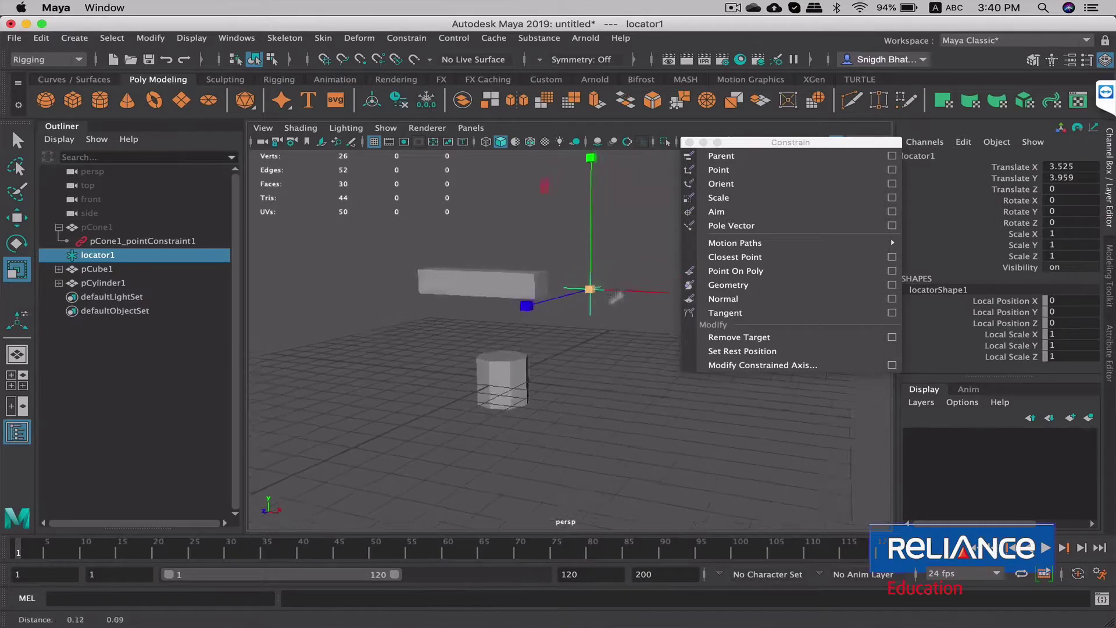
Clear the selection and move the floating constraint-type tear-off aside.
key("q")
left_click(598, 290)
left_click_drag(597, 291, 662, 309, "alt")
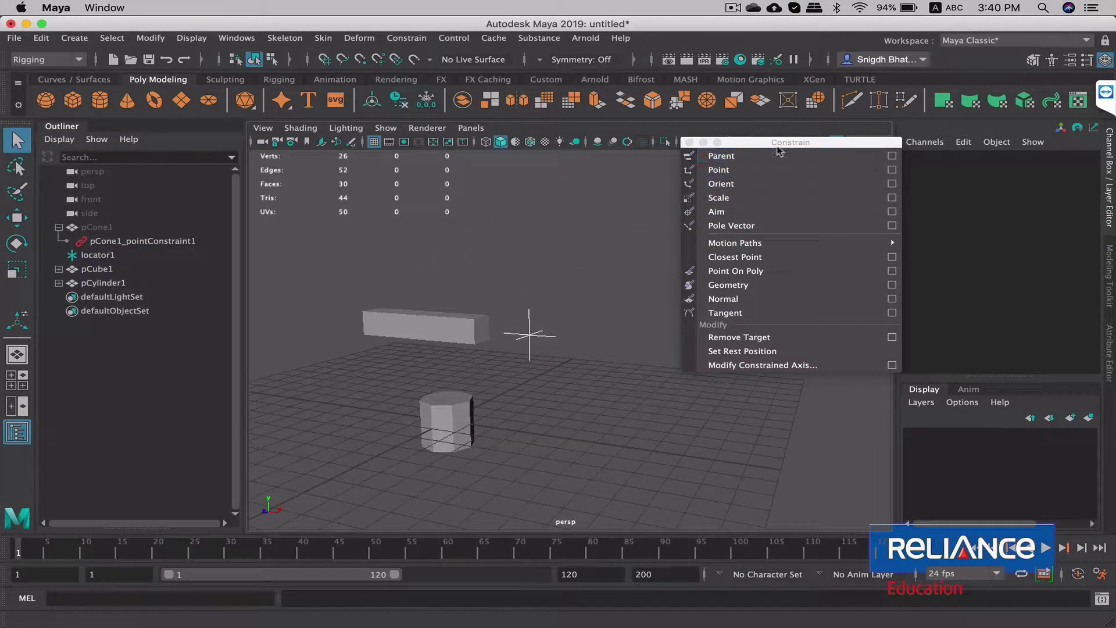
left_click_drag(779, 148, 756, 153)
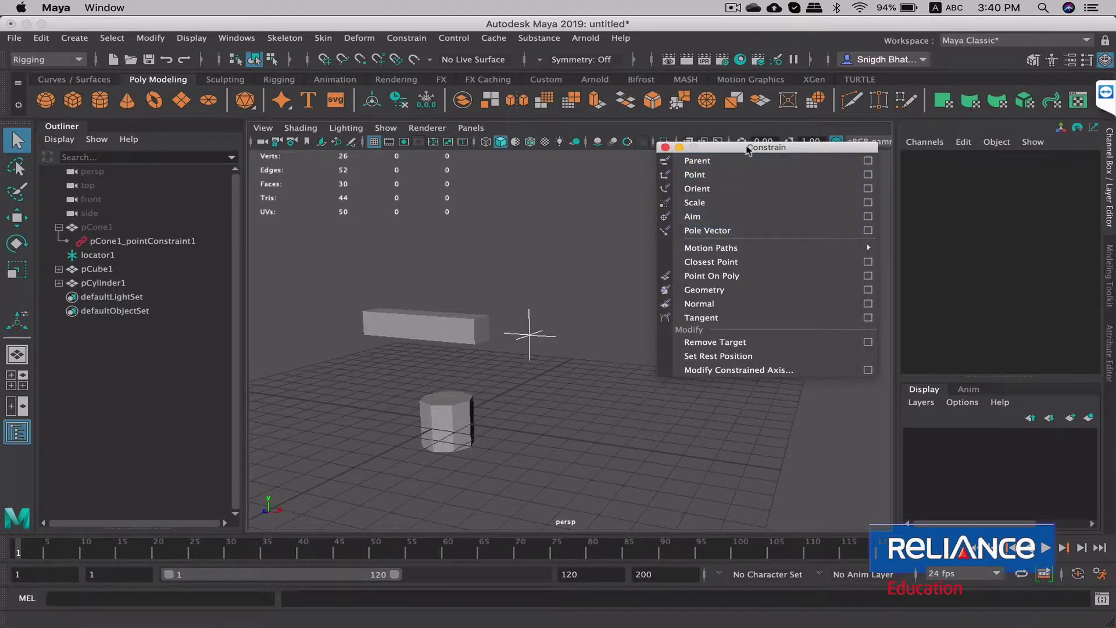
mouse_move(748, 149)
left_mouse_down()
mouse_move(757, 159)
mouse_move(741, 167)
left_mouse_up()
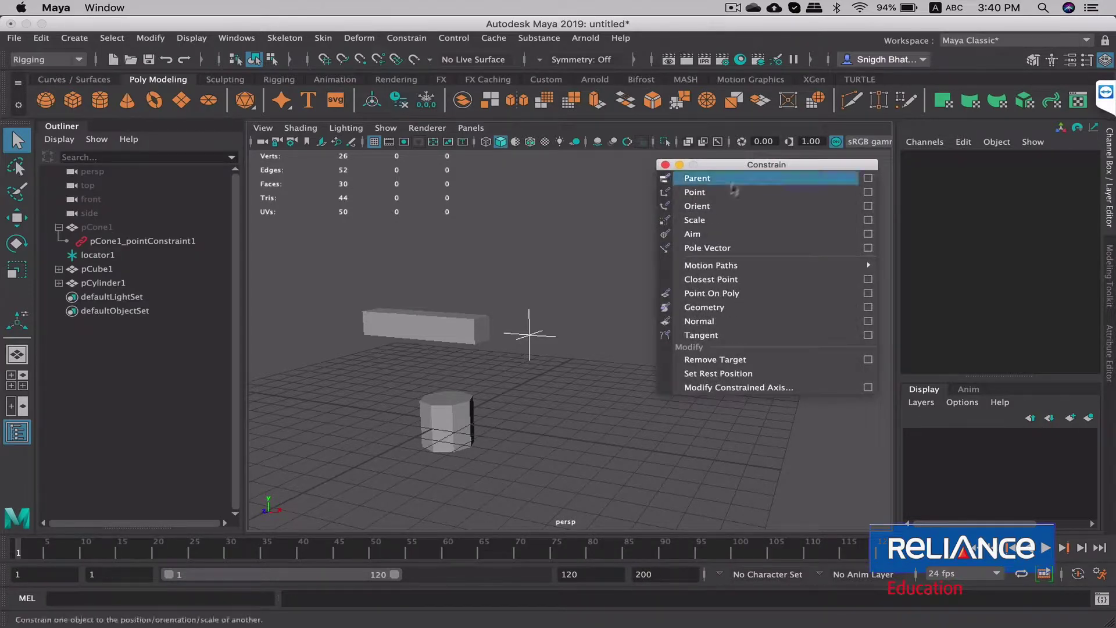
left_click(593, 350)
mouse_move(710, 265)
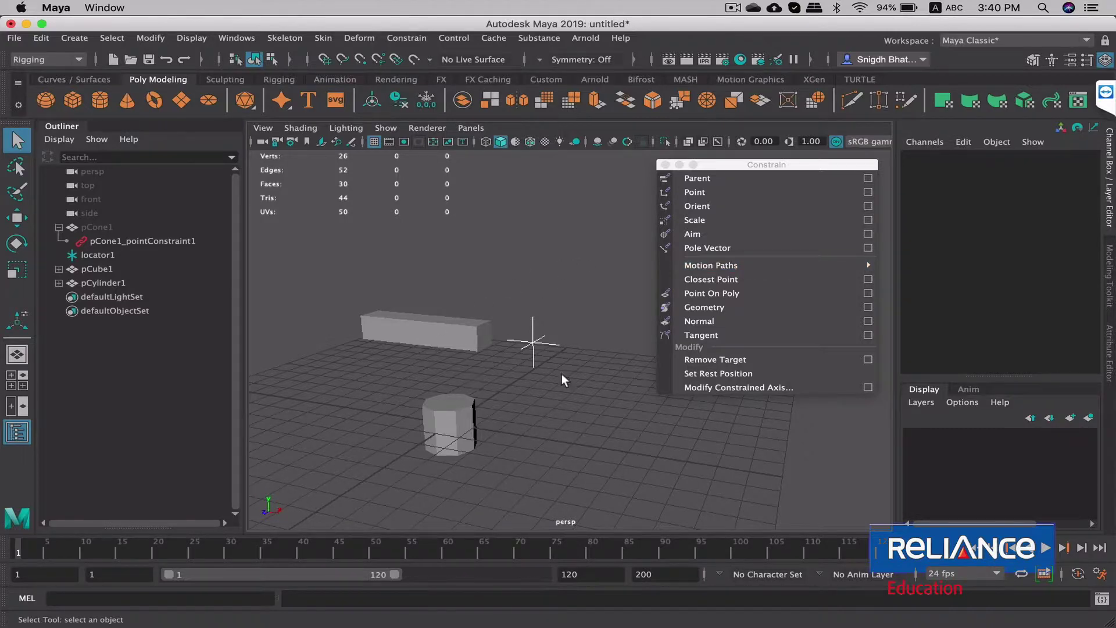
mouse_move(561, 374)
left_mouse_down("alt")
mouse_move(538, 310)
mouse_move(372, 425)
left_mouse_up("alt")
Delete the selected objects and maximise the side view.
key("Delete")
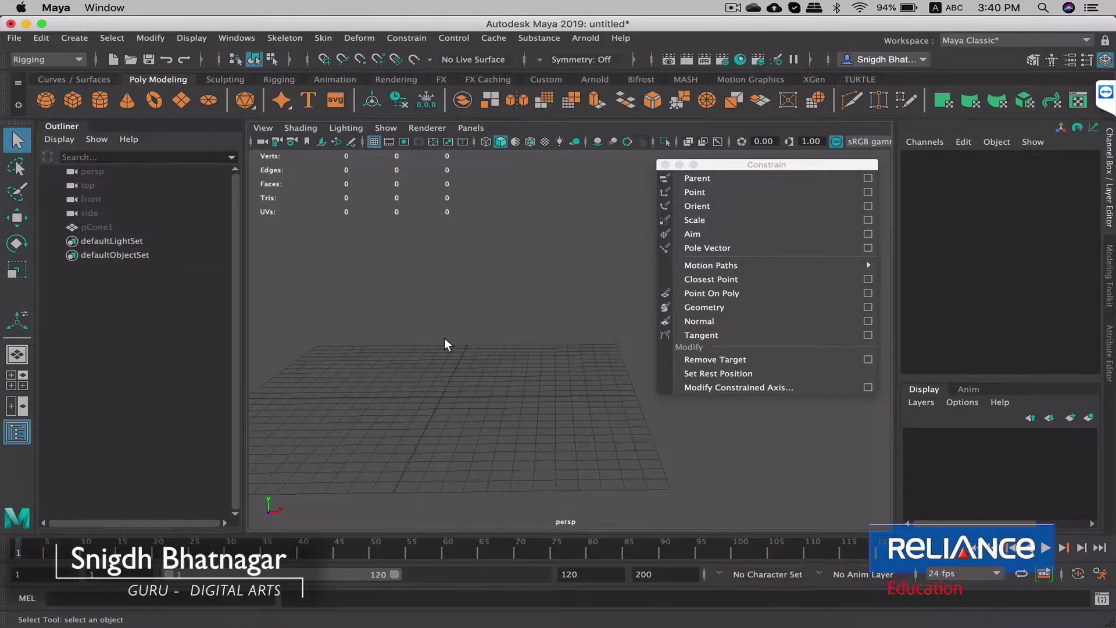
key("space")
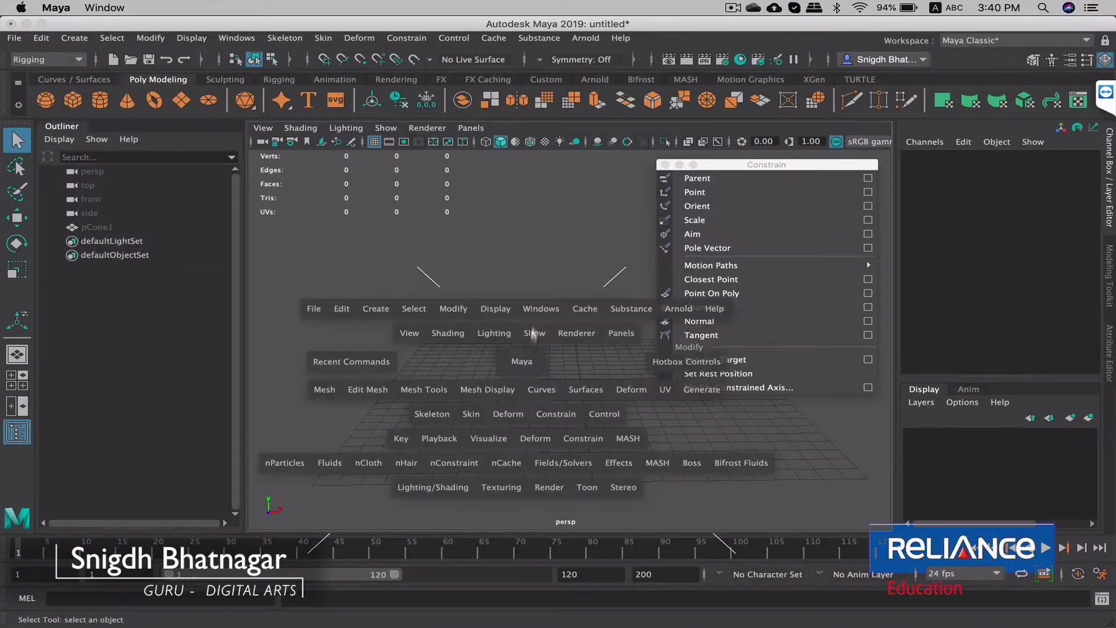
key("space")
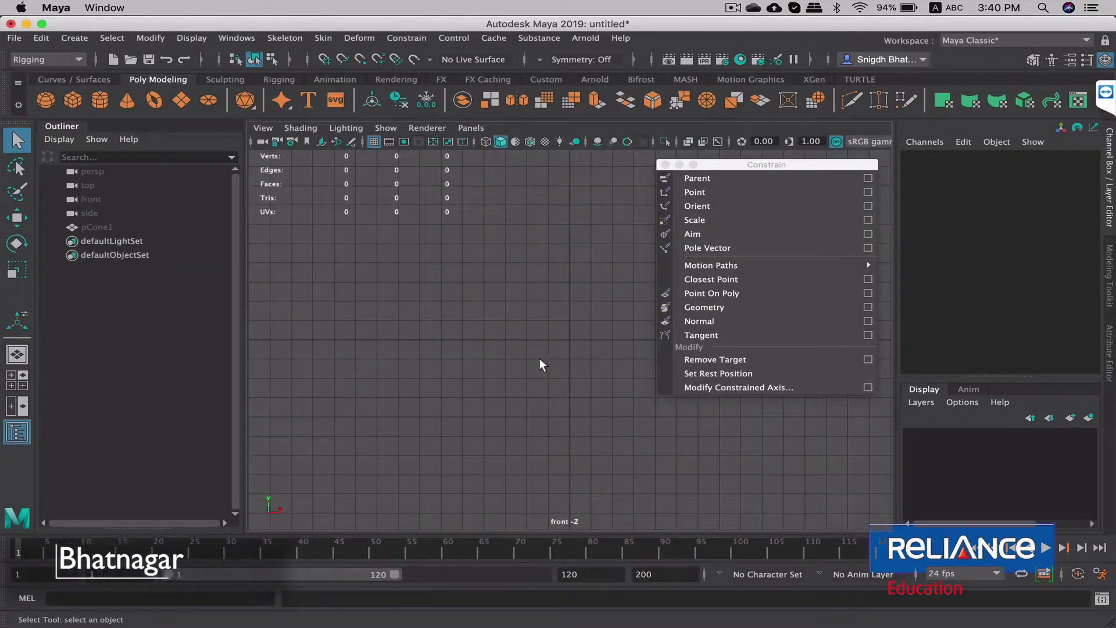
key("space")
key("space")
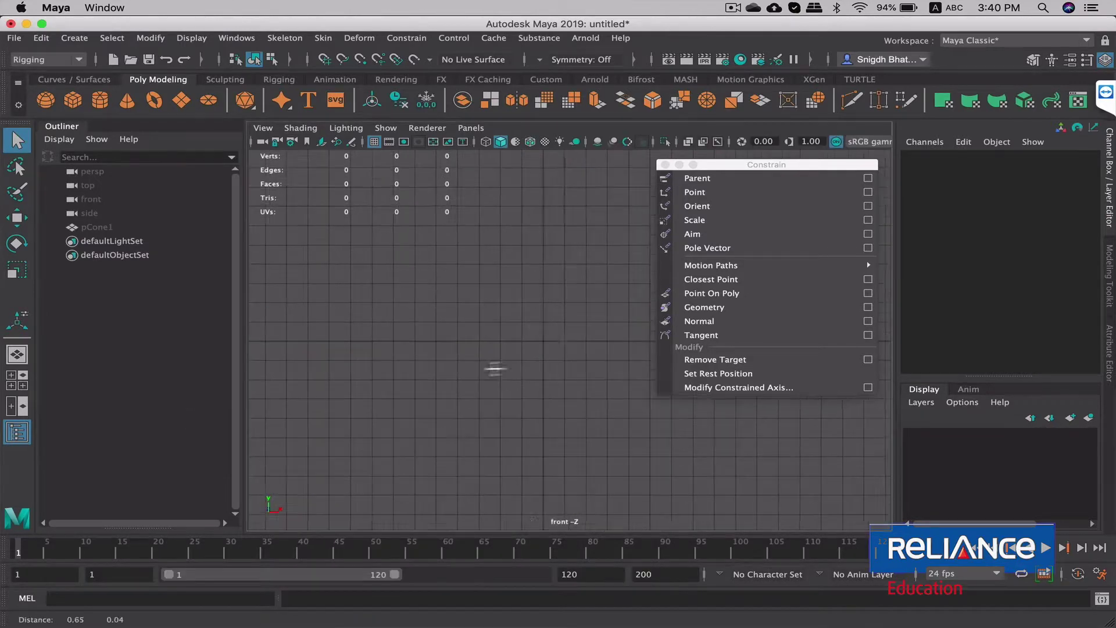
key("space")
key("space")
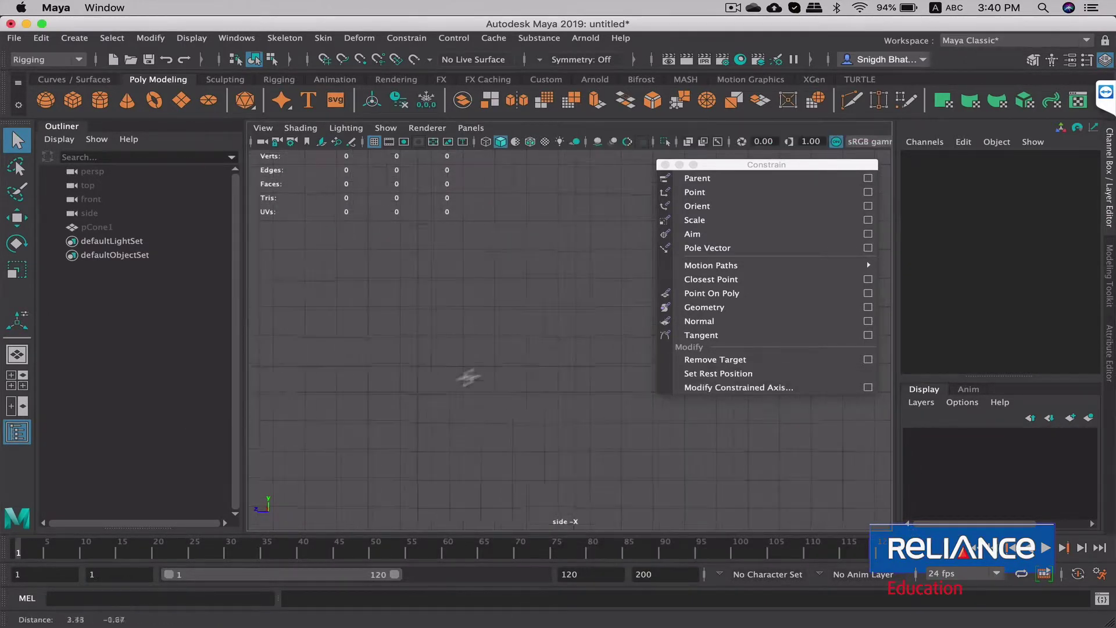
Move the Constrain tear-off aside and pick NURBS Circle from the Curves/Surfaces shelf.
left_click_drag(733, 165, 923, 171)
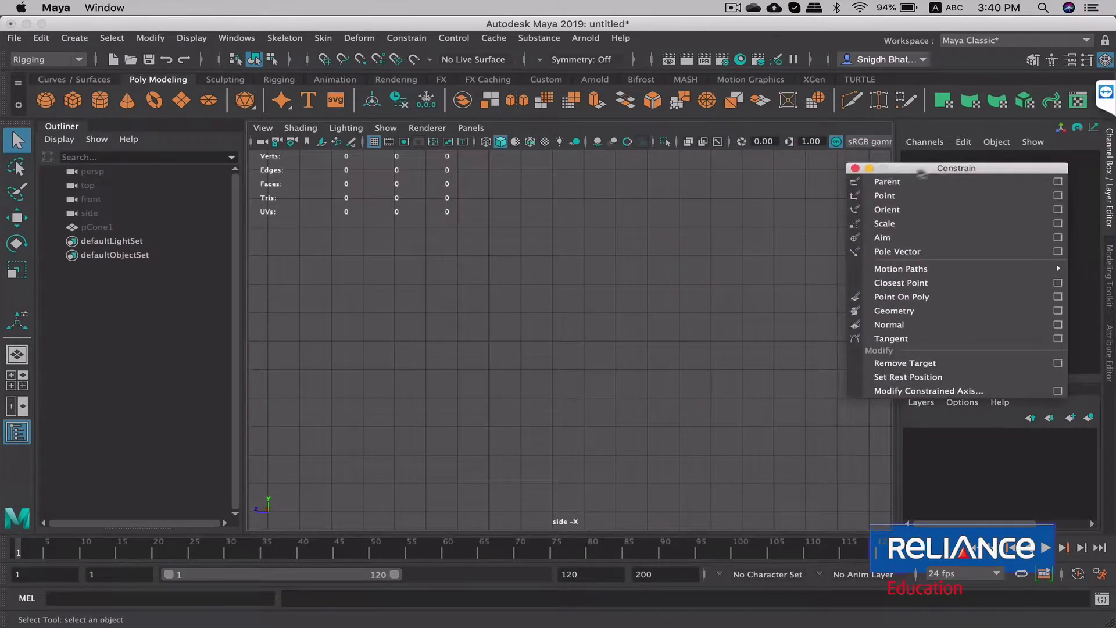
left_click(491, 306)
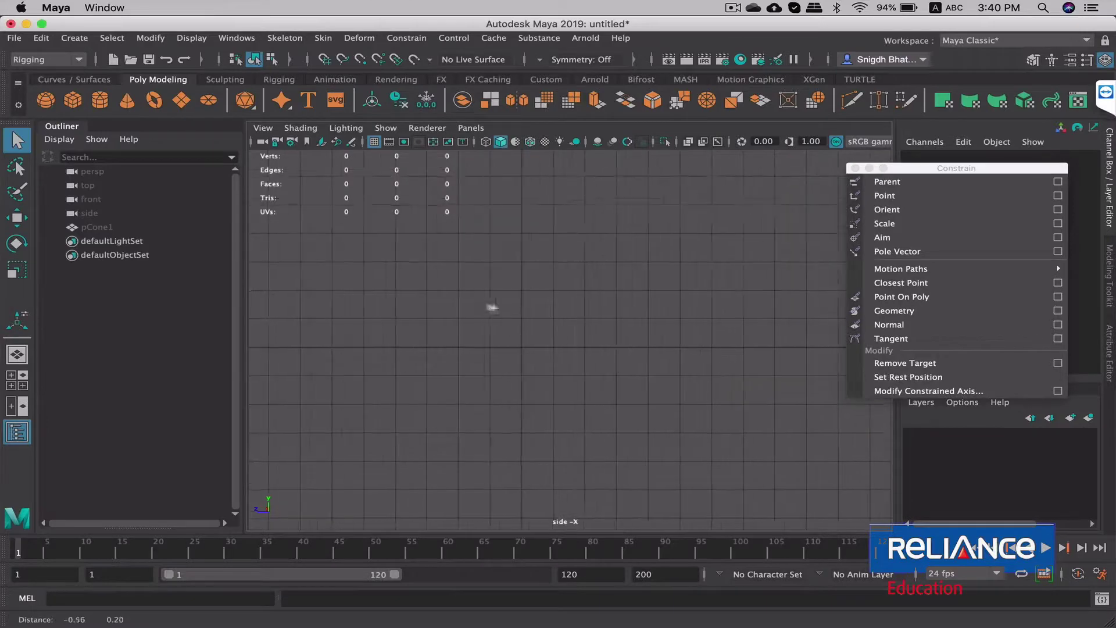
left_click(82, 78)
left_click(46, 100)
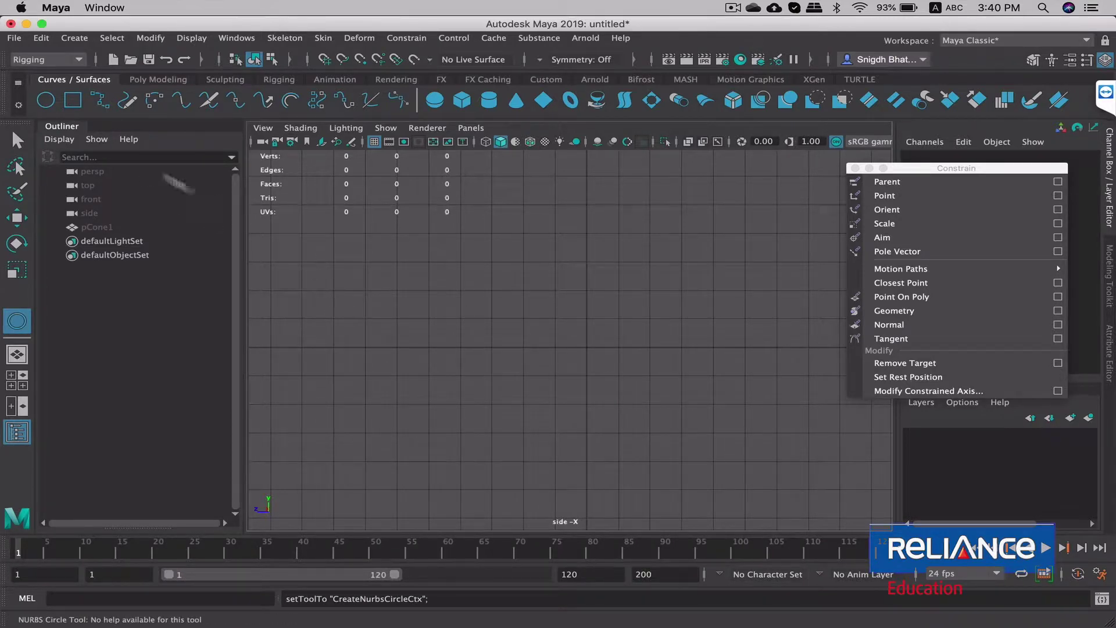
Draw a long NURBS square, nurbsSquare1, on the side-view grid with grid snapping.
left_click(72, 100)
key("x")
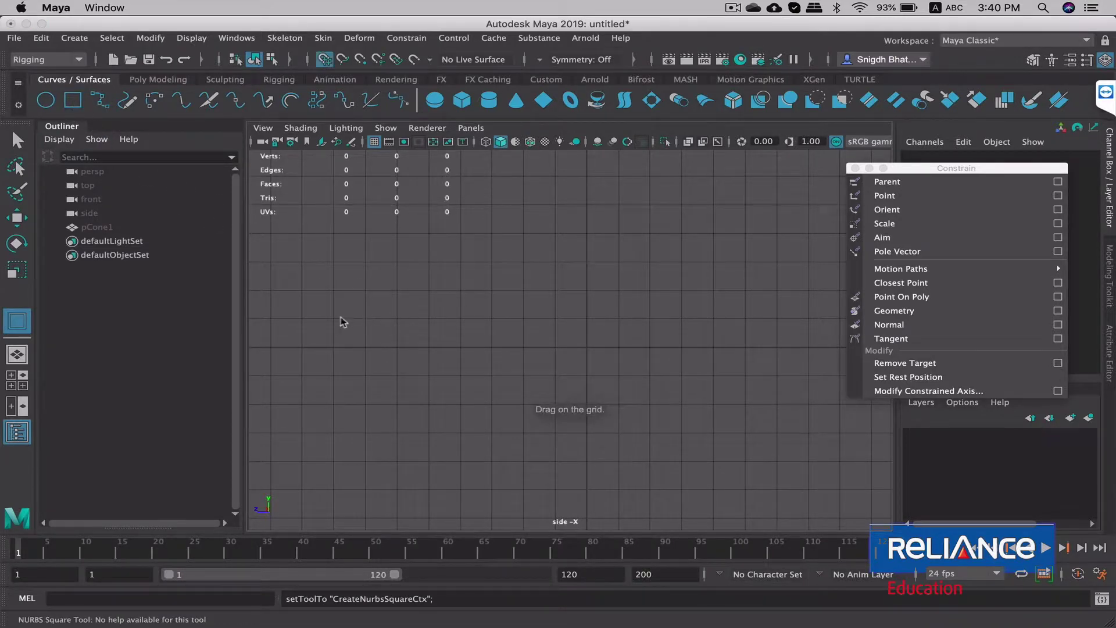
left_click_drag(334, 318, 745, 375)
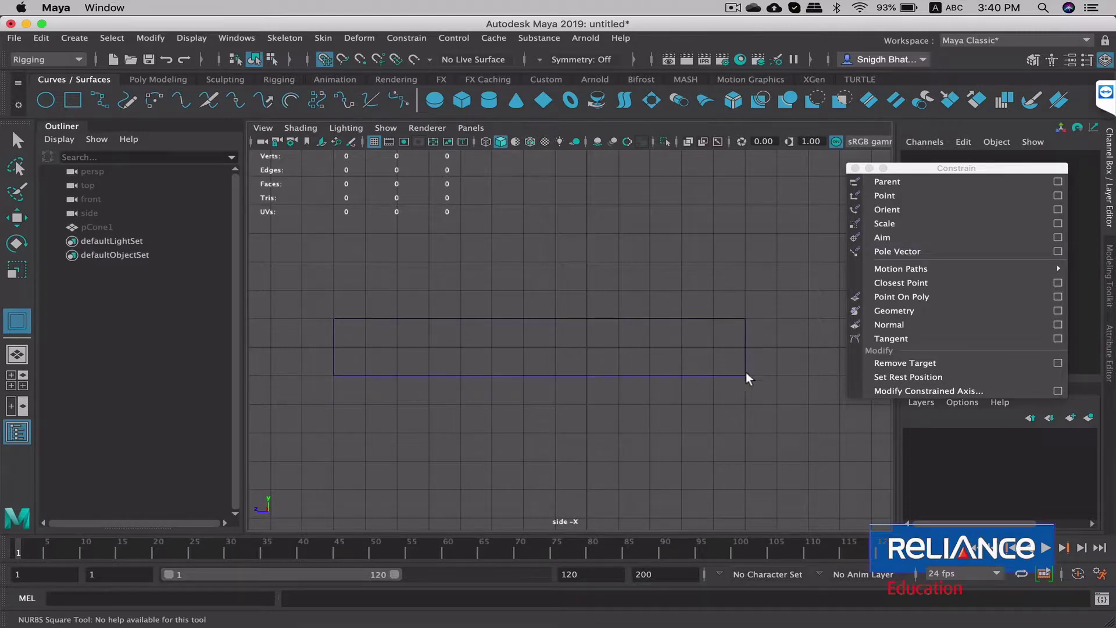
left_click_drag(781, 368, 781, 368)
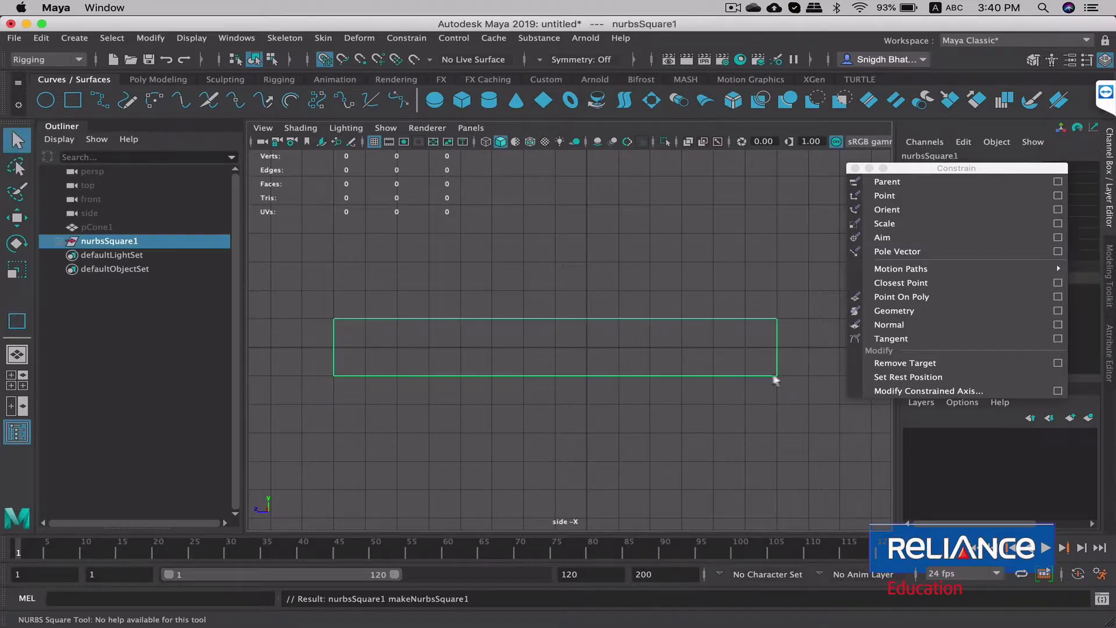
middle_click_drag(438, 341, 492, 333, "alt")
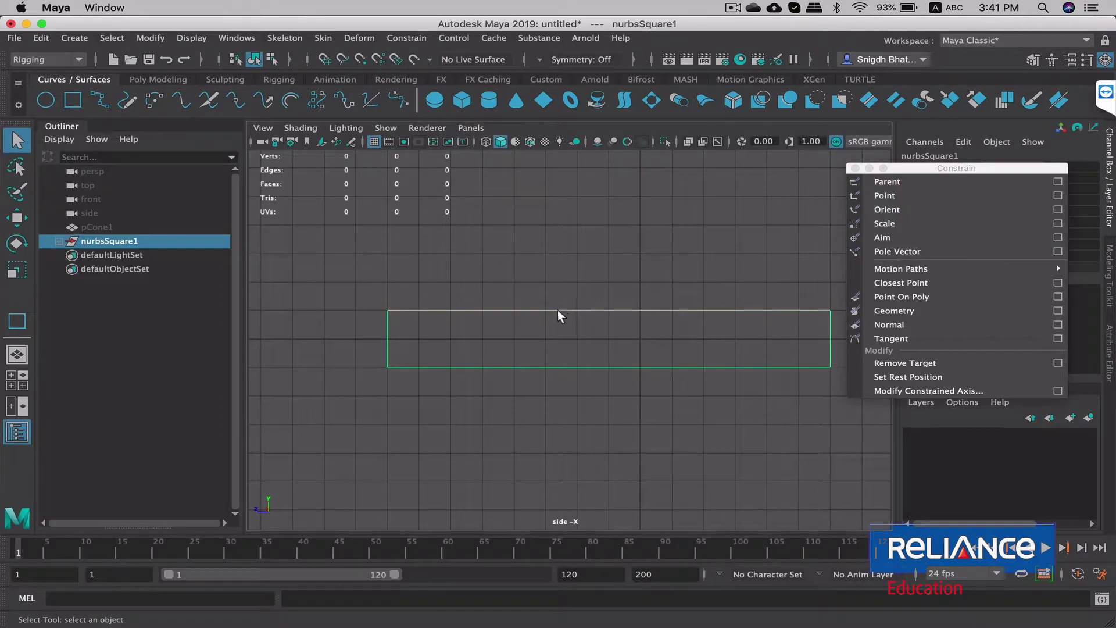
Inspect the rectangle's control vertices and top-edge edit points, then return to object mode.
right_click_drag(557, 309, 482, 272)
right_click_drag(607, 319, 609, 321)
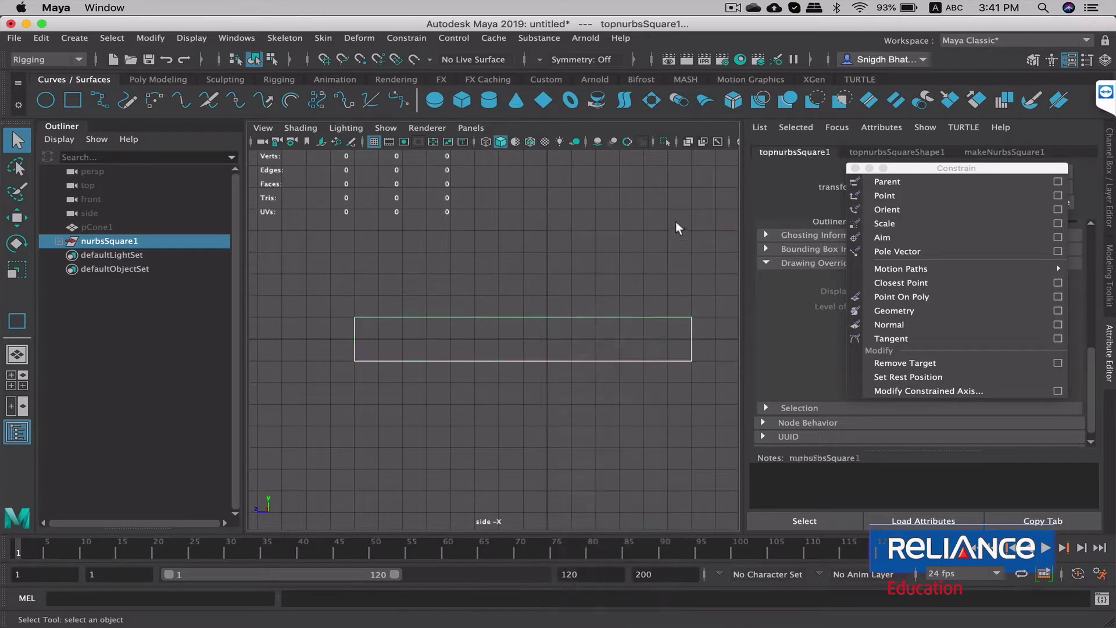
left_click(342, 424)
left_click(490, 318)
right_click(492, 319)
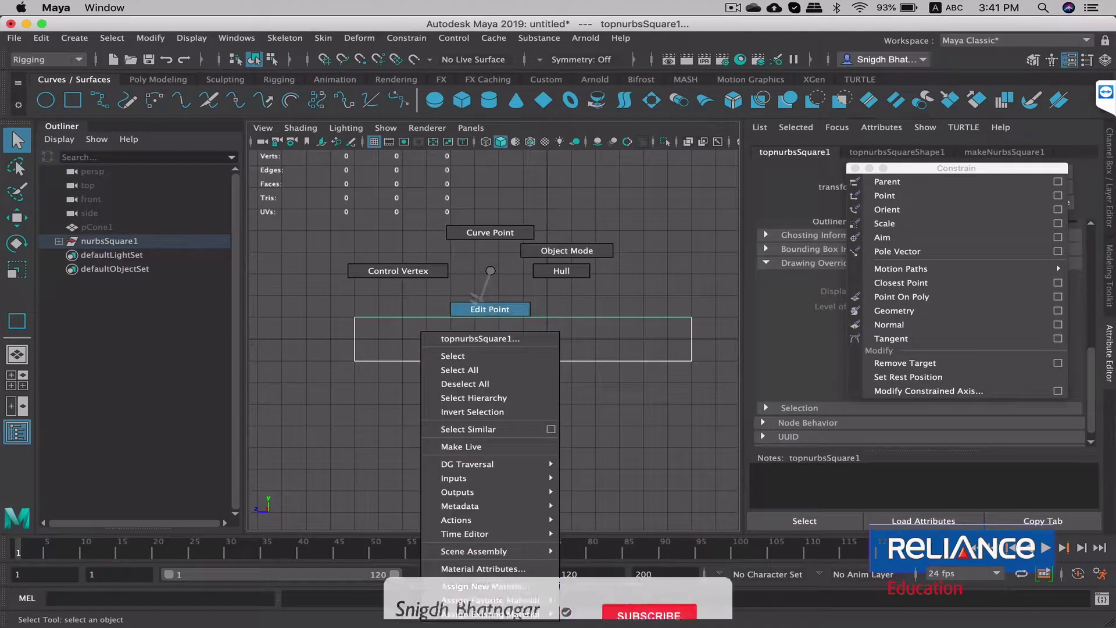
left_click(492, 314)
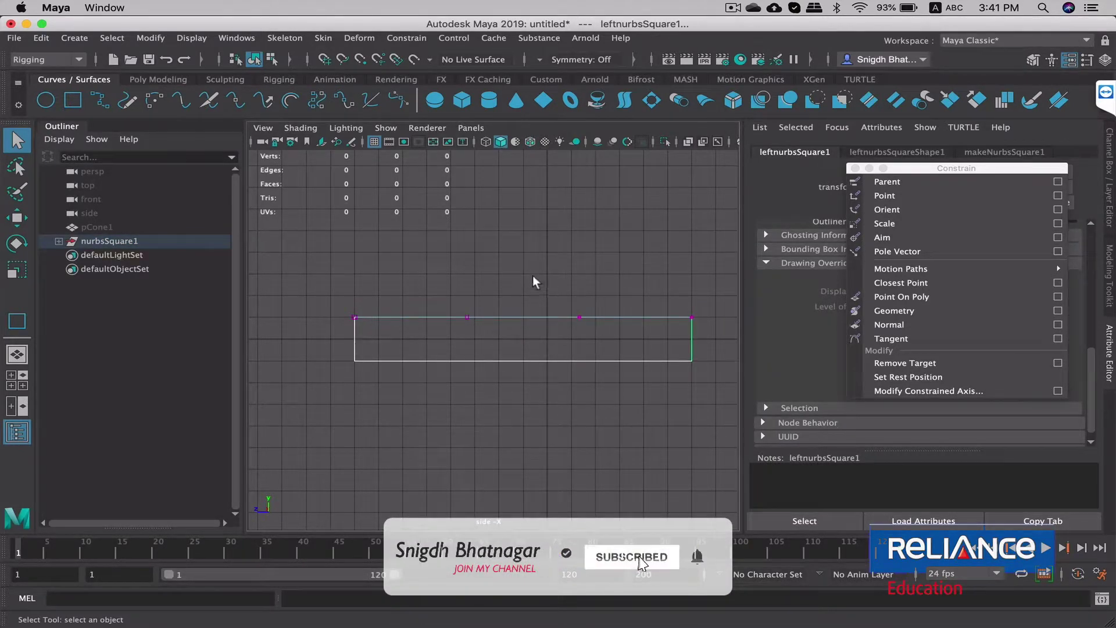
left_click(531, 277)
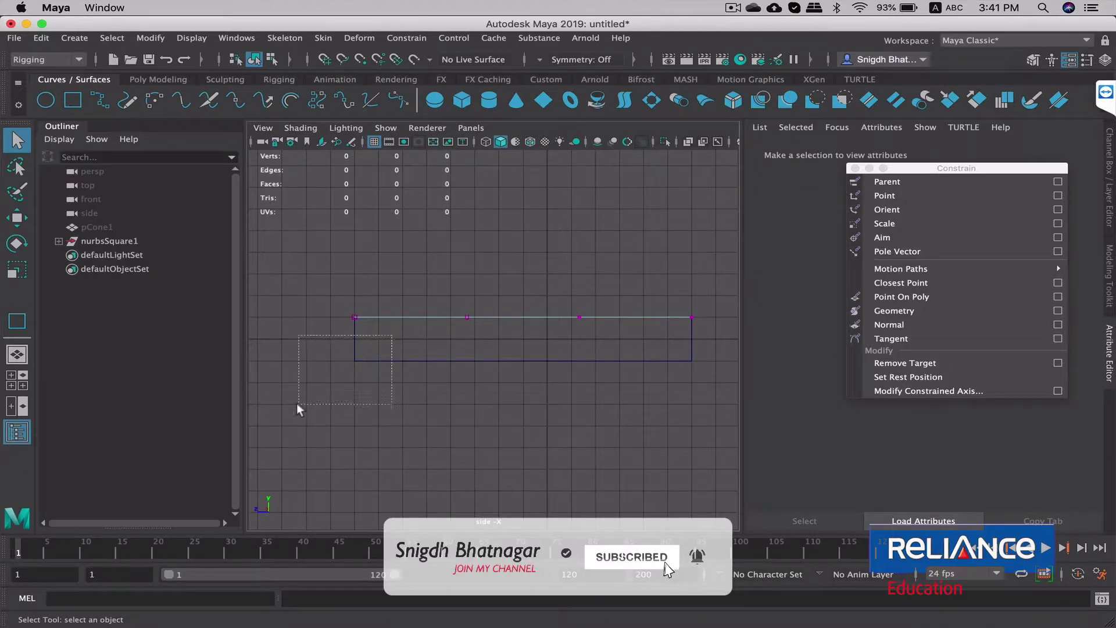
left_click_drag(296, 403, 296, 403)
key("F8")
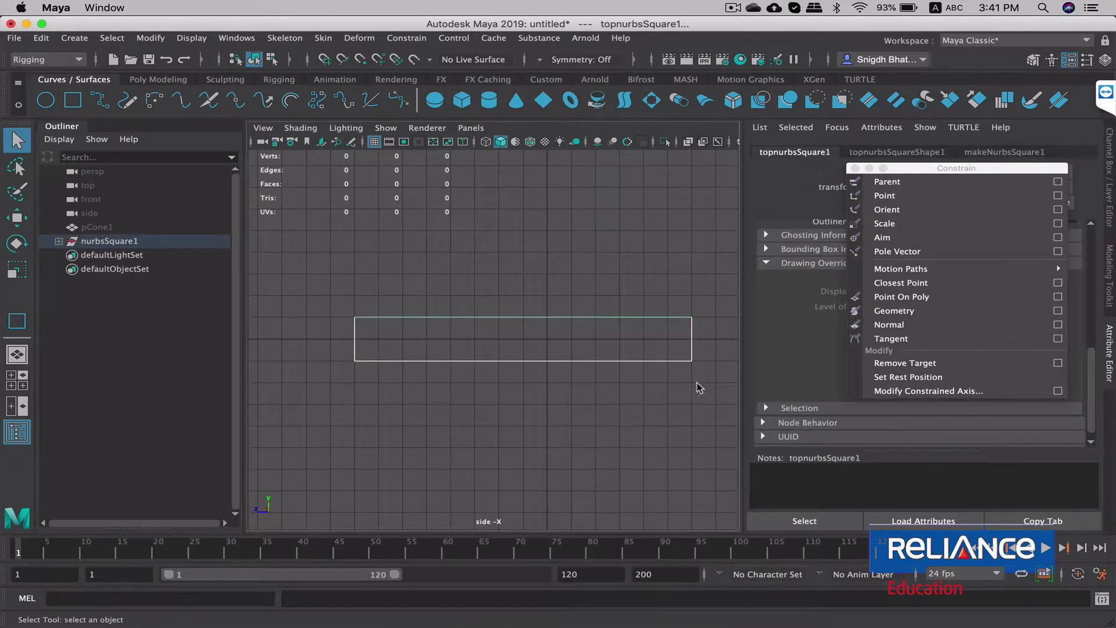
left_click(698, 385)
Draw nurbsCircle1 in the side view, move it right and scale it to about double.
left_click(46, 100)
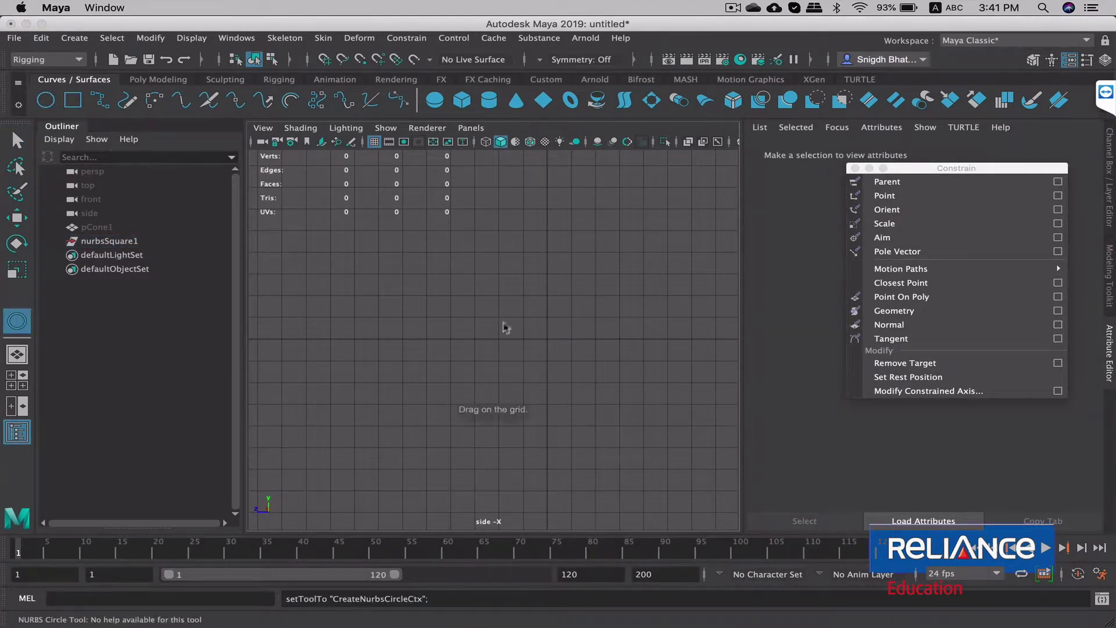
mouse_move(354, 321)
left_mouse_down()
mouse_move(425, 346)
mouse_move(401, 334)
left_mouse_up()
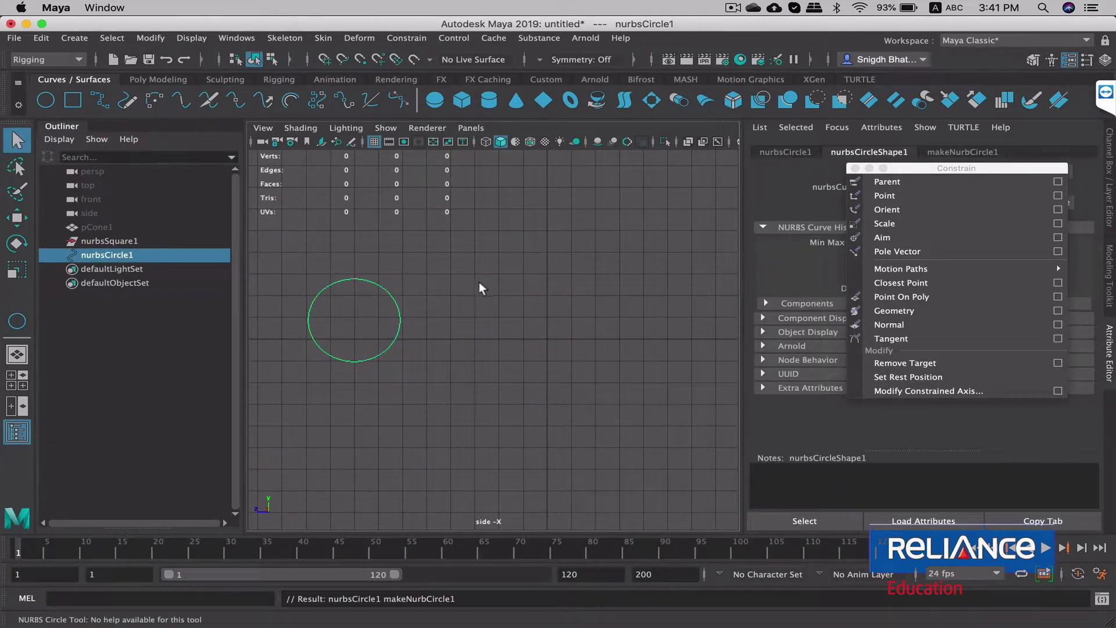
key("w")
left_click_drag(311, 319, 640, 344)
key("r")
key("q")
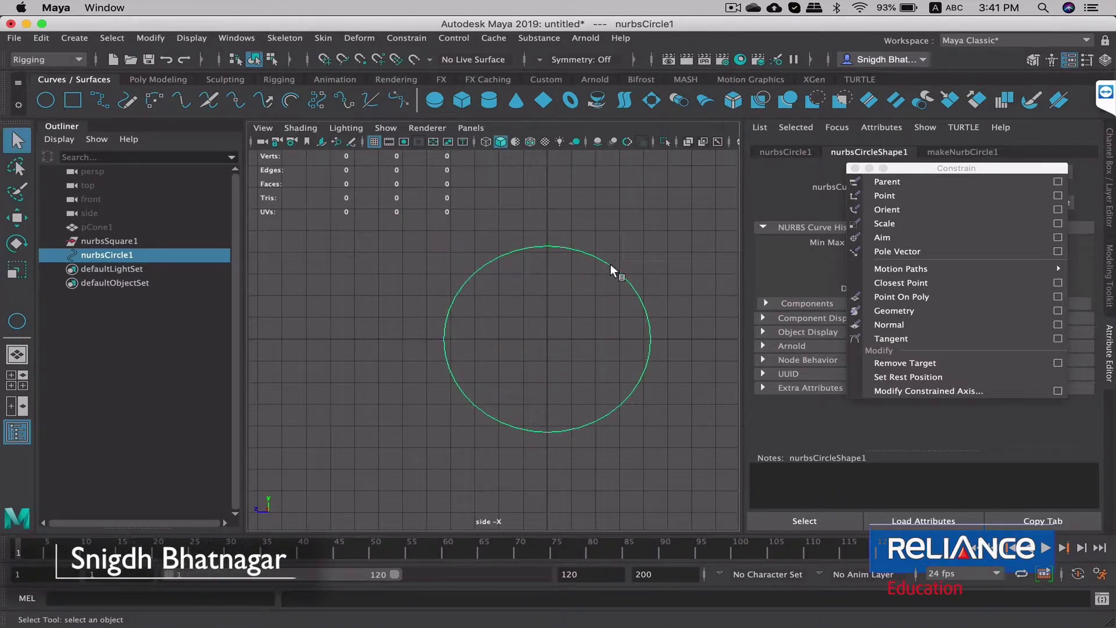
Try pulling the circle's upper-right and top control vertices, undoing each edit.
right_click_drag(610, 270, 523, 263)
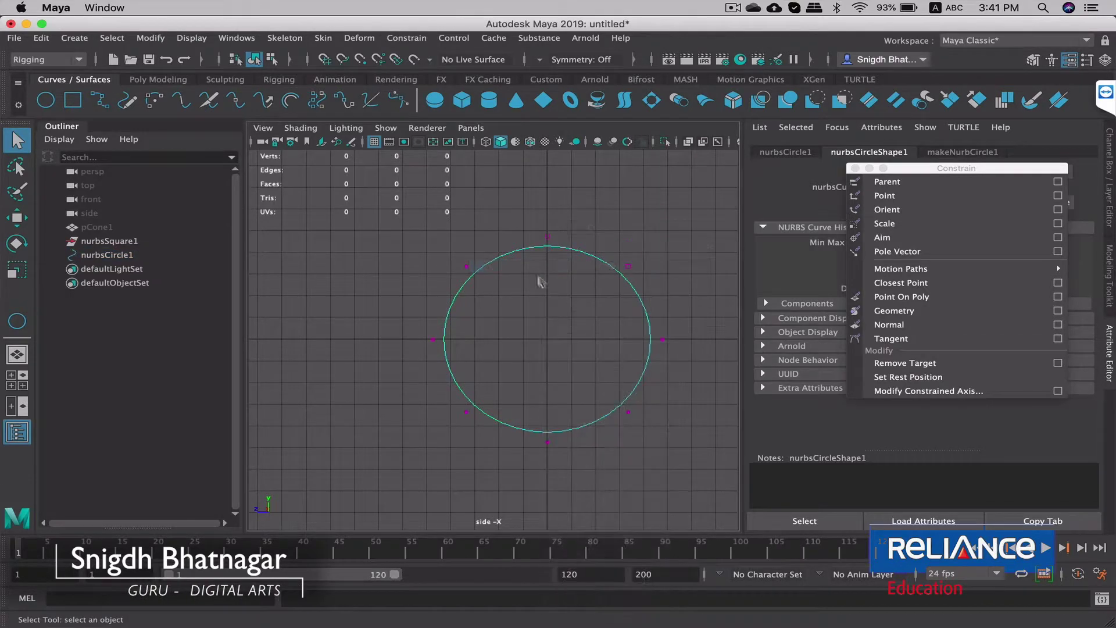
middle_click_drag(558, 308, 486, 265, "alt")
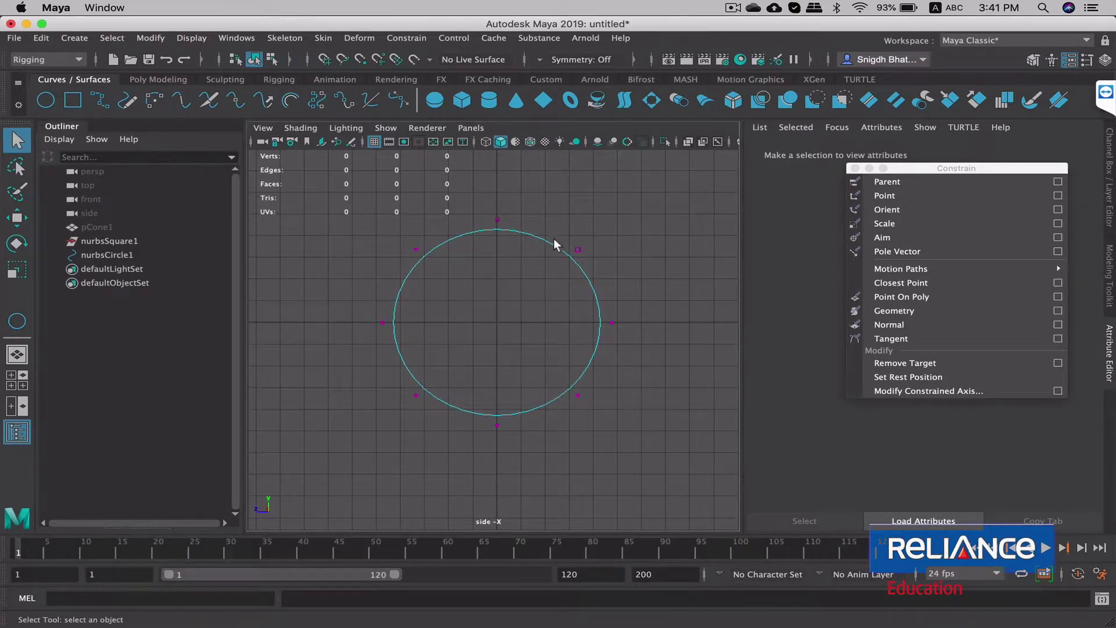
left_click(578, 249)
key("w")
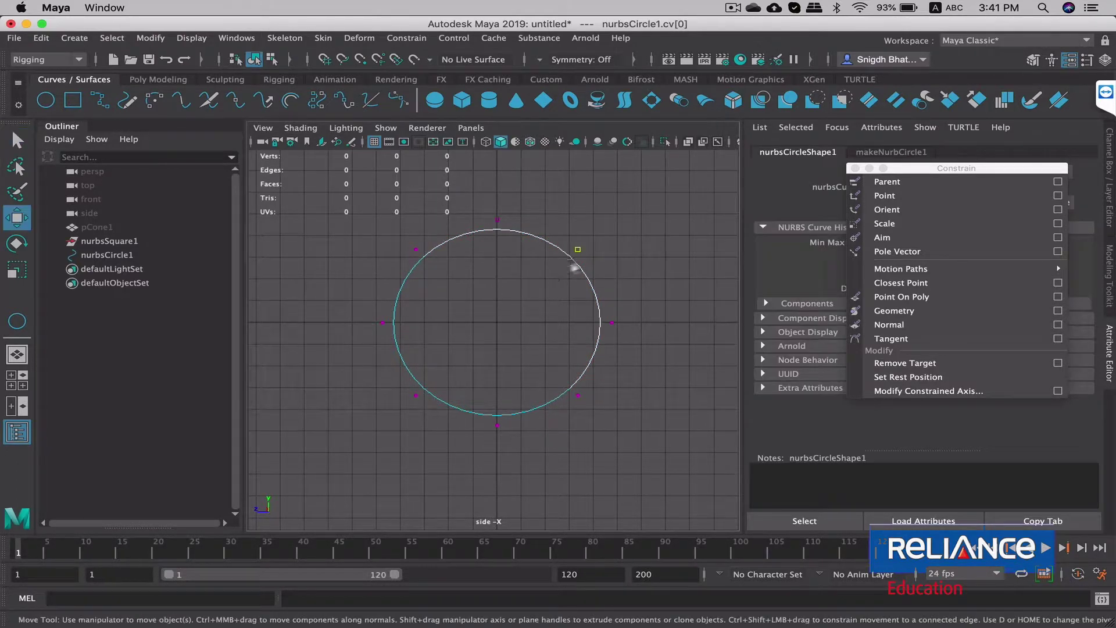
left_click_drag(559, 250, 588, 248)
key("ctrl+z")
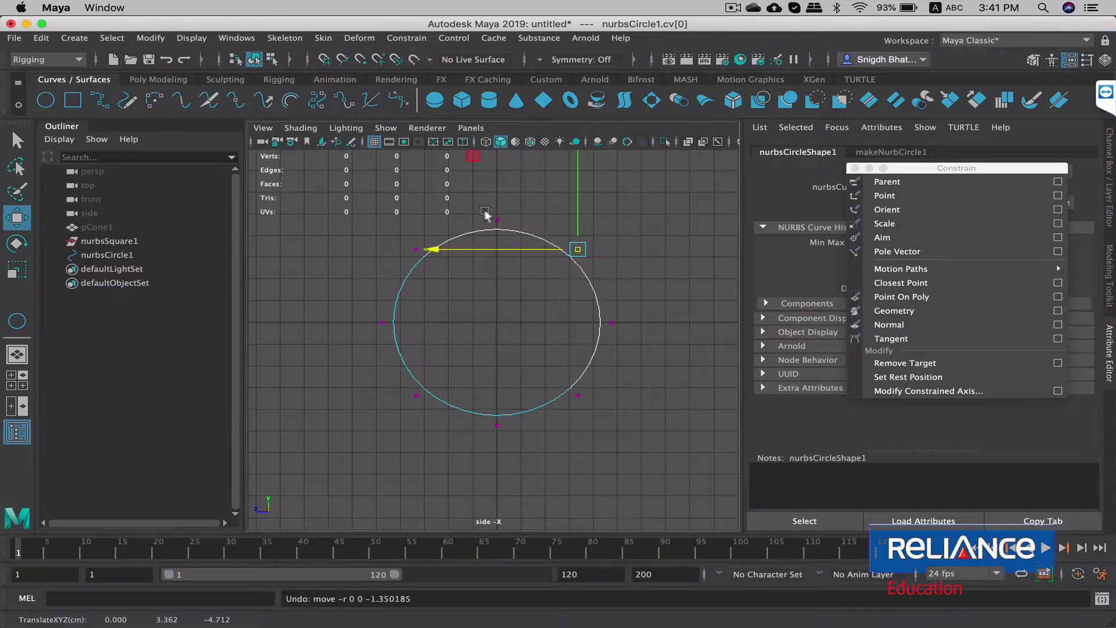
left_click(497, 219)
left_click_drag(495, 212, 494, 172)
key("ctrl+z")
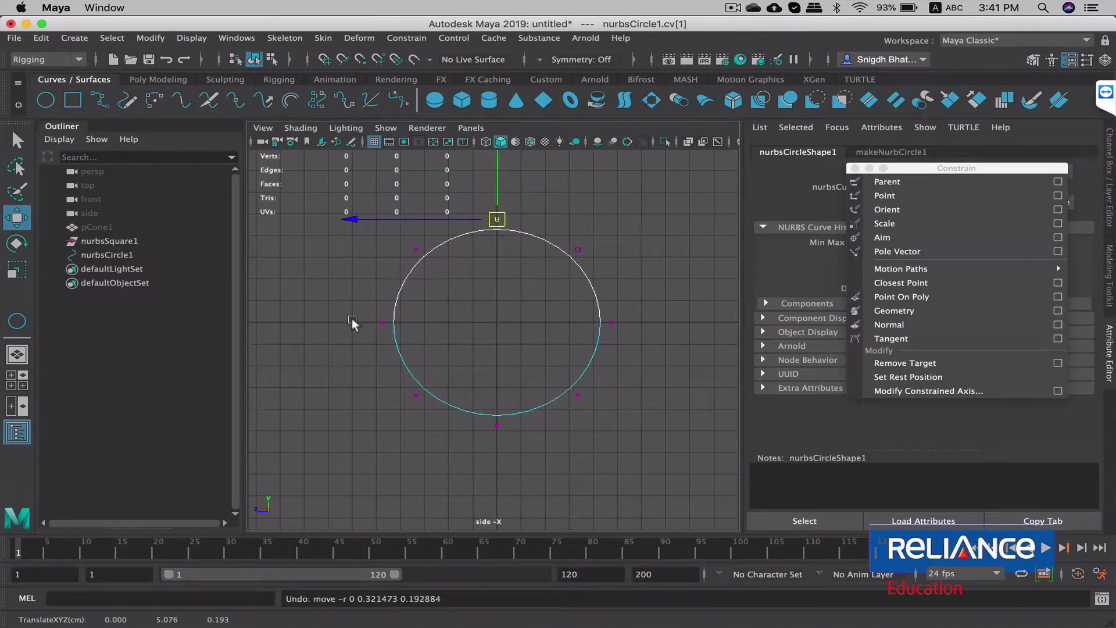
Return the circle to object mode and select it as a whole object.
left_click(382, 322)
right_click_drag(522, 235, 593, 211)
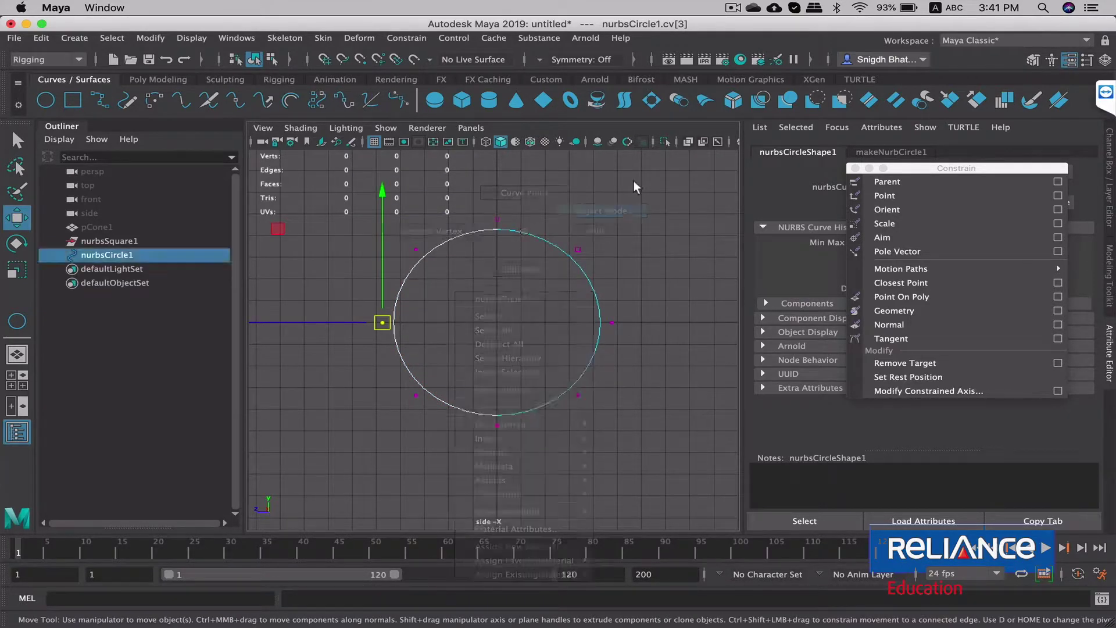
left_click(615, 214)
left_click(588, 273)
In the side view, select all the circle's CVs and scale them into a wide, flat ellipse.
key("space")
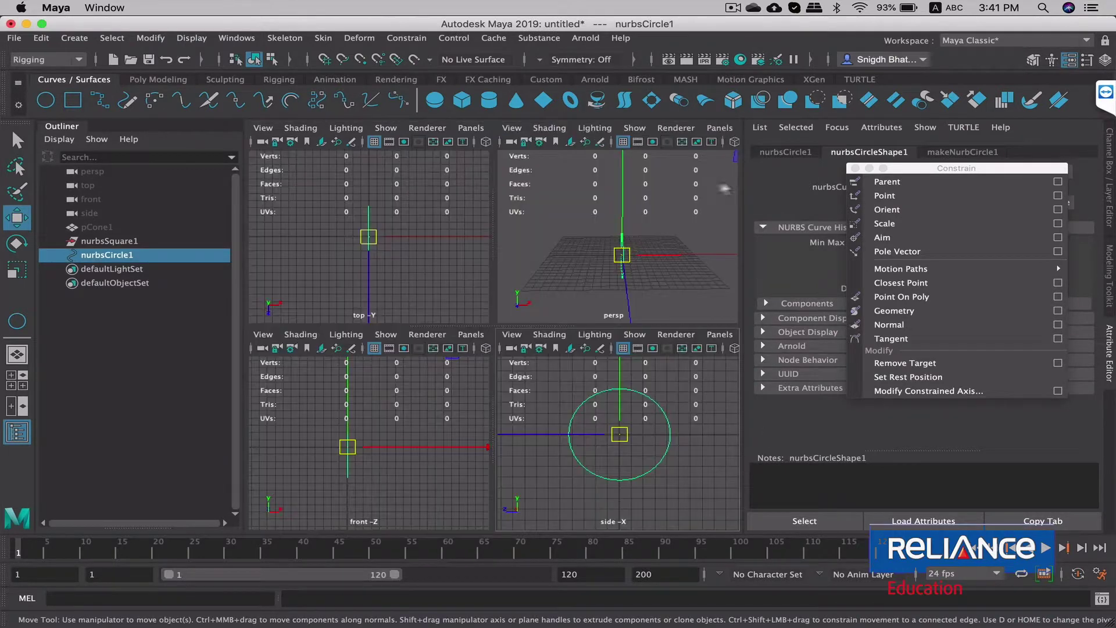
key("space")
mouse_move(518, 324)
left_mouse_down("alt")
mouse_move(580, 317)
mouse_move(503, 343)
mouse_move(496, 284)
mouse_move(549, 311)
mouse_move(556, 336)
mouse_move(494, 336)
mouse_move(511, 326)
mouse_move(503, 317)
left_mouse_up("alt")
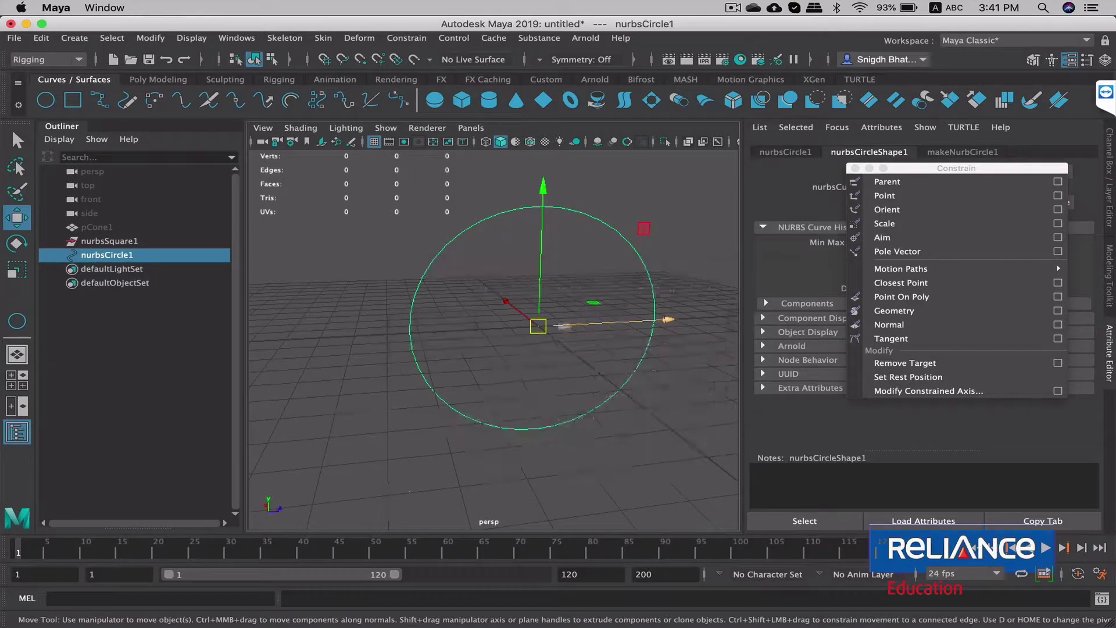
key("space")
key("space")
key("space")
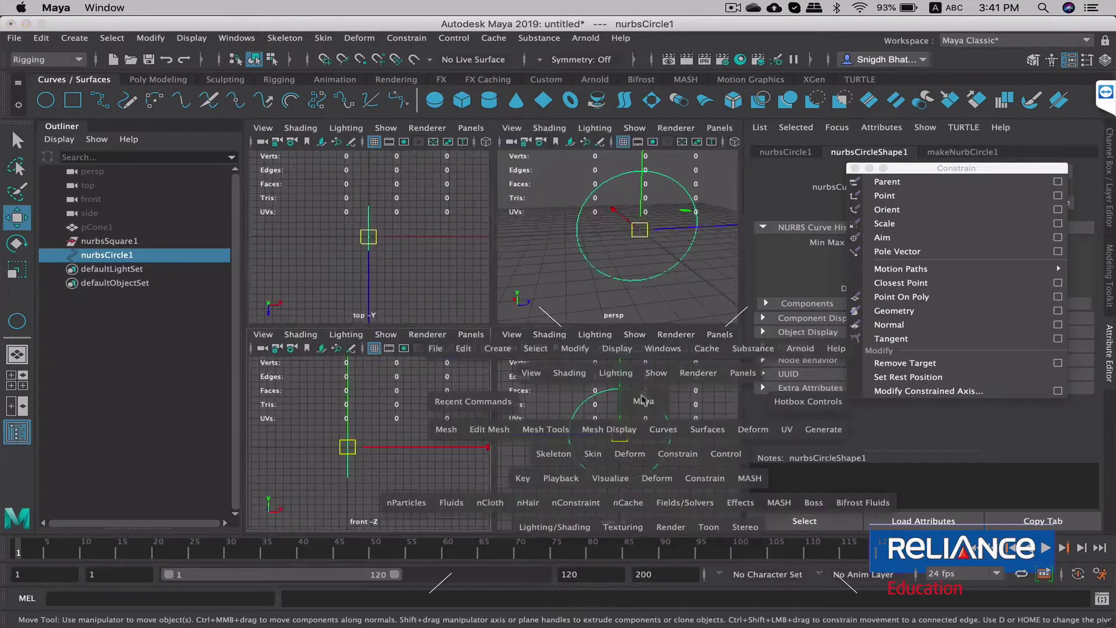
key("space")
right_click_drag(466, 278, 386, 273)
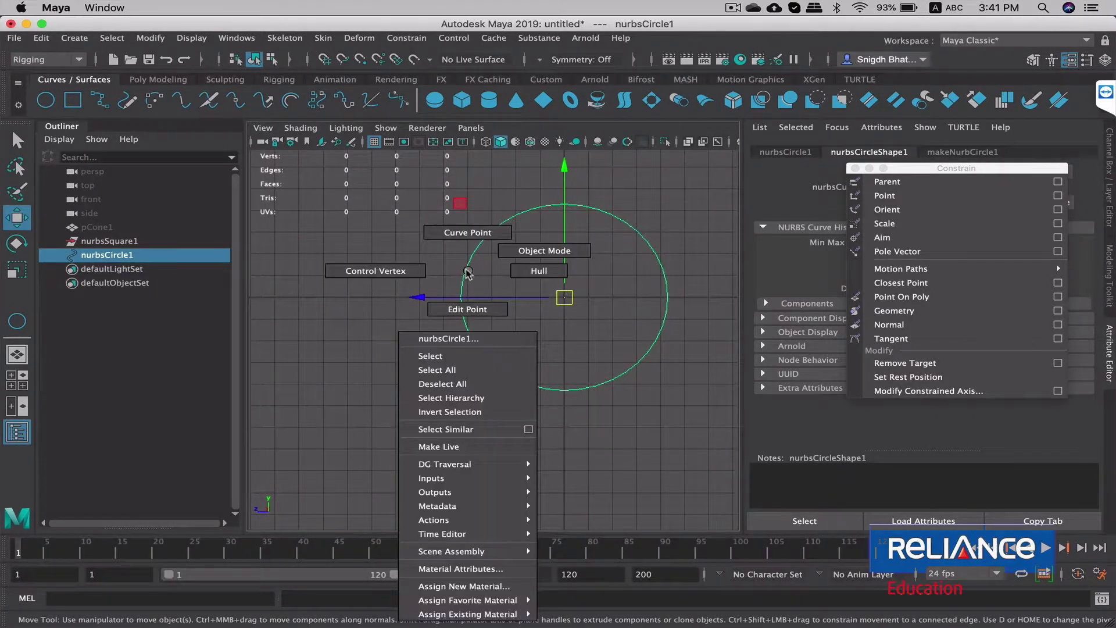
left_click_drag(391, 272, 514, 308)
left_click_drag(418, 212, 698, 385)
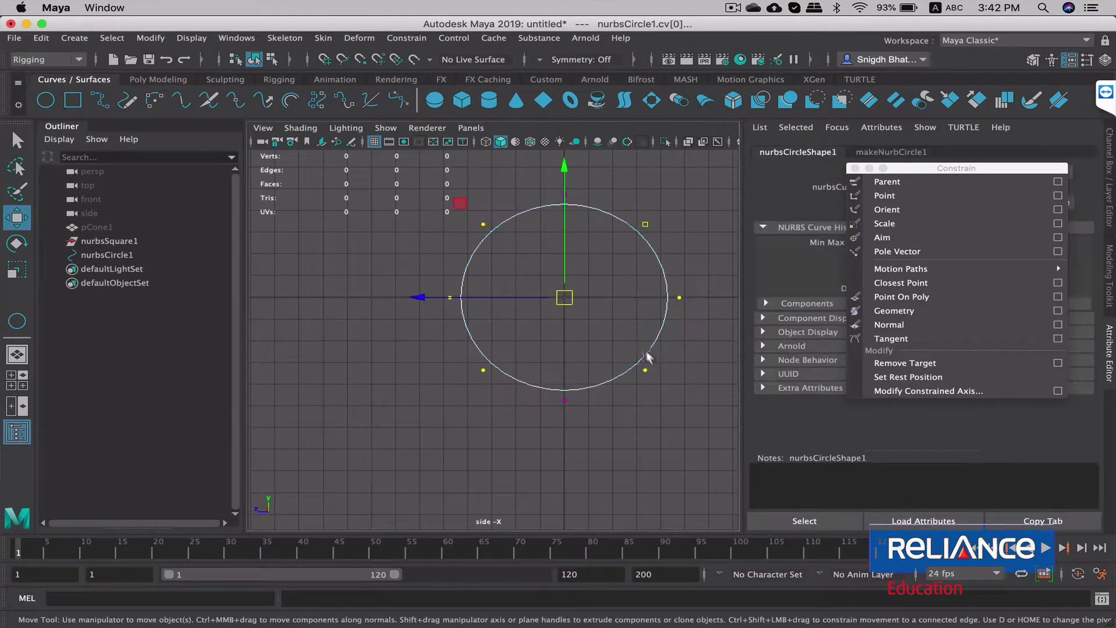
key("r")
left_click_drag(421, 298, 269, 302)
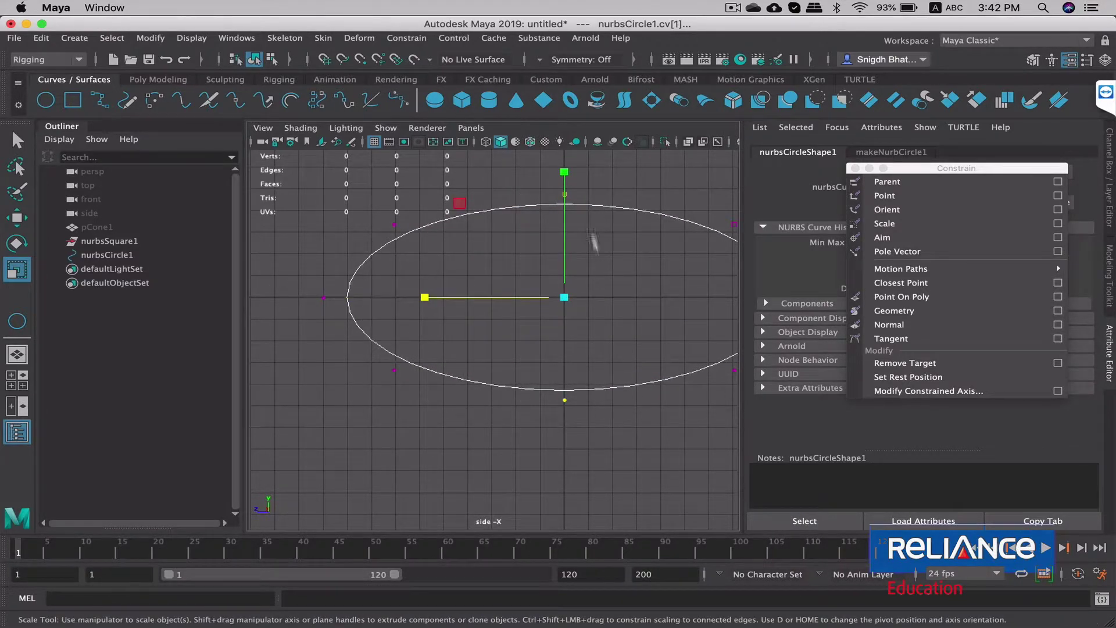
left_click_drag(564, 172, 573, 226)
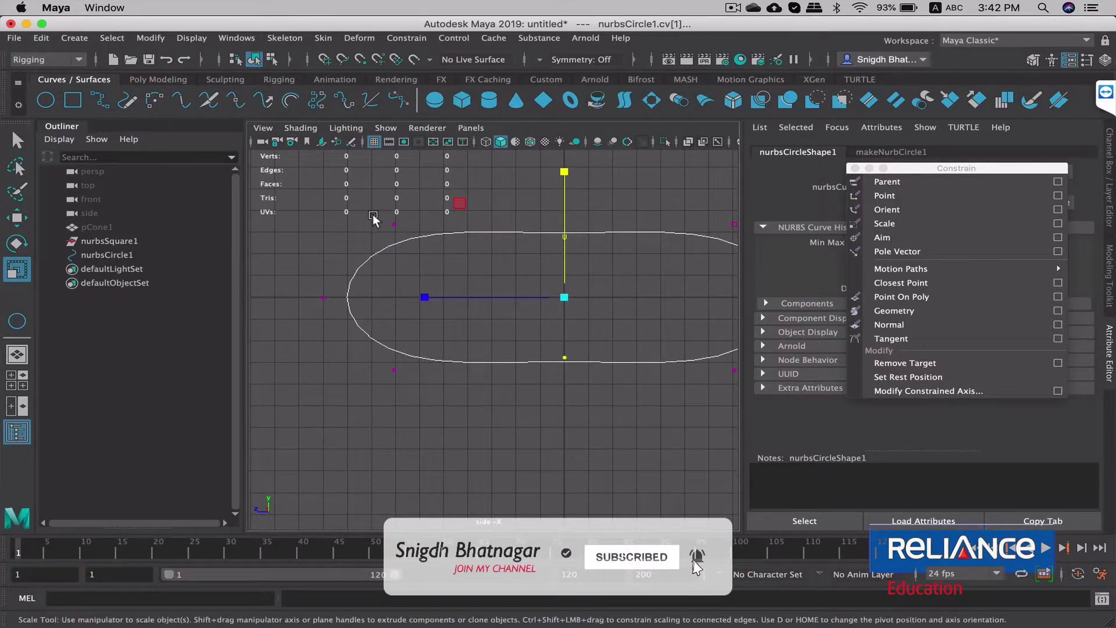
Scale the end and middle CV groups in Y to even the oblong, then return to Object Mode.
left_click_drag(401, 228, 401, 228)
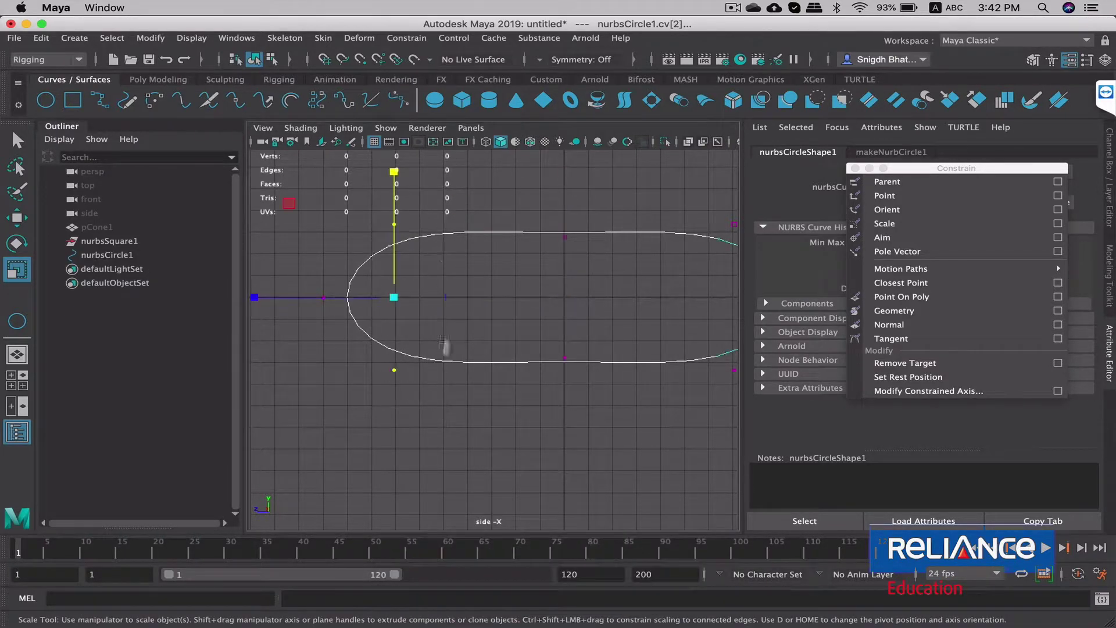
left_click_drag(401, 185, 394, 199)
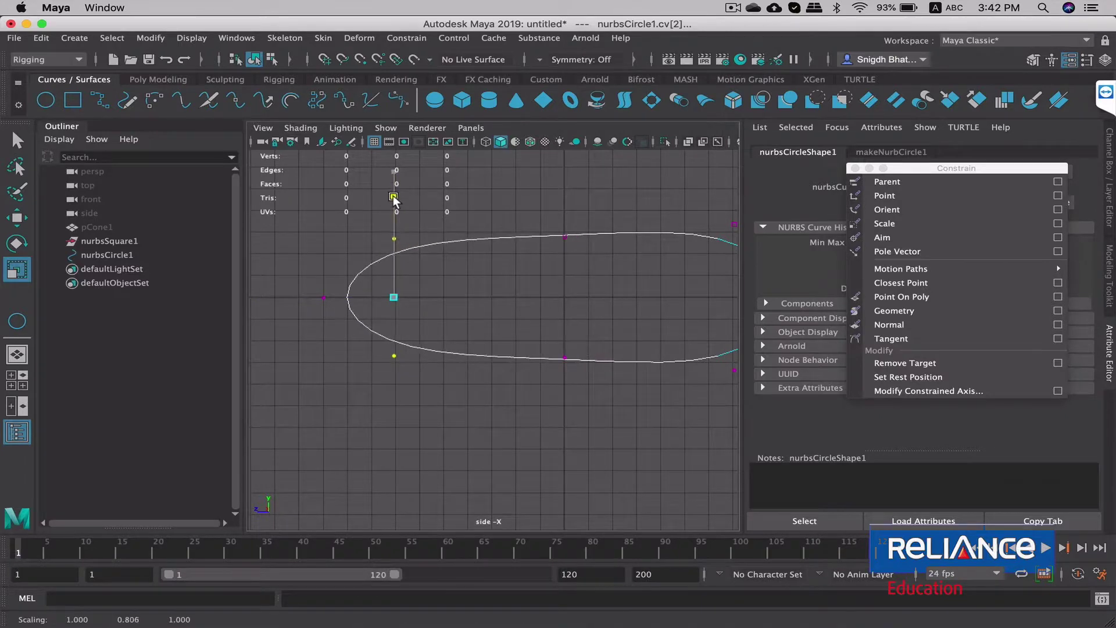
key("a")
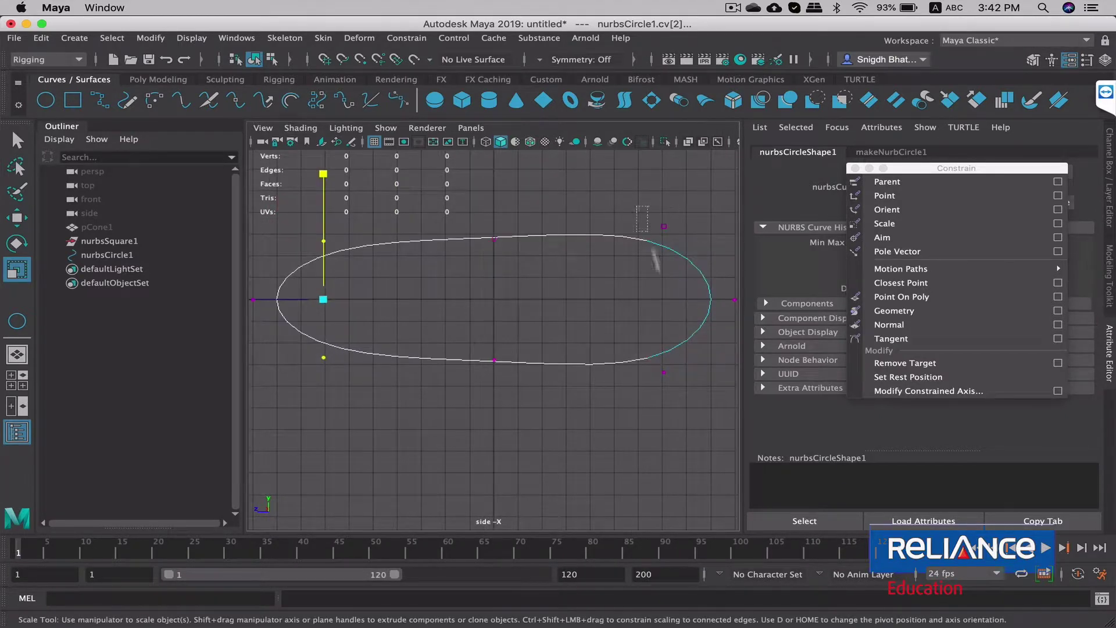
left_click_drag(655, 260, 678, 389)
left_click_drag(665, 170, 667, 148)
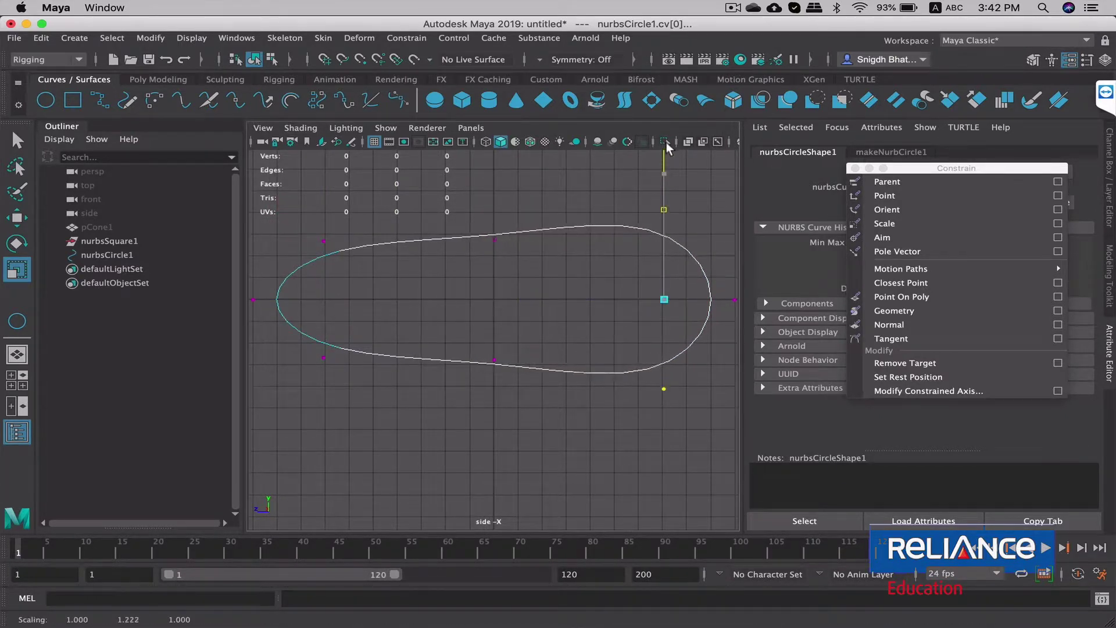
left_click_drag(526, 206, 451, 378)
left_click_drag(494, 173, 494, 166)
mouse_move(293, 234)
left_mouse_down()
mouse_move(327, 260)
mouse_move(339, 410)
left_mouse_up()
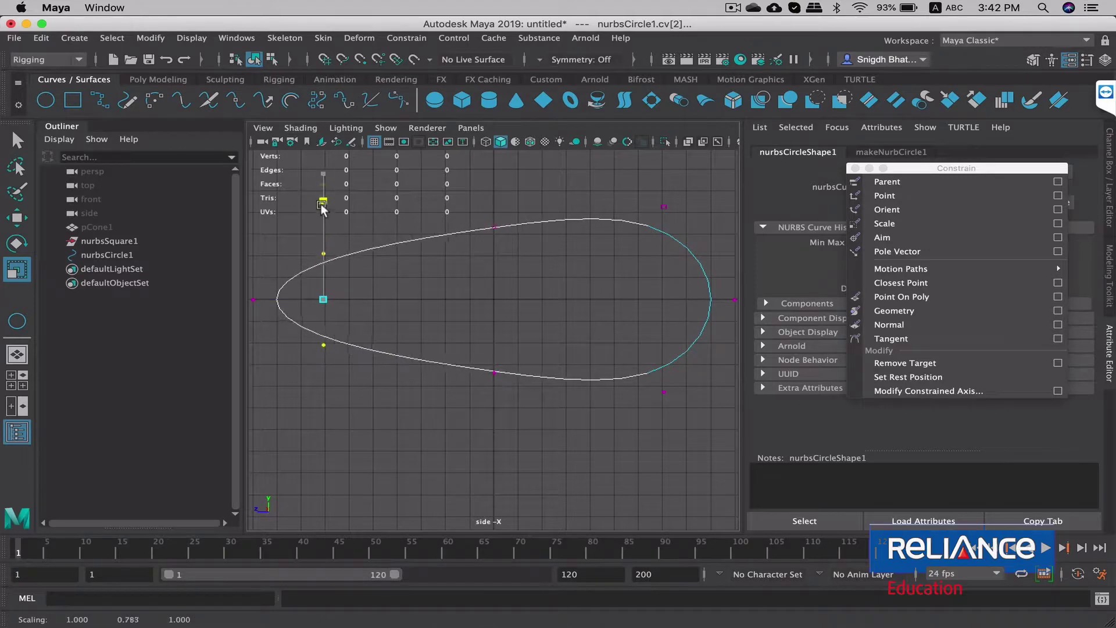
left_click_drag(324, 174, 332, 123)
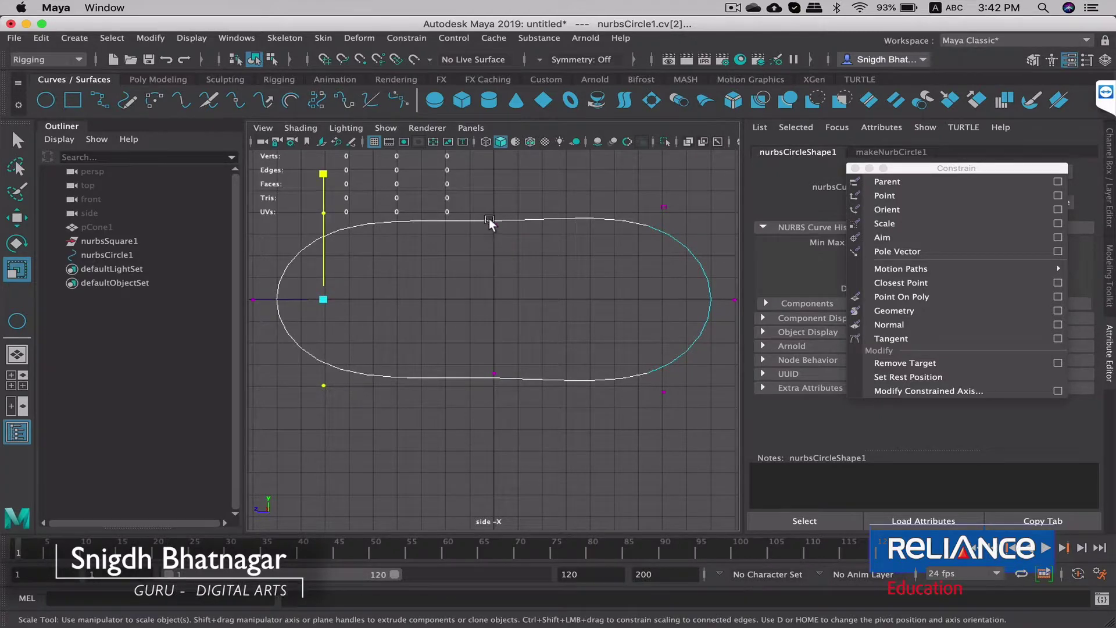
right_click_drag(490, 220, 561, 180)
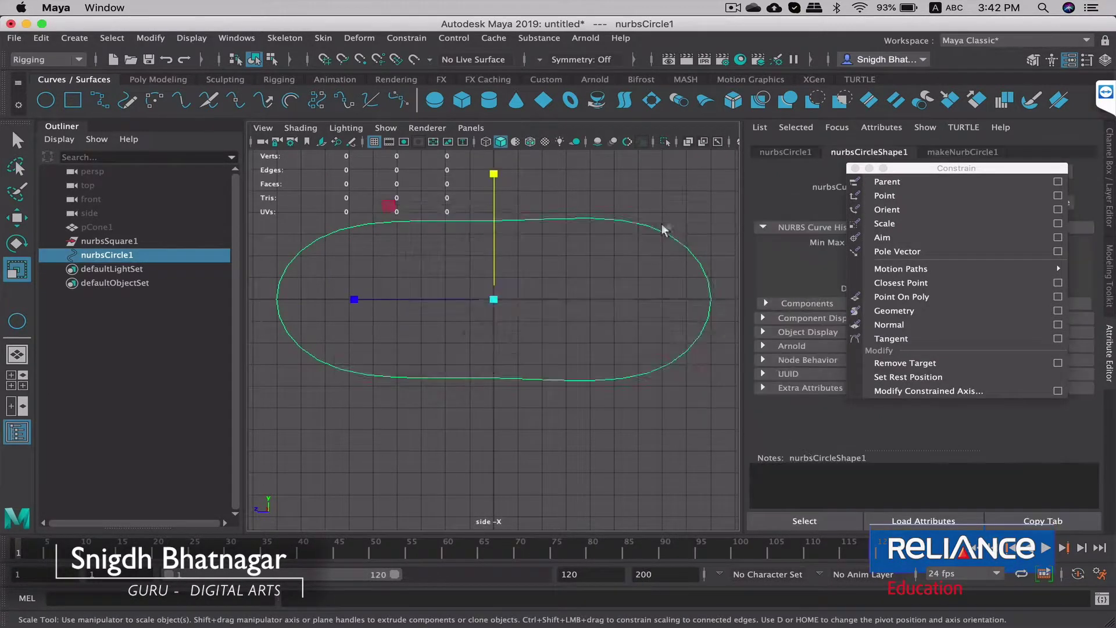
Switch to the Poly Modeling shelf and maximise the top view, centred on the curve.
key("space")
key("space")
left_click_drag(695, 227, 625, 301, "alt")
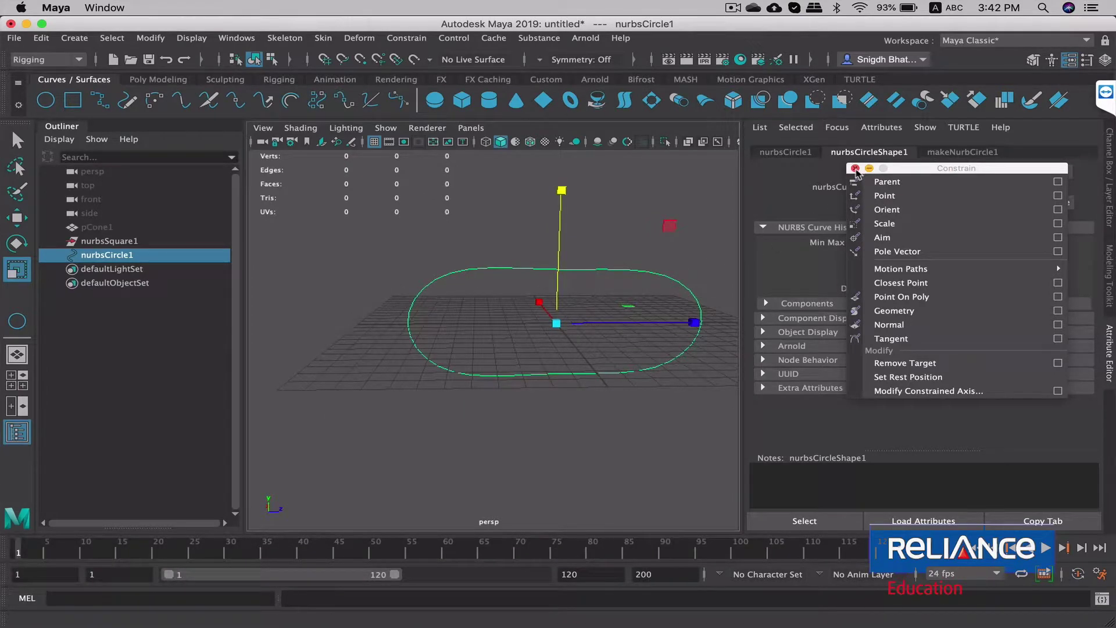
left_click(165, 80)
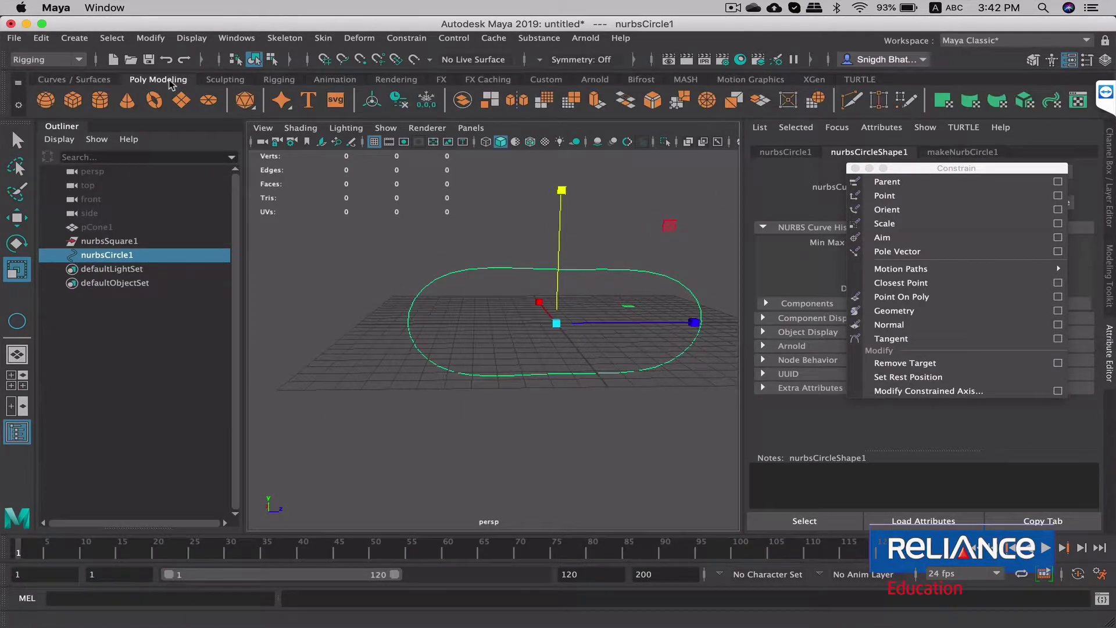
key("space")
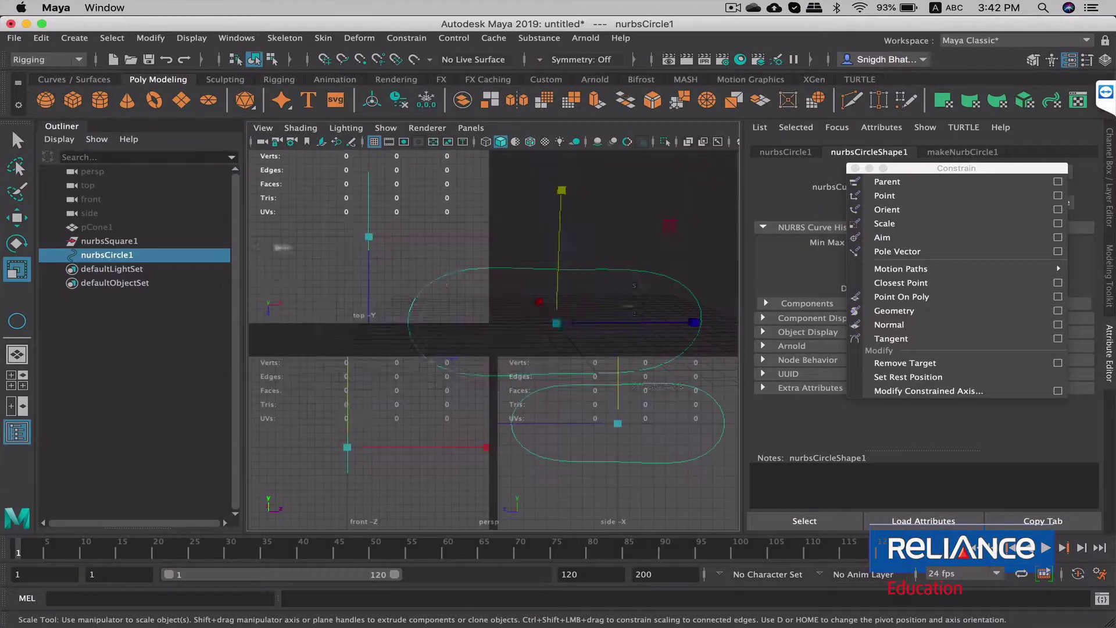
key("space")
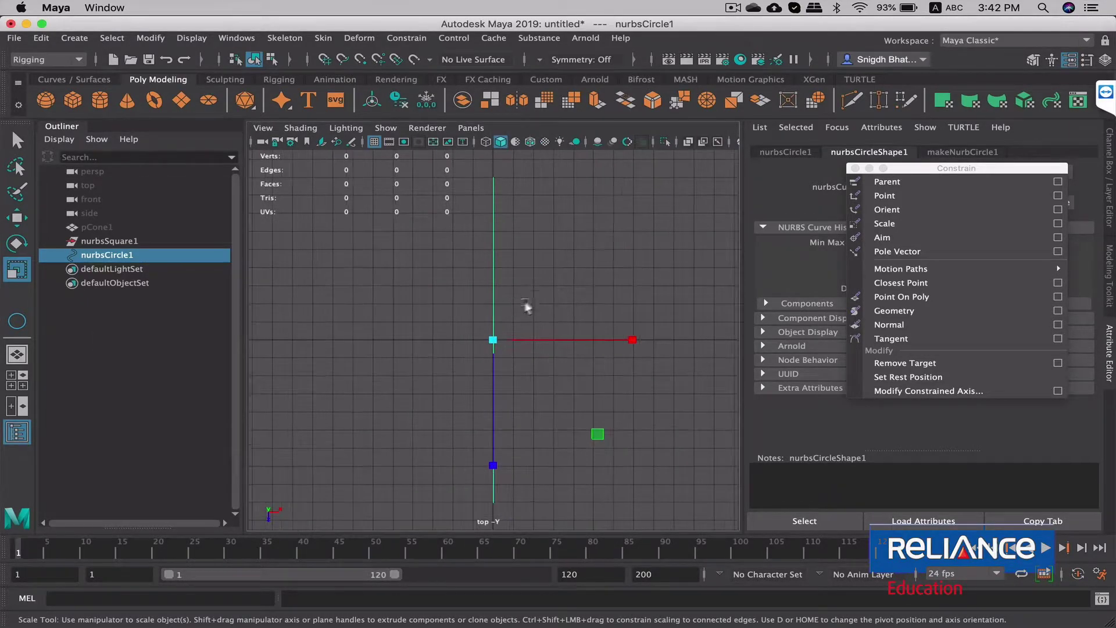
middle_click_drag(515, 306, 498, 271, "alt")
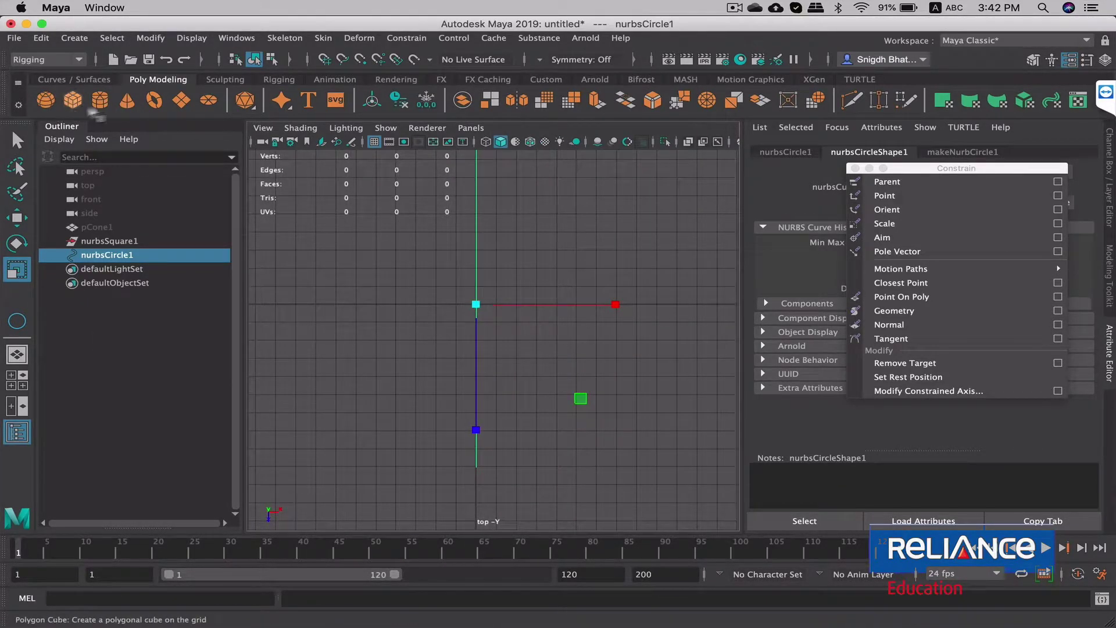
Create a polygon cube, stretch it along X, thin it along Z, and move it onto the curve.
left_click(73, 100)
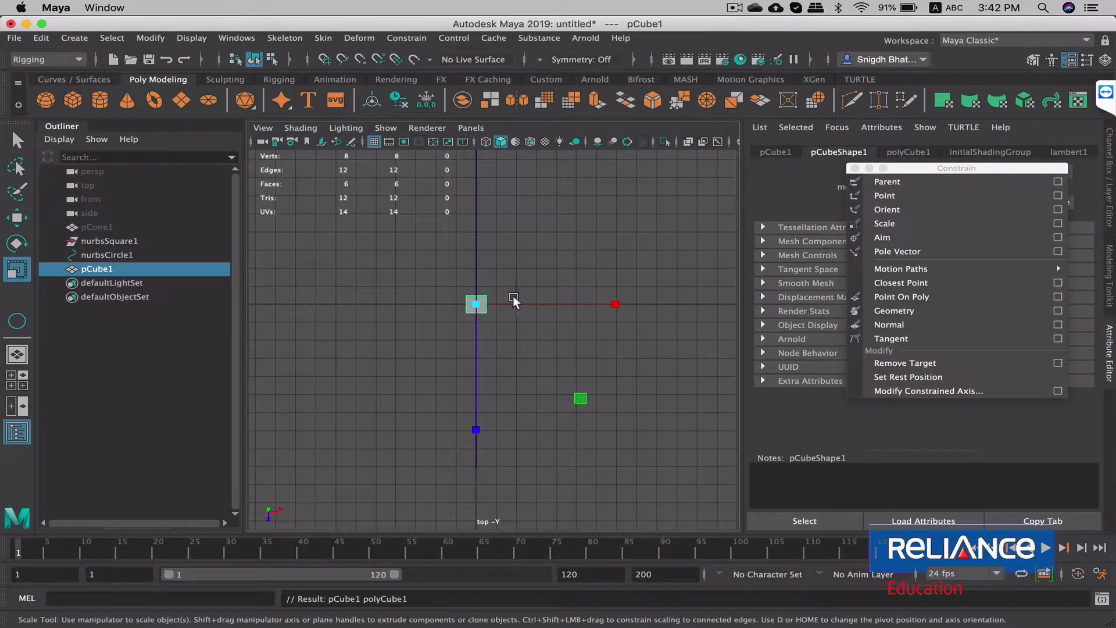
mouse_move(609, 310)
left_mouse_down()
mouse_move(738, 304)
mouse_move(617, 304)
mouse_move(616, 283)
left_mouse_up()
mouse_move(476, 429)
left_mouse_down()
mouse_move(499, 366)
mouse_move(491, 495)
left_mouse_up()
key("w")
key("space")
key("space")
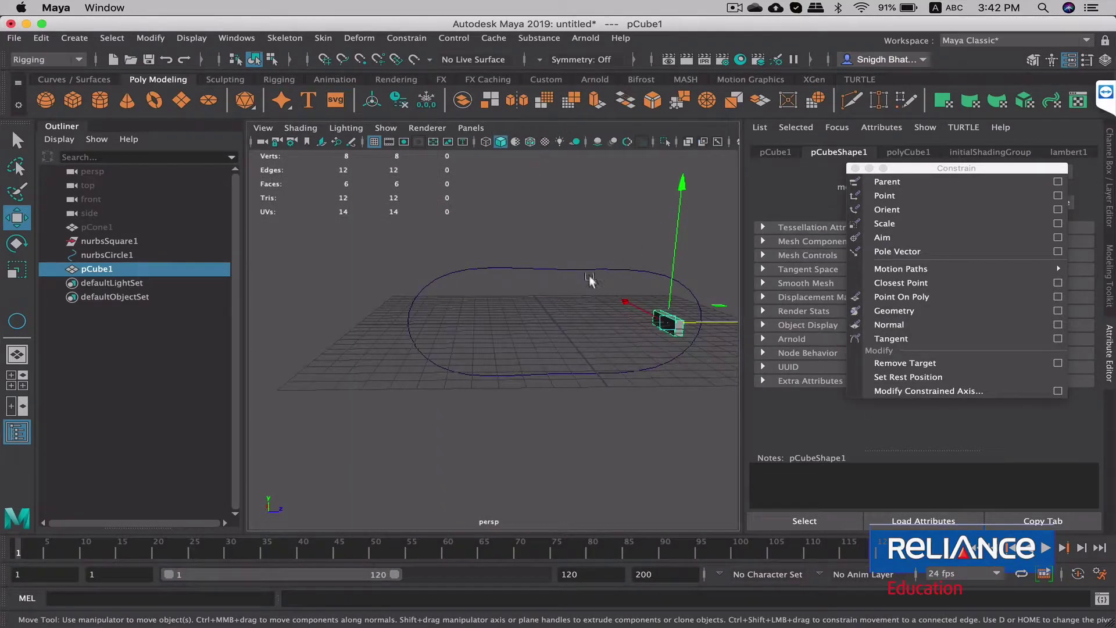
mouse_move(534, 290)
left_mouse_down("alt")
mouse_move(570, 302)
mouse_move(372, 338)
mouse_move(420, 243)
left_mouse_up("alt")
left_click(353, 343)
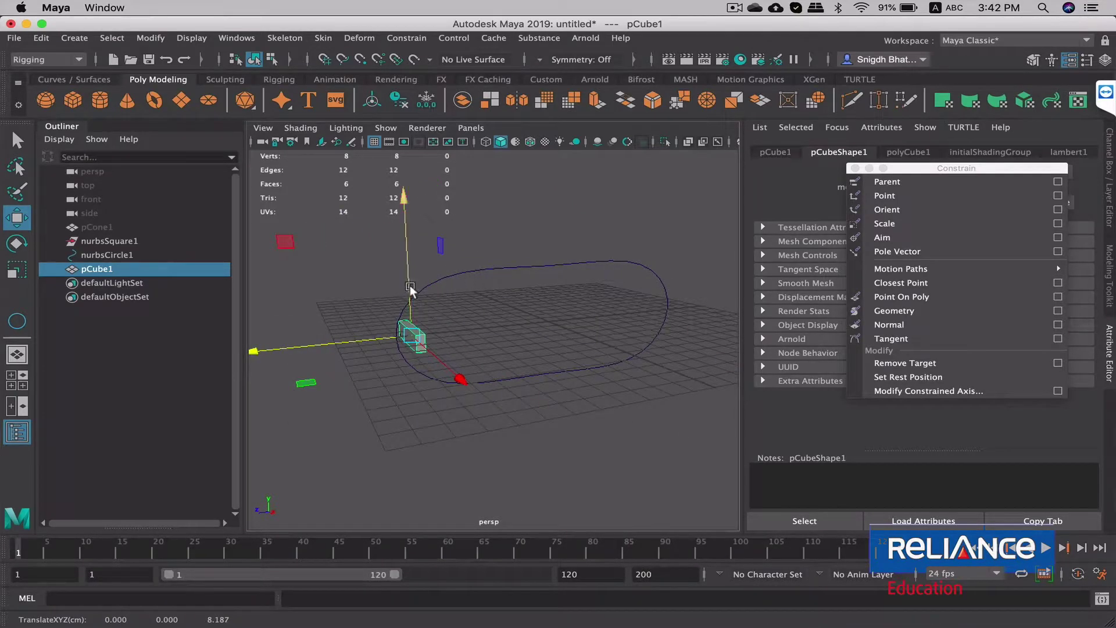
middle_click_drag(420, 243, 440, 250)
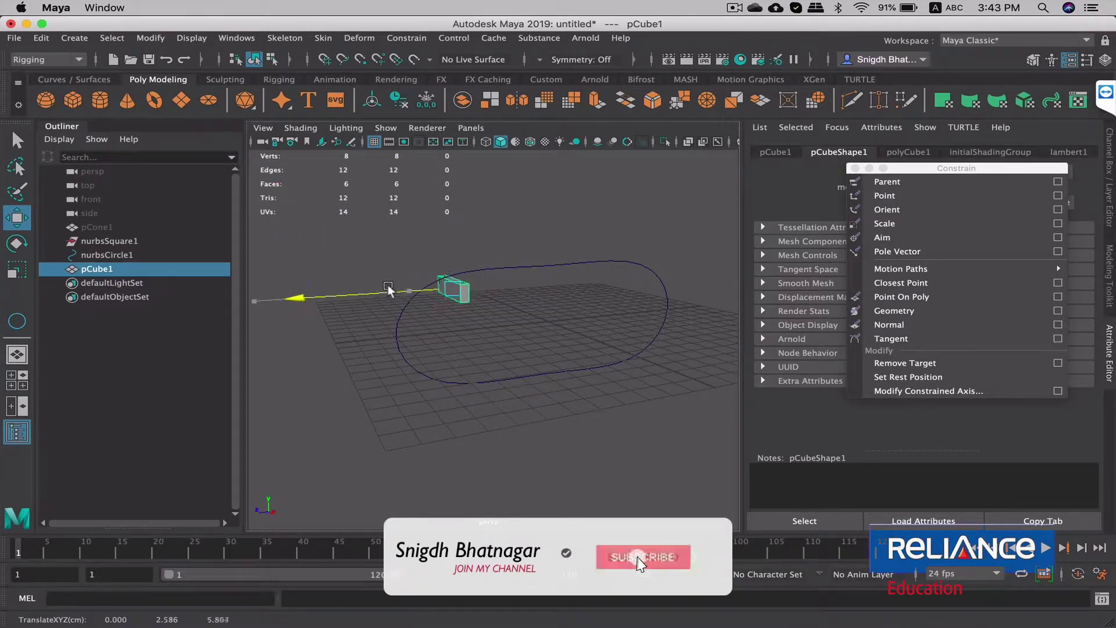
Flatten the cube in Y and raise it slightly so it rests on the curve.
key("r")
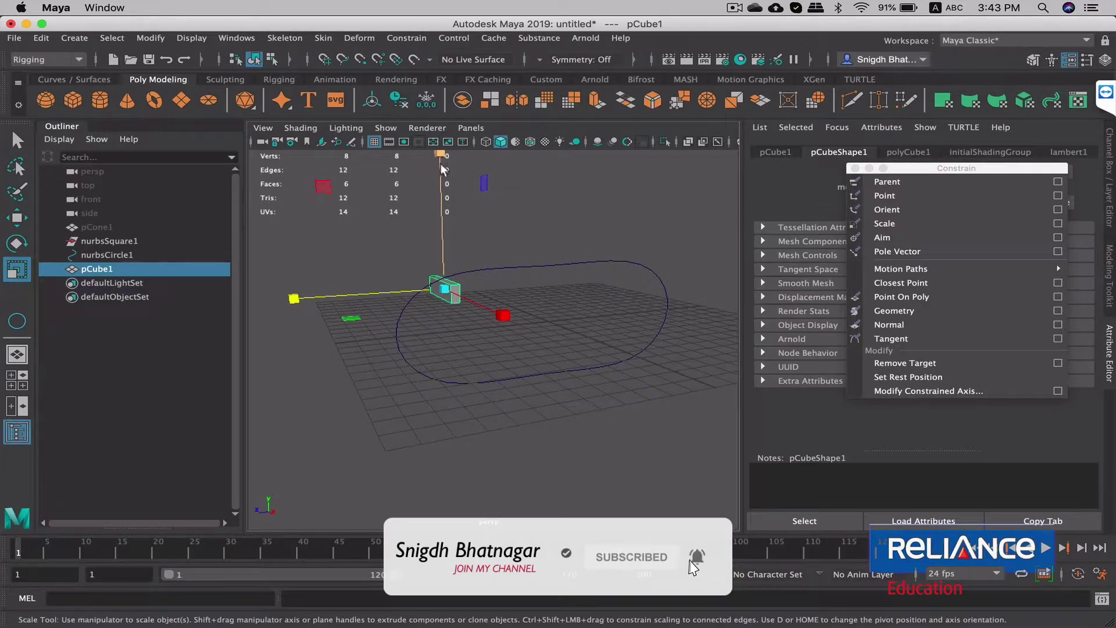
left_click_drag(442, 161, 480, 307)
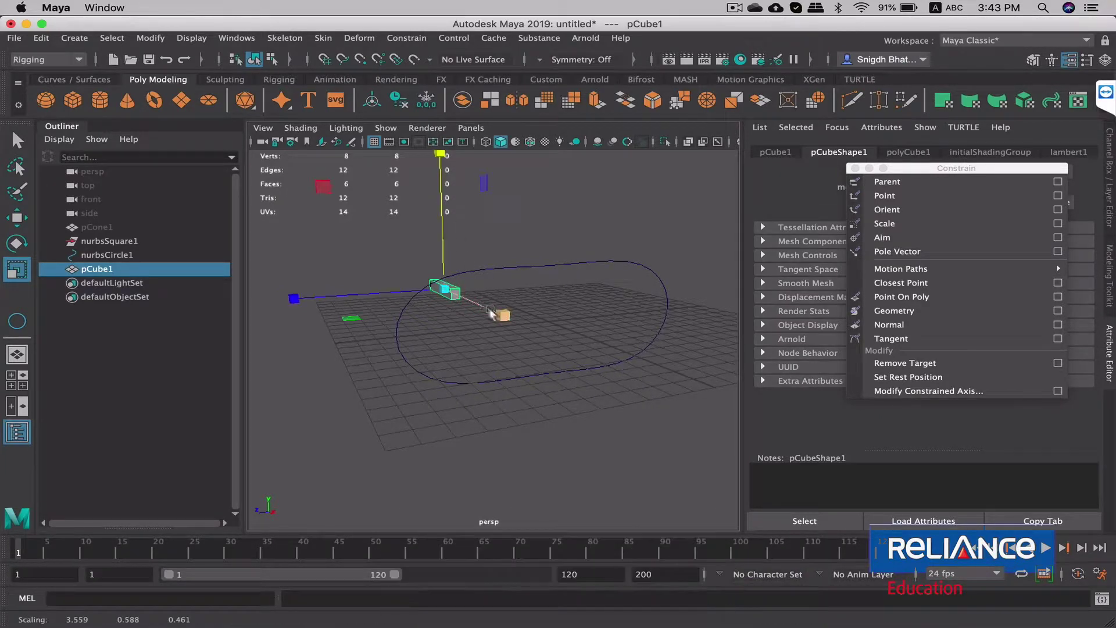
key("w")
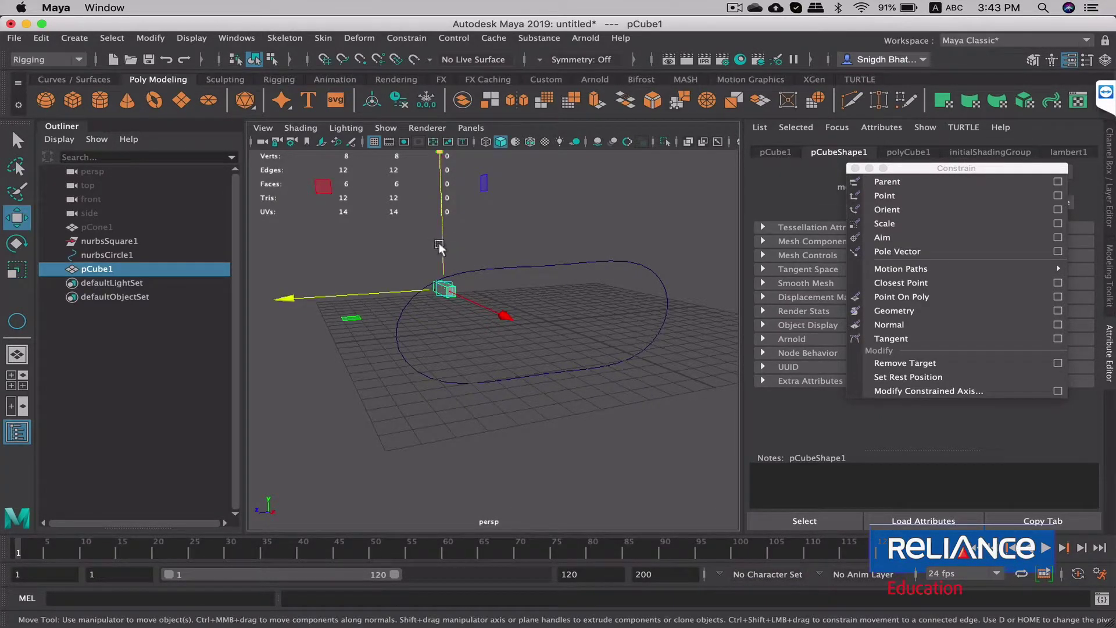
mouse_move(440, 246)
left_mouse_down()
mouse_move(437, 235)
mouse_move(459, 273)
mouse_move(476, 234)
mouse_move(523, 314)
mouse_move(523, 291)
left_mouse_up()
scroll(524, 314, "up", 3)
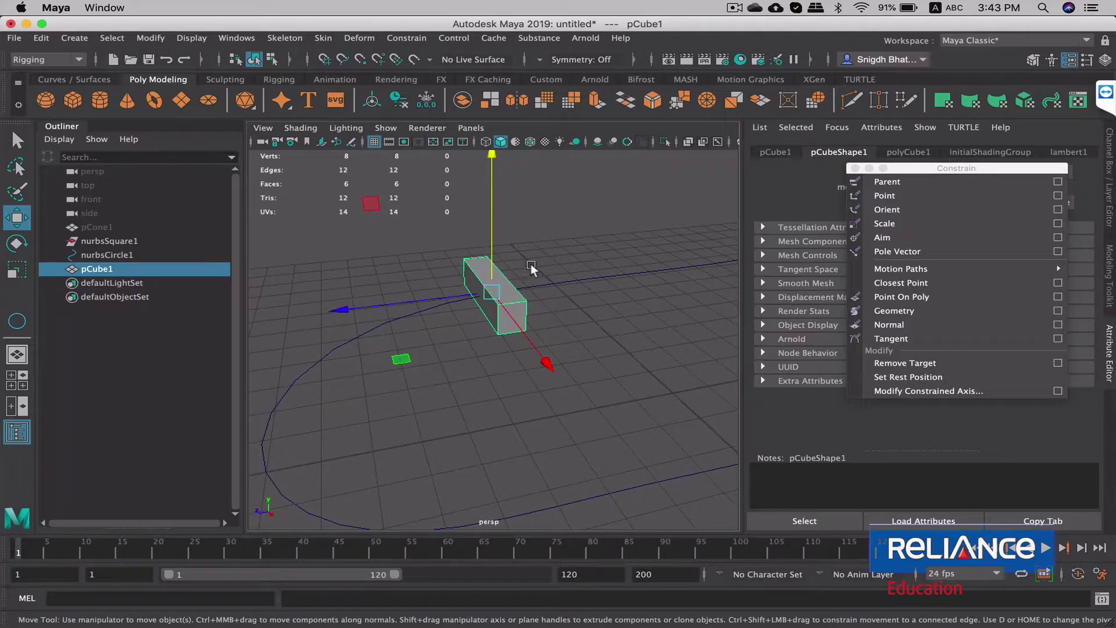
key("q")
right_click_drag(505, 229, 521, 267)
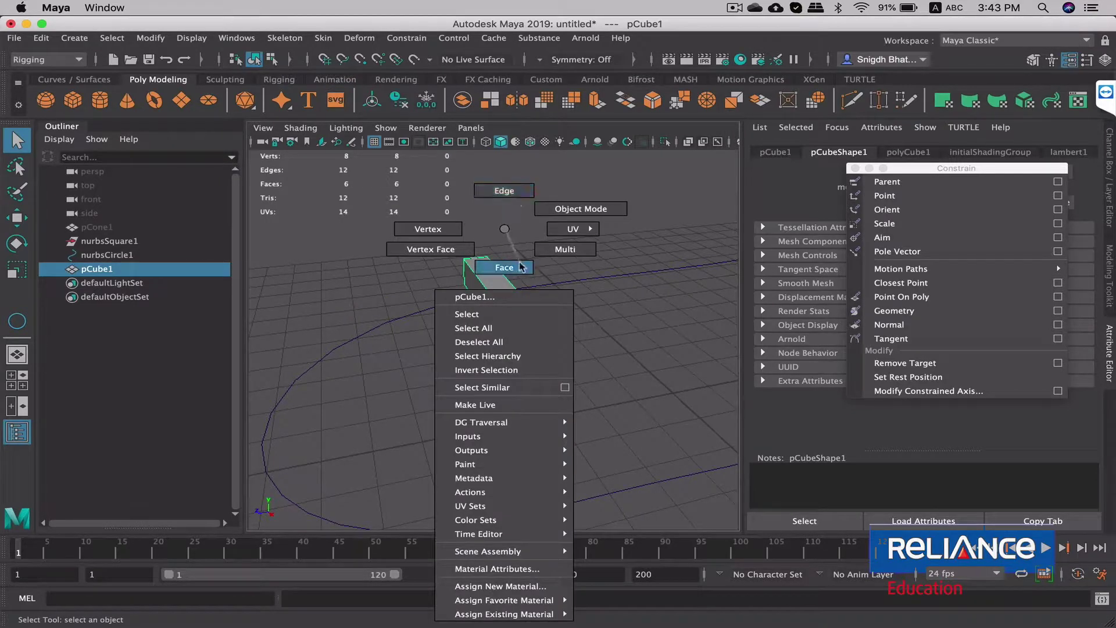
Extrude the cube's top face with an inset offset and pull it up, then reselect the whole cube.
left_click(493, 281)
key("ctrl+e")
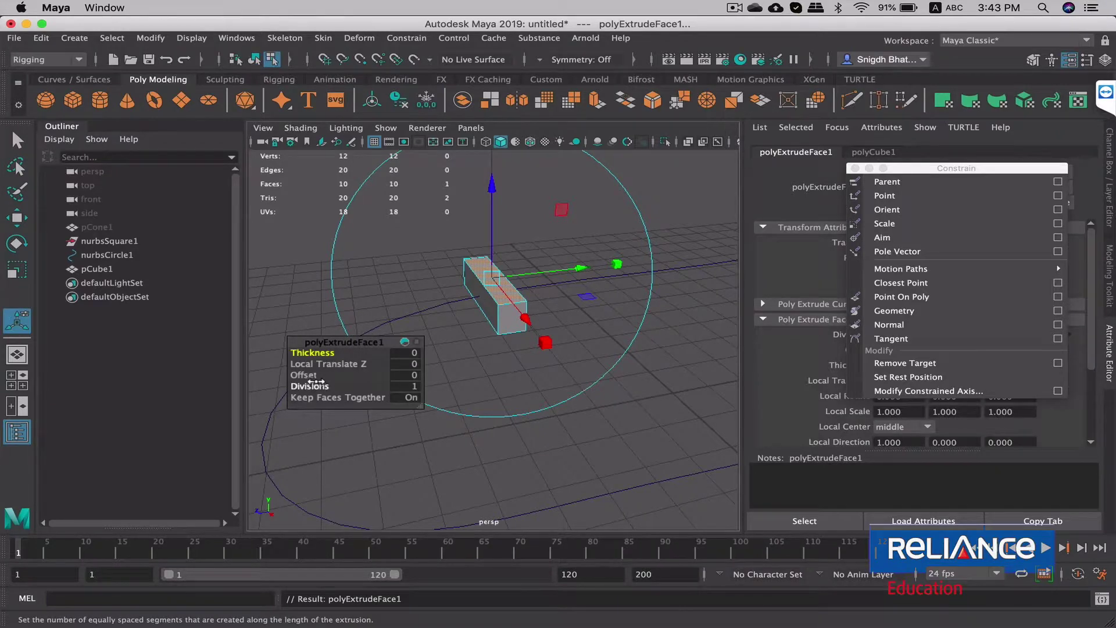
left_click_drag(314, 376, 311, 377)
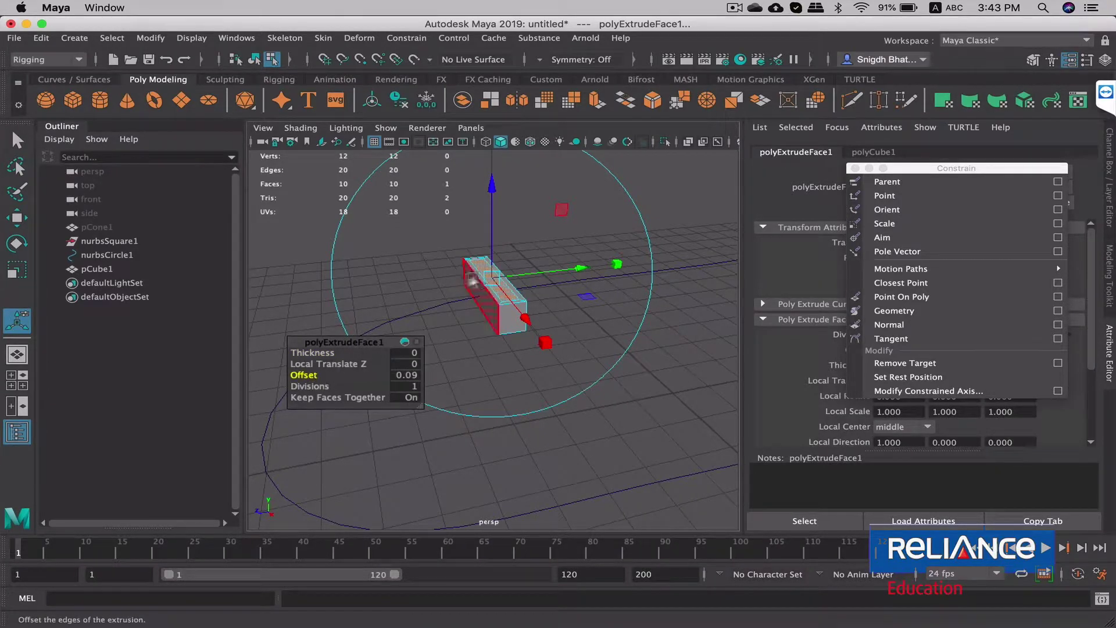
left_click_drag(493, 203, 493, 187)
right_click_drag(494, 232, 567, 208)
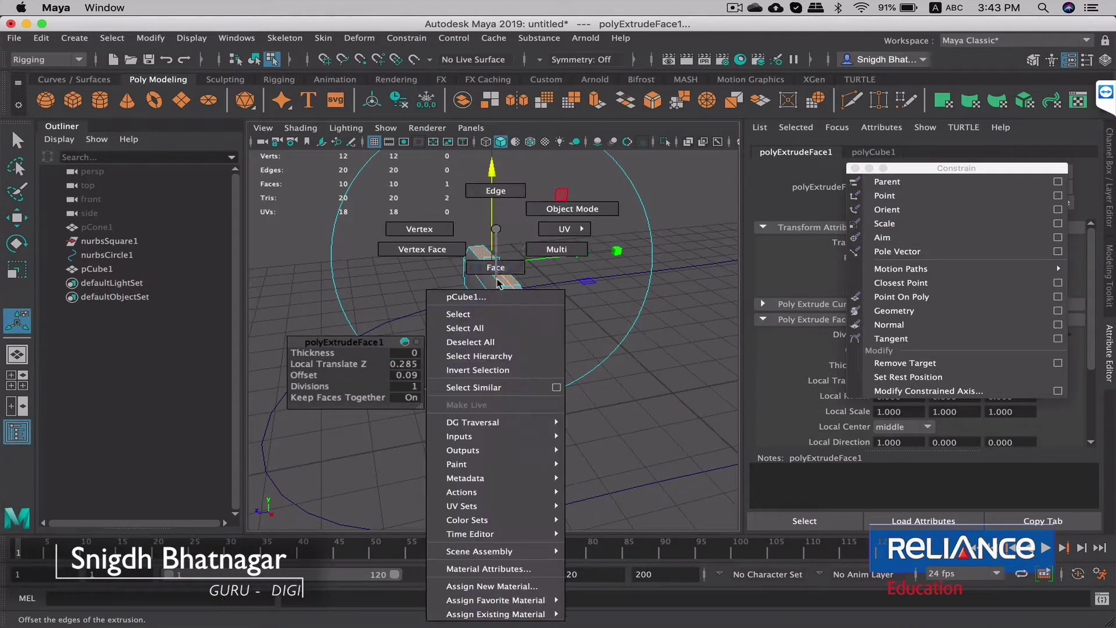
mouse_move(538, 254)
left_mouse_down("alt")
mouse_move(605, 292)
mouse_move(552, 256)
mouse_move(569, 307)
mouse_move(545, 272)
mouse_move(559, 286)
left_mouse_up("alt")
left_click(553, 255)
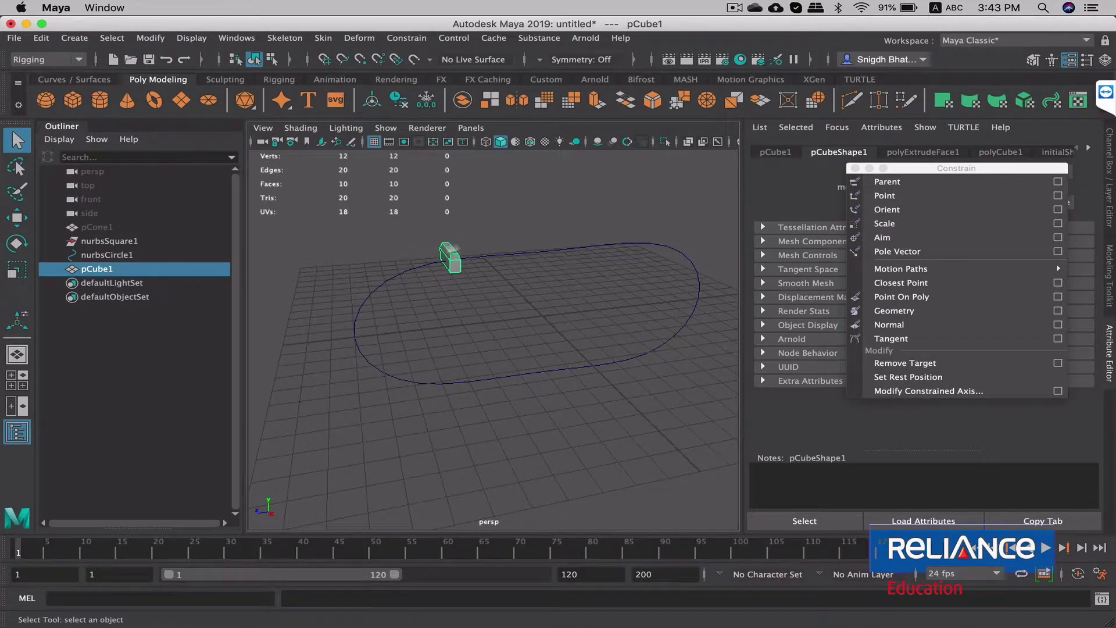
Select the cube and then the oblong curve together.
left_click_drag(492, 238, 571, 293)
left_click_drag(535, 259, 474, 225)
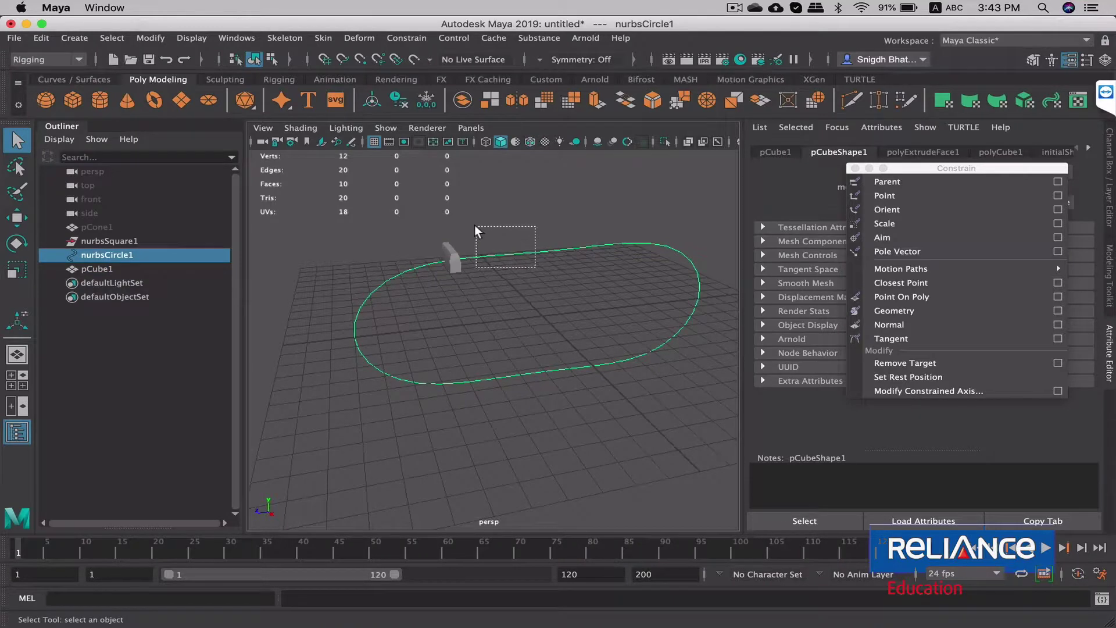
left_click(456, 248)
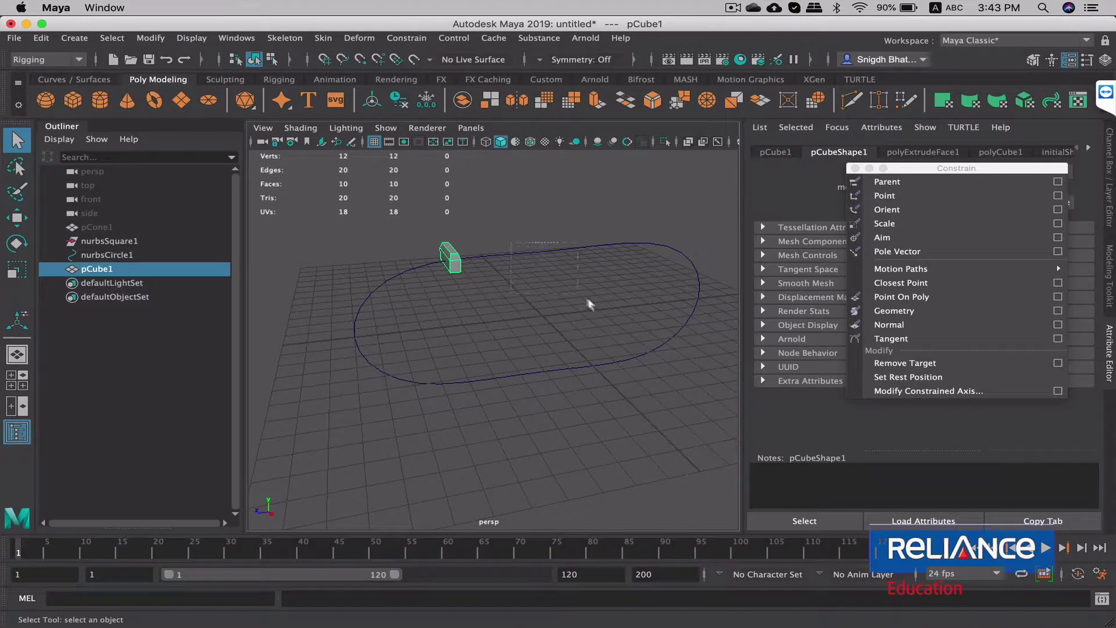
left_click_drag(587, 300, 554, 321, "shift")
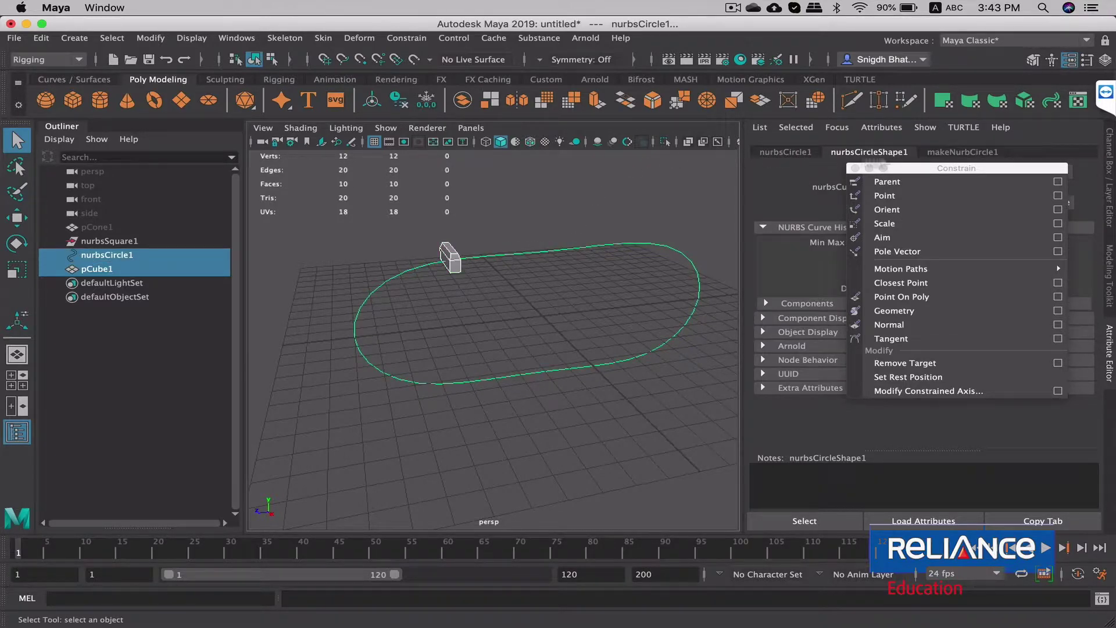
mouse_move(901, 268)
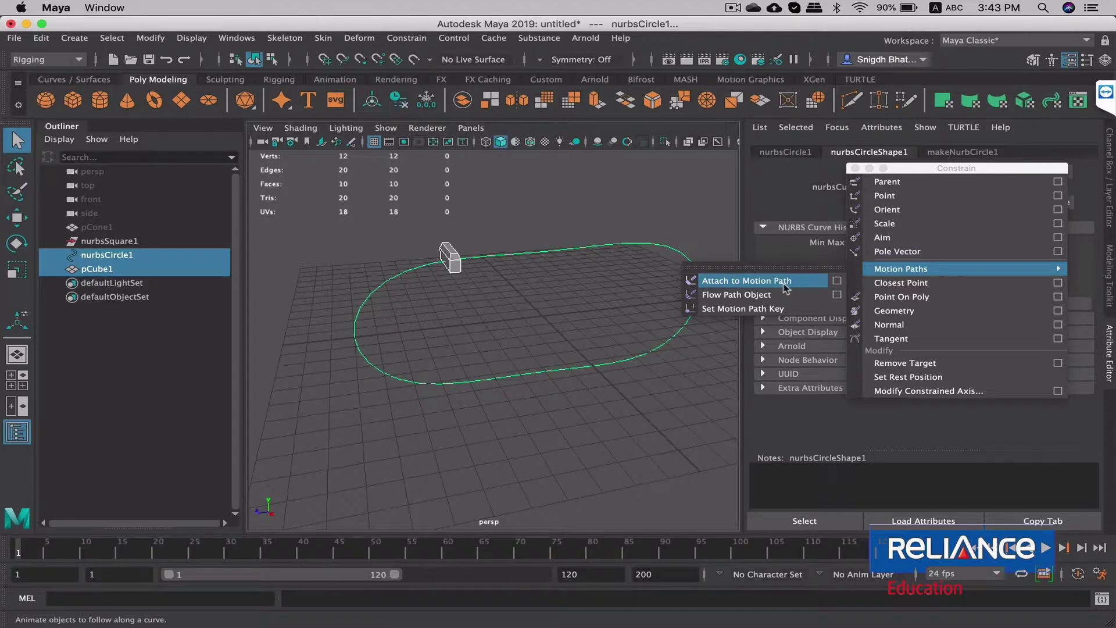
Reset the Attach to Motion Path options, use start/end time, set Front axis to Z, and attach.
left_click(837, 281)
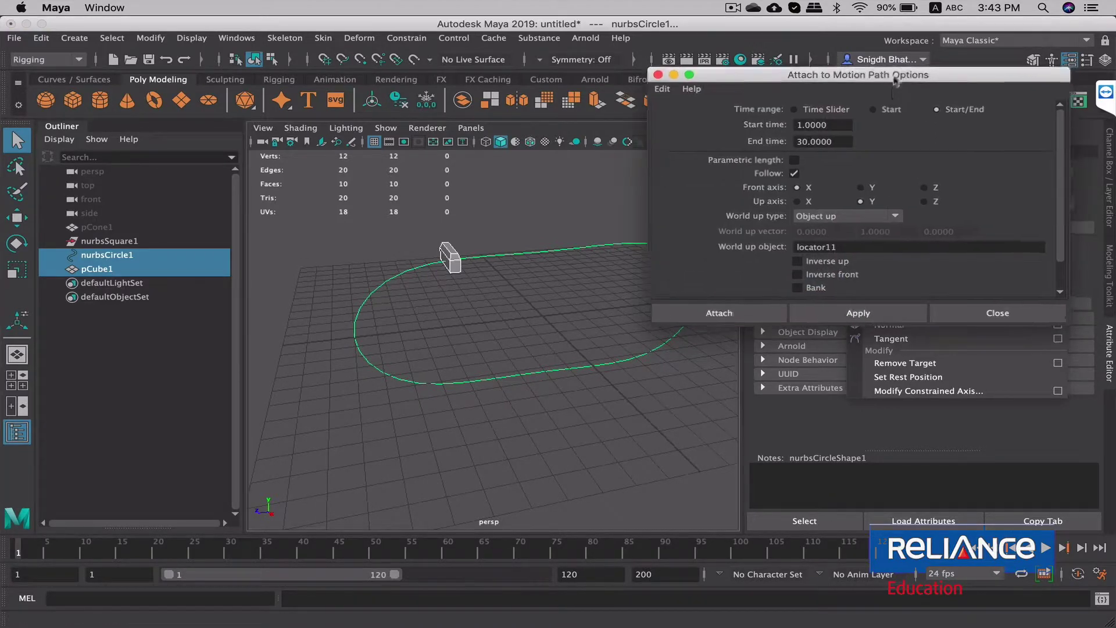
left_click_drag(901, 73, 857, 156)
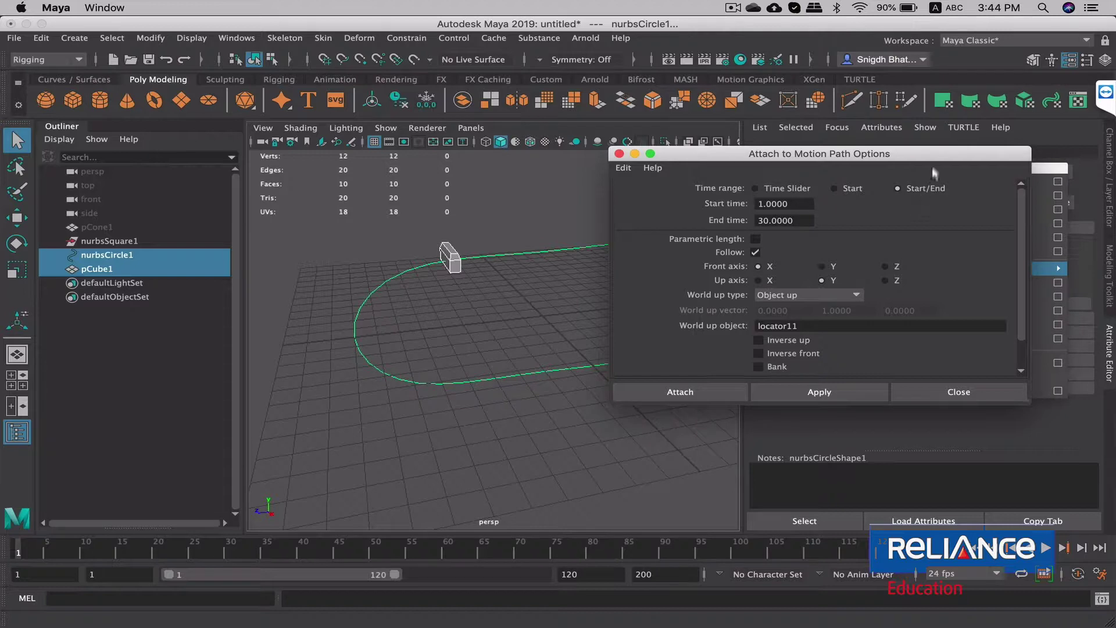
left_click_drag(889, 153, 907, 150)
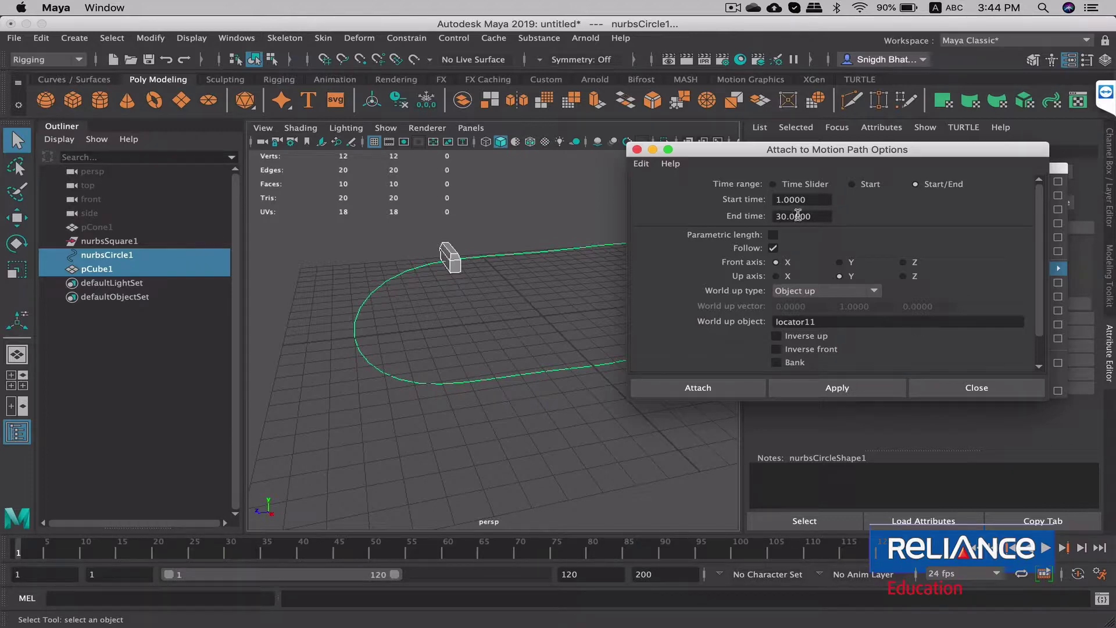
mouse_move(883, 140)
left_mouse_down()
mouse_move(877, 112)
mouse_move(819, 138)
left_mouse_up()
left_click(635, 135)
left_click(654, 163)
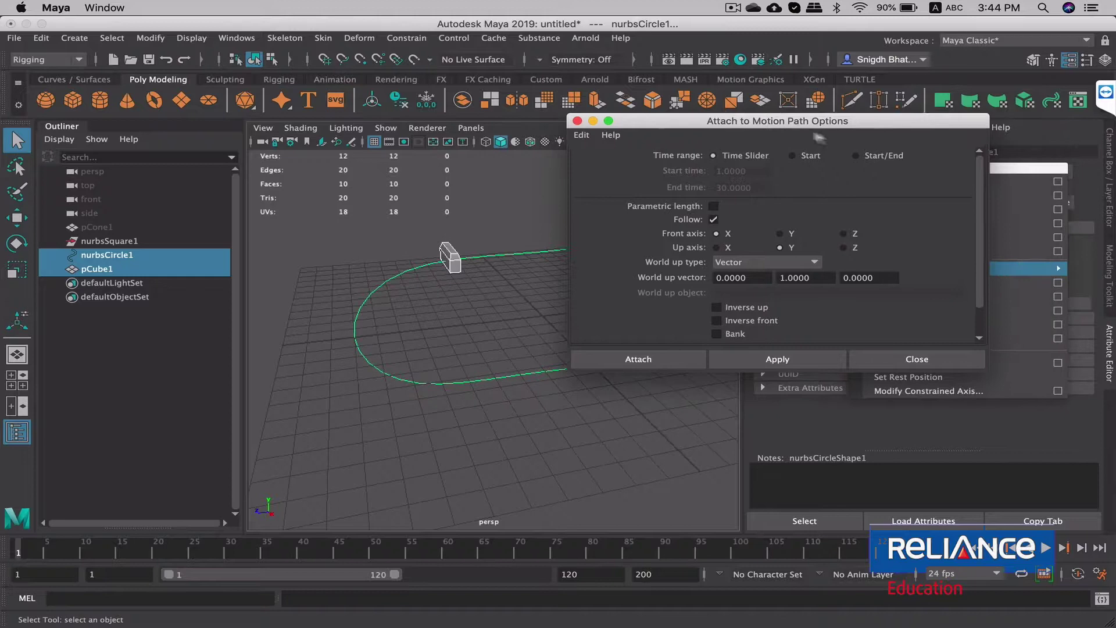
left_click(872, 155)
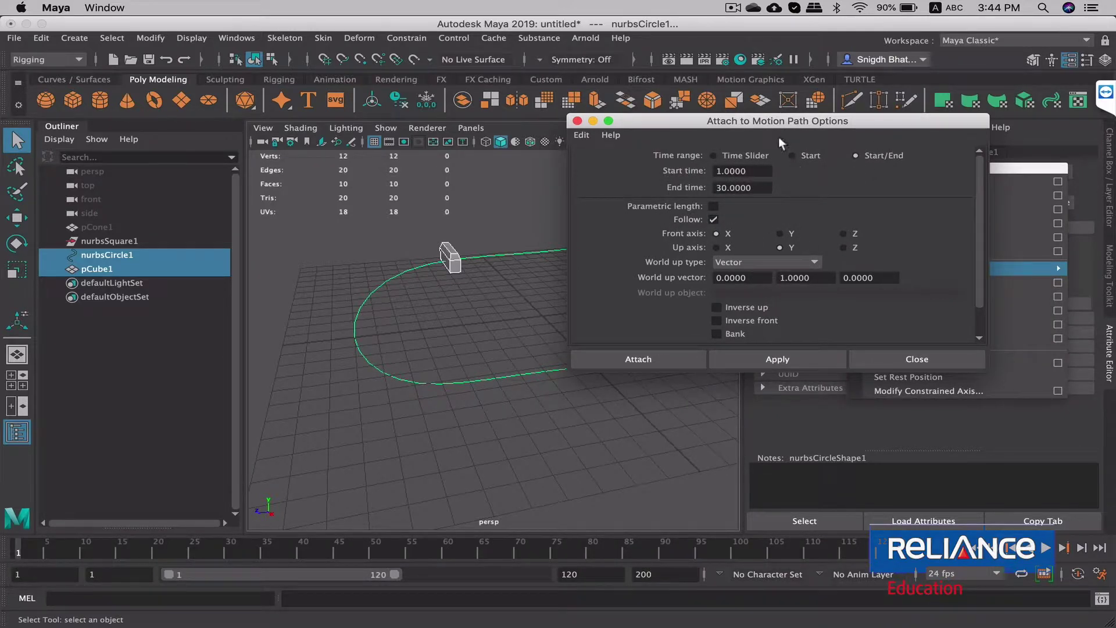
left_click_drag(785, 124, 857, 121)
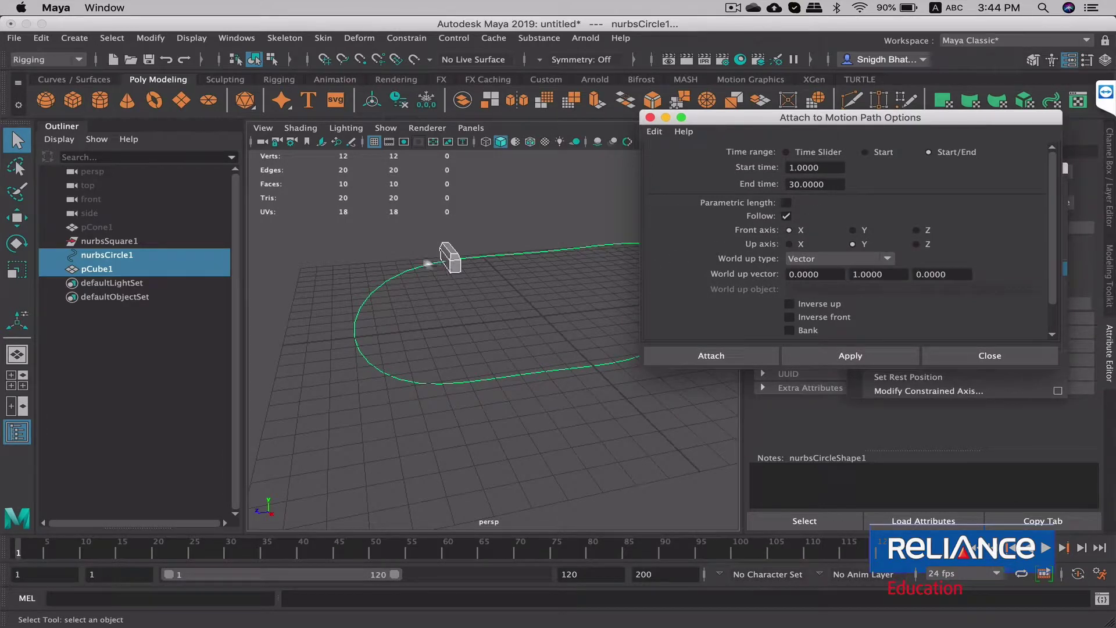
left_click_drag(317, 494, 393, 433, "alt")
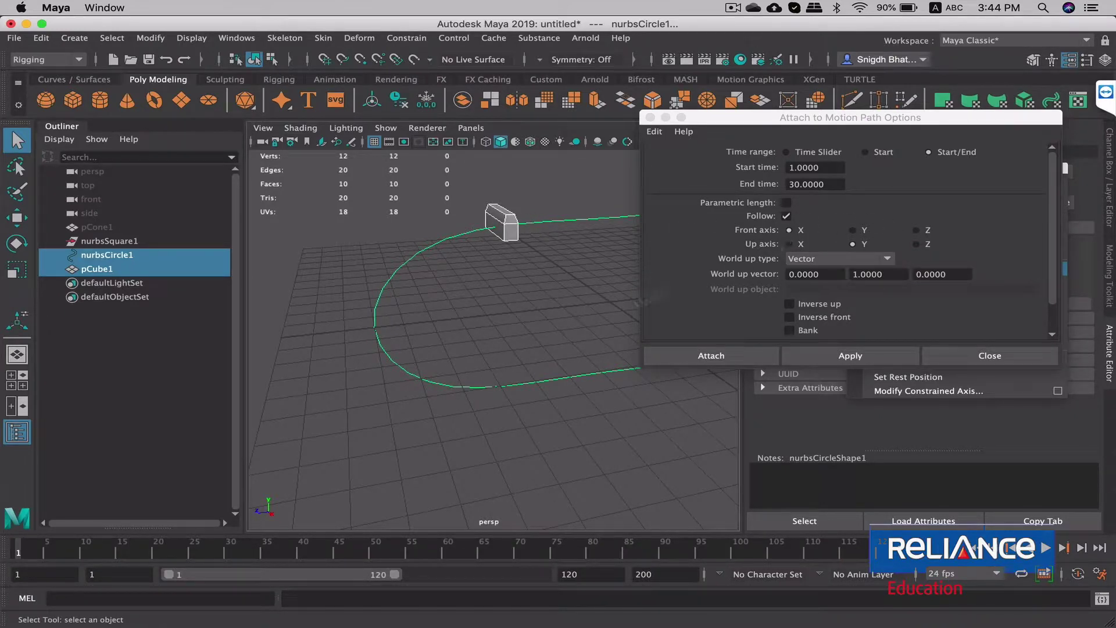
left_click(915, 232)
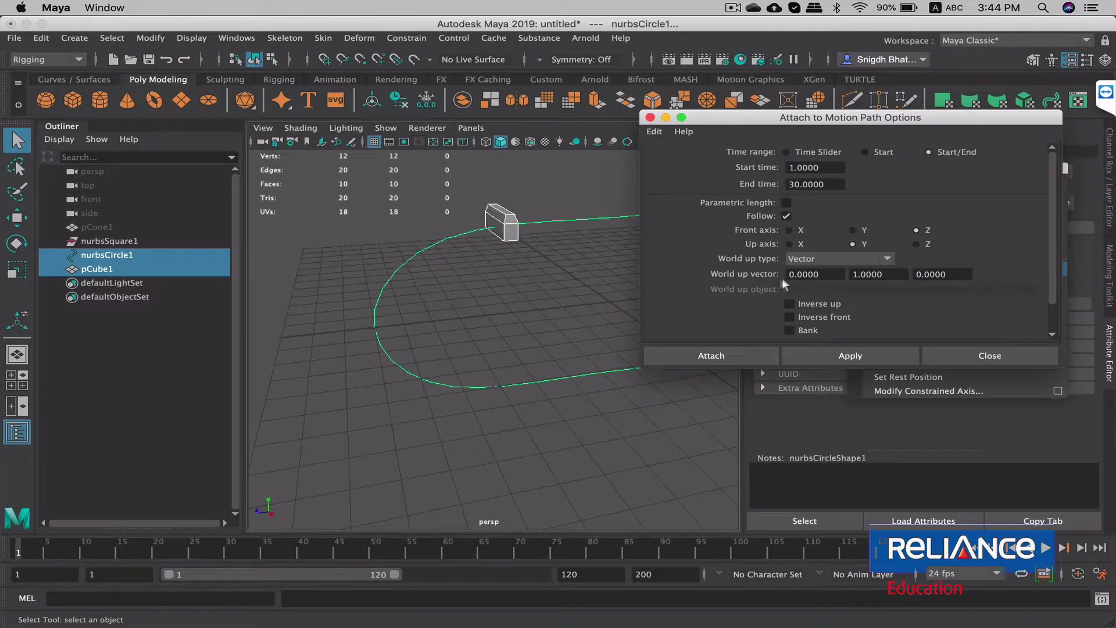
left_click(727, 355)
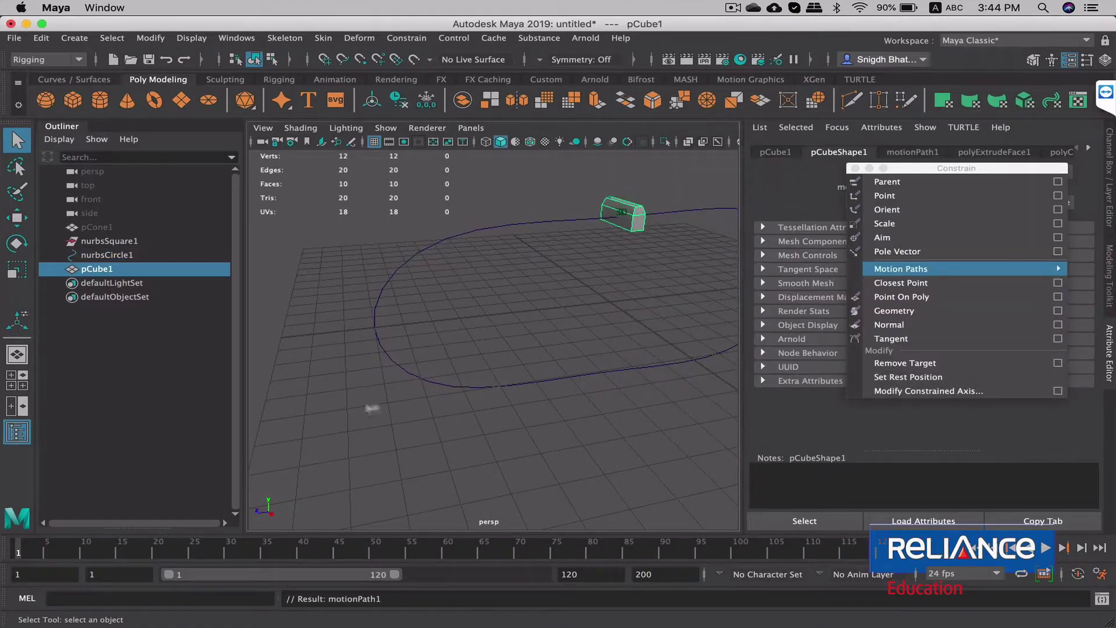
Scrub and play the animation to watch the box circle the curve, closing the Attribute Editor.
mouse_move(27, 545)
left_mouse_down()
mouse_move(173, 535)
mouse_move(17, 517)
mouse_move(107, 513)
mouse_move(58, 512)
mouse_move(41, 505)
mouse_move(89, 512)
mouse_move(3, 487)
left_mouse_up()
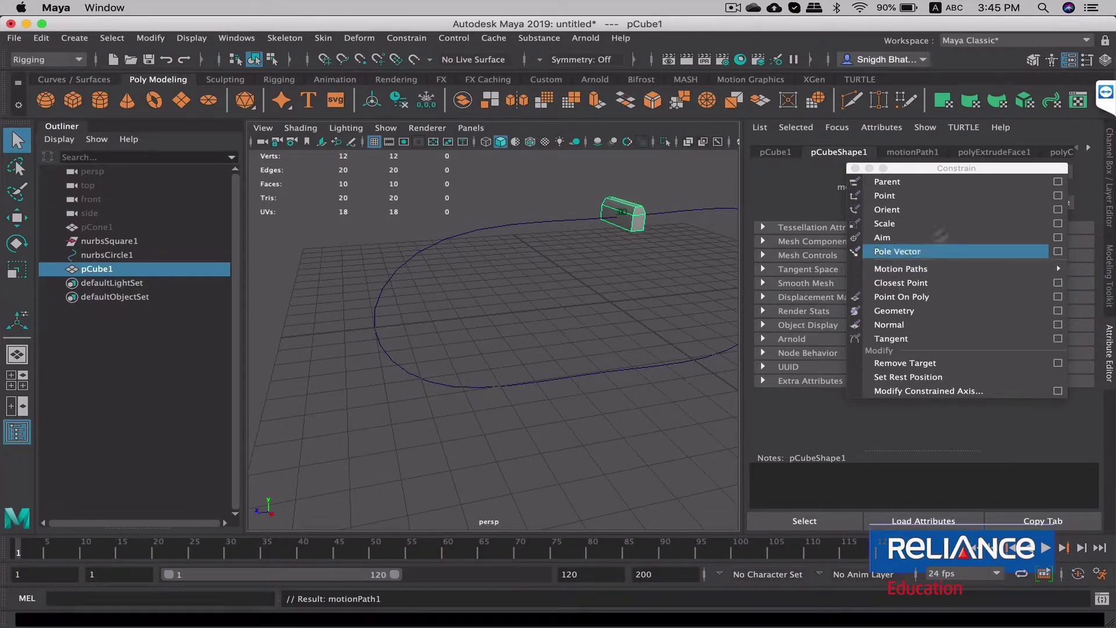
mouse_move(901, 269)
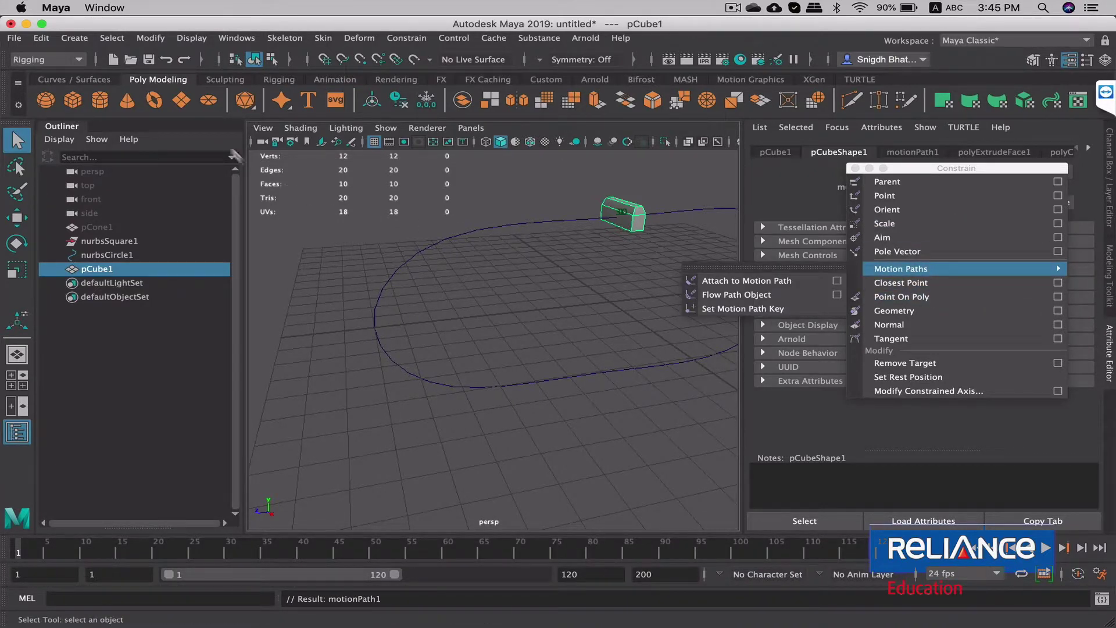
left_click(82, 79)
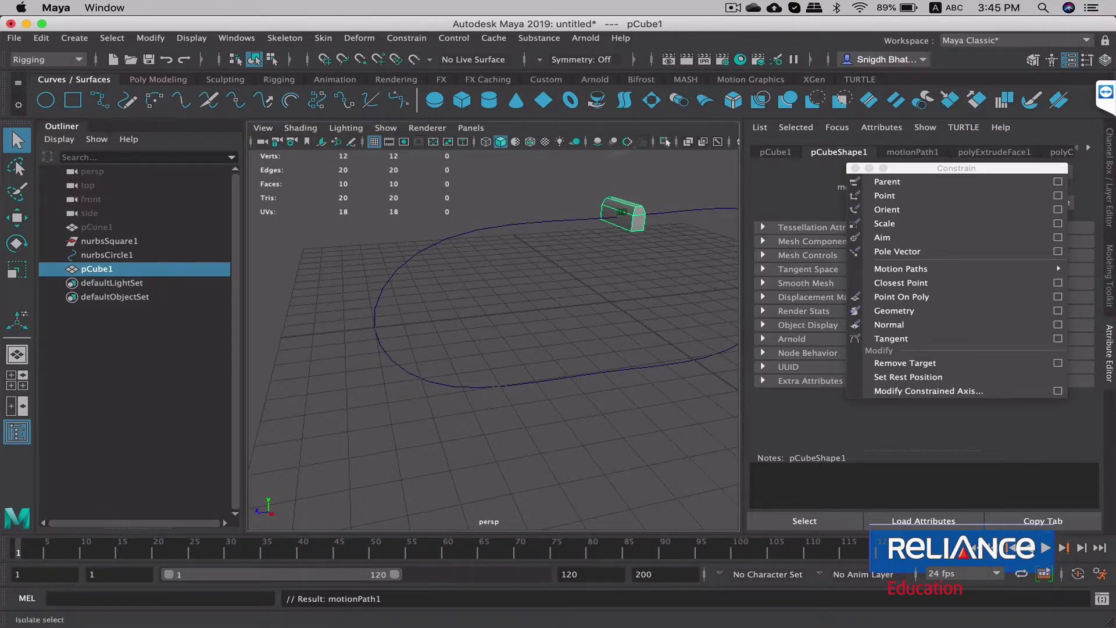
left_click_drag(554, 239, 628, 317, "alt")
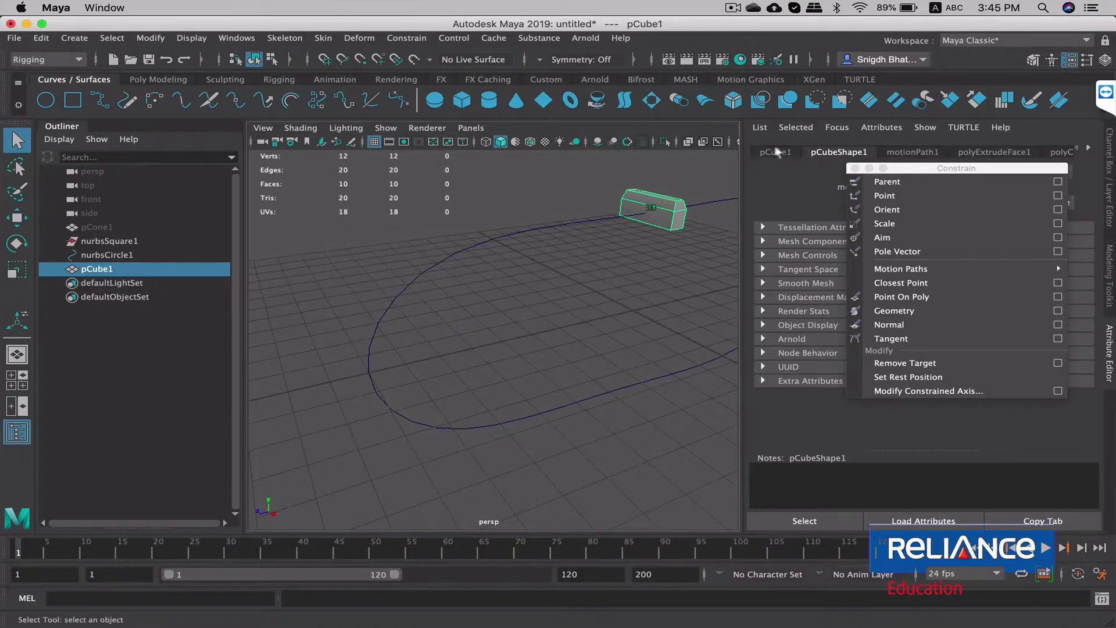
left_click(1111, 346)
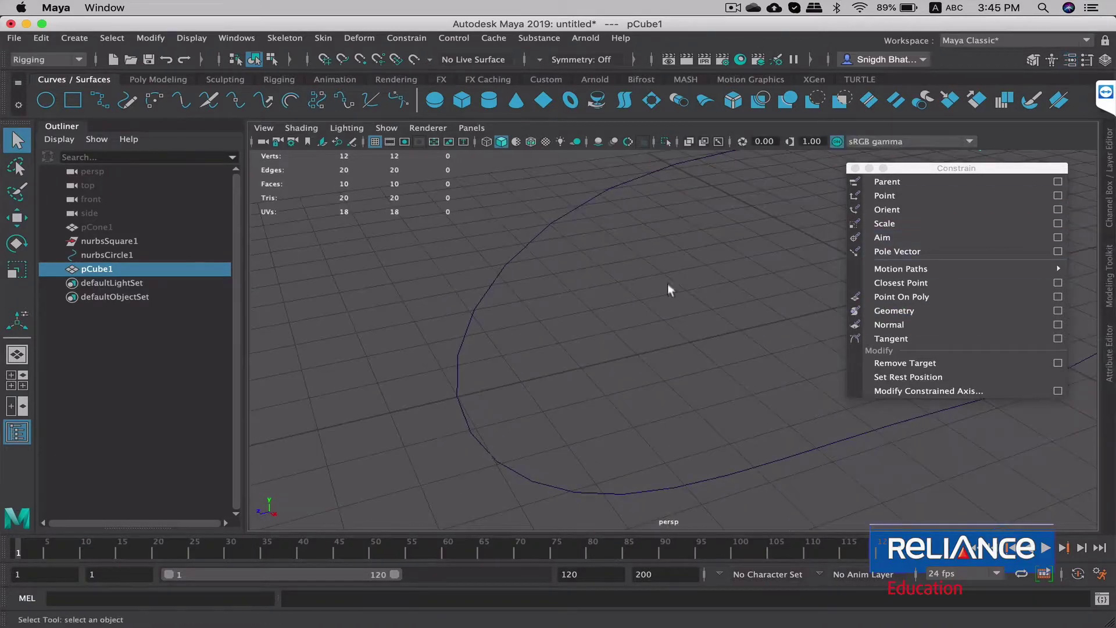
middle_click_drag(667, 287, 567, 252, "alt")
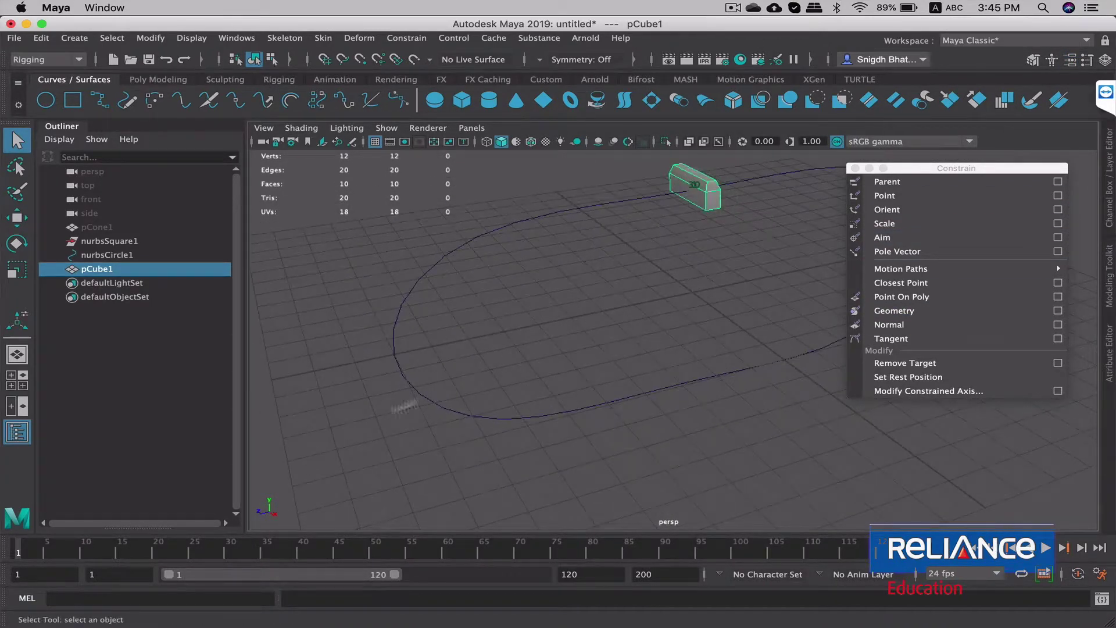
mouse_move(22, 546)
left_mouse_down()
mouse_move(42, 546)
mouse_move(13, 550)
mouse_move(85, 552)
left_mouse_up()
left_click_drag(85, 553, 21, 552)
key("alt+v")
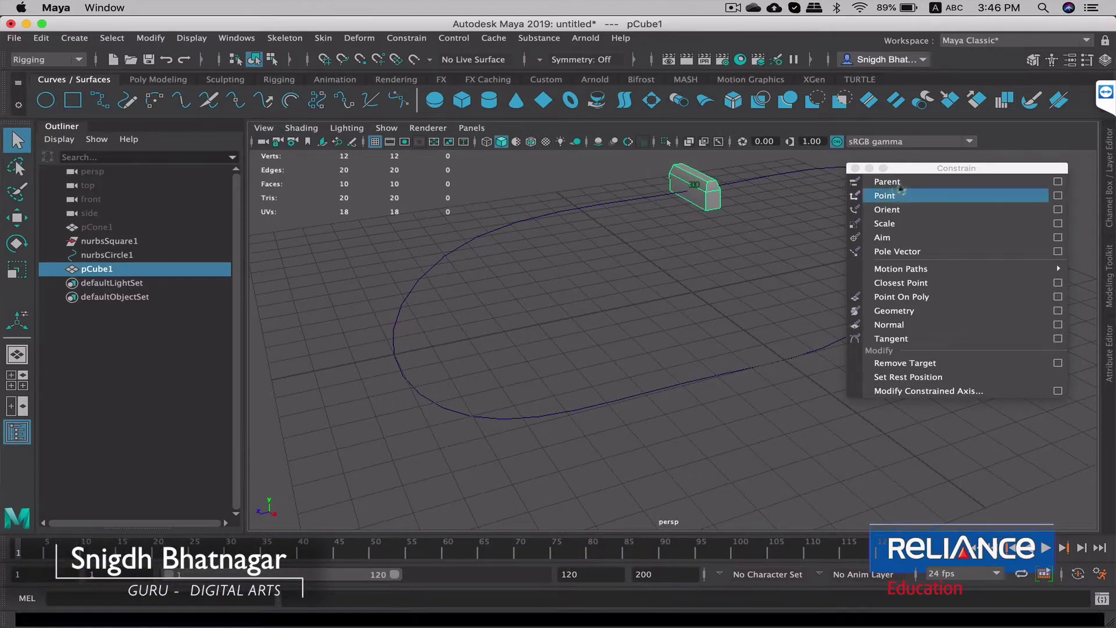
Reopen and scroll through the Attach to Motion Path options, close them, then switch to the Rigging shelf.
left_click_drag(955, 168, 958, 155)
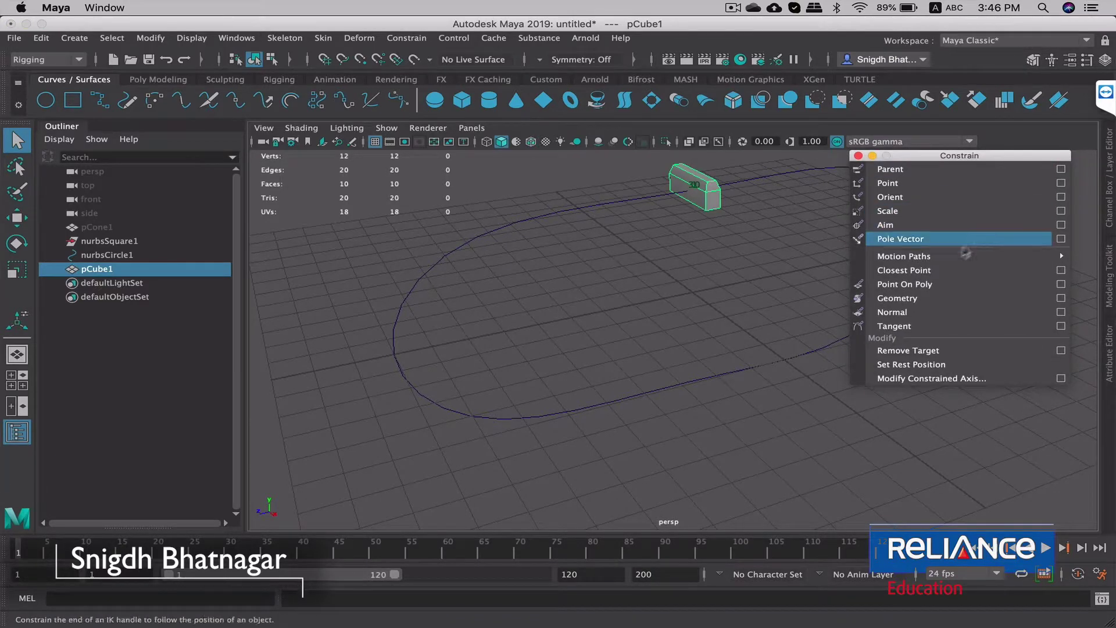
mouse_move(901, 269)
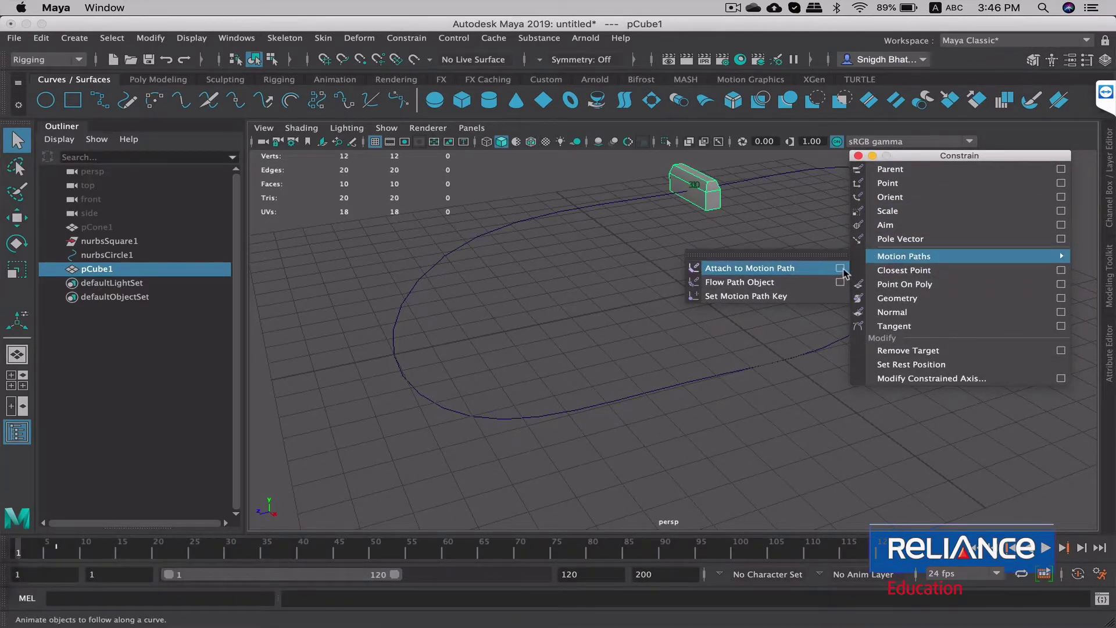
left_click(840, 268)
left_click_drag(844, 112, 839, 265)
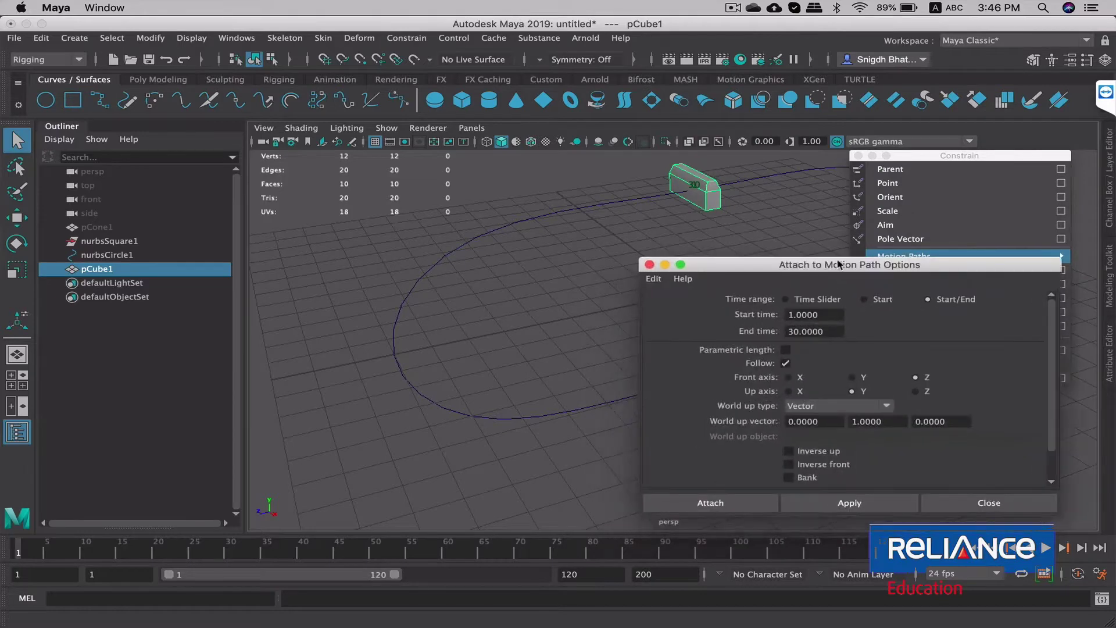
scroll(1054, 422, "down", 3)
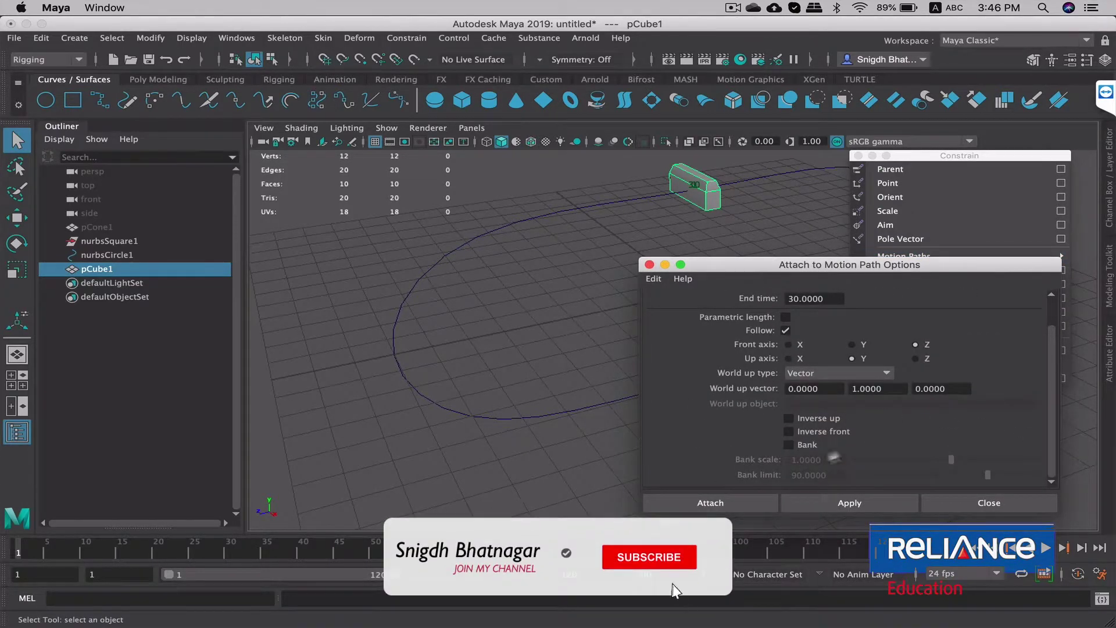
left_click(649, 265)
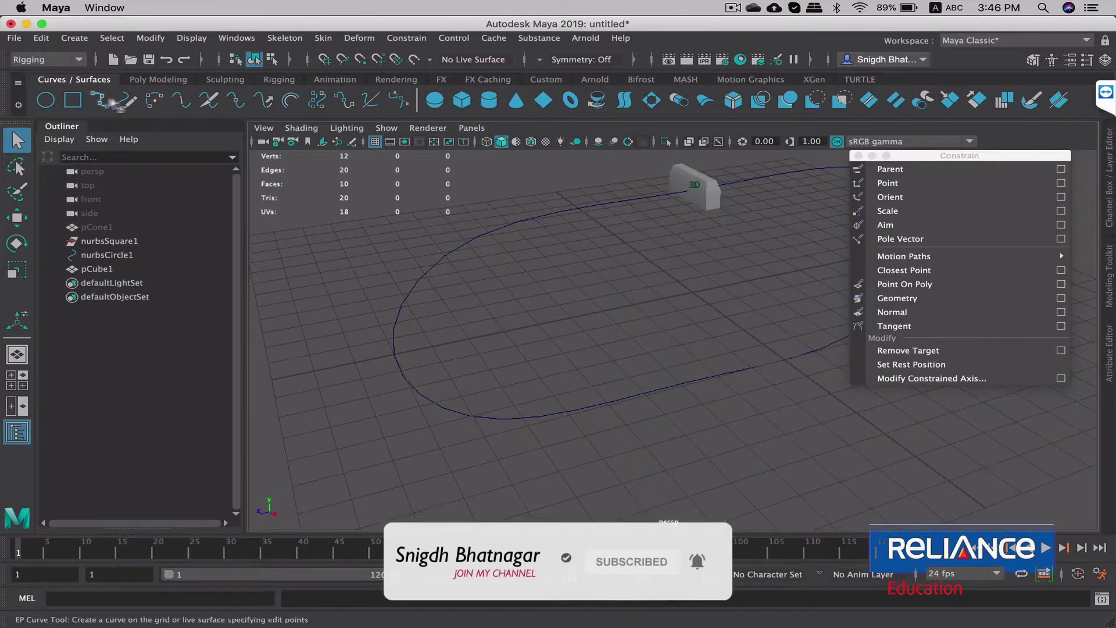
left_click(158, 79)
left_click(225, 79)
Create a locator at the grid centre from the Rigging shelf and inspect it.
left_click(279, 79)
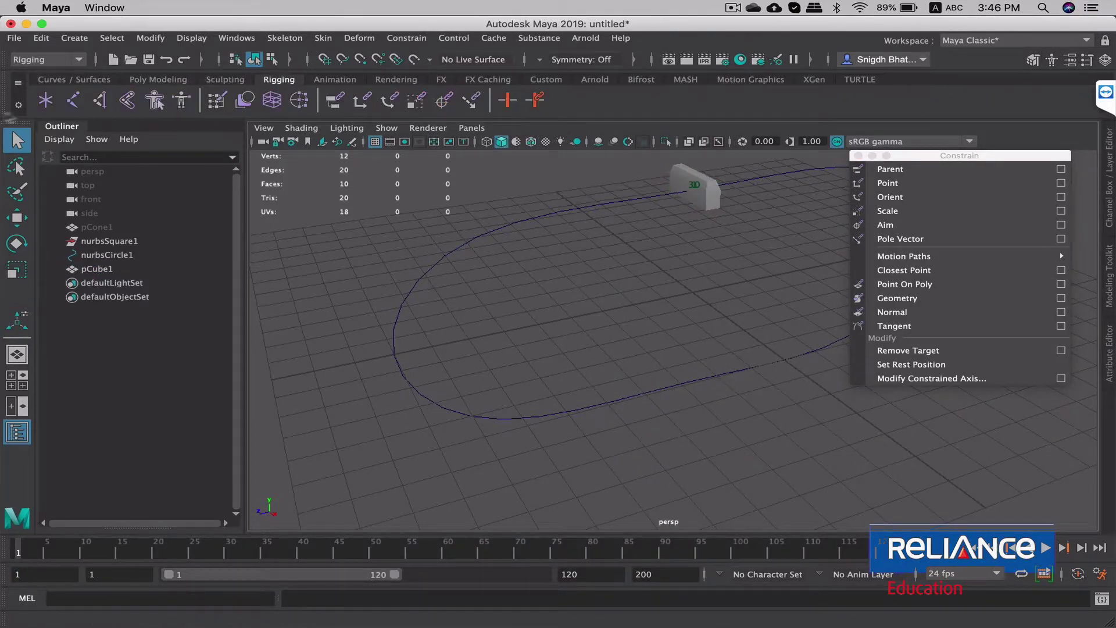
left_click(46, 100)
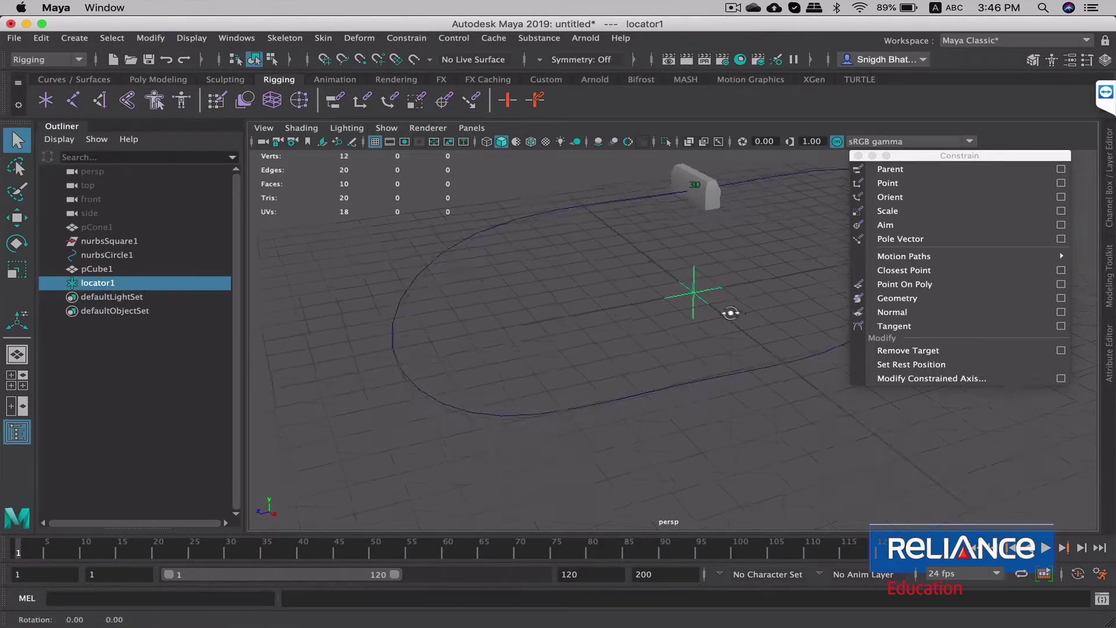
mouse_move(731, 312)
left_mouse_down("alt")
mouse_move(598, 367)
mouse_move(717, 309)
mouse_move(652, 316)
mouse_move(739, 272)
left_mouse_up("alt")
key("w")
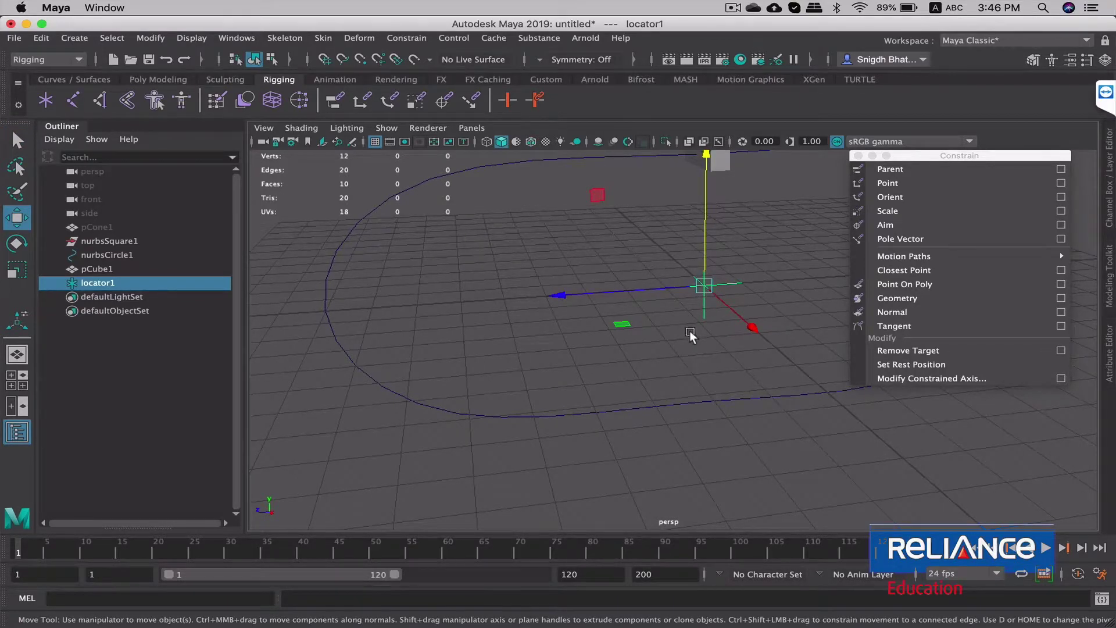
left_click(808, 283)
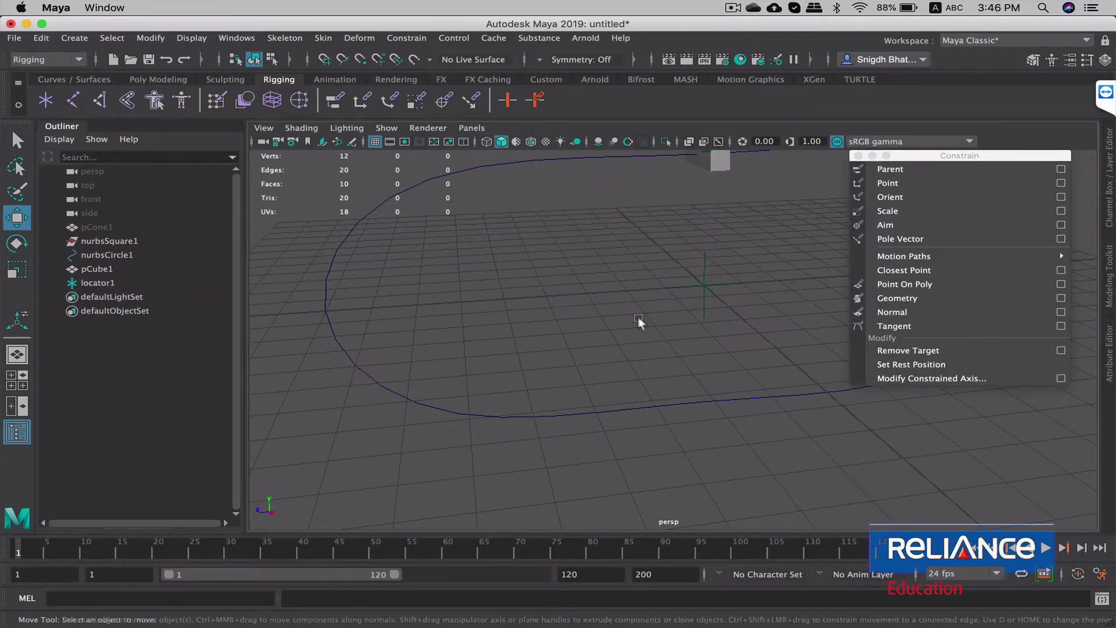
left_click(702, 287)
left_click_drag(706, 325, 695, 382, "alt")
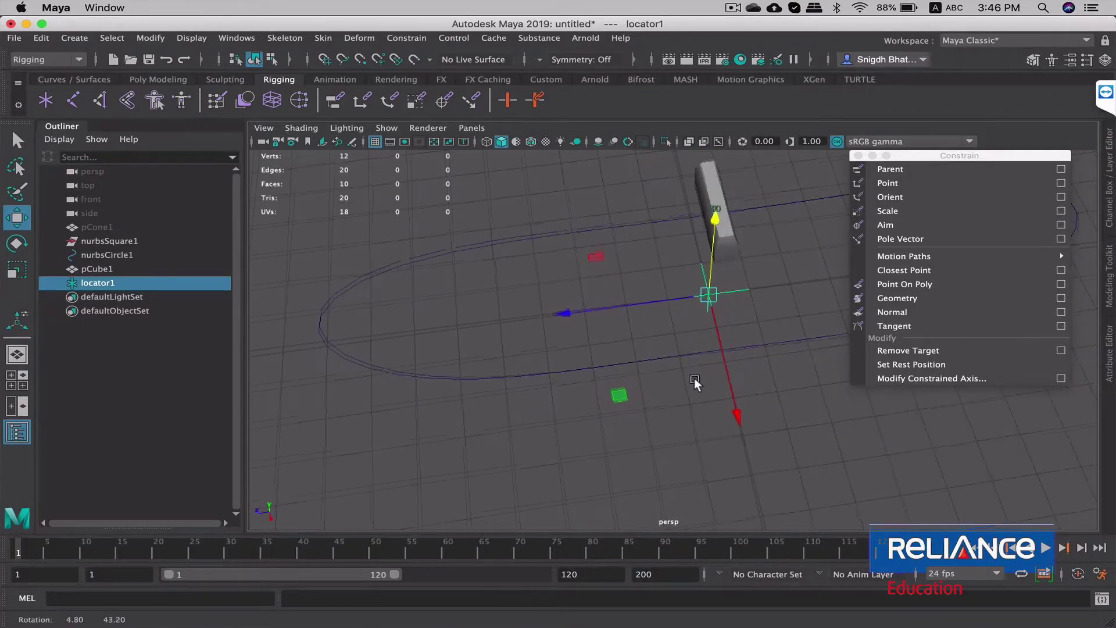
mouse_move(748, 329)
left_mouse_down("alt")
mouse_move(753, 205)
mouse_move(750, 314)
left_mouse_up("alt")
Rename the locator to 'helper' in the Outliner, then select the box.
double_click(110, 285)
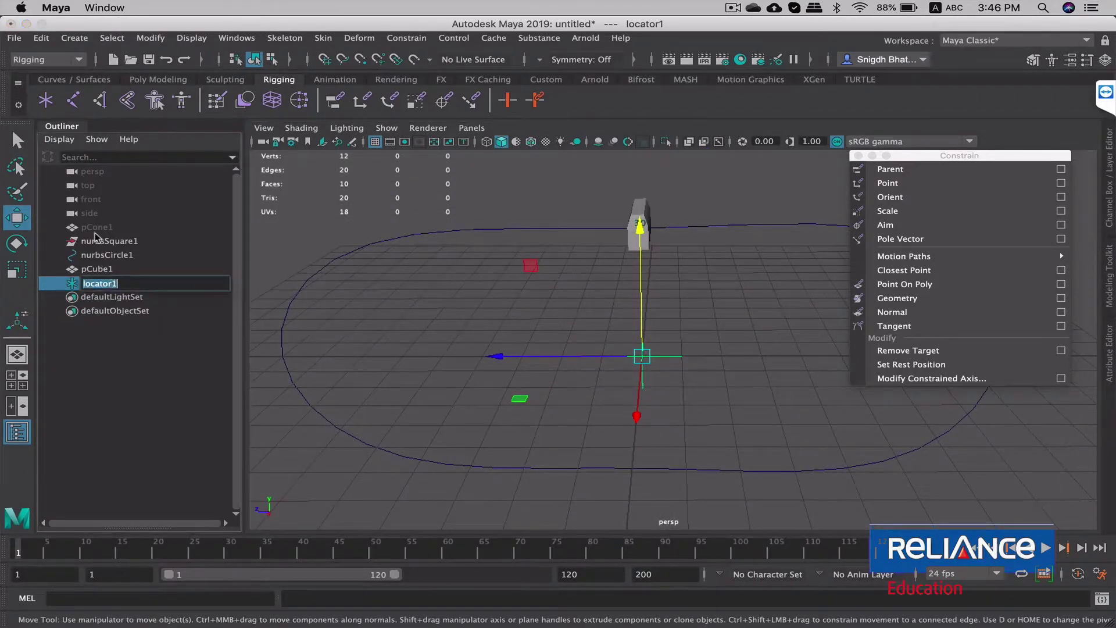
type("helper")
double_click(117, 285)
left_click(454, 206)
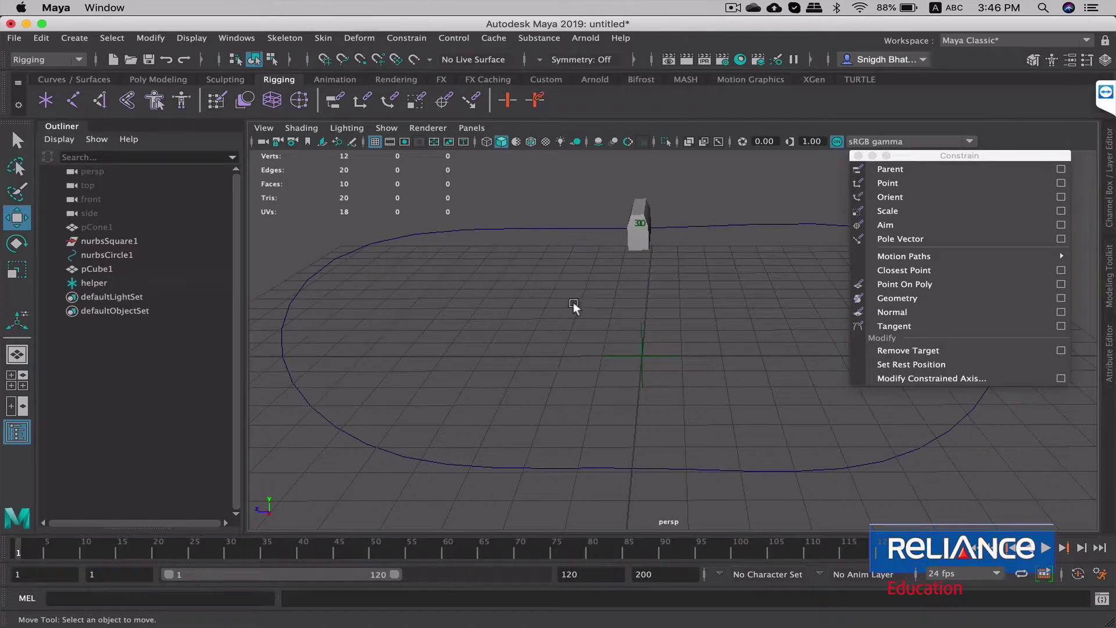
left_click_drag(573, 306, 631, 311, "alt")
left_click(639, 230)
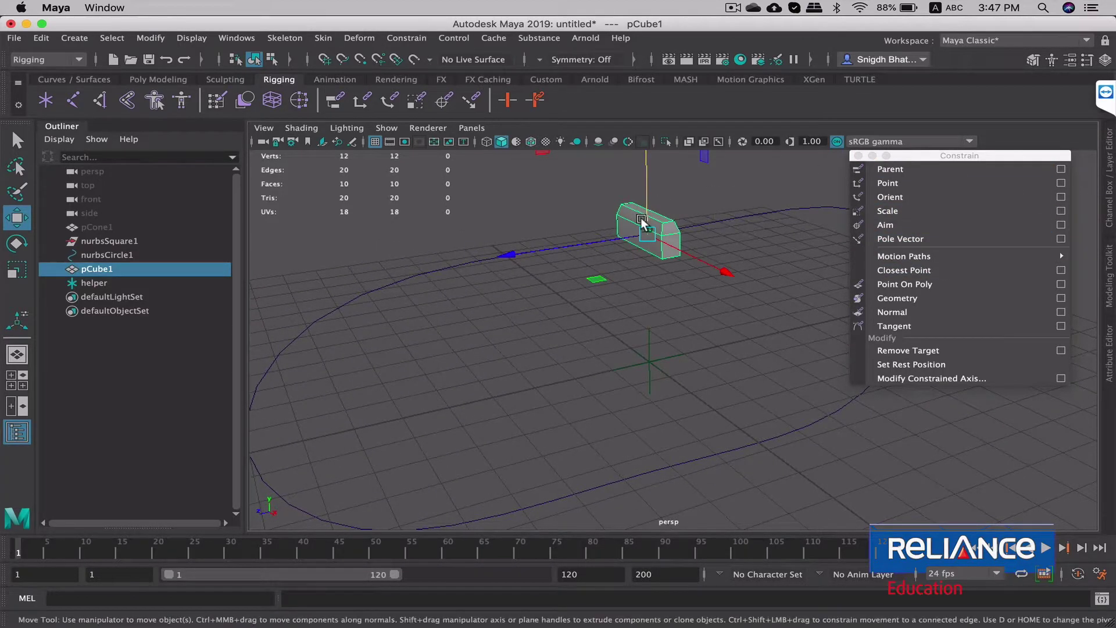
Delete the box's motion path with Delete by Type > Motion Paths, confirming it stays put at frame 35.
key("q")
left_click_drag(508, 241, 519, 288, "shift")
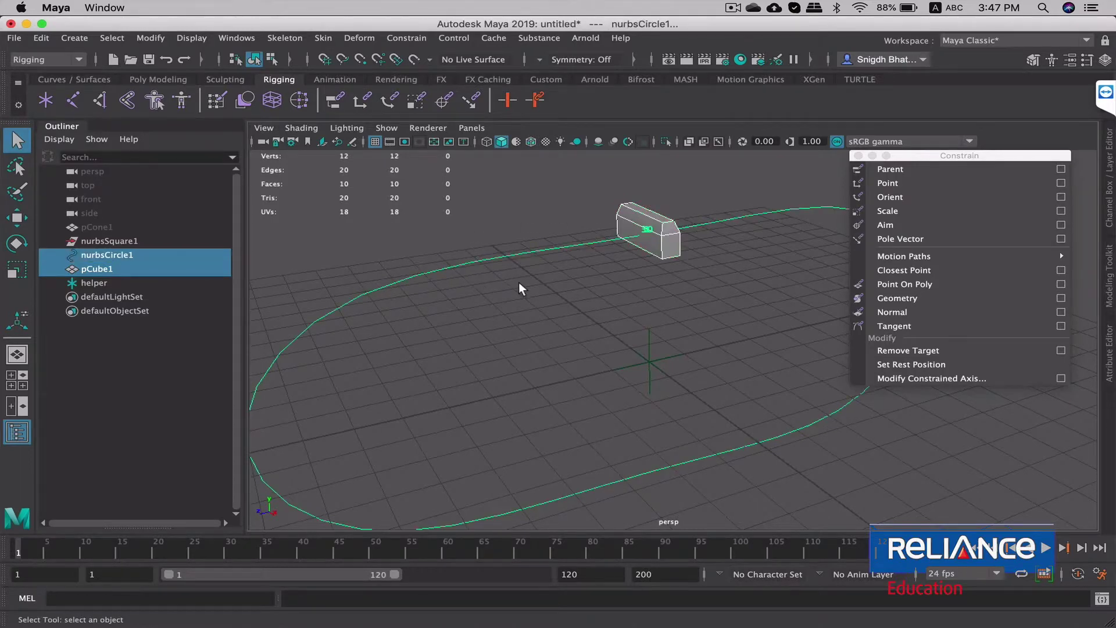
left_click(76, 42)
mouse_move(88, 202)
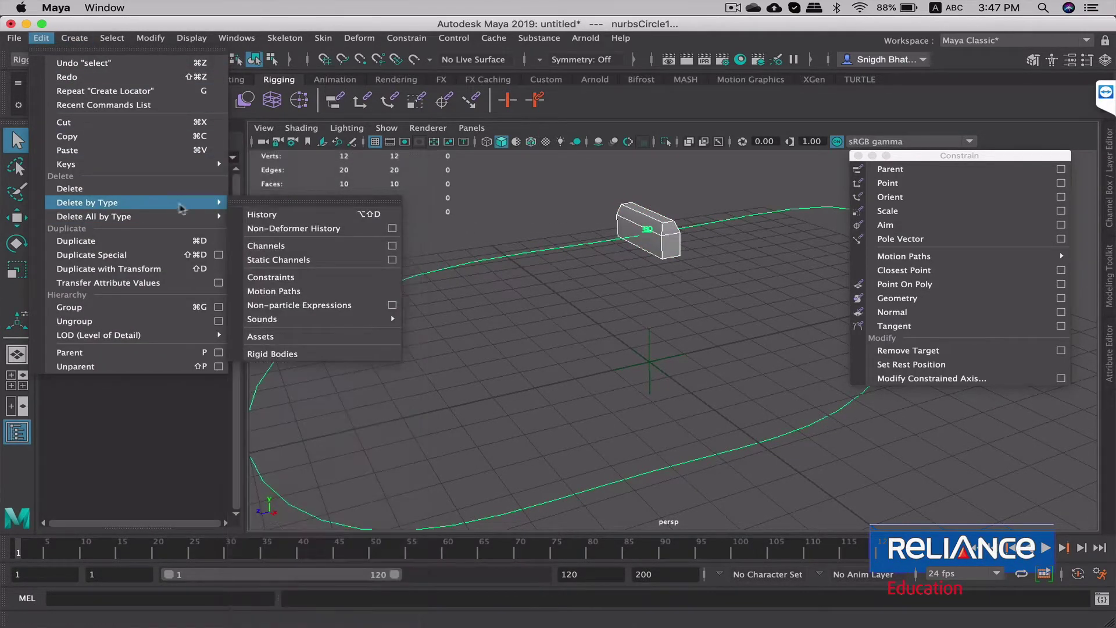
left_click(318, 290)
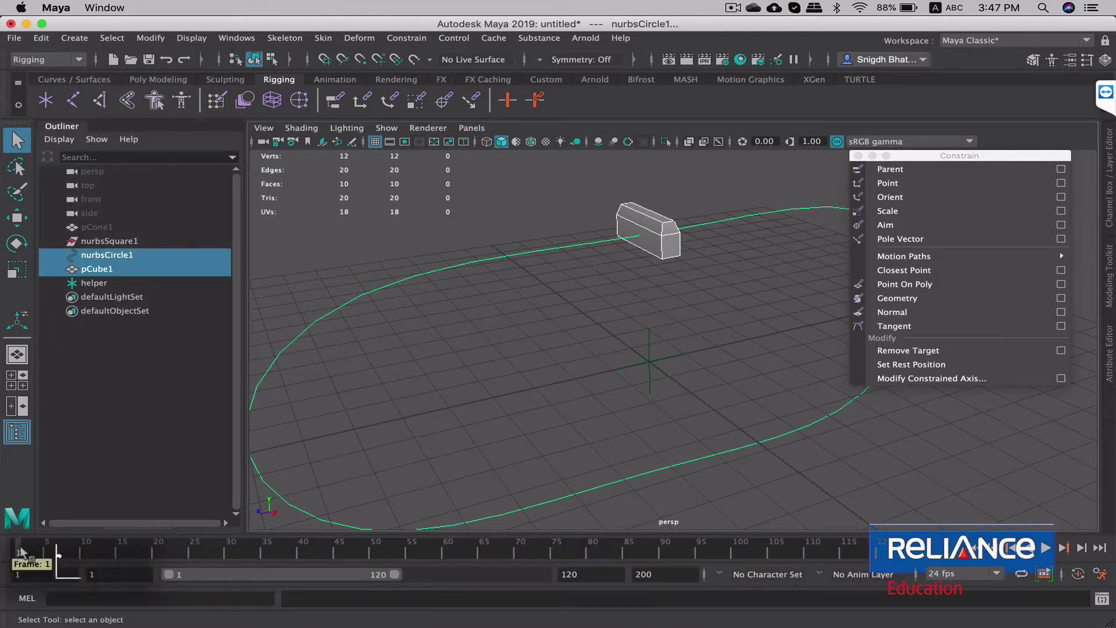
mouse_move(23, 551)
left_mouse_down()
mouse_move(256, 576)
mouse_move(69, 591)
left_mouse_up()
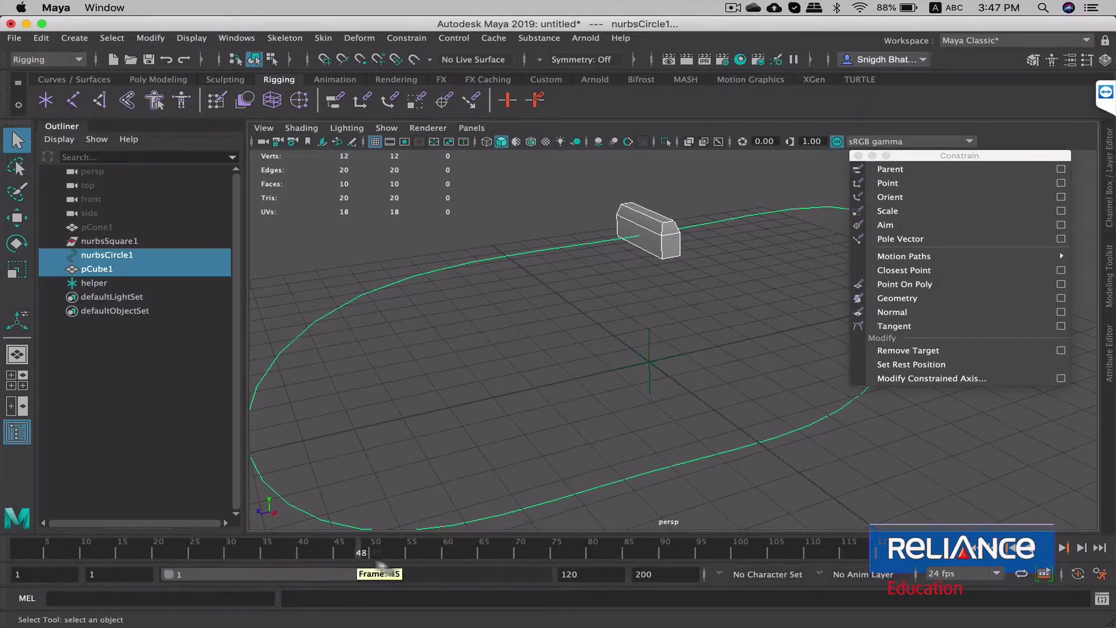
Reselect the box and then the curve.
left_click(551, 248)
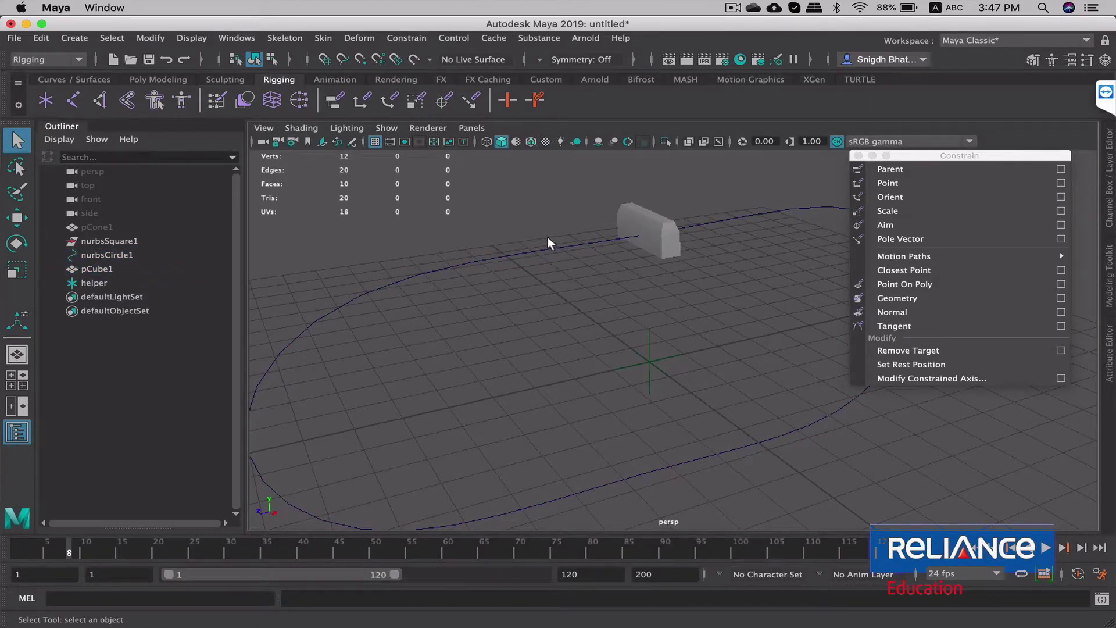
left_click(627, 212)
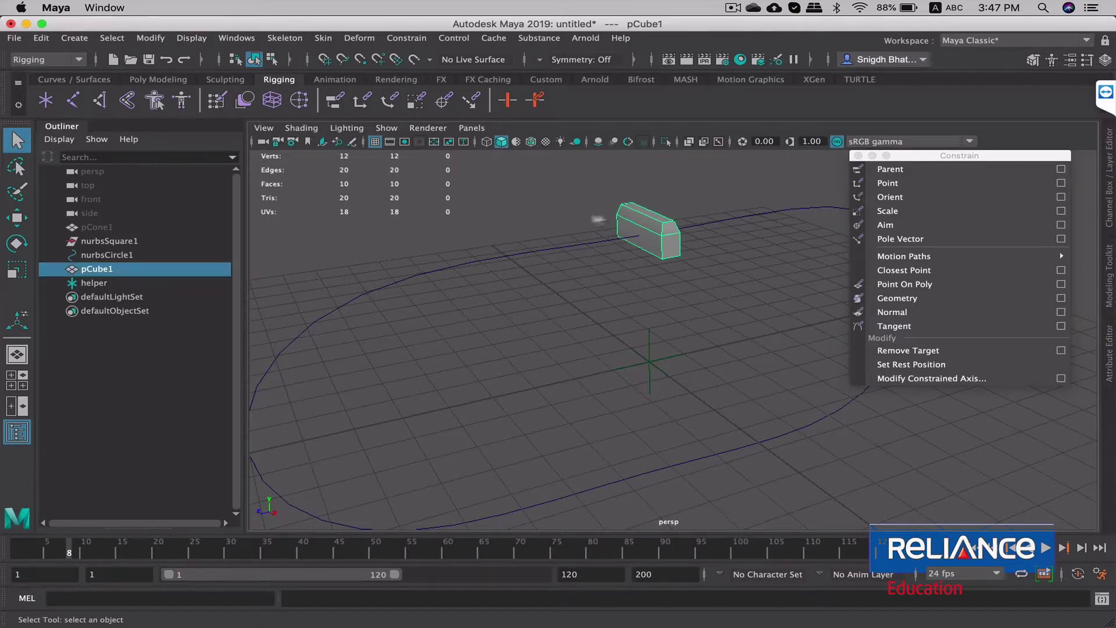
left_click(537, 254, "shift")
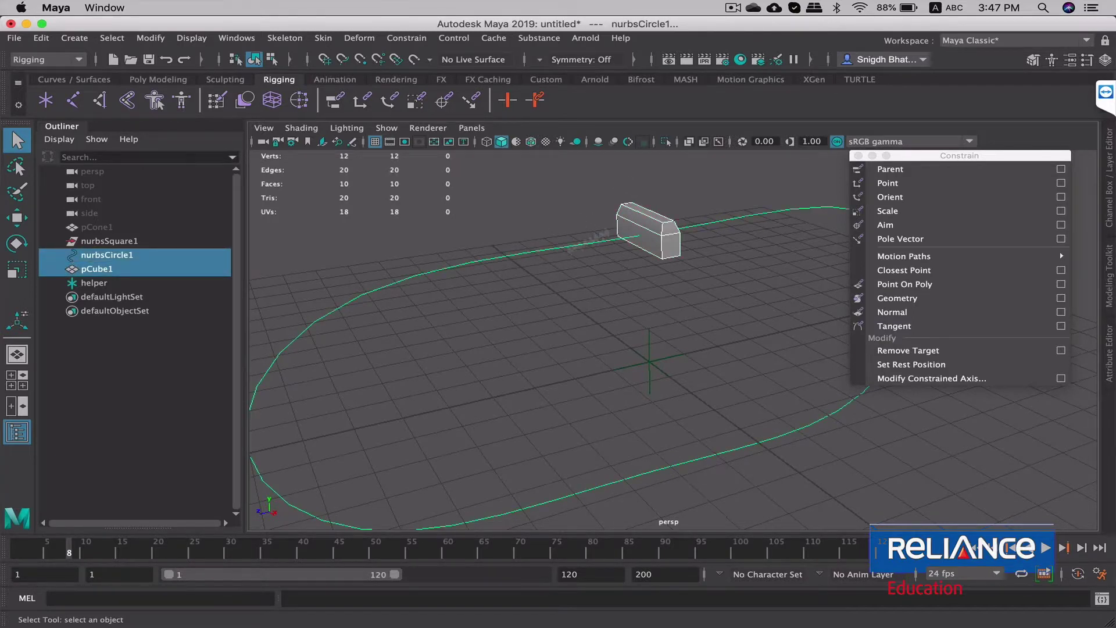
mouse_move(903, 256)
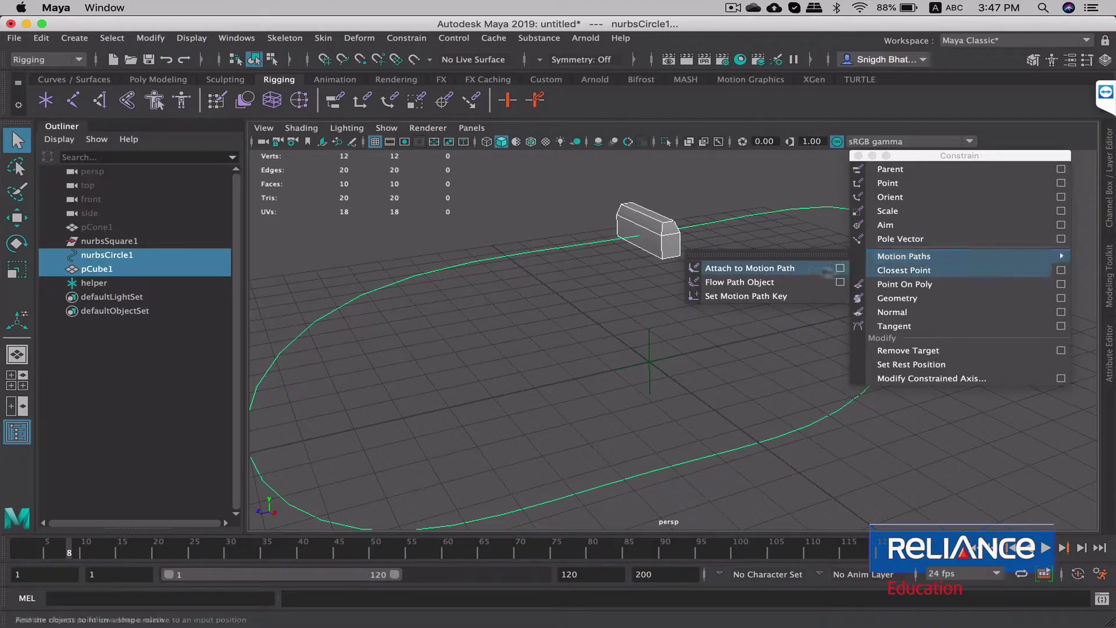
Attach the cube to the curve with World up type Object up and 'helper' as world up object.
left_click(841, 268)
left_click_drag(842, 271, 896, 136)
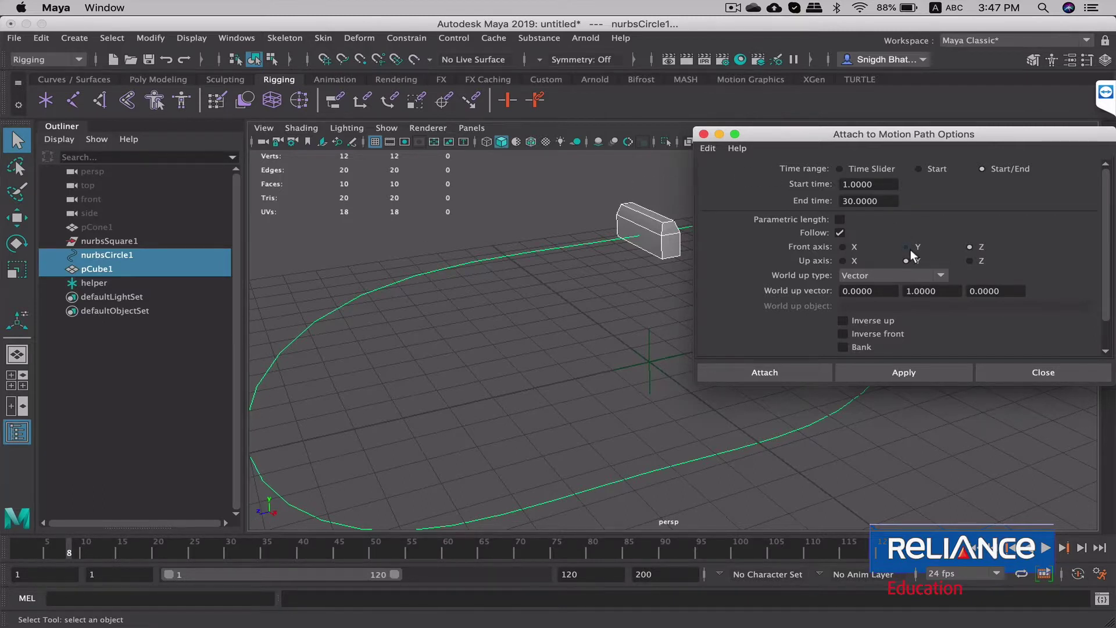
left_click(898, 277)
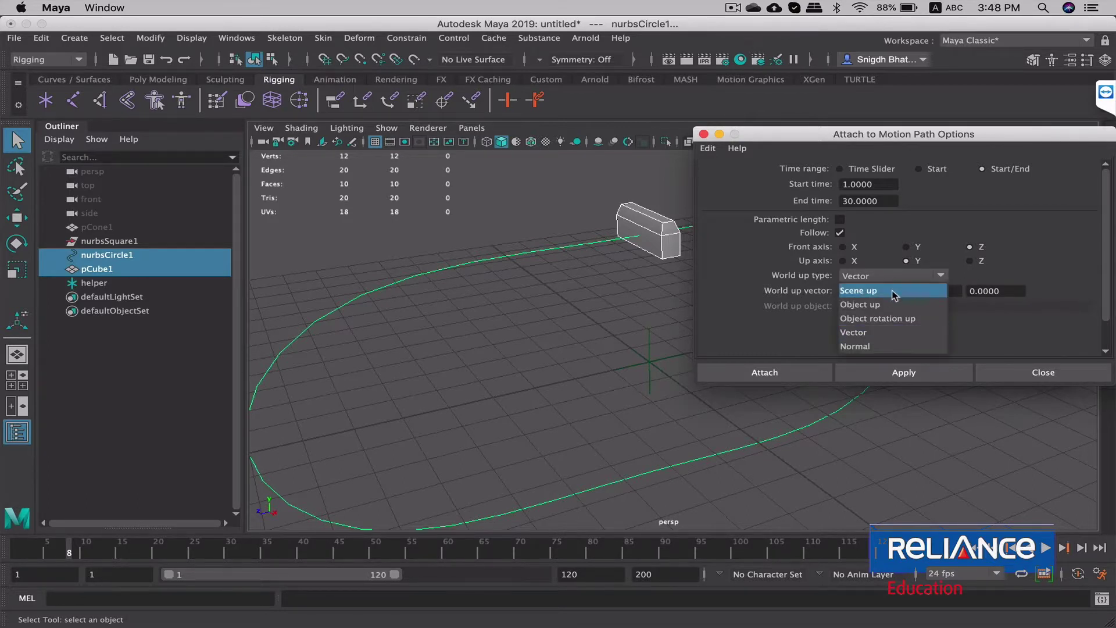
left_click(892, 291)
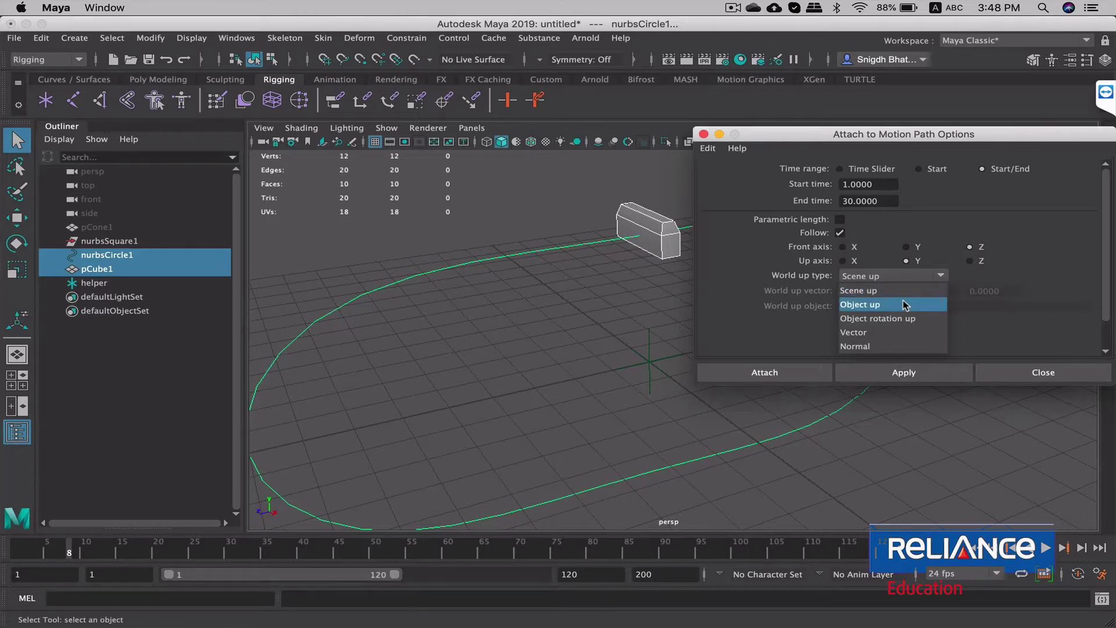
left_click(902, 302)
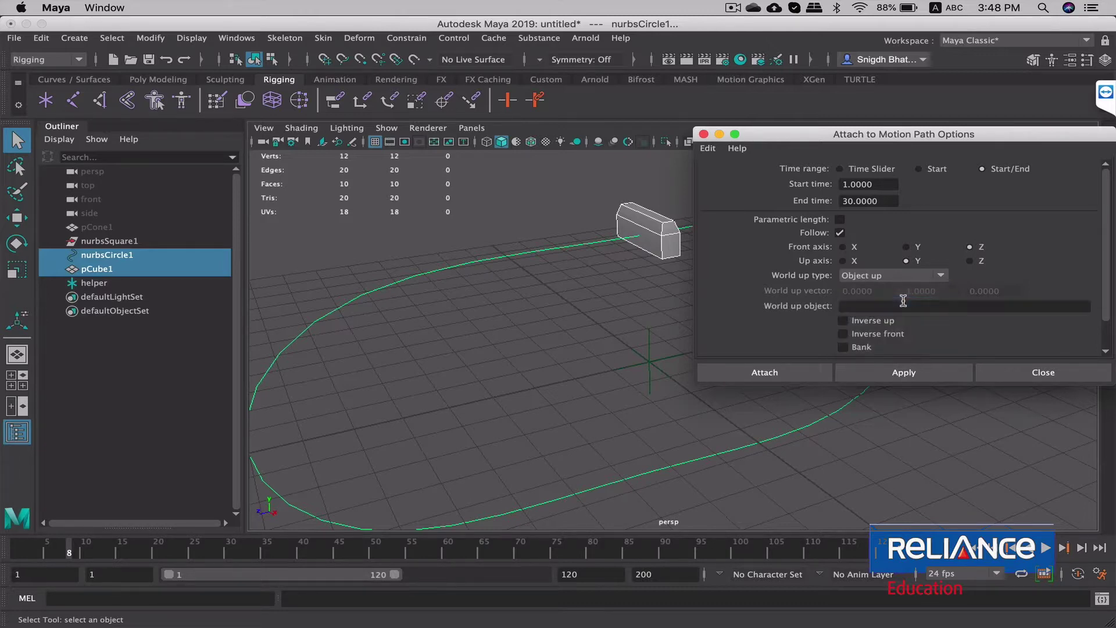
left_click(877, 307)
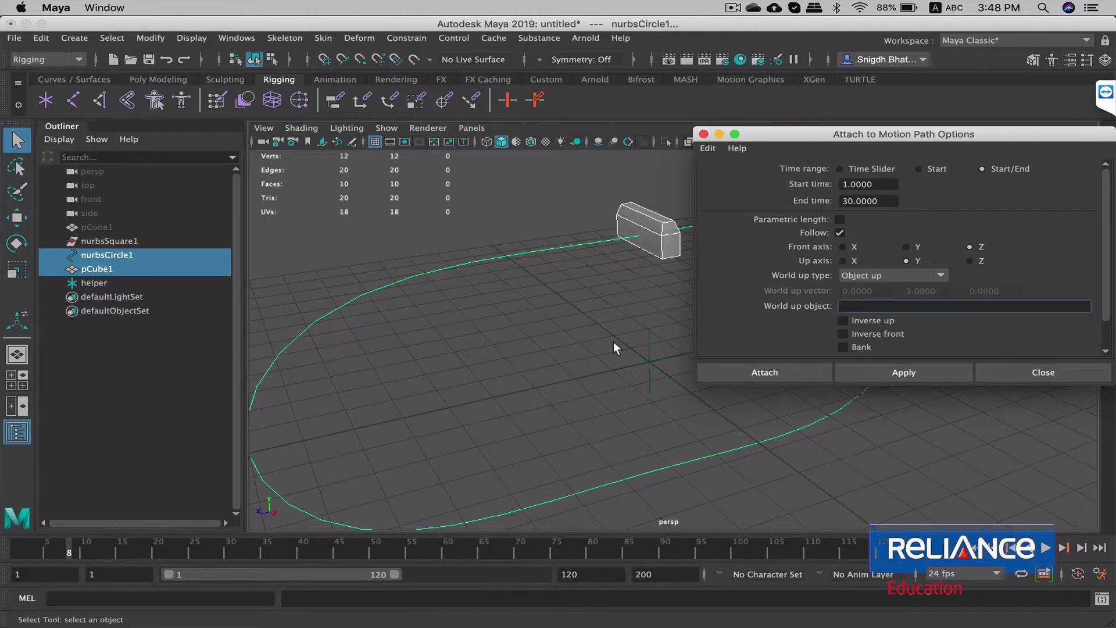
type("helper")
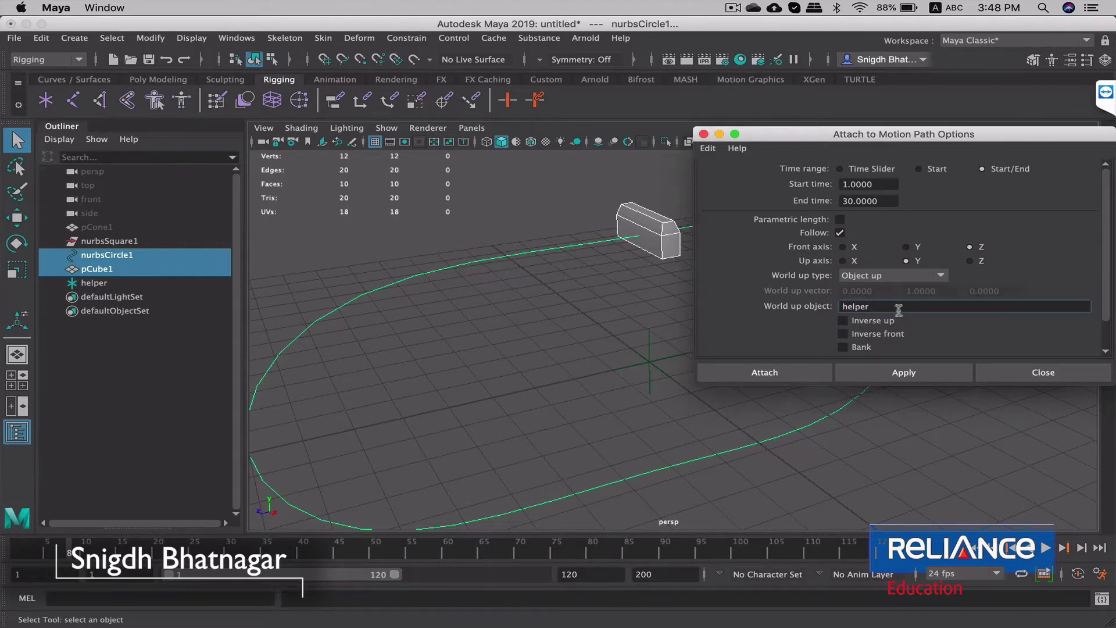
left_click(741, 372)
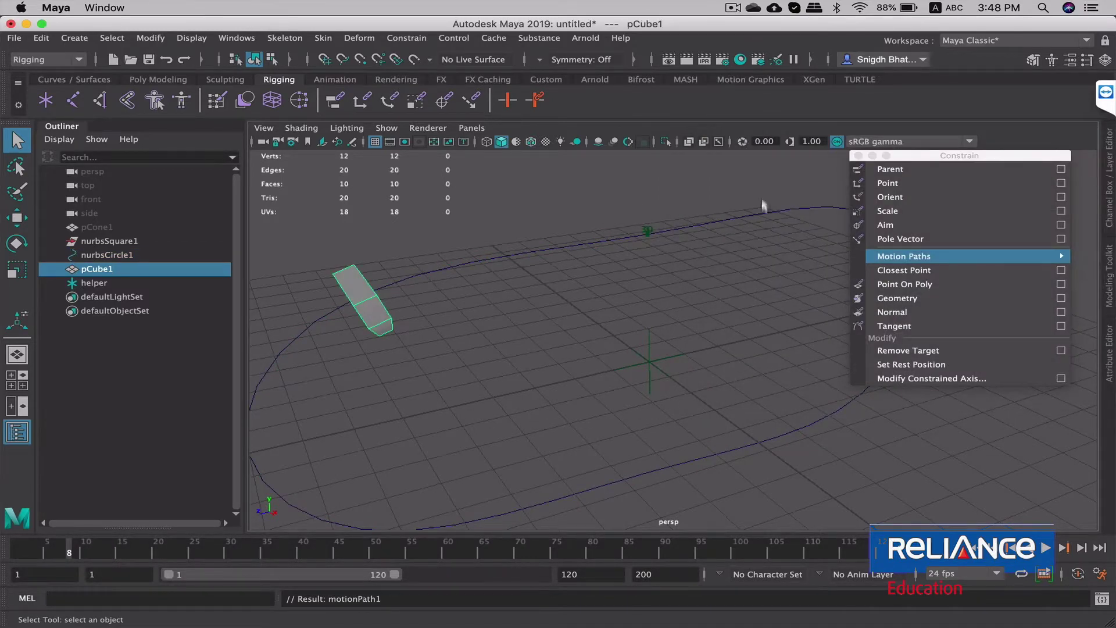
Scrub the timeline to confirm pCube1 travels the capsule curve, then display its attributes.
left_click_drag(440, 333, 379, 322, "alt")
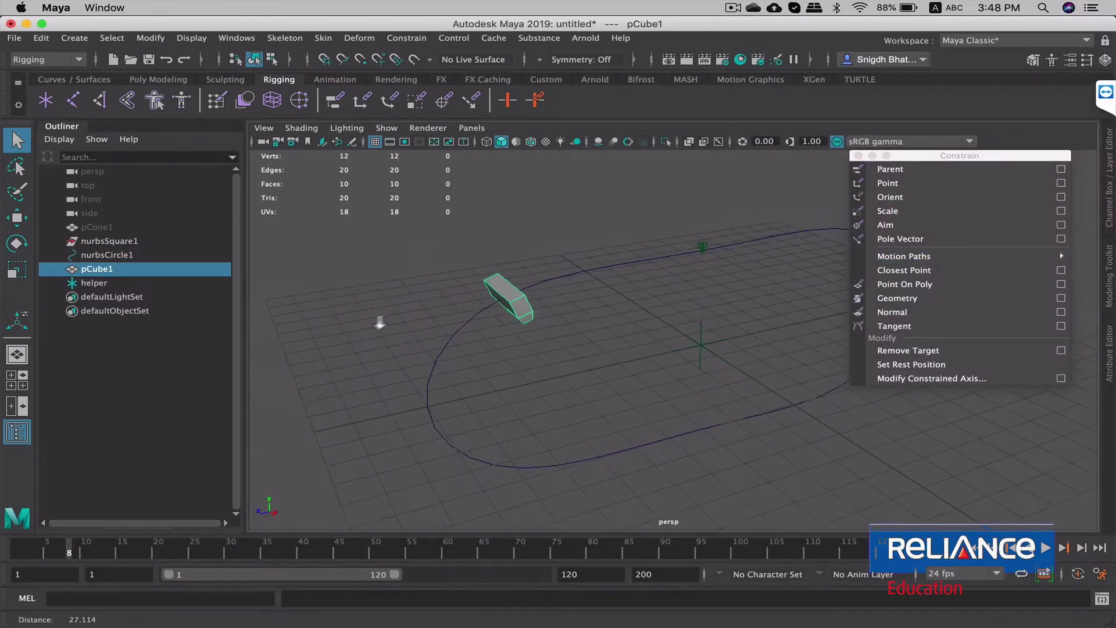
mouse_move(69, 549)
left_mouse_down()
mouse_move(44, 546)
mouse_move(298, 528)
mouse_move(11, 545)
left_mouse_up()
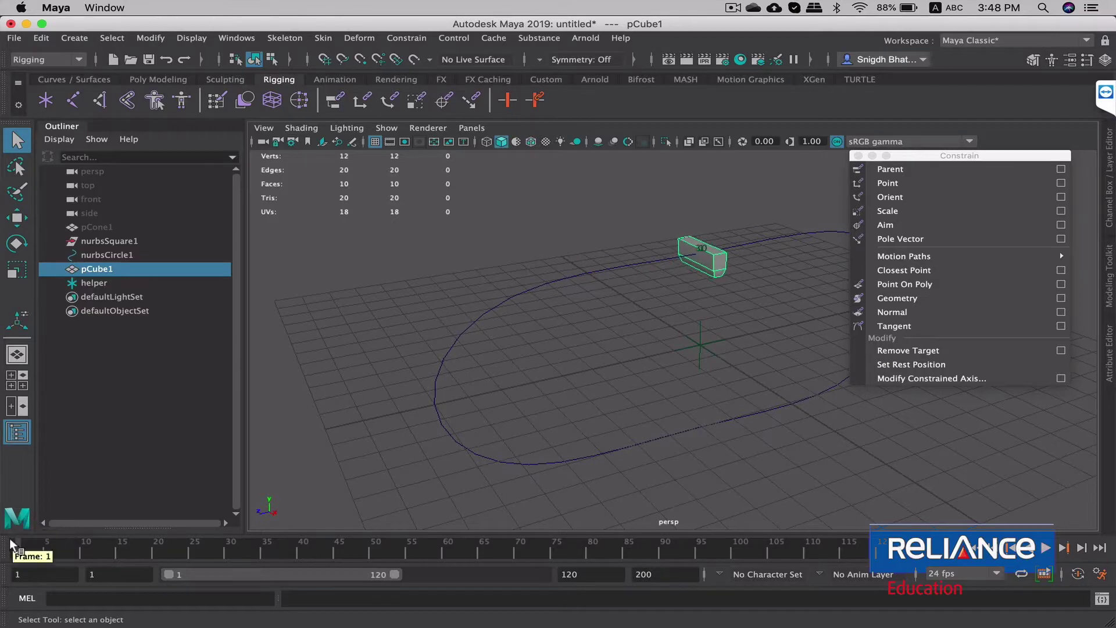
mouse_move(366, 400)
left_mouse_down("alt")
mouse_move(544, 372)
mouse_move(578, 356)
mouse_move(563, 378)
left_mouse_up("alt")
mouse_move(564, 379)
middle_mouse_down("alt")
mouse_move(610, 338)
mouse_move(602, 347)
middle_mouse_up("alt")
left_click(858, 156)
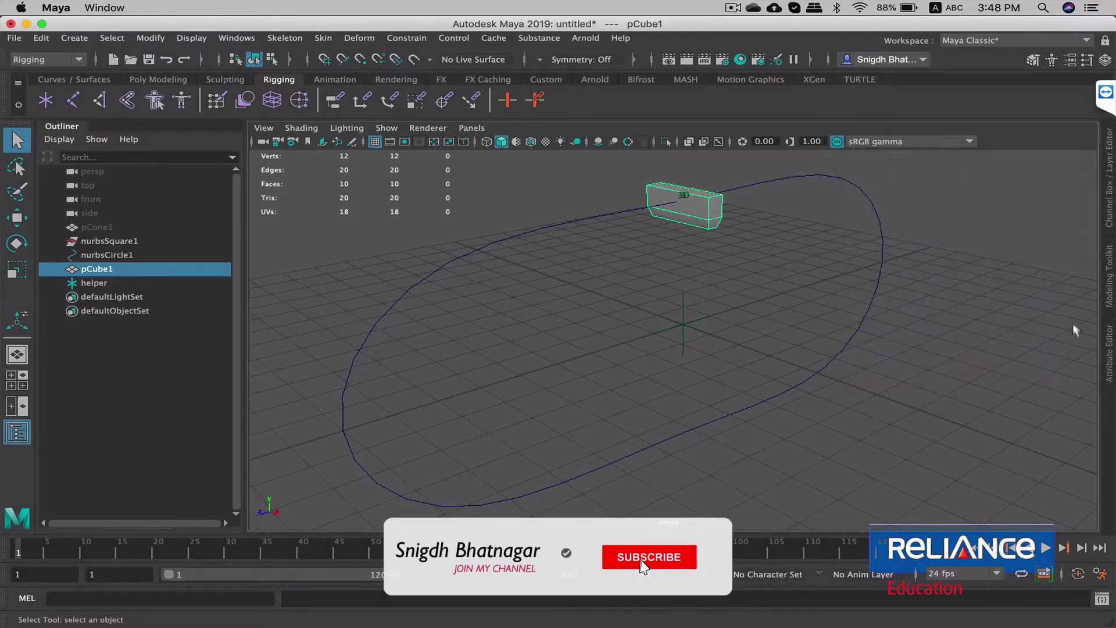
left_click(1108, 349)
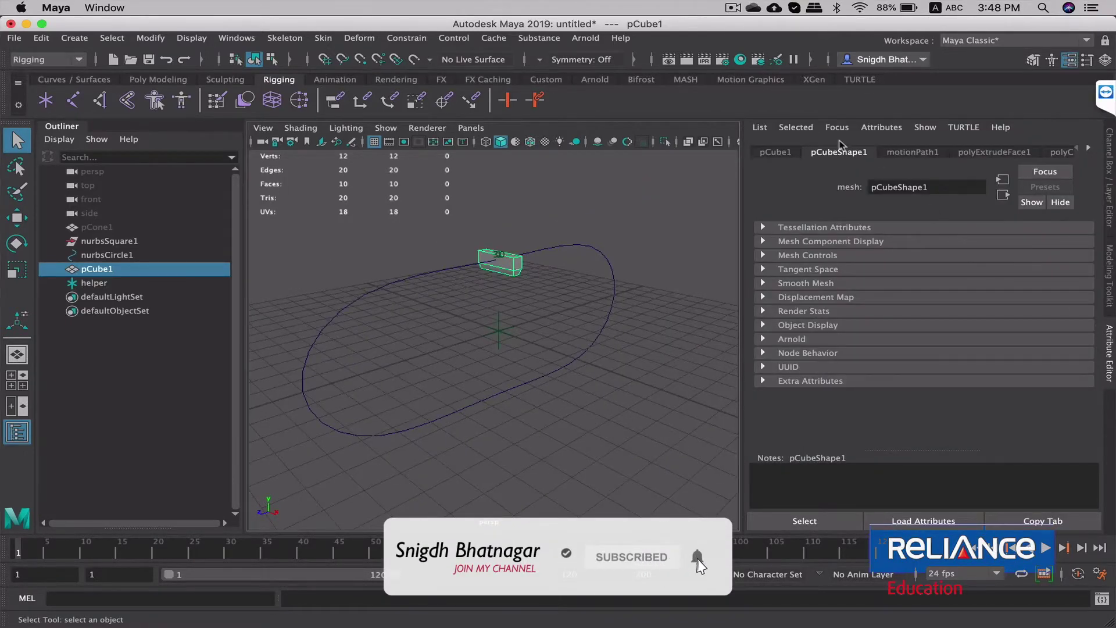
Enable Inverse Up on motionPath1 so the box flips its orientation.
left_click(1088, 148)
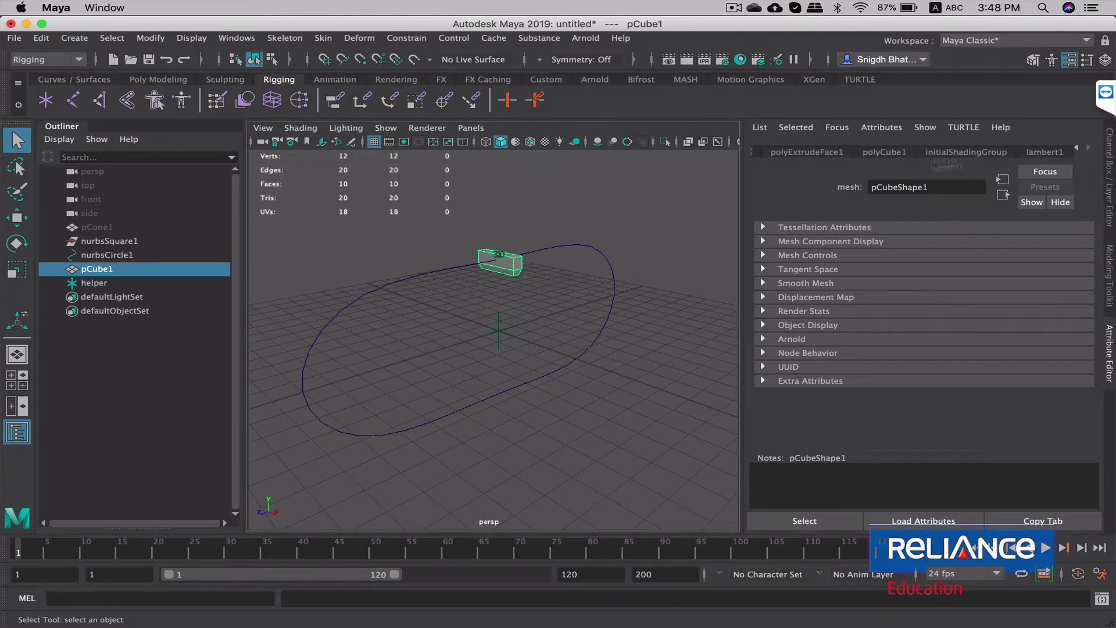
left_click(613, 287)
left_click(1044, 152)
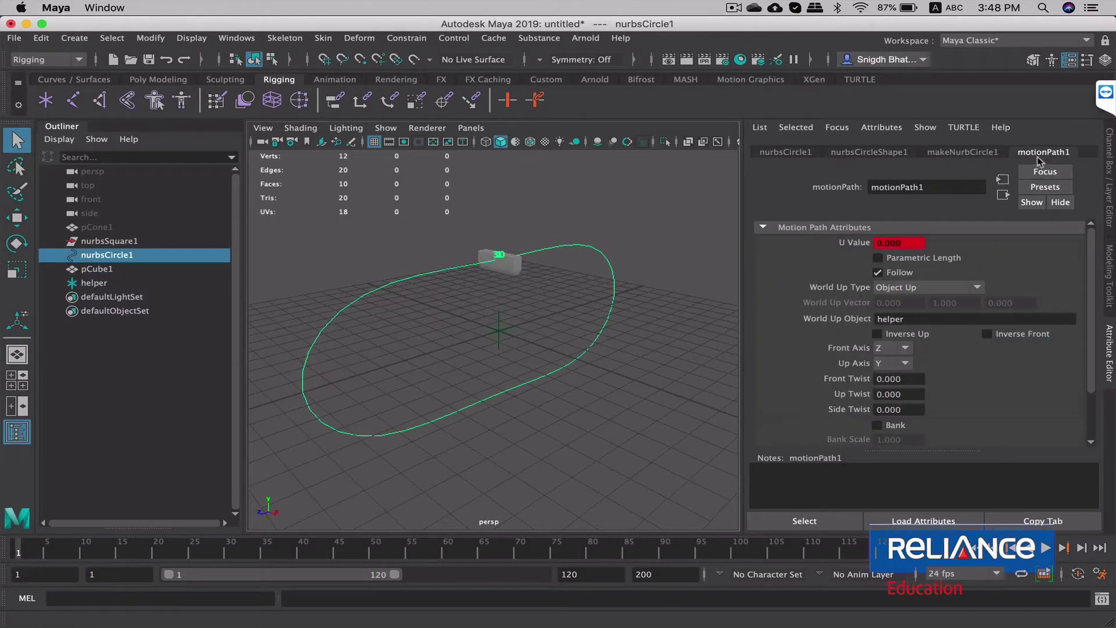
left_click_drag(1096, 274, 1084, 340)
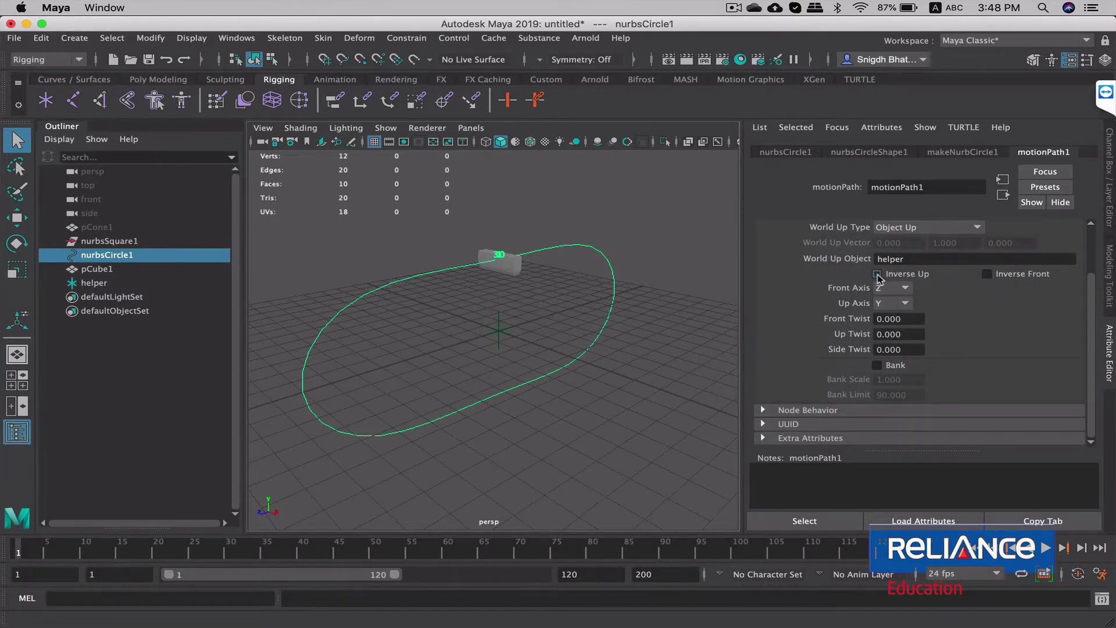
left_click(877, 274)
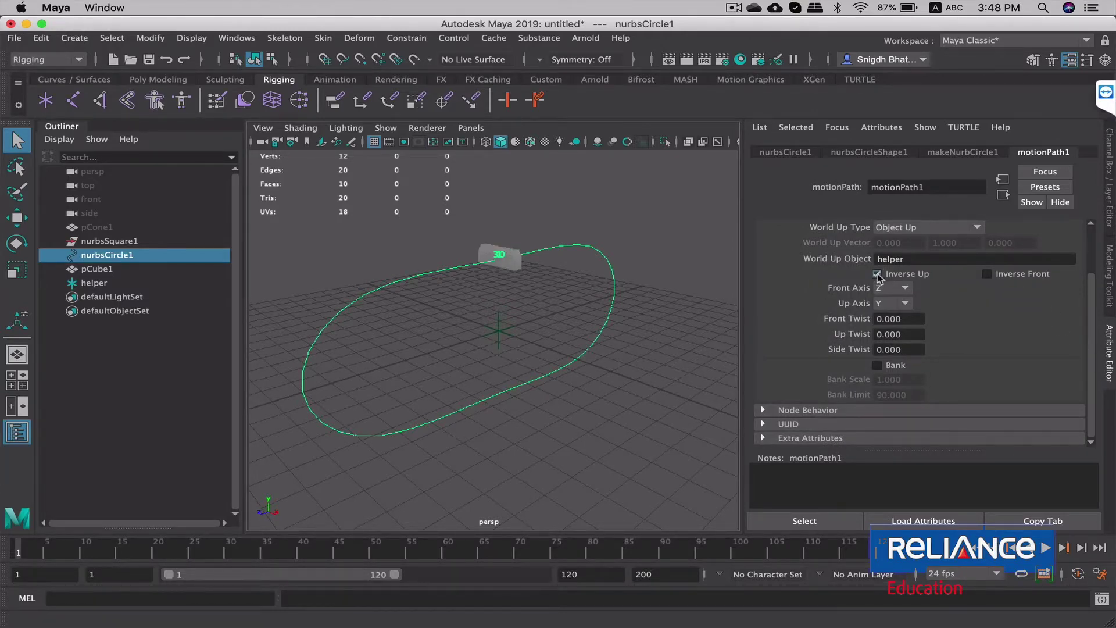
Review the Attach to Motion Path options and close them without changes.
left_click(406, 38)
mouse_move(436, 160)
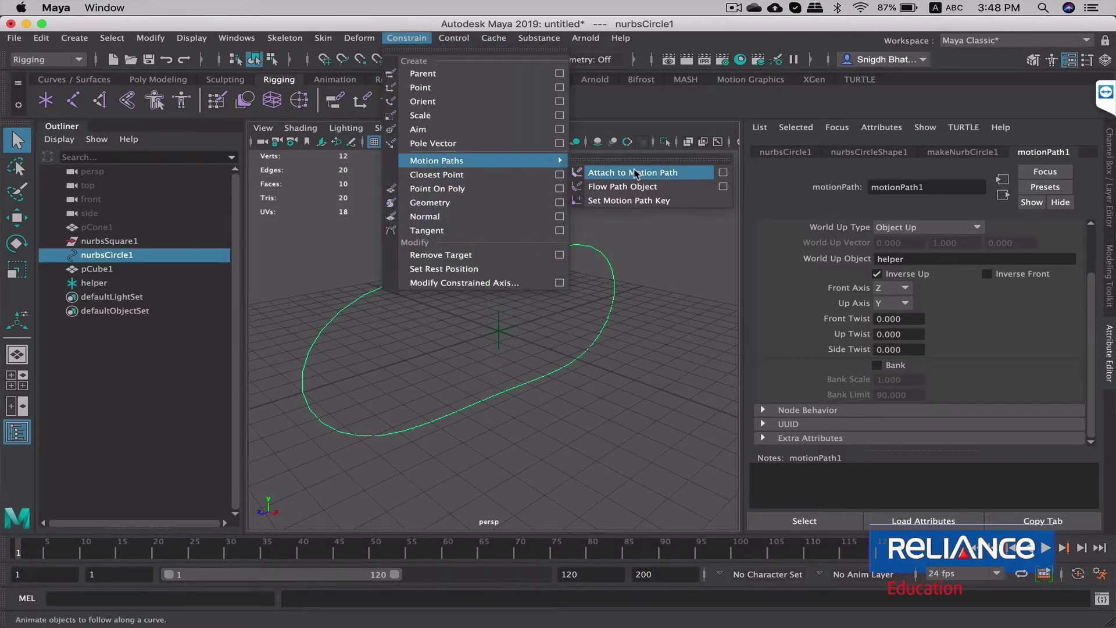
left_click(724, 173)
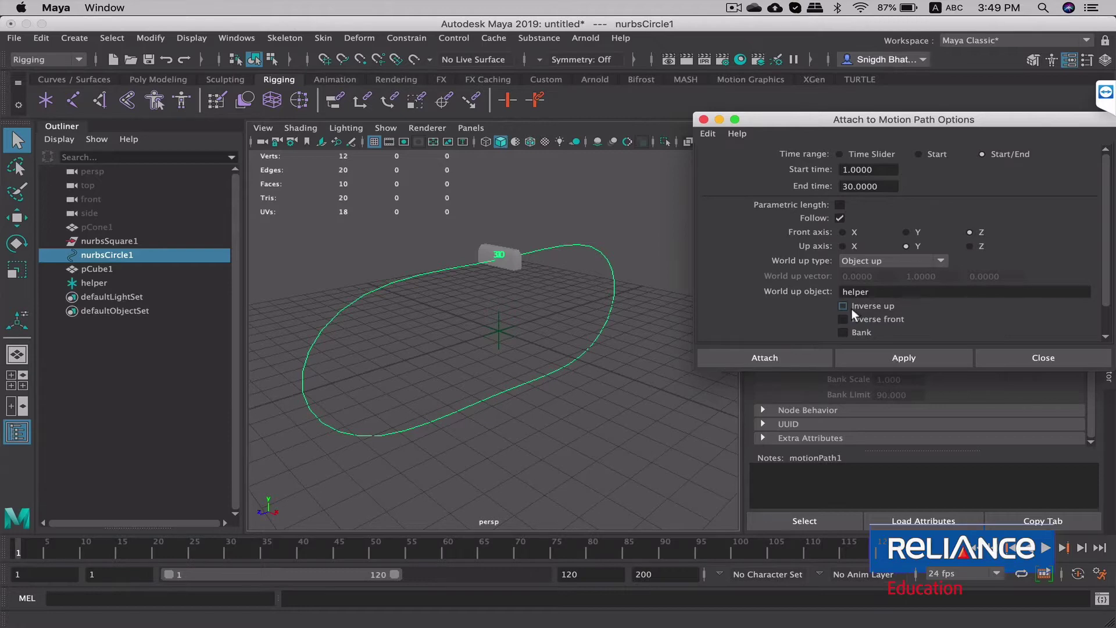
left_click(1001, 355)
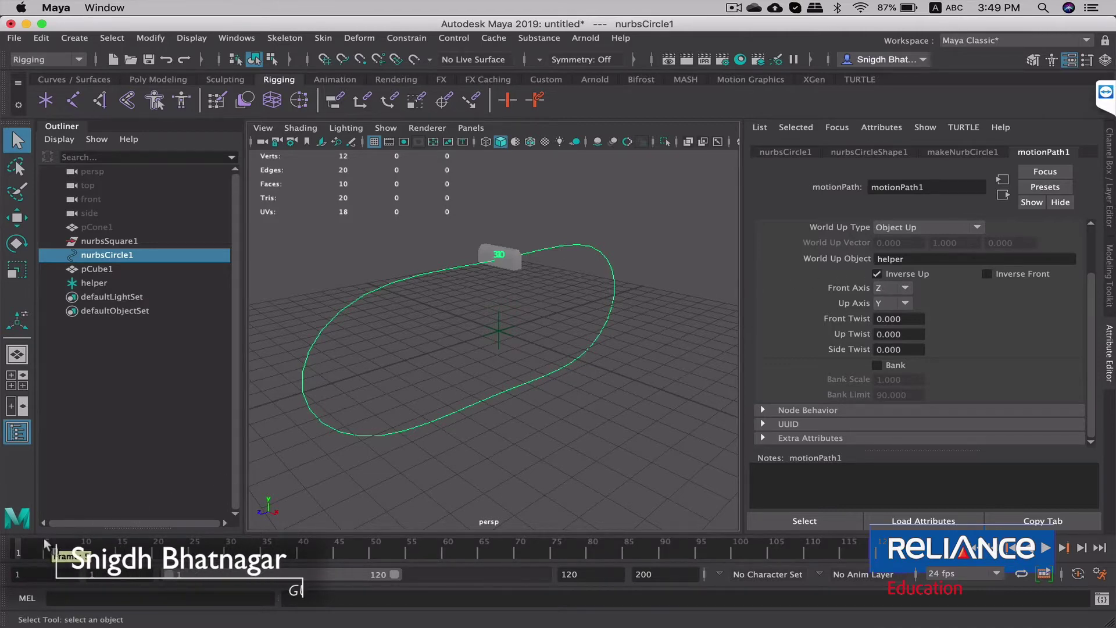
left_click_drag(45, 544, 85, 551)
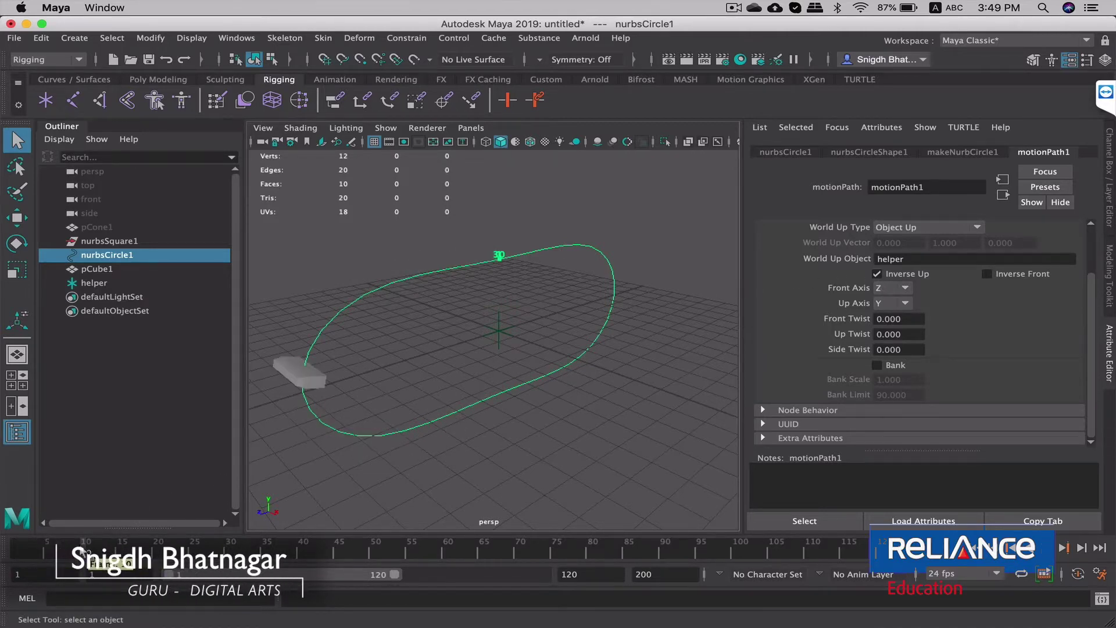
mouse_move(85, 551)
left_mouse_down()
mouse_move(161, 526)
mouse_move(74, 513)
mouse_move(191, 481)
mouse_move(15, 484)
left_mouse_up()
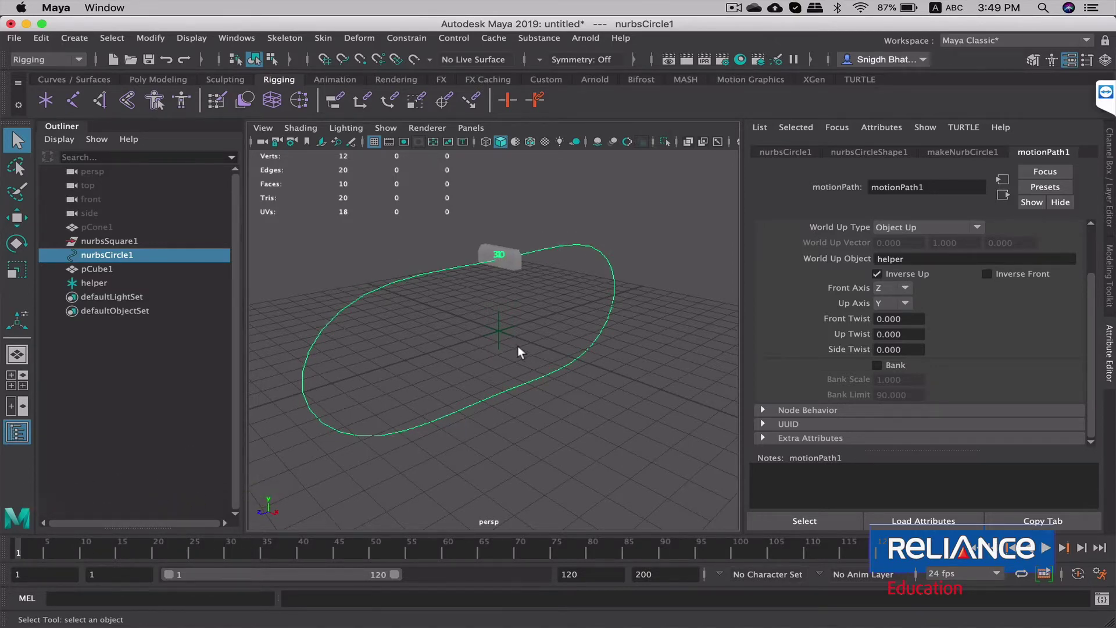
left_click_drag(517, 346, 560, 374, "alt")
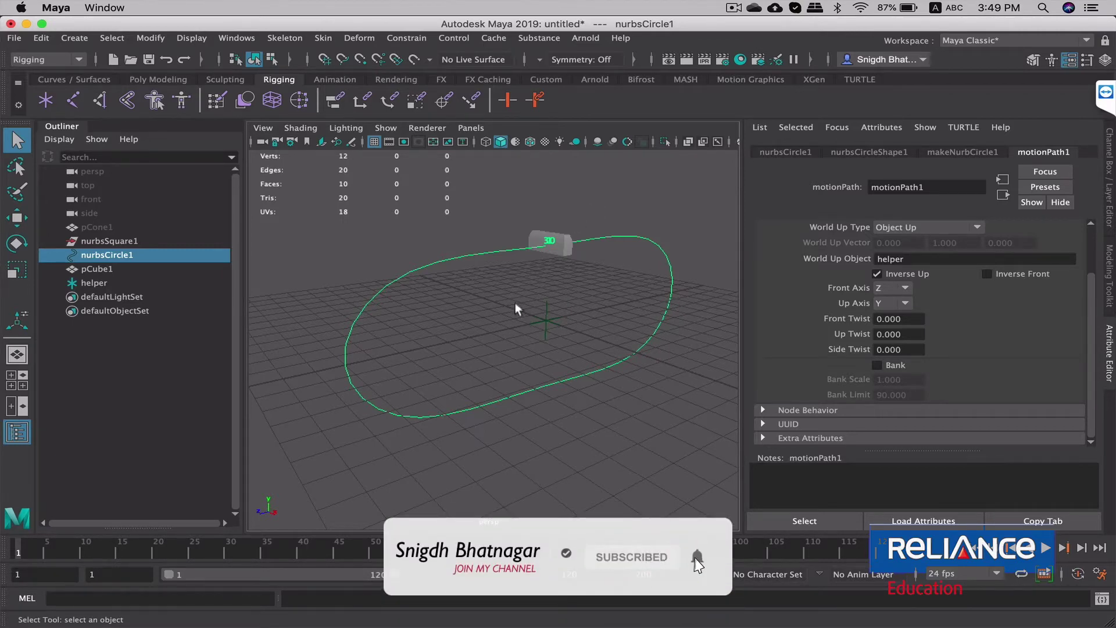
left_click_drag(529, 313, 570, 343)
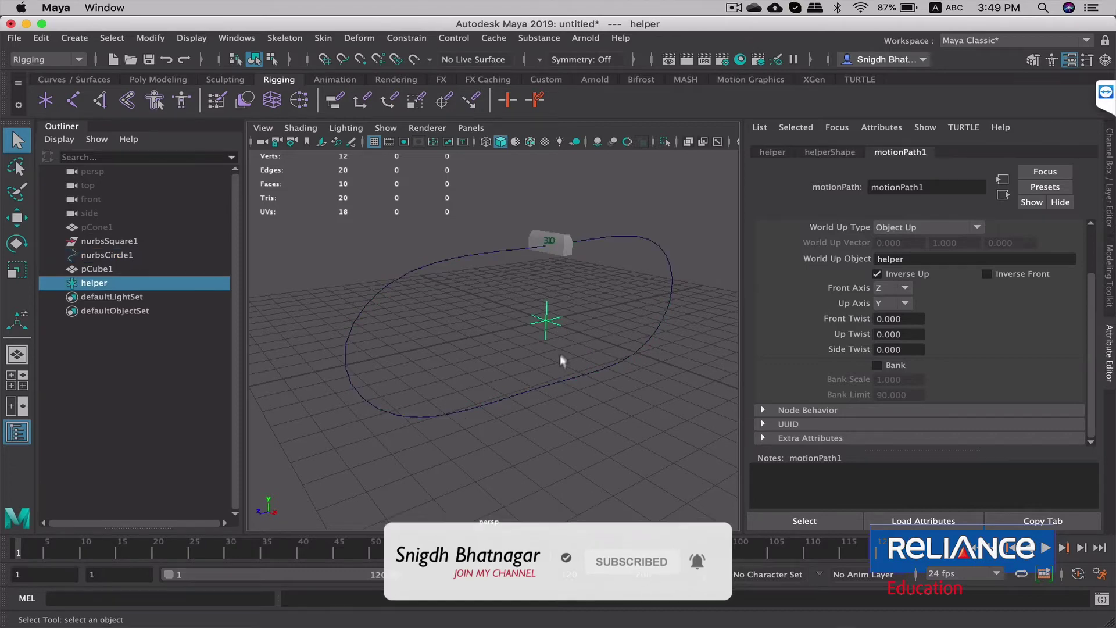
key("w")
left_click_drag(550, 285, 513, 239)
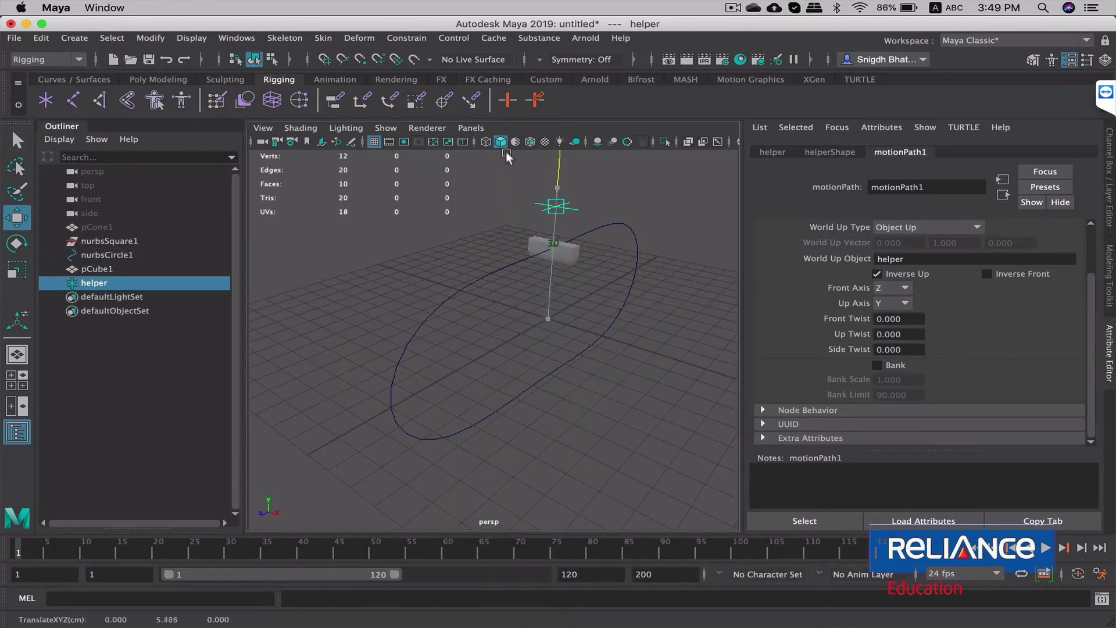
left_click_drag(514, 239, 514, 253)
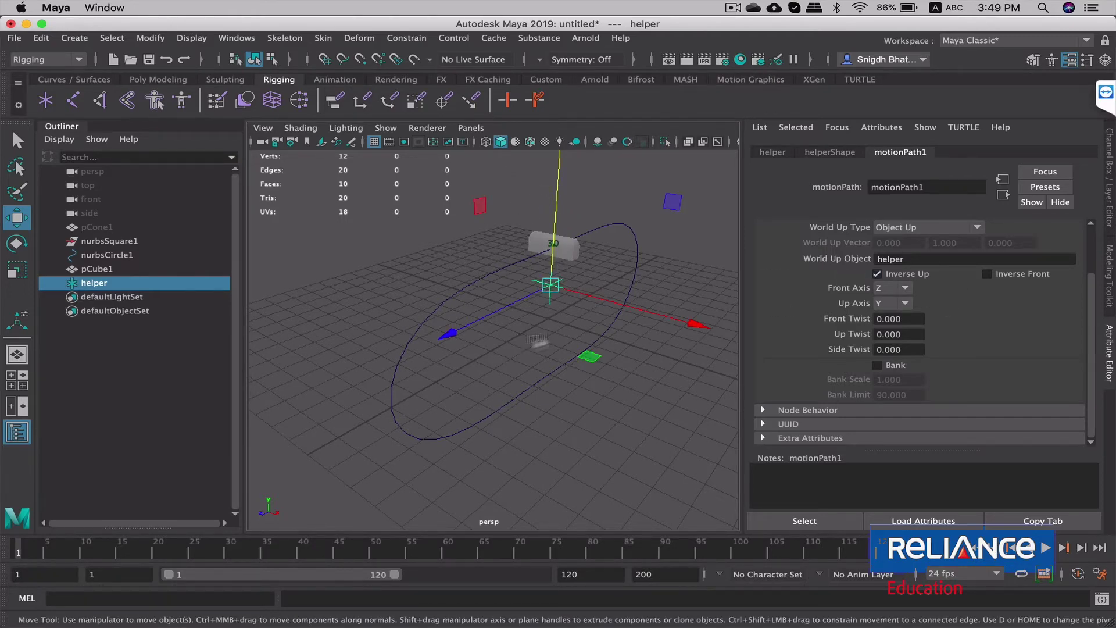
scroll(620, 336, "up", 5)
scroll(593, 304, "down", 2)
left_click_drag(592, 303, 591, 301)
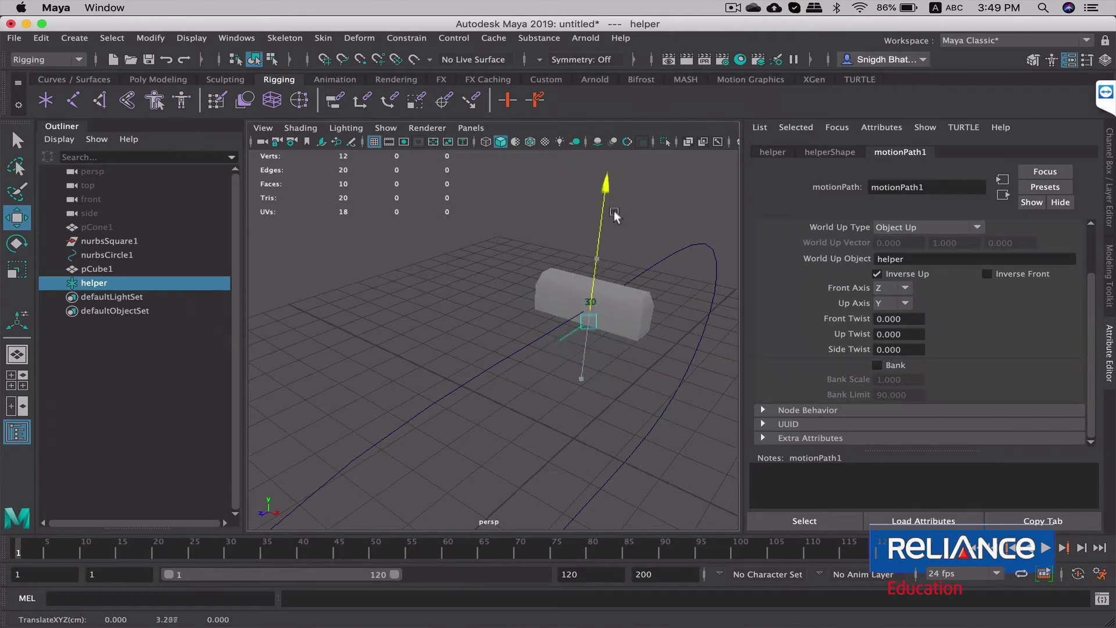
left_click(877, 274)
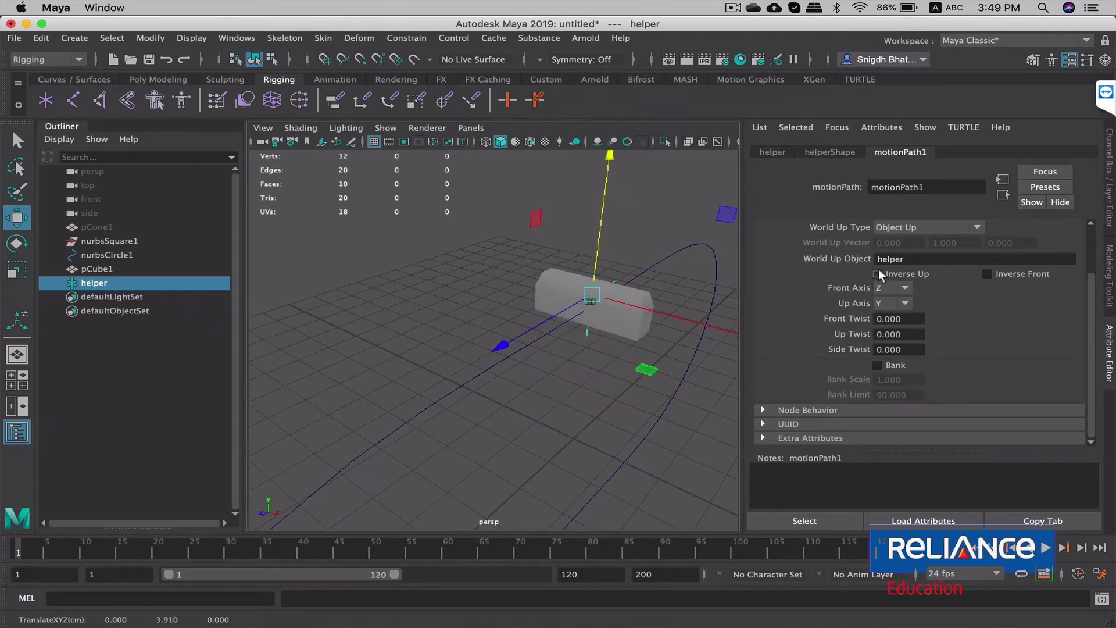
mouse_move(602, 232)
left_mouse_down()
mouse_move(604, 294)
mouse_move(608, 239)
mouse_move(578, 447)
left_mouse_up()
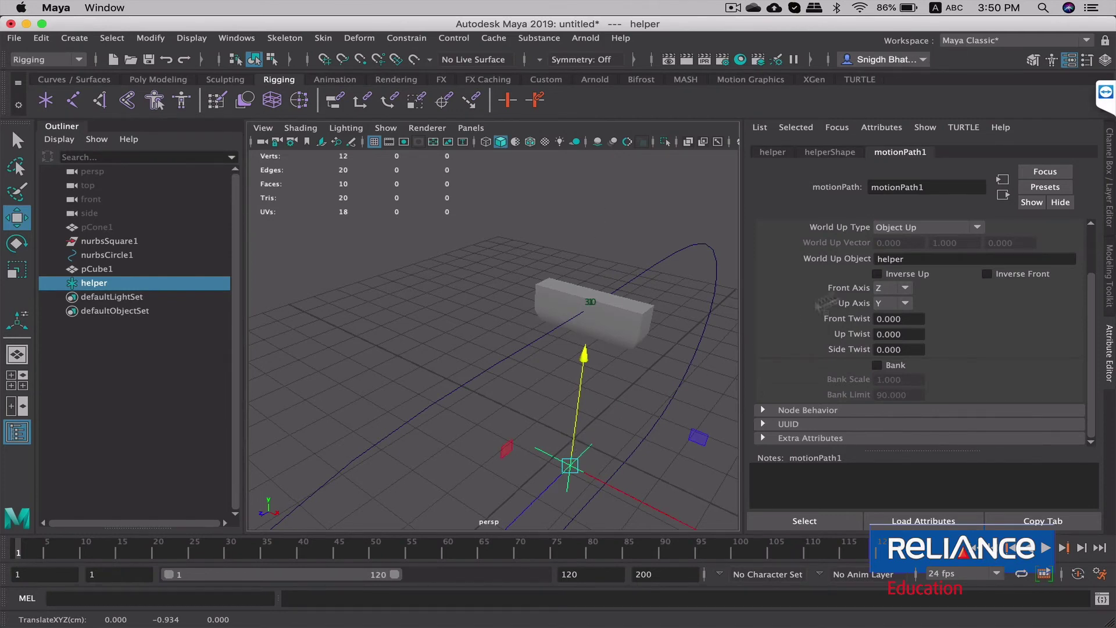
key("ctrl+z")
left_click(886, 275)
key("ctrl+z")
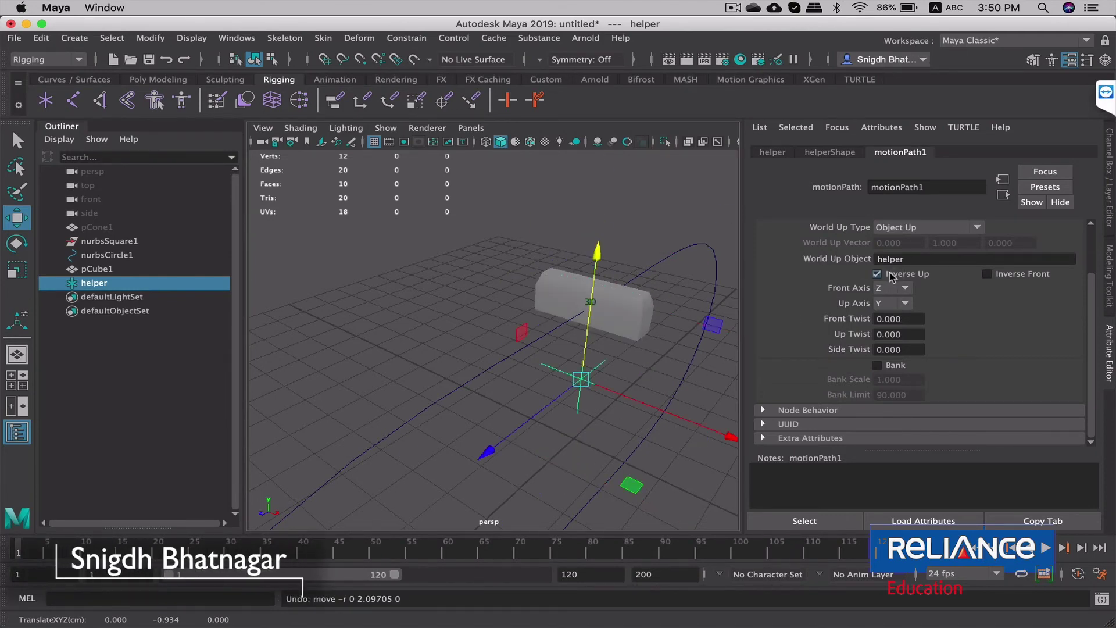
left_click_drag(660, 418, 727, 372, "alt")
key("ctrl+z")
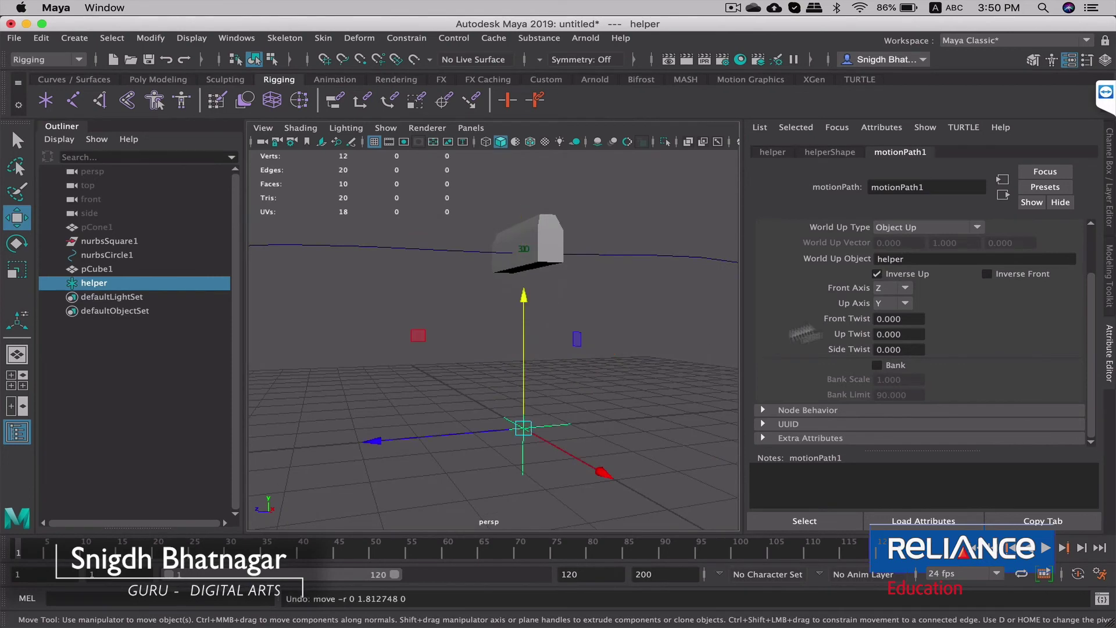
left_click_drag(522, 349, 538, 395, "alt")
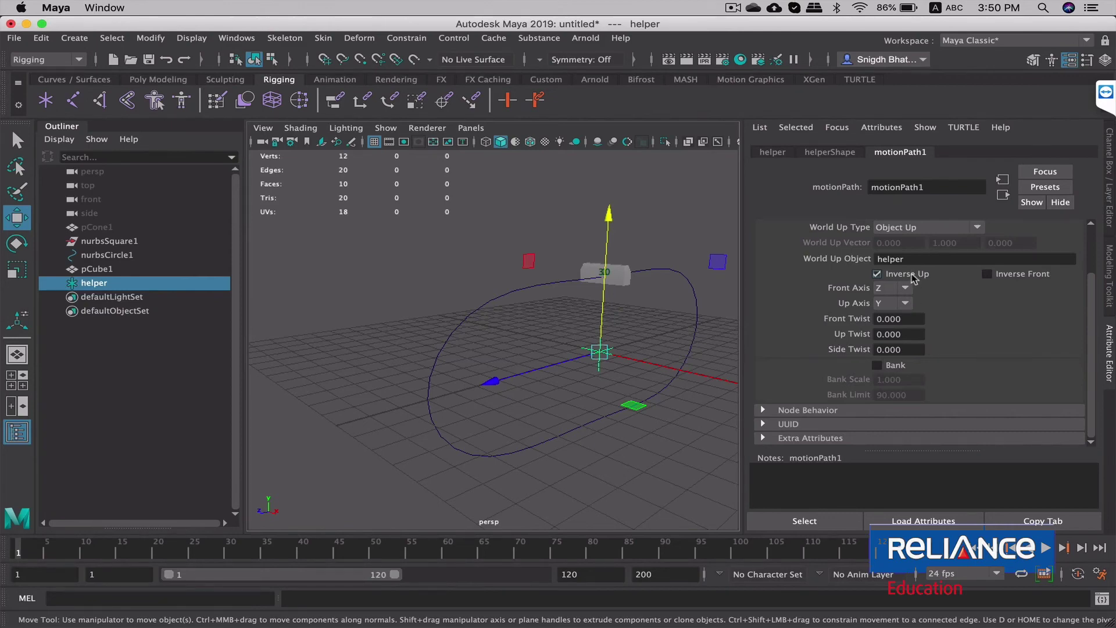
left_click_drag(599, 322, 489, 285, "alt")
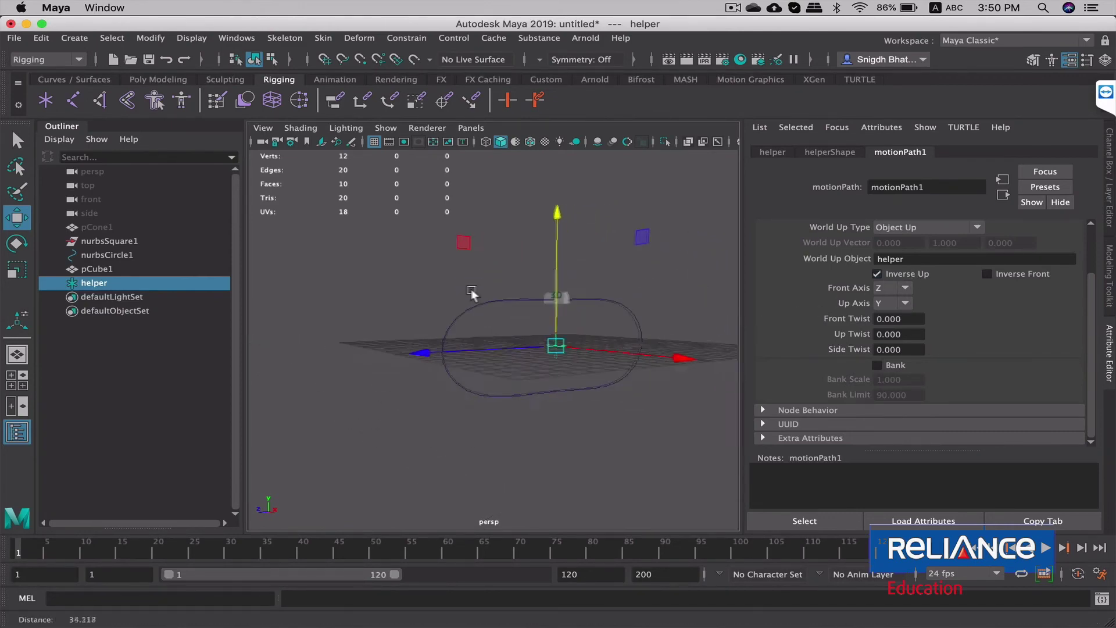
key("q")
mouse_move(579, 255)
left_mouse_down("alt")
mouse_move(596, 231)
mouse_move(618, 271)
mouse_move(596, 281)
left_mouse_up("alt")
left_click(596, 232)
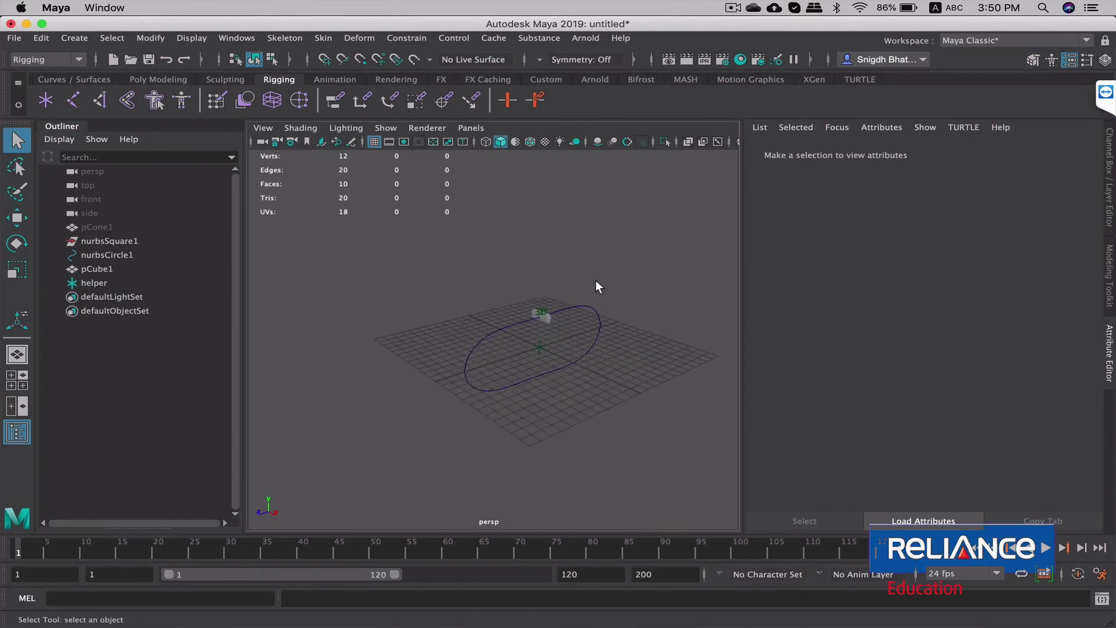